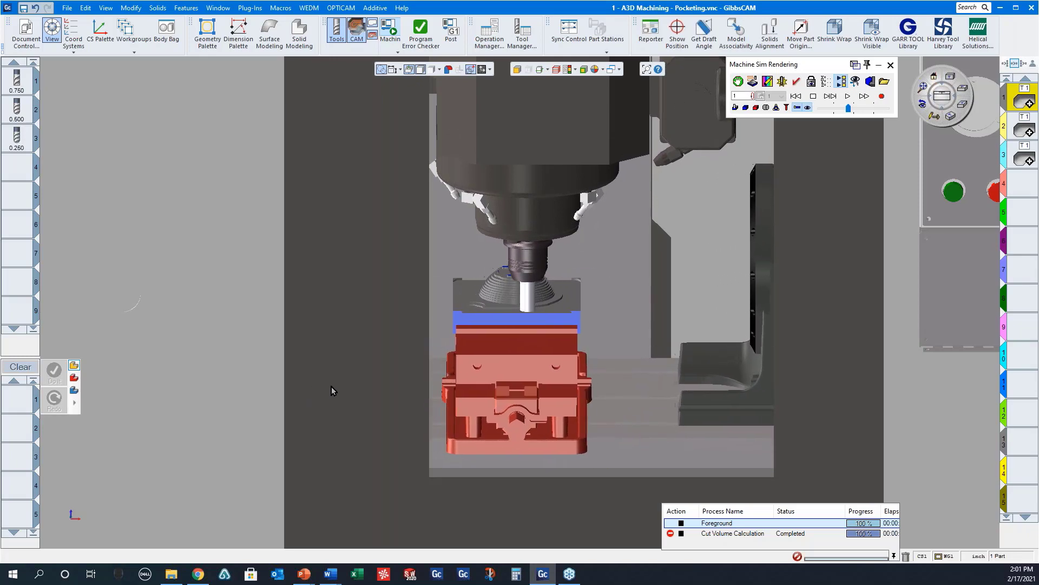
Step: Close the machine simulation, select the empty fourth operation slot and open the Helical Solutions tool library
click(889, 65)
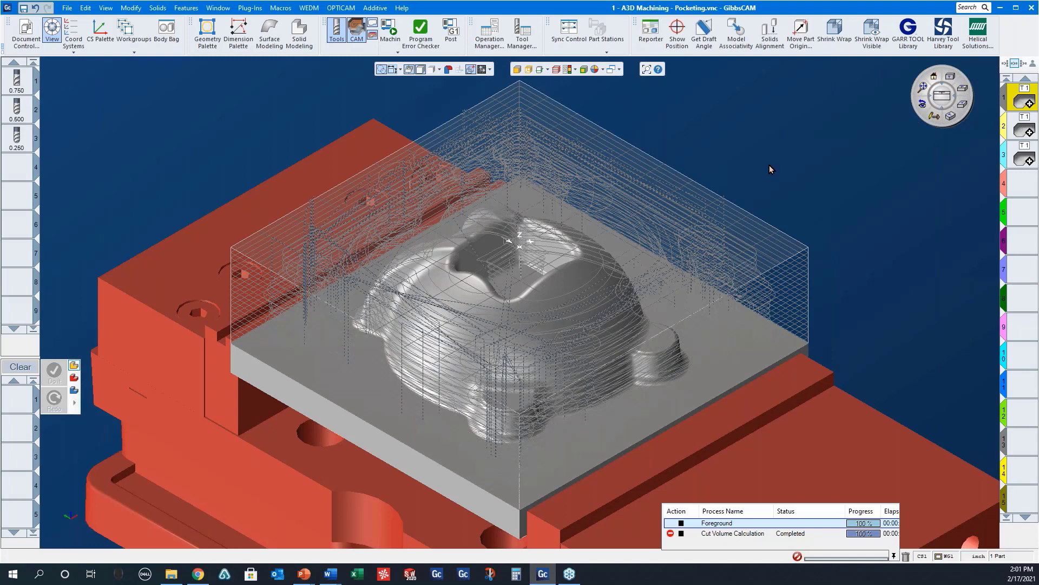
click(1020, 184)
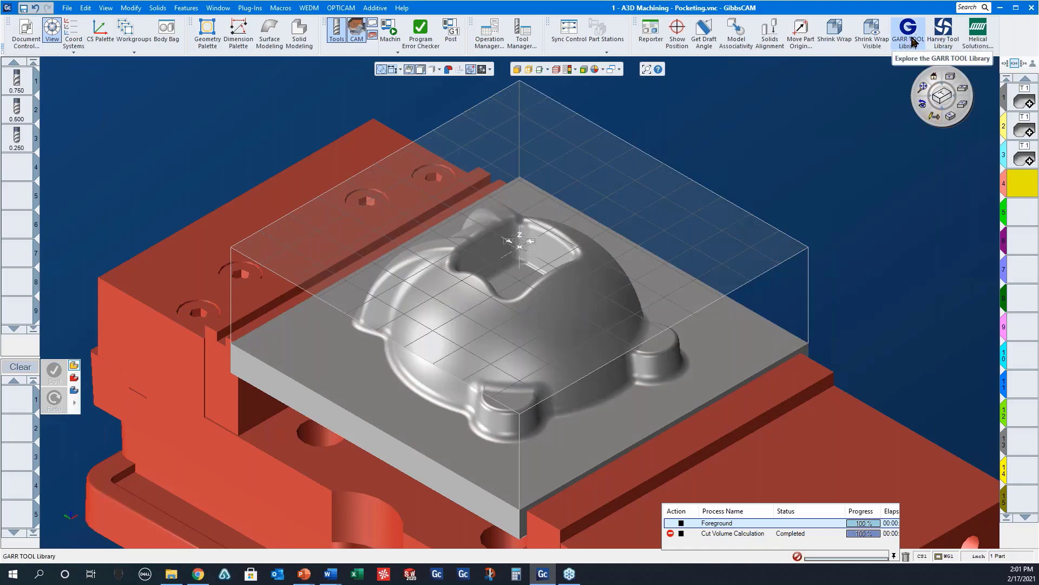
click(978, 36)
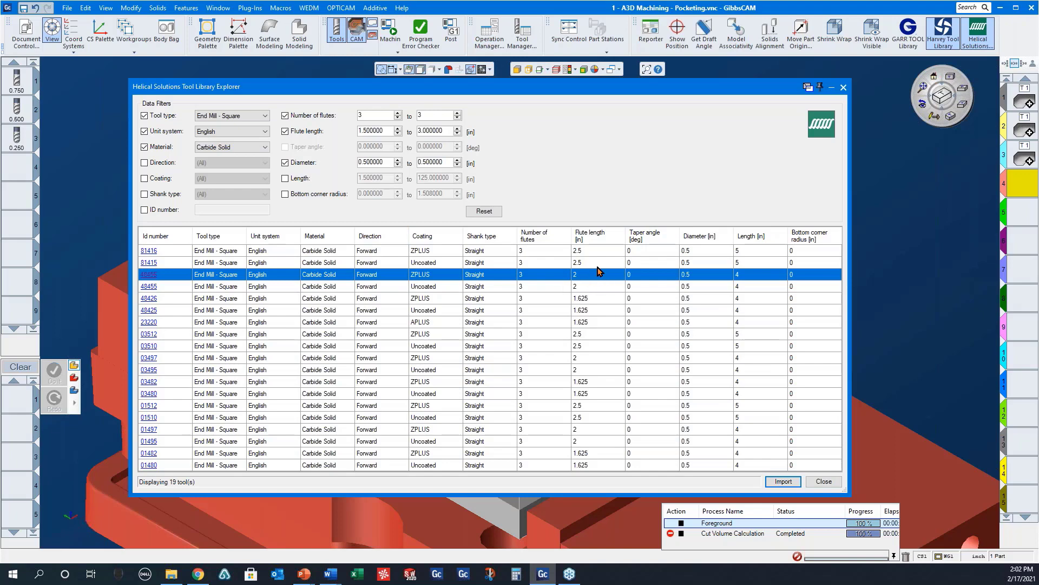
Step: Check the product page of the 0.5 in three-flute end mill 48456, then import that tool from the library
click(148, 275)
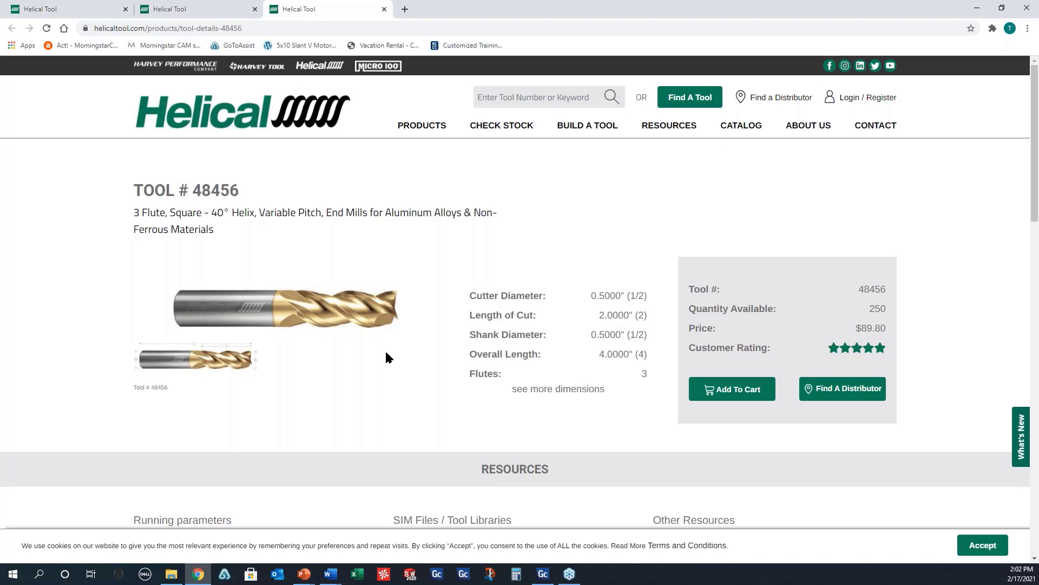
click(977, 12)
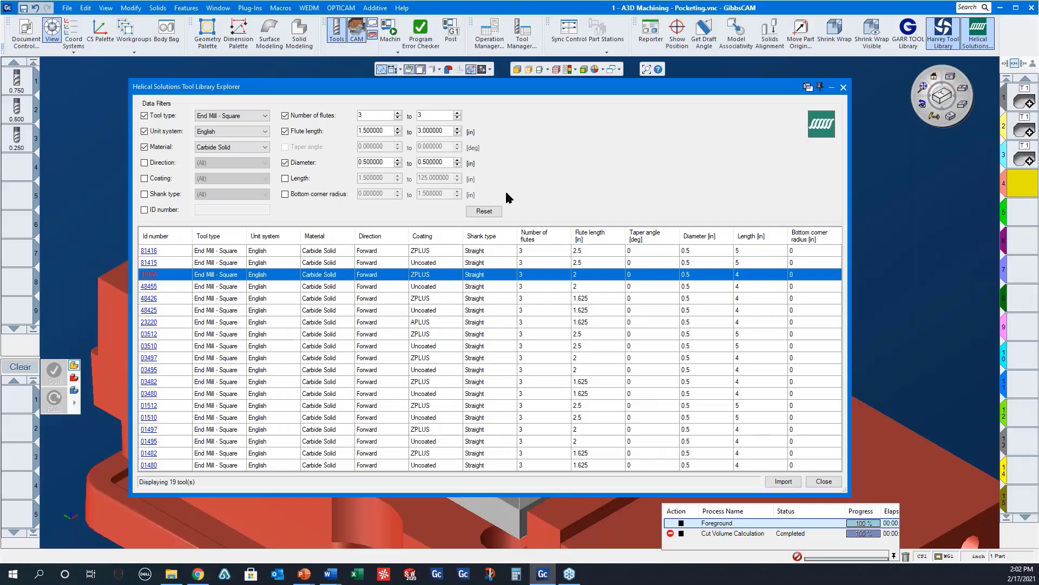
click(784, 482)
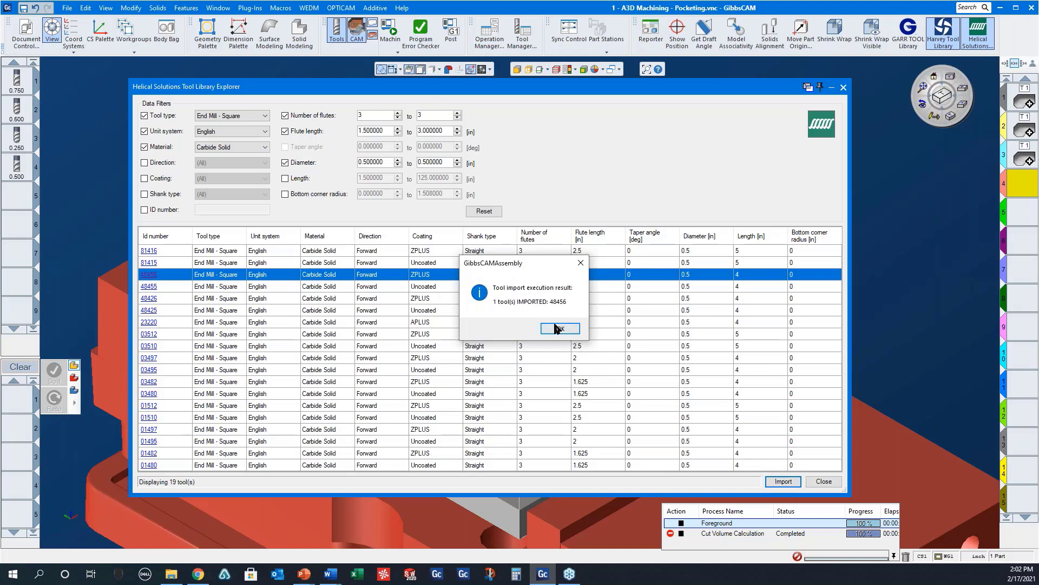
click(556, 328)
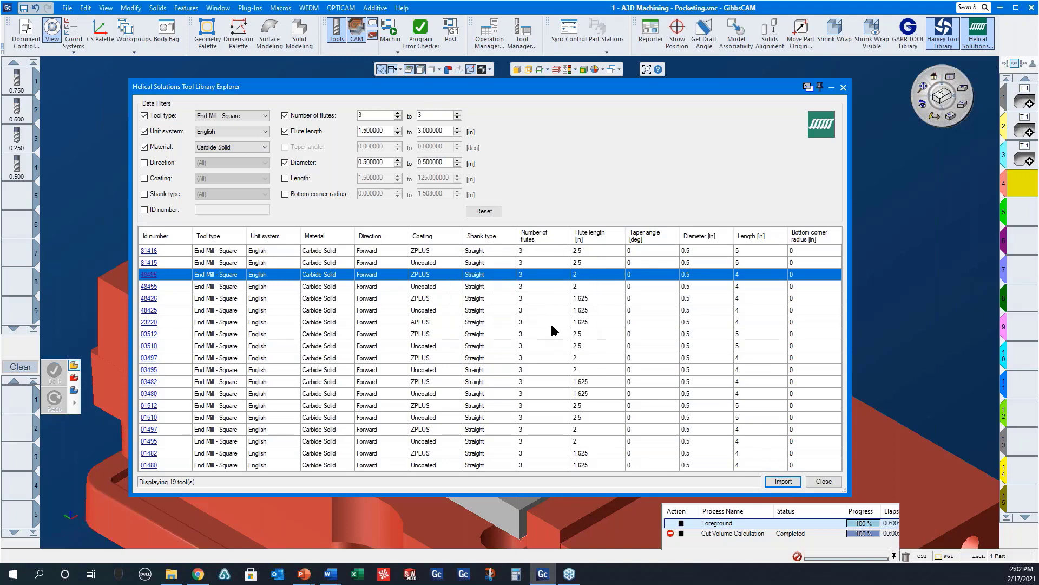
click(842, 86)
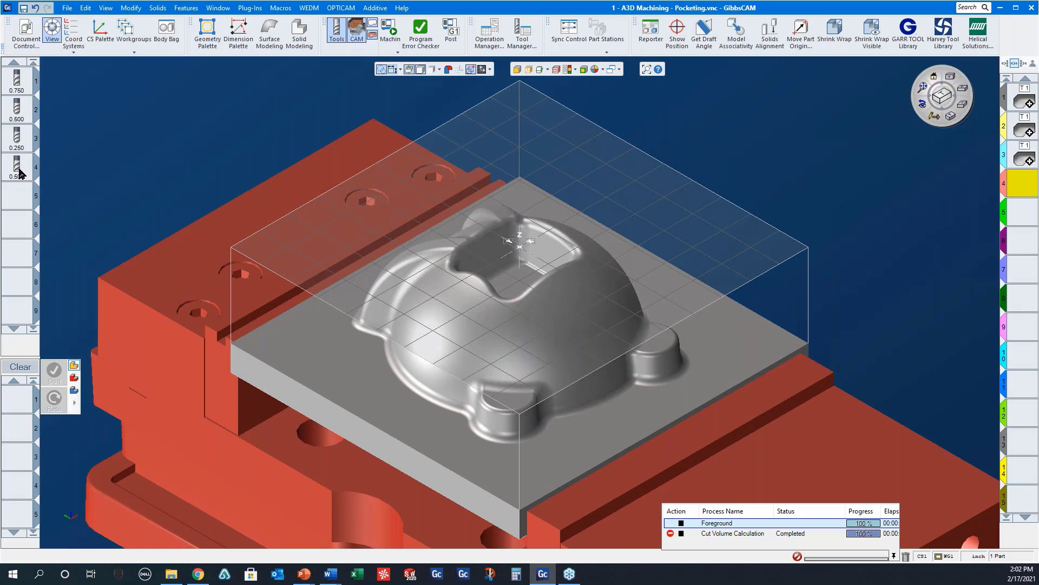
Step: Create an Advanced 3D Machining Pocketing process with tool 4, using 0.1 clearances, top depth 0 and floor depth -1.81102 picked from the part
drag(21, 170, 21, 401)
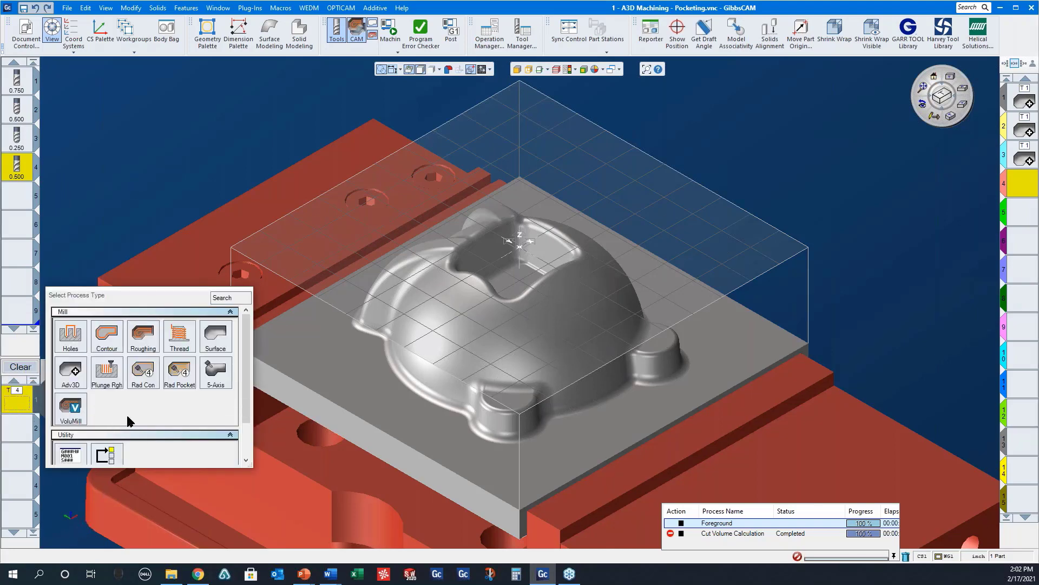
click(71, 372)
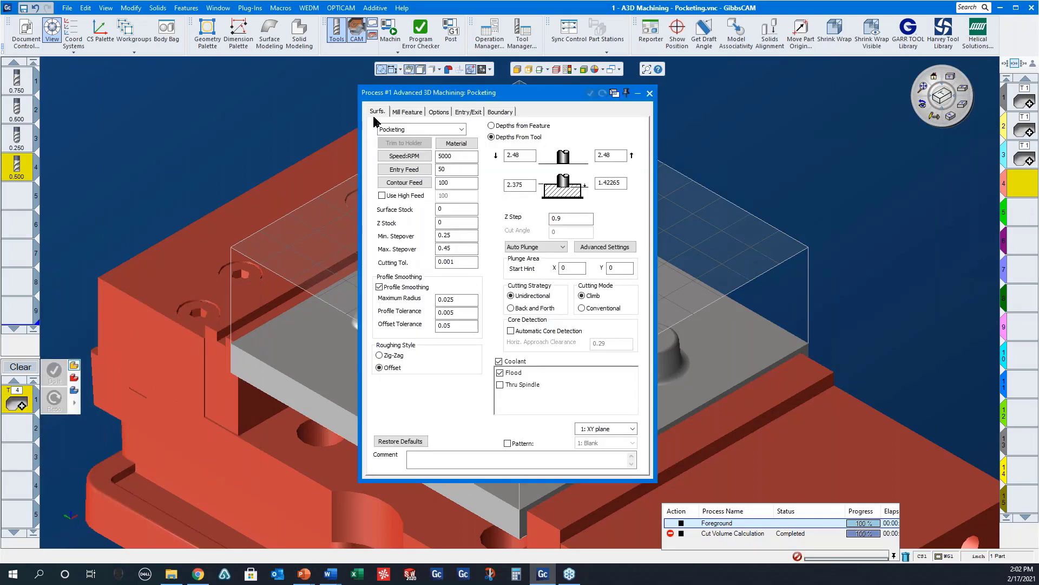
click(519, 156)
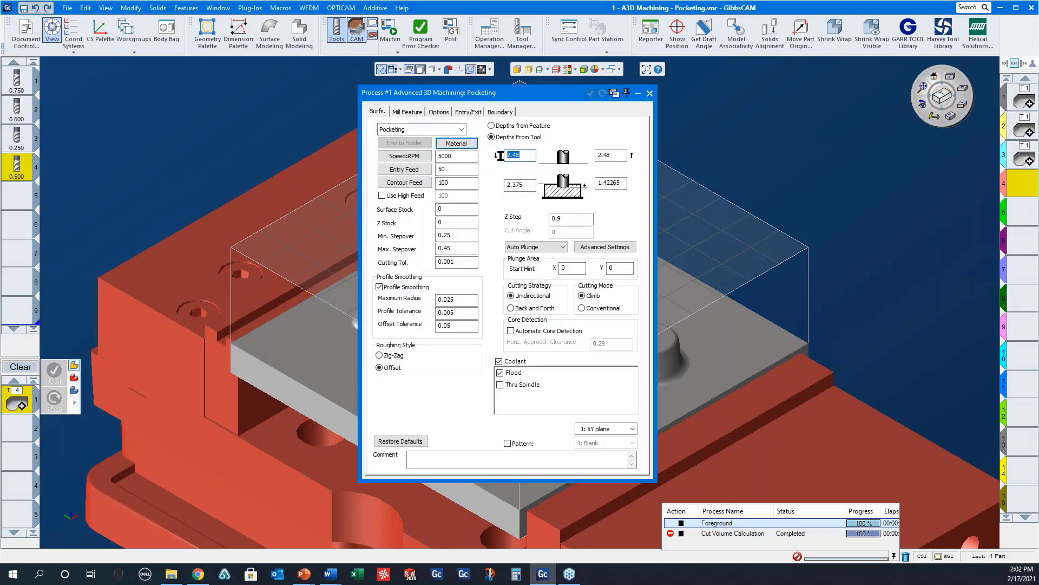
text(.)
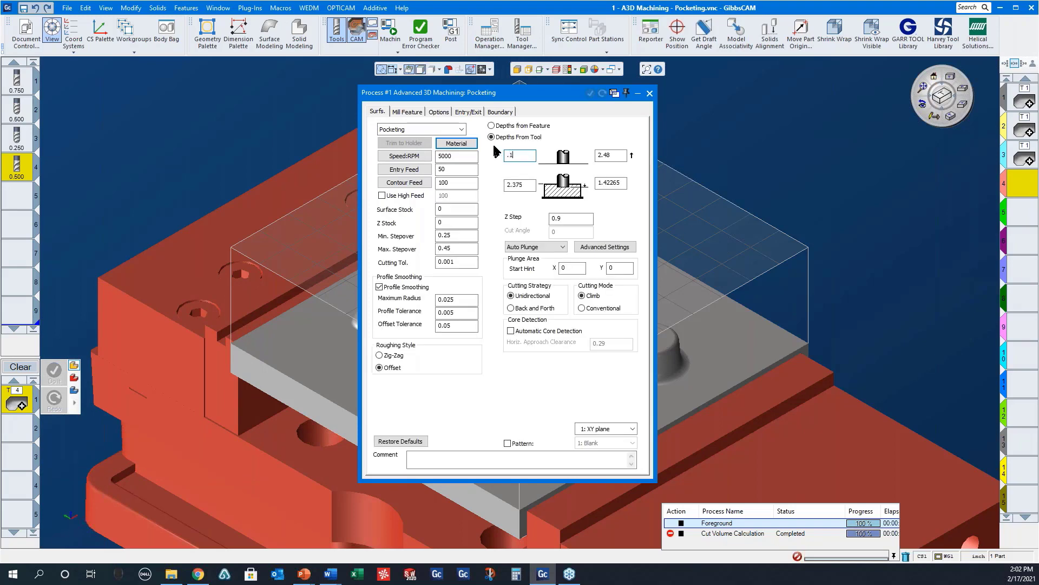
text(1)
key(Tab)
text(0)
click(611, 156)
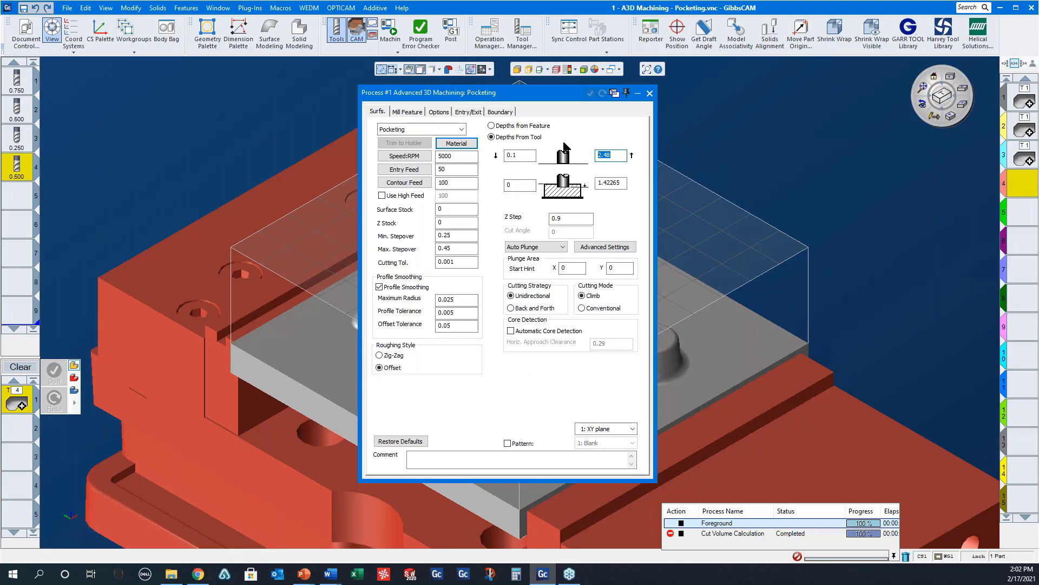
text(.1)
click(622, 184)
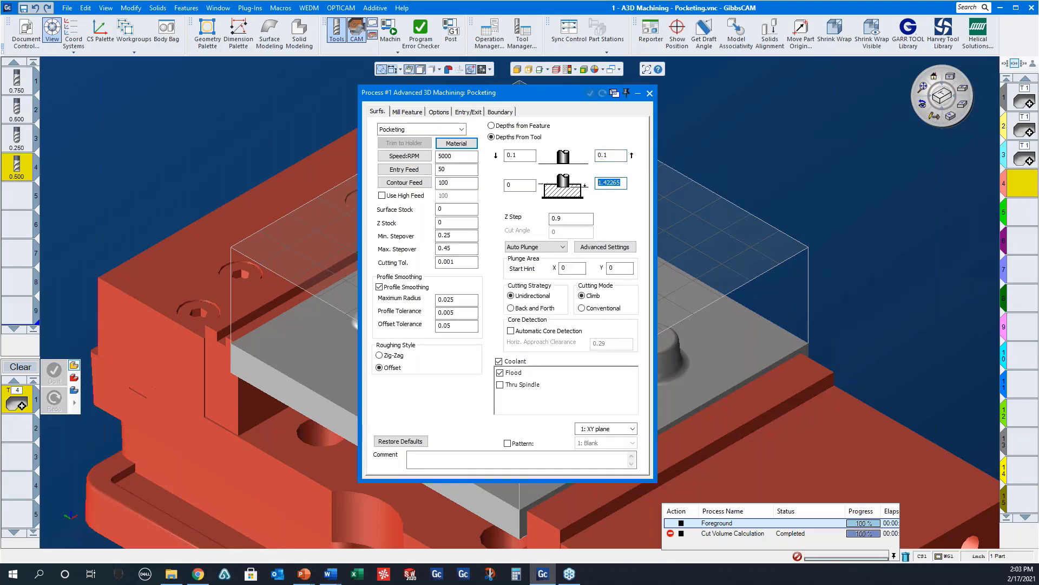
alt+click(725, 349)
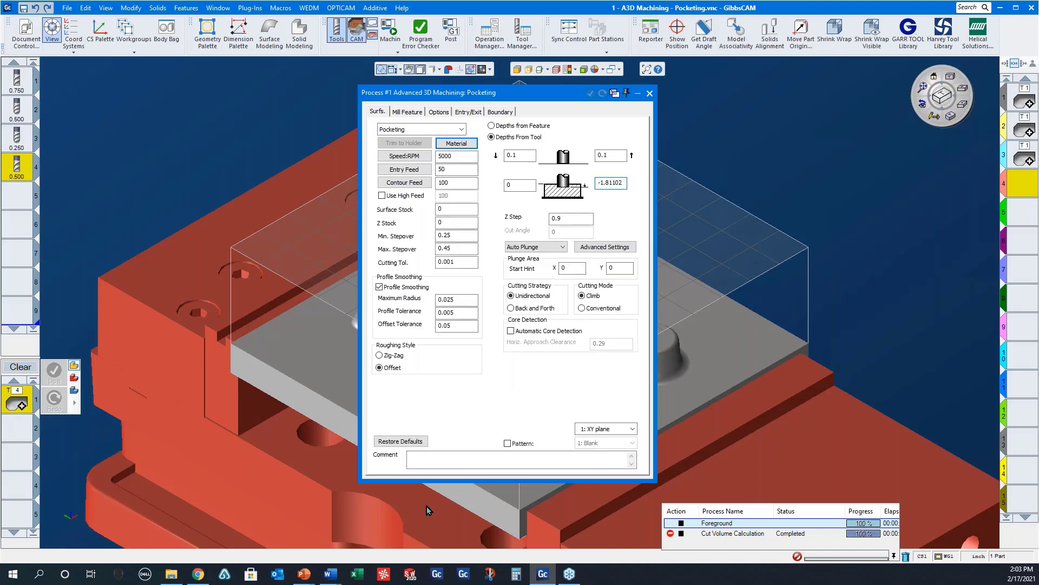
Step: Restore the pocketing process's default parameters and generate its toolpath on the part body
click(398, 442)
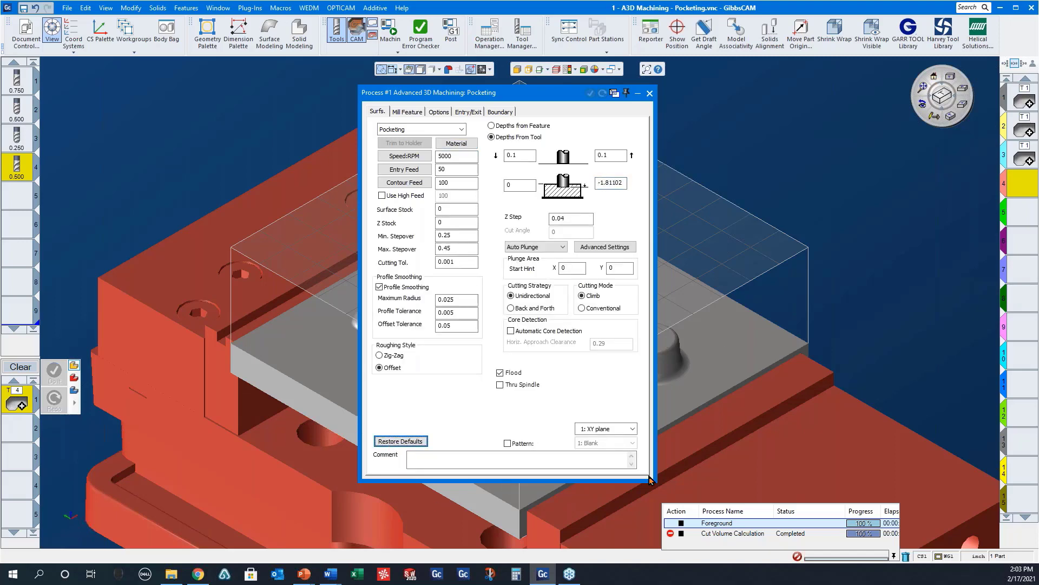
click(716, 358)
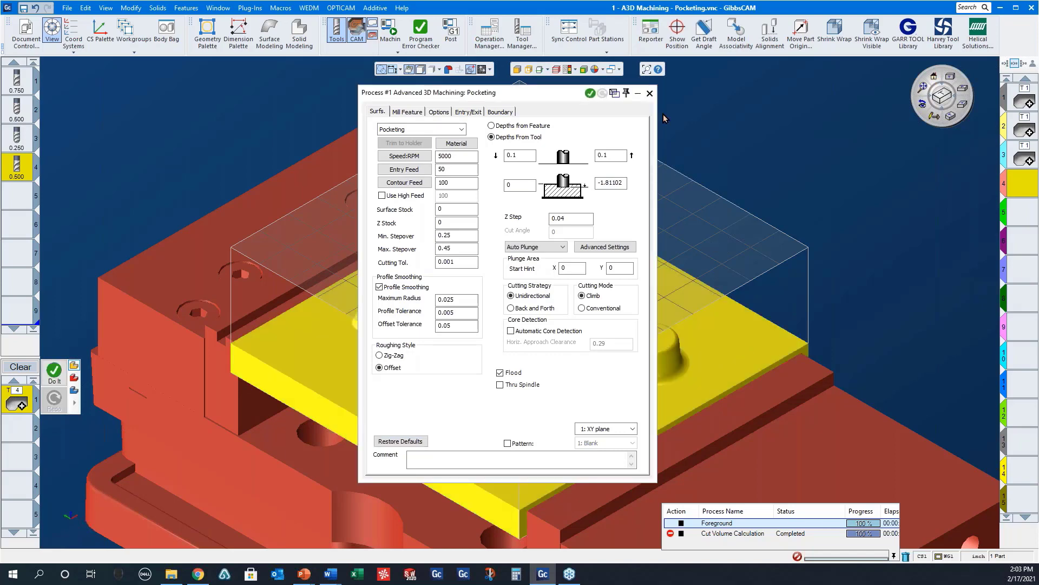
click(590, 93)
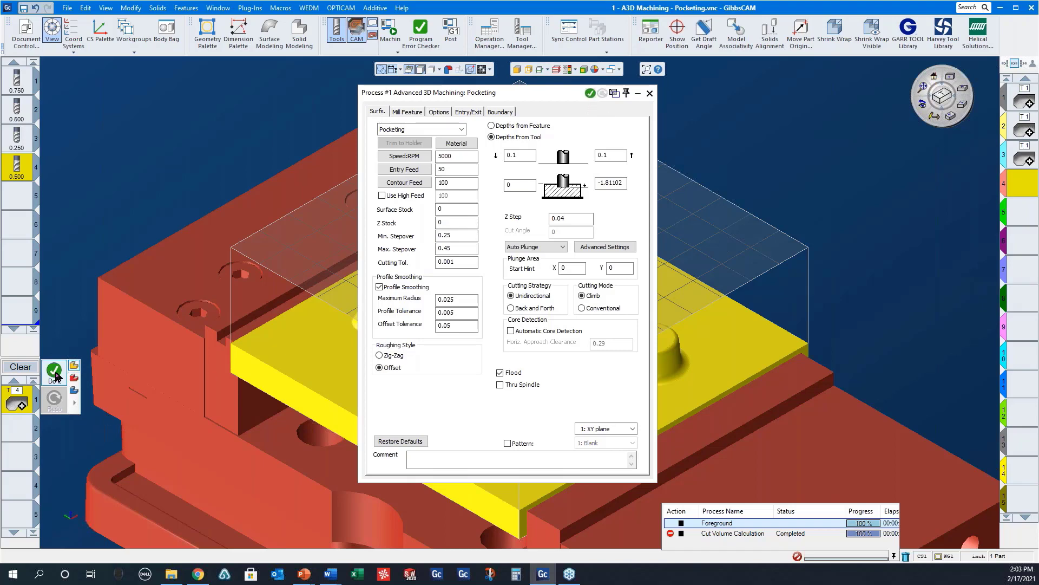
right_click(765, 148)
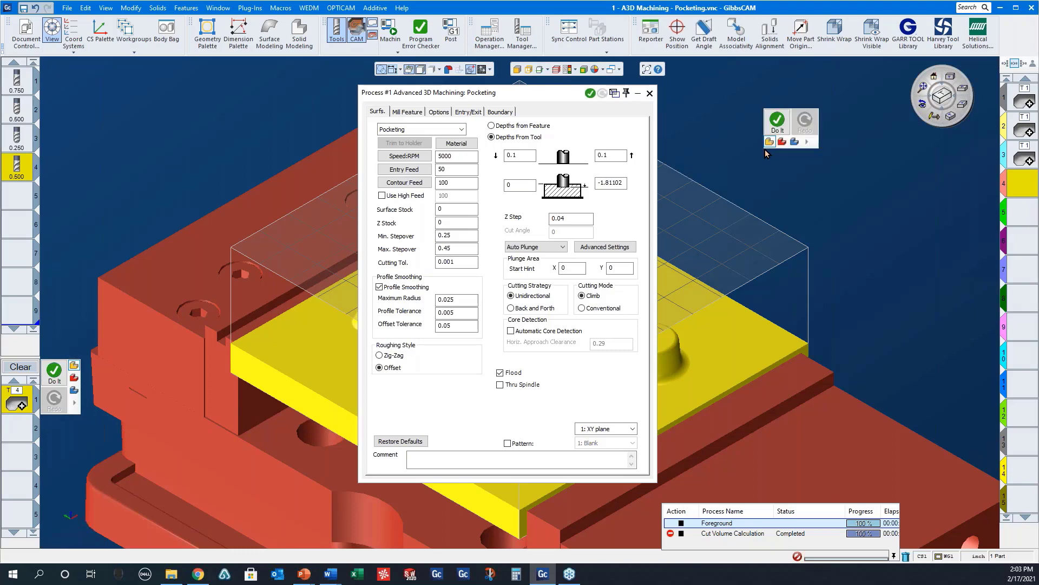
click(777, 123)
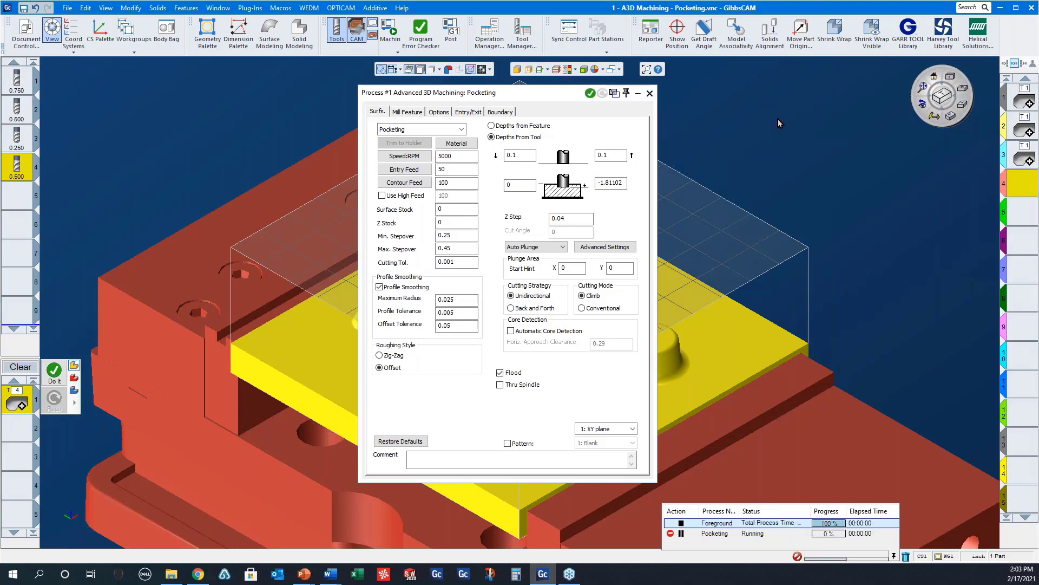
click(650, 94)
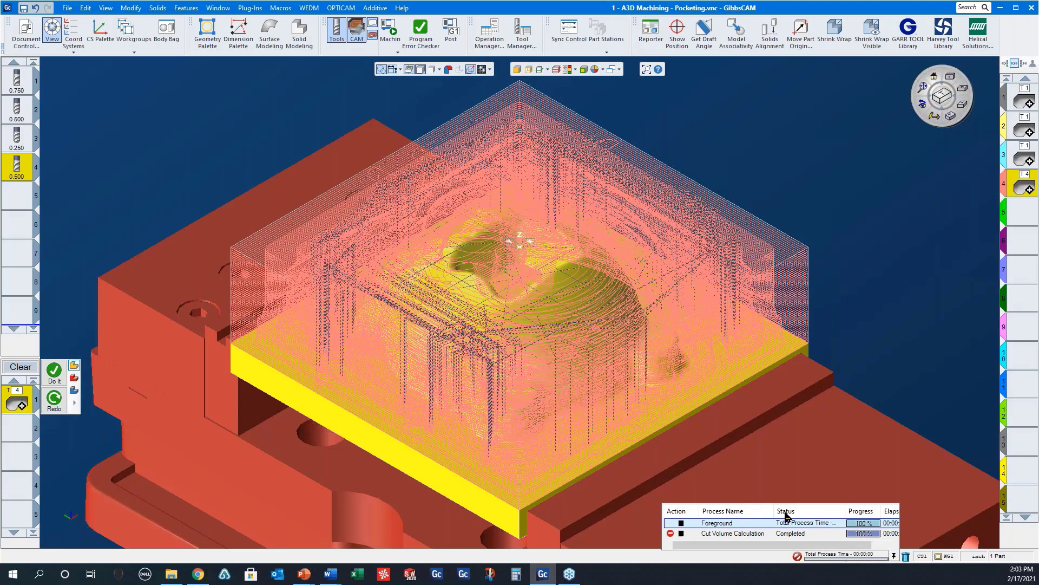
Step: Simulate the material removal of the pocketing operations in Op Sim, then close the simulation
click(398, 52)
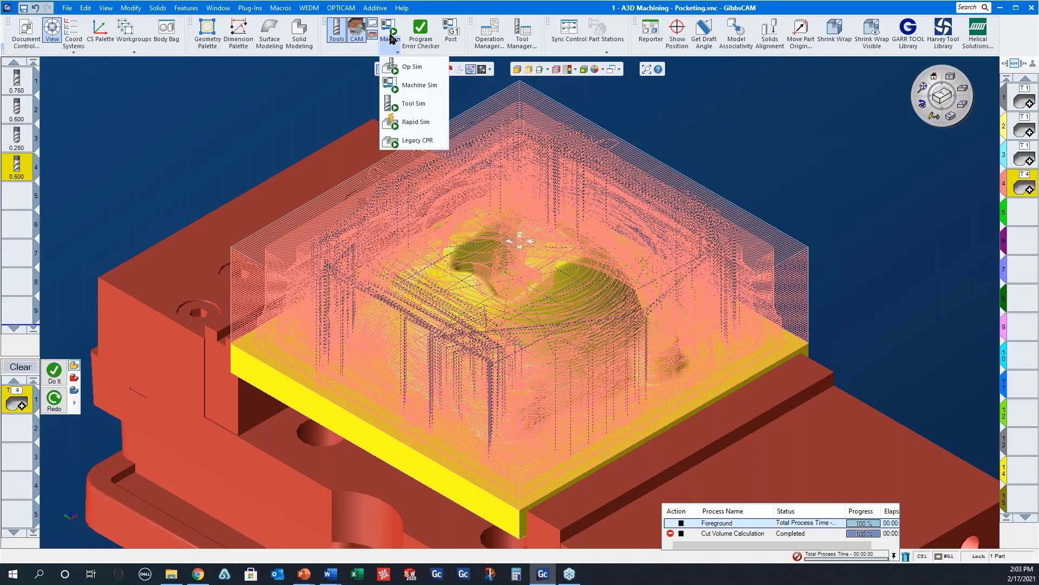
click(412, 68)
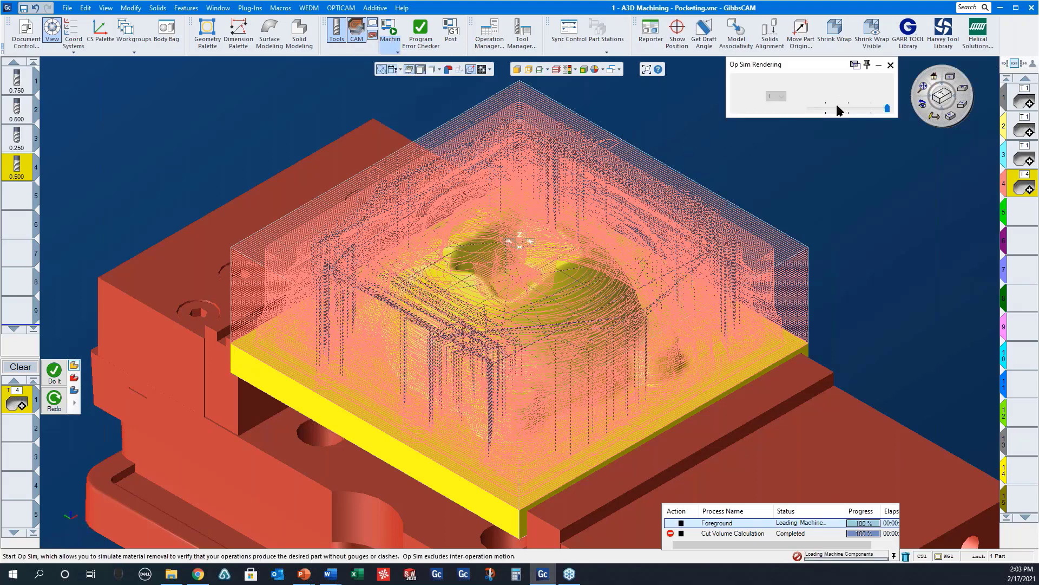
click(848, 96)
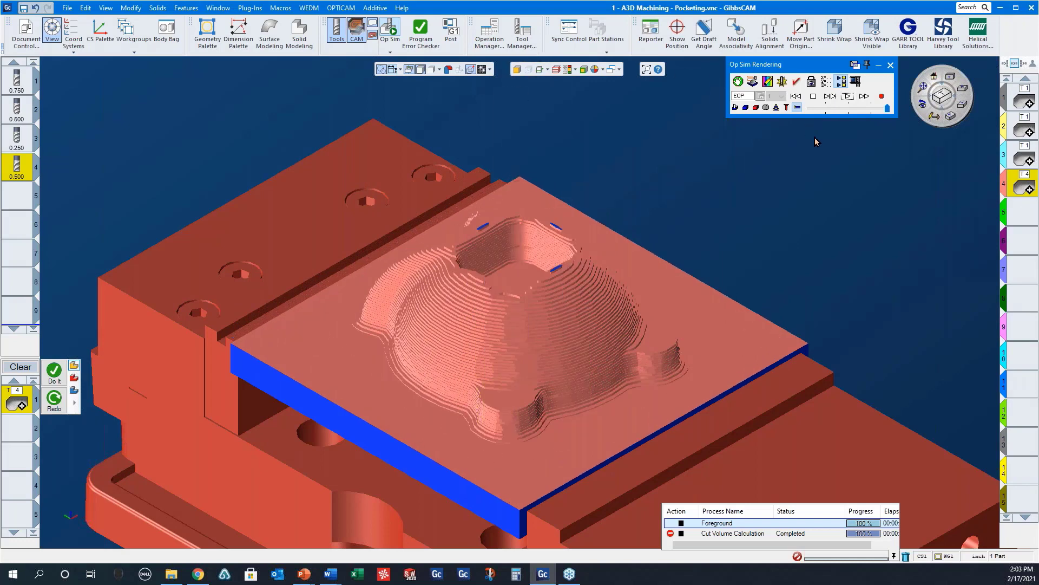
click(890, 66)
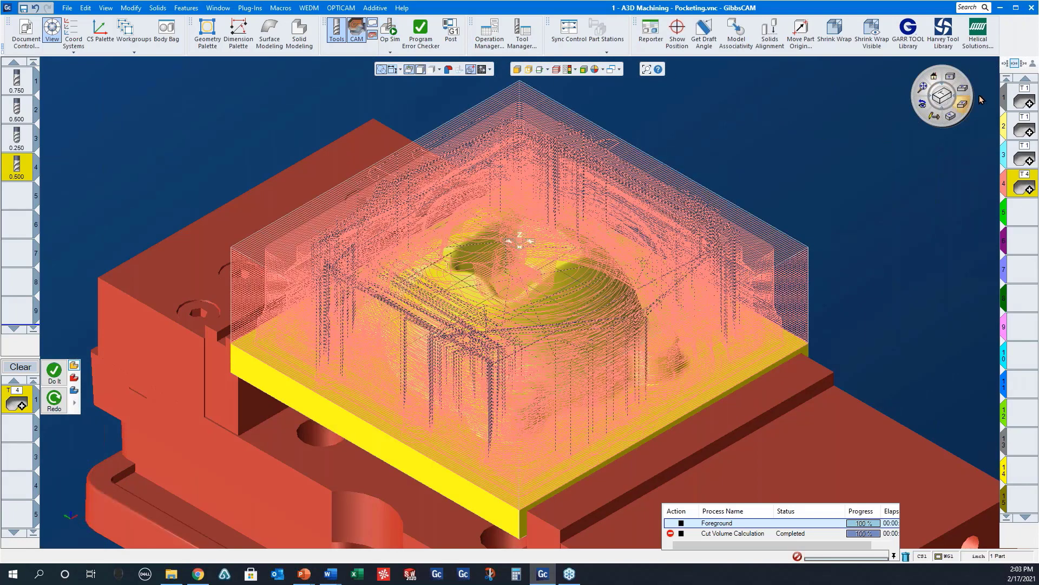
Step: Examine the first pocketing operation's available process types and its advanced plunge settings for helix ramping
click(1023, 104)
double_click(1023, 105)
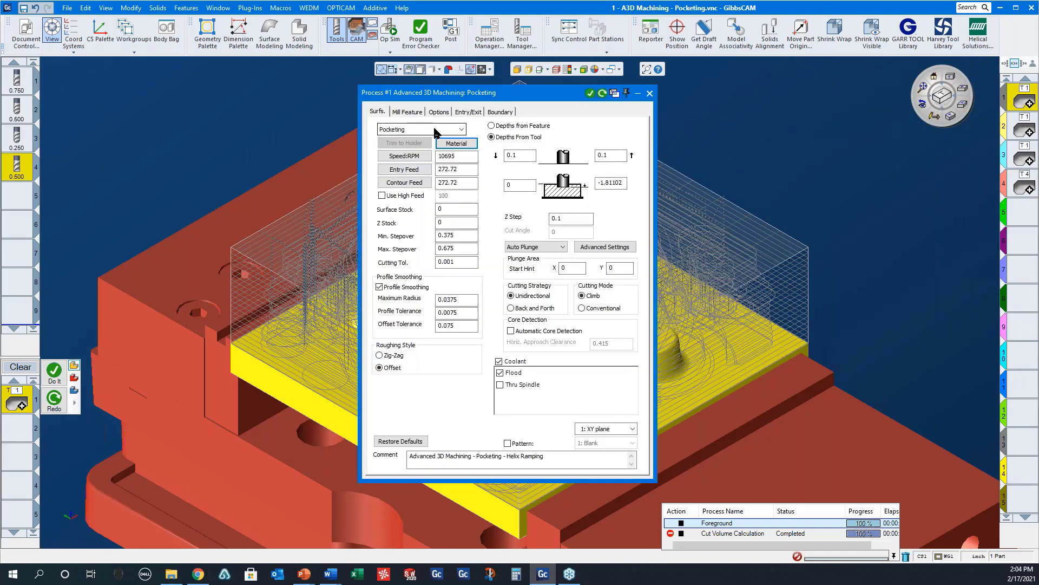
click(436, 132)
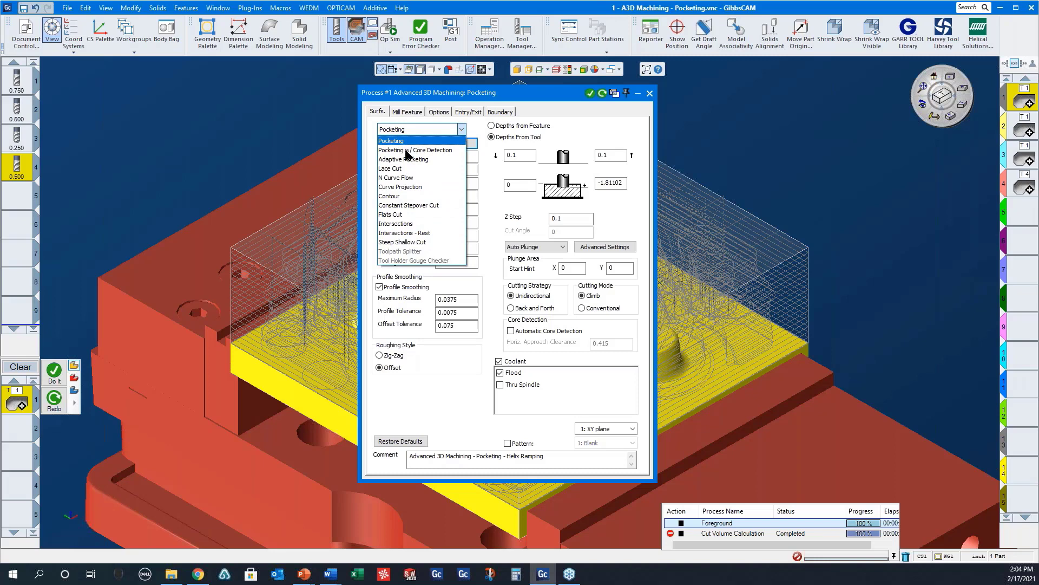
click(589, 386)
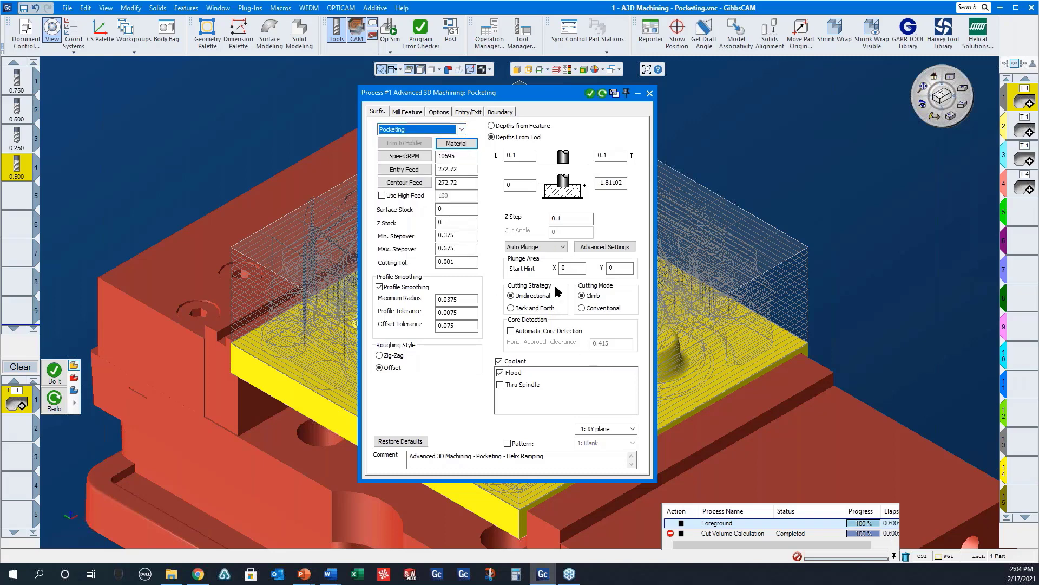
click(590, 248)
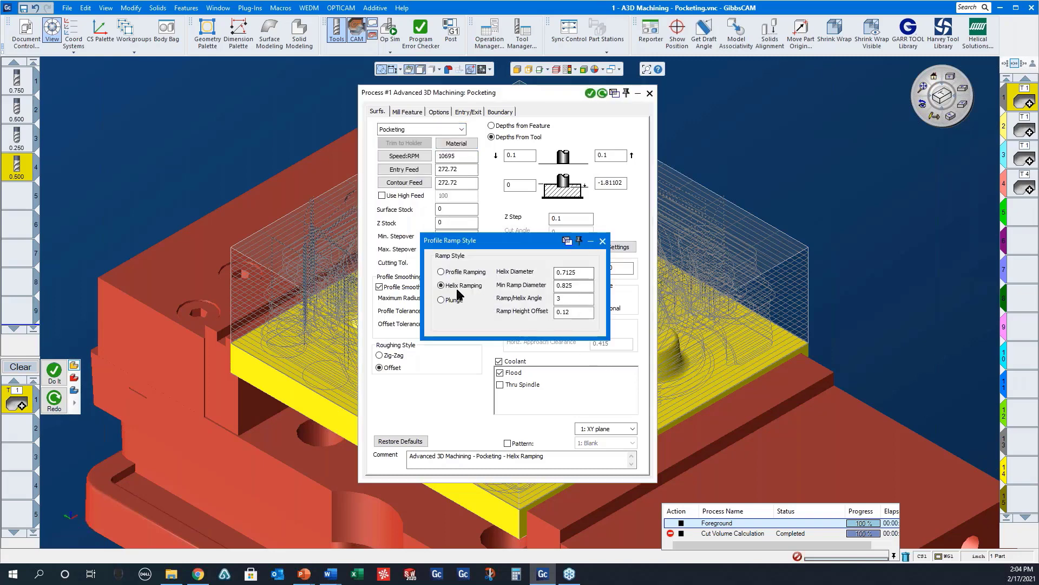
click(603, 241)
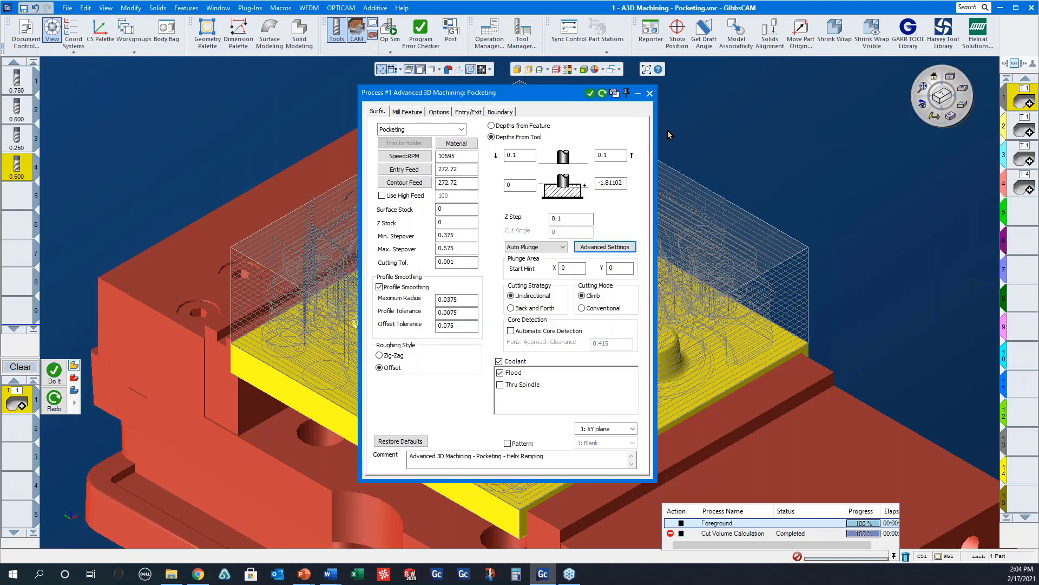
click(650, 94)
Step: Replay the first pocketing operation from the uncut stock in Op Sim at reduced speed, then speed it up partway through
click(391, 30)
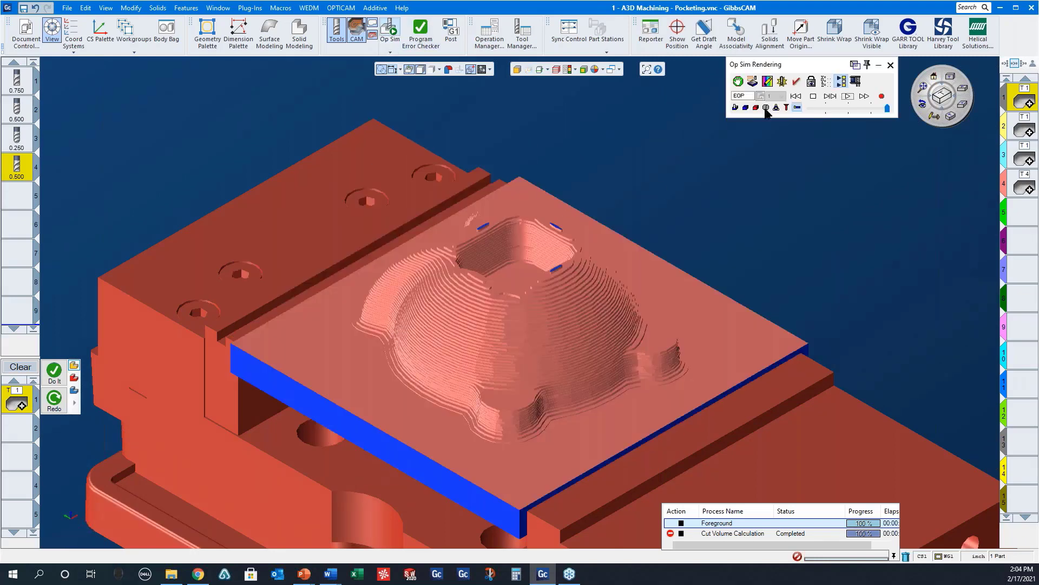
click(797, 108)
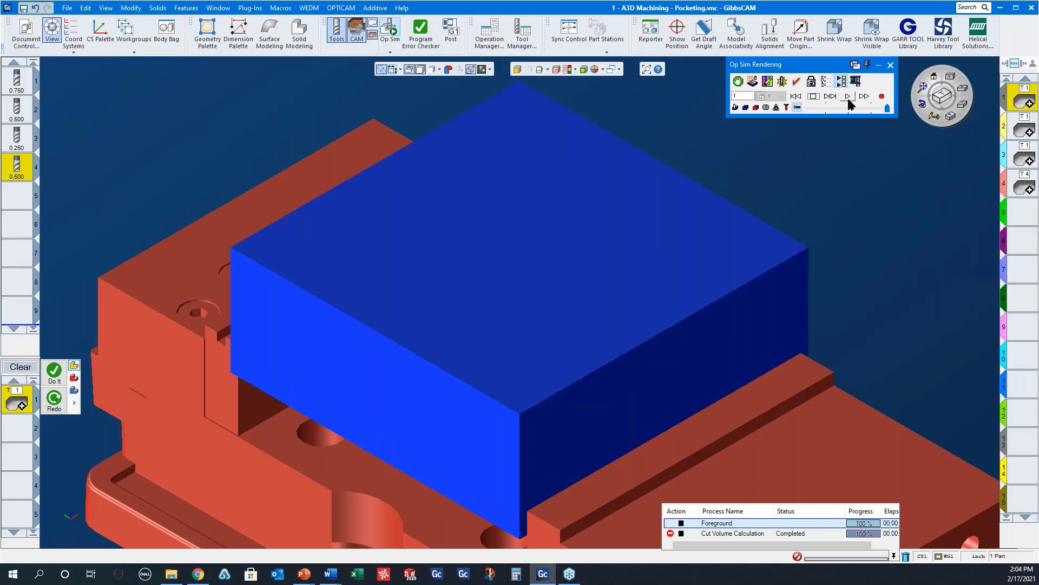
drag(887, 109, 844, 110)
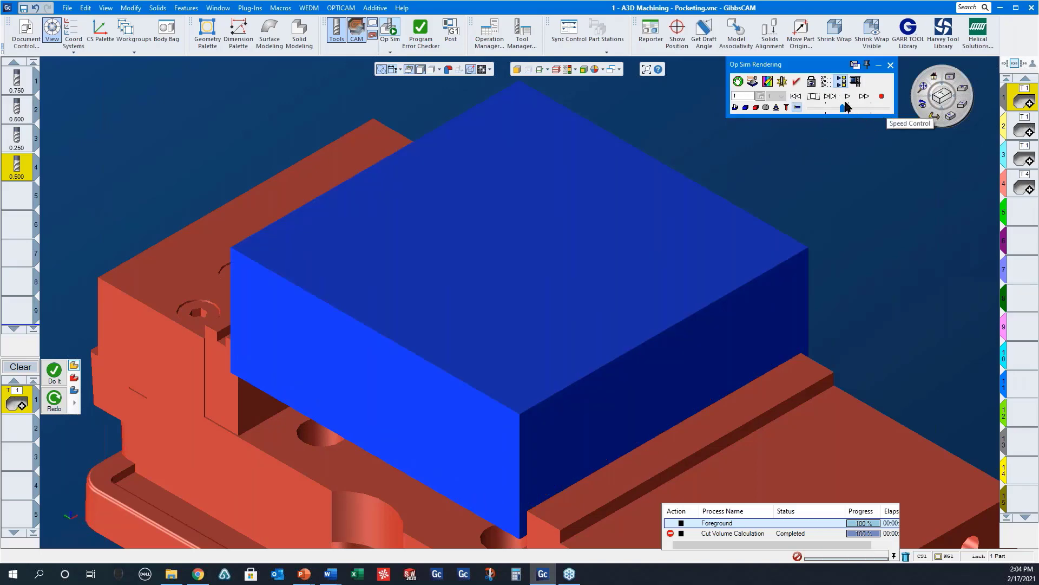
click(846, 96)
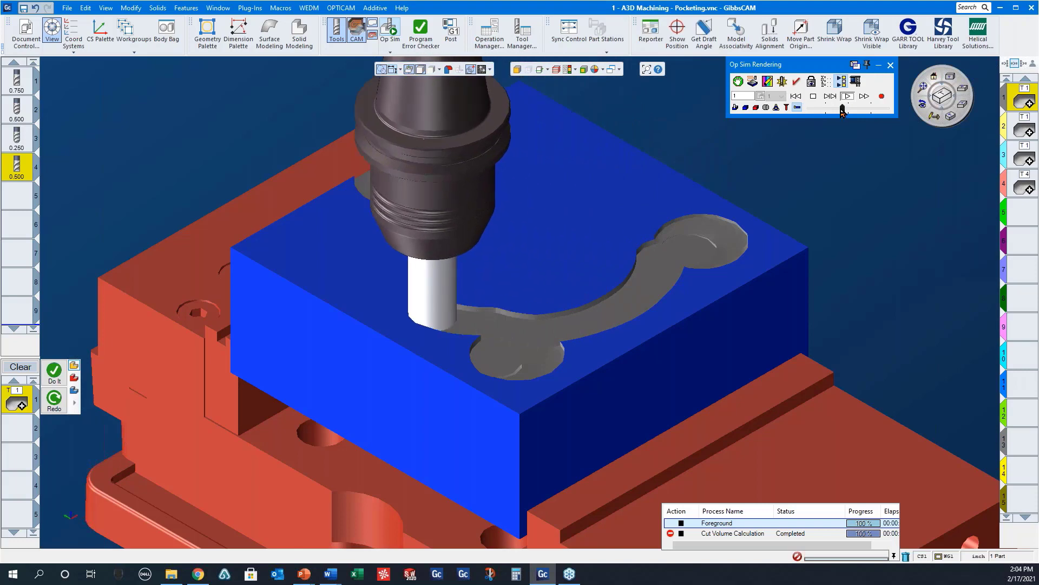
drag(843, 110, 856, 110)
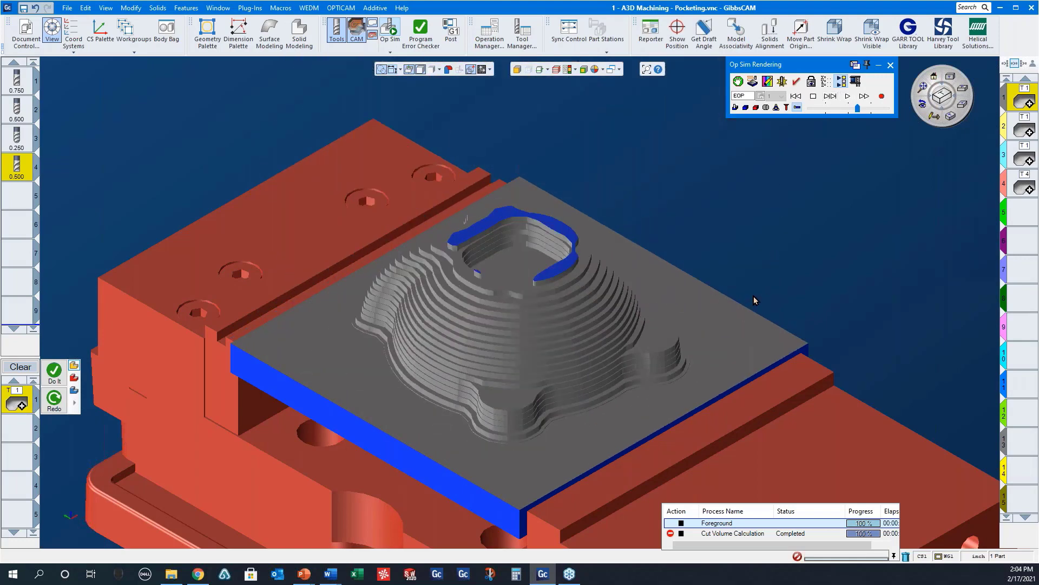
Step: Close the simulation and examine the second pocketing operation's advanced plunge settings for profile ramping
click(891, 65)
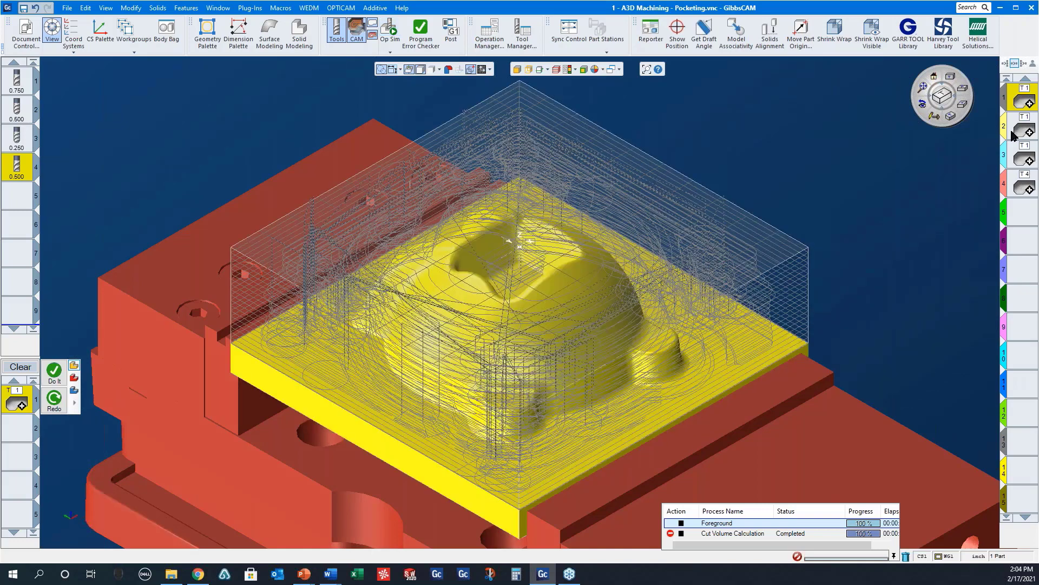
double_click(1016, 132)
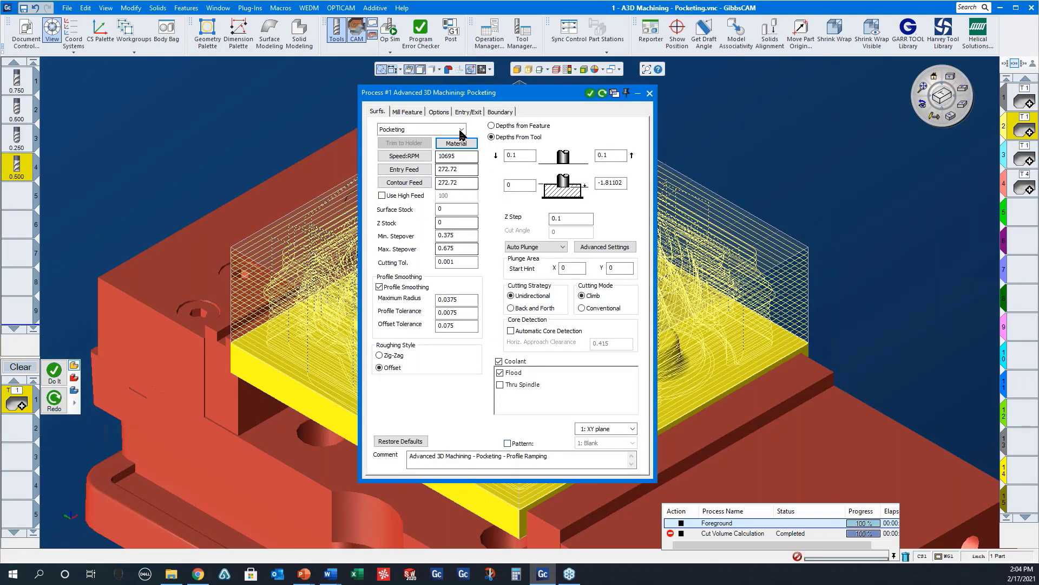
click(615, 248)
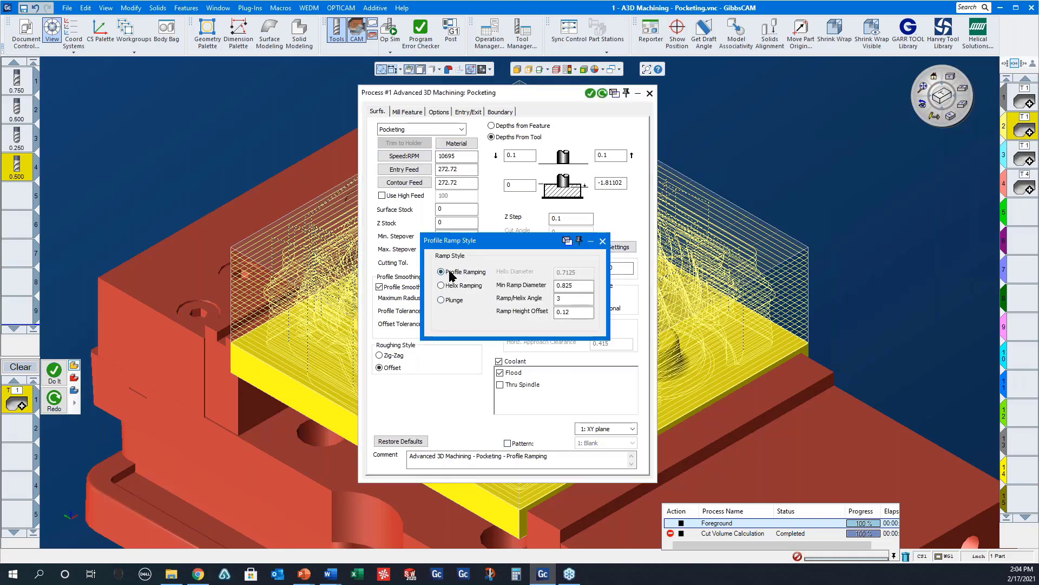
click(602, 241)
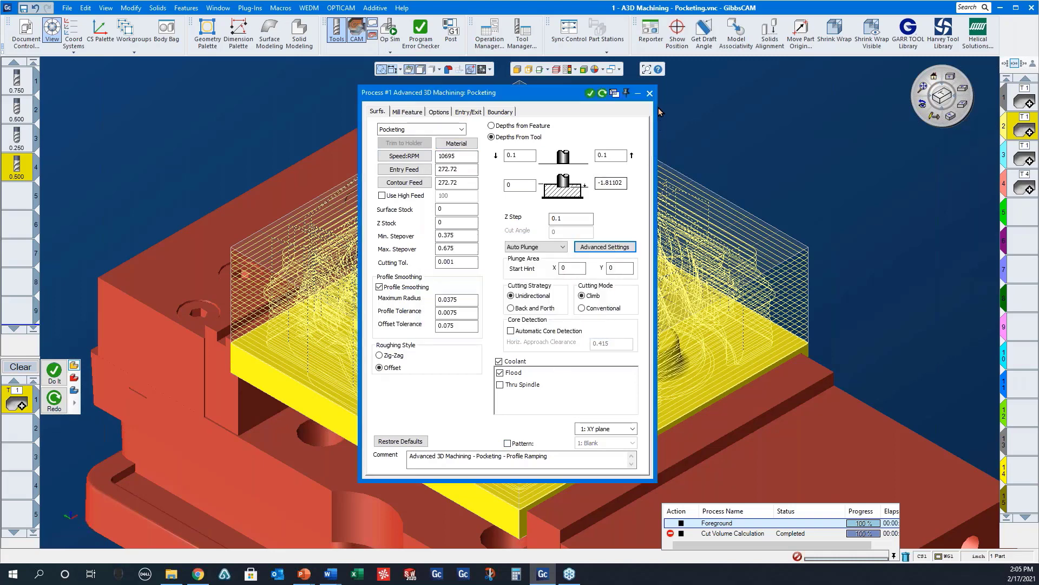
click(649, 94)
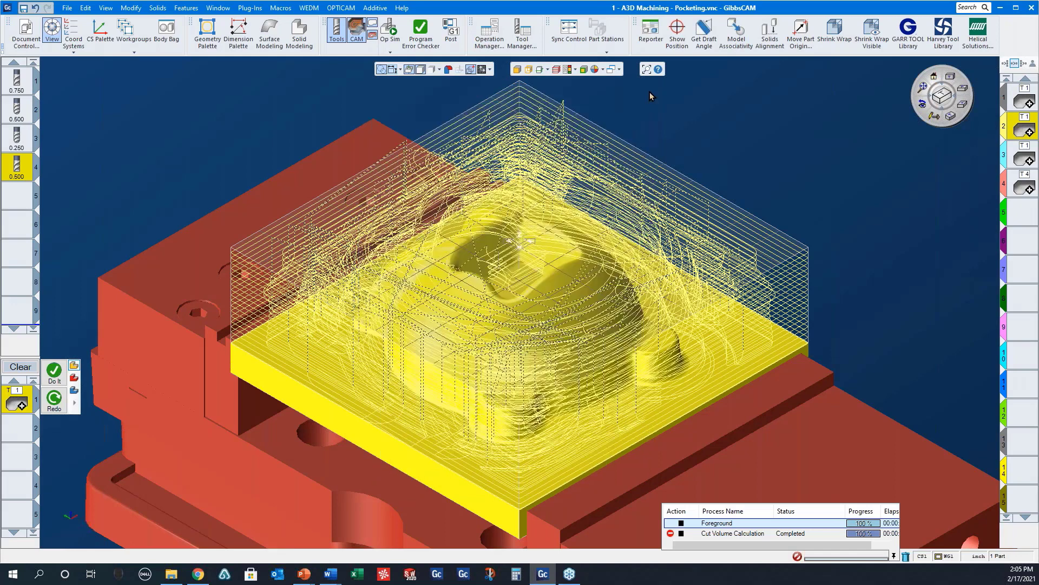
Step: Simulate the second pocketing operation in Op Sim from the uncut stock, speed it up partway through, and close the simulation
click(394, 38)
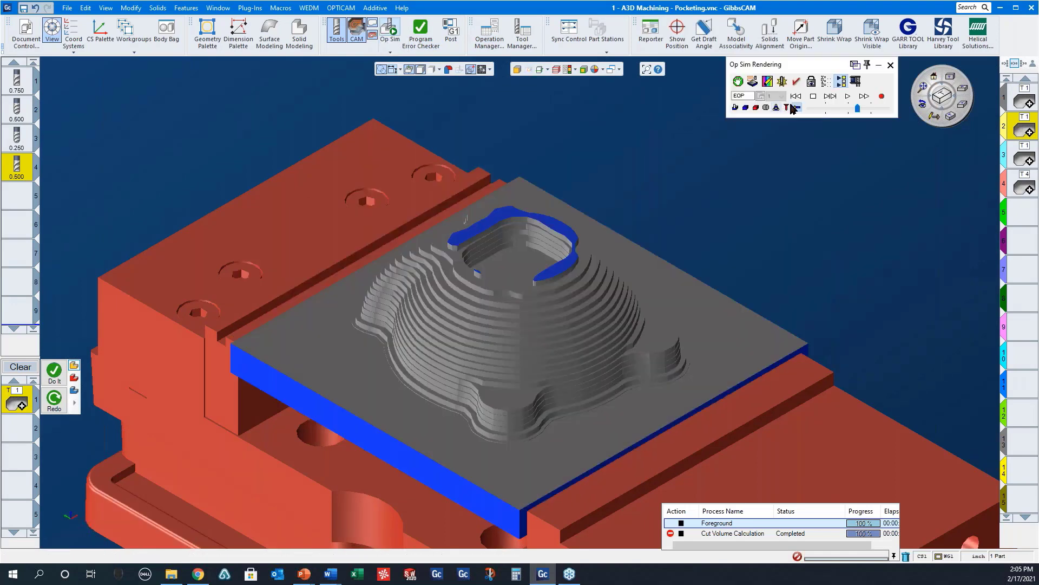
click(848, 98)
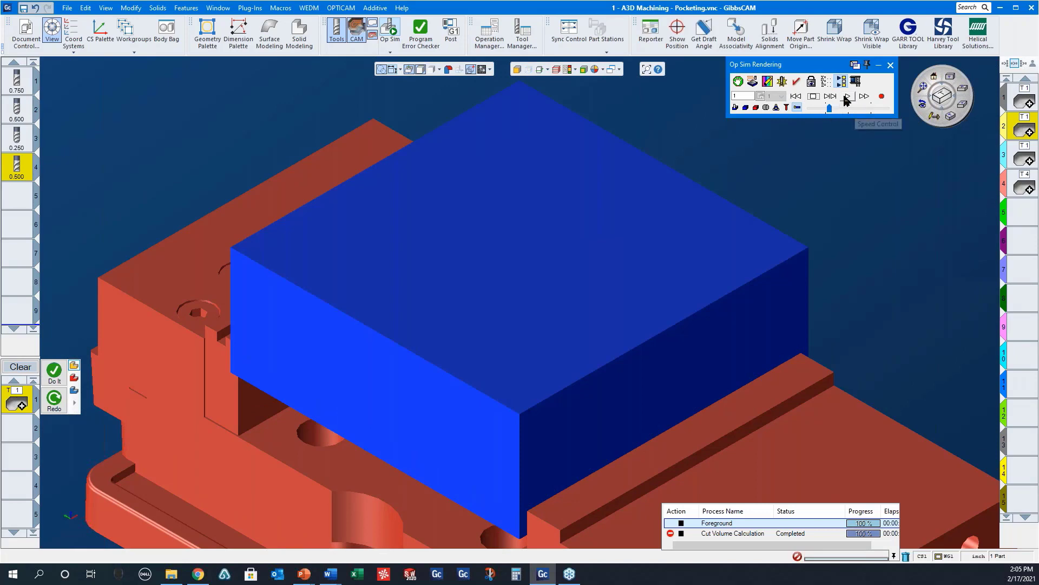
click(848, 97)
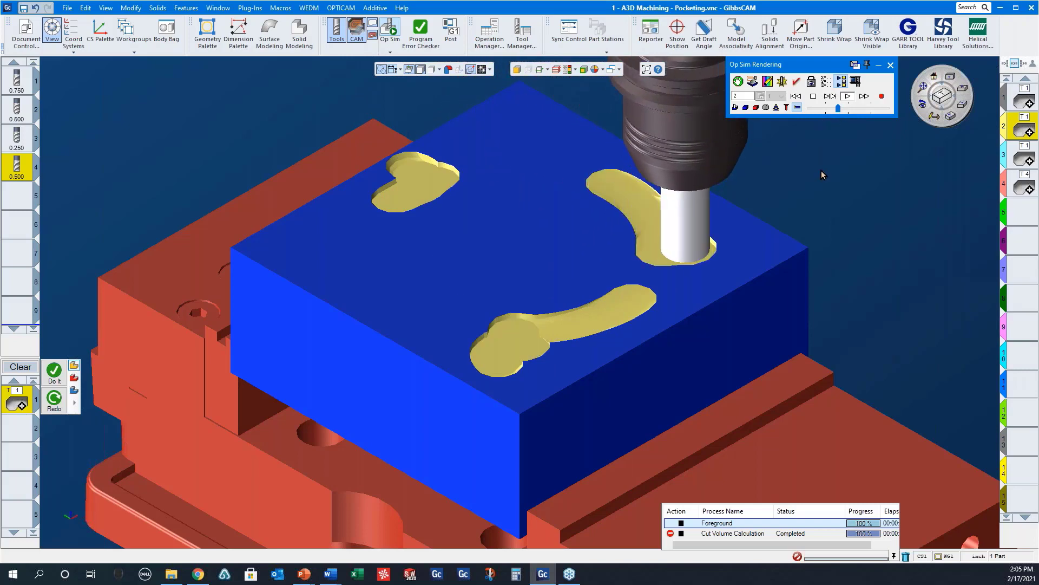
drag(843, 110, 849, 108)
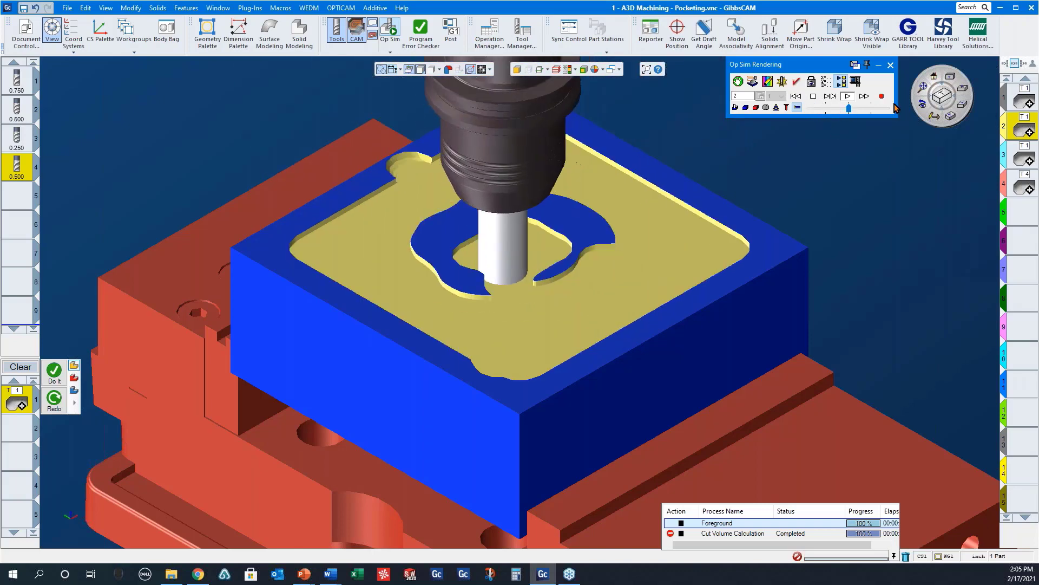
click(891, 66)
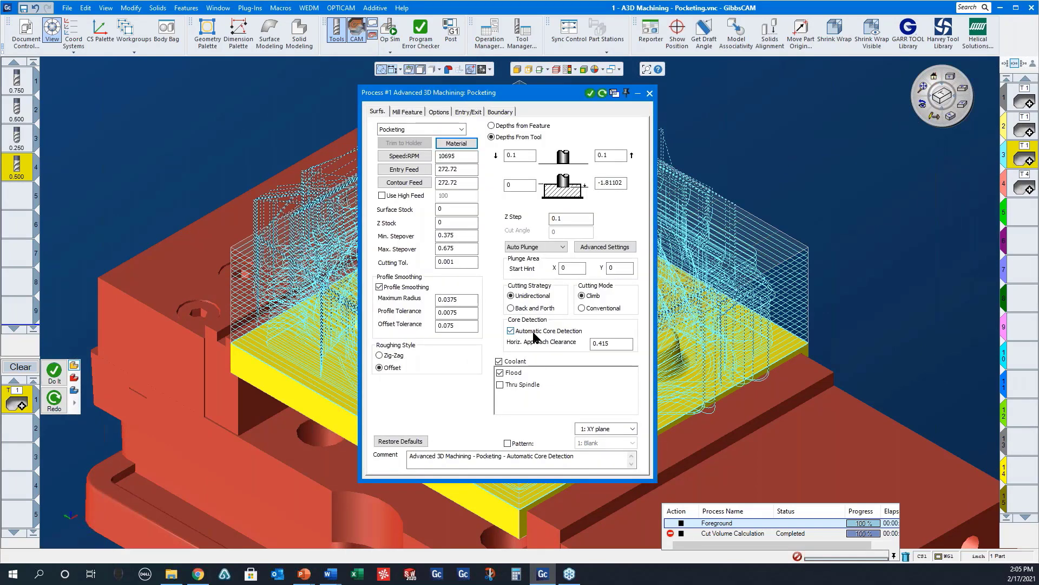
Step: Inspect the third pocketing operation's toolpath, generated with Automatic Core Detection, from above and return to the isometric view
click(650, 93)
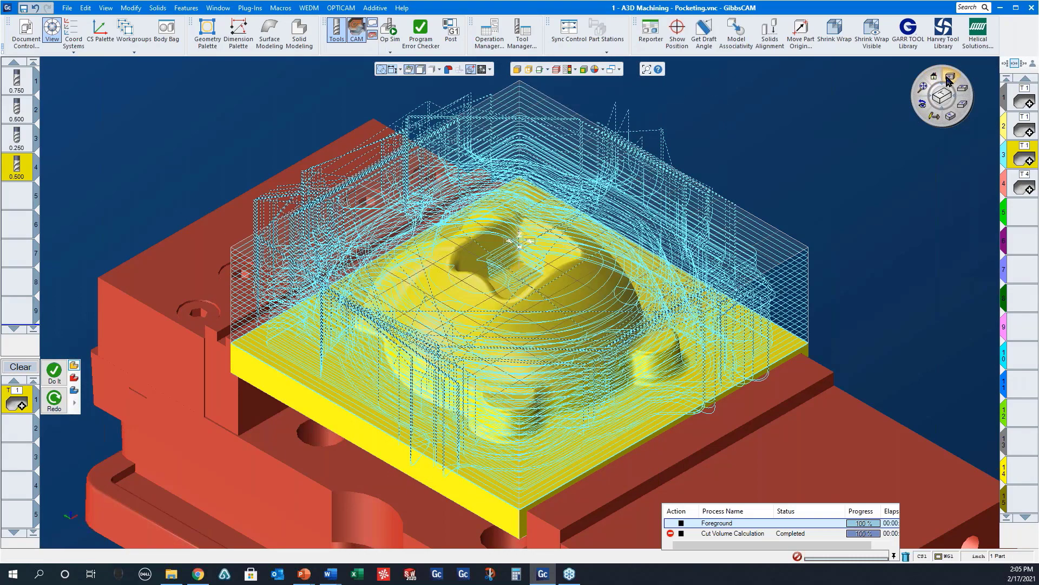
click(949, 77)
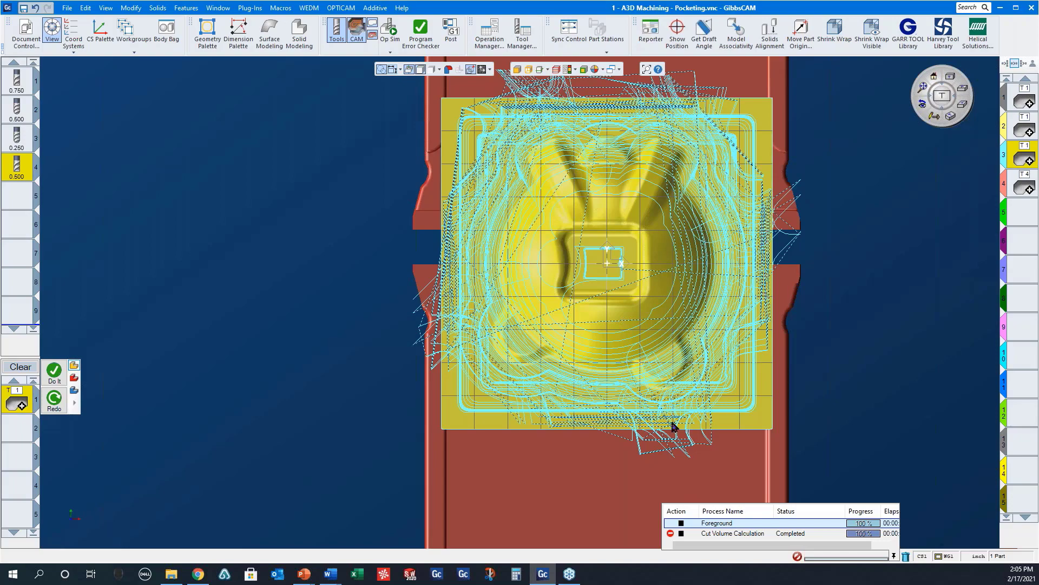
click(951, 117)
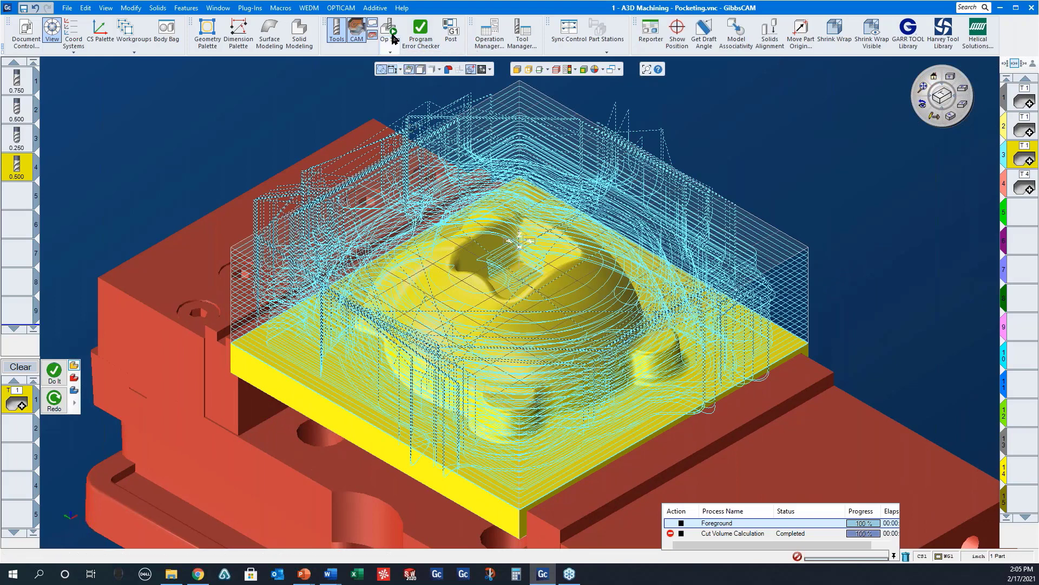
Step: Replay the third pocketing operation from the start in Op Sim, increase its speed partway through, and close the simulation
click(393, 32)
click(796, 97)
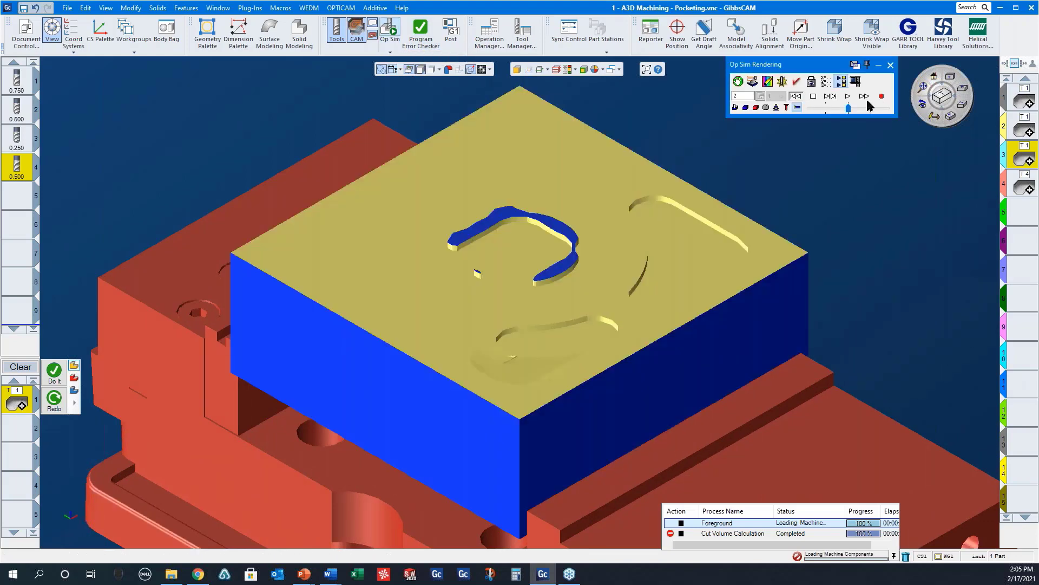
click(846, 98)
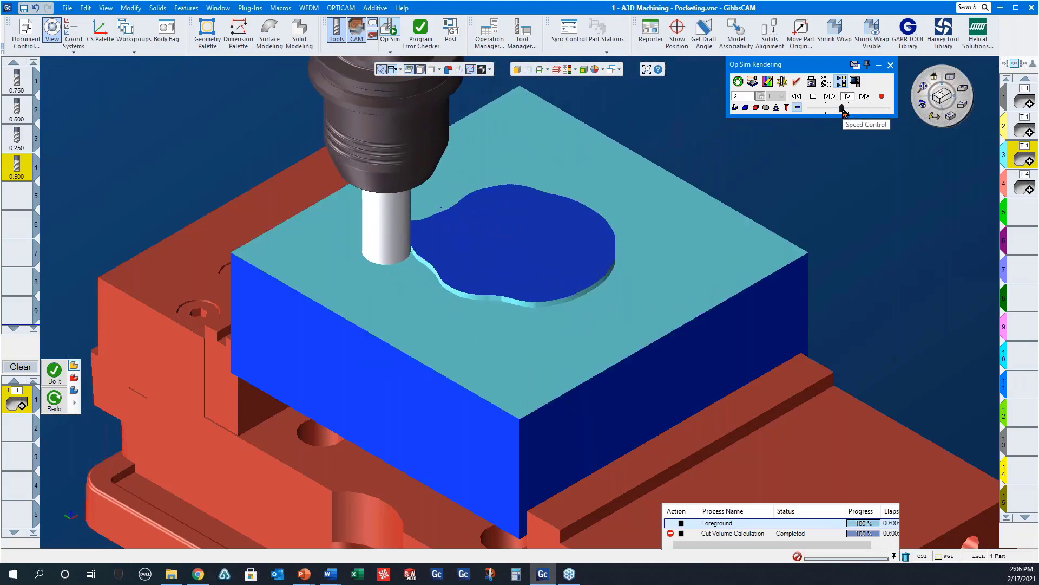
drag(843, 111, 857, 111)
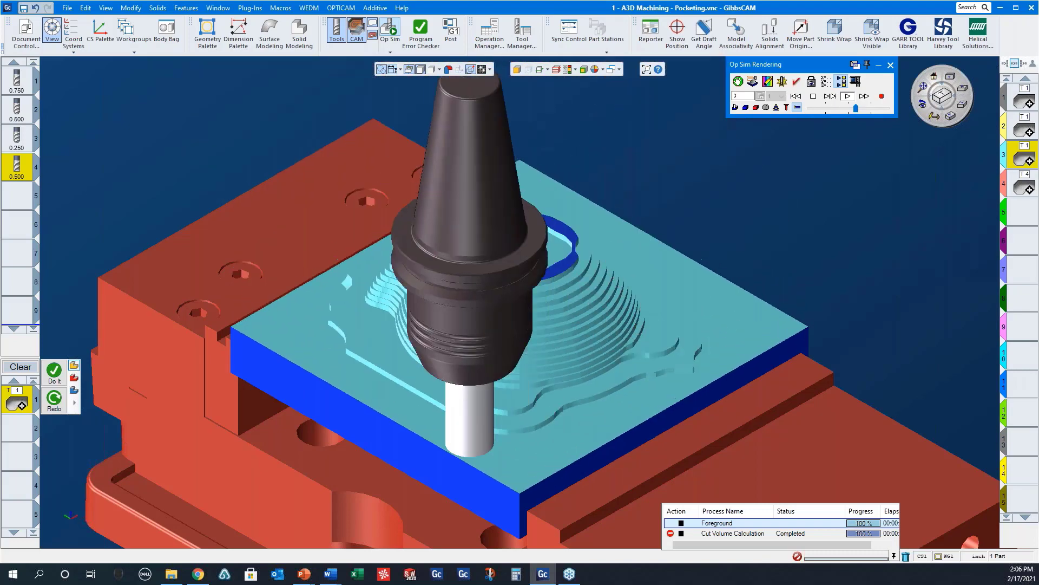
click(889, 66)
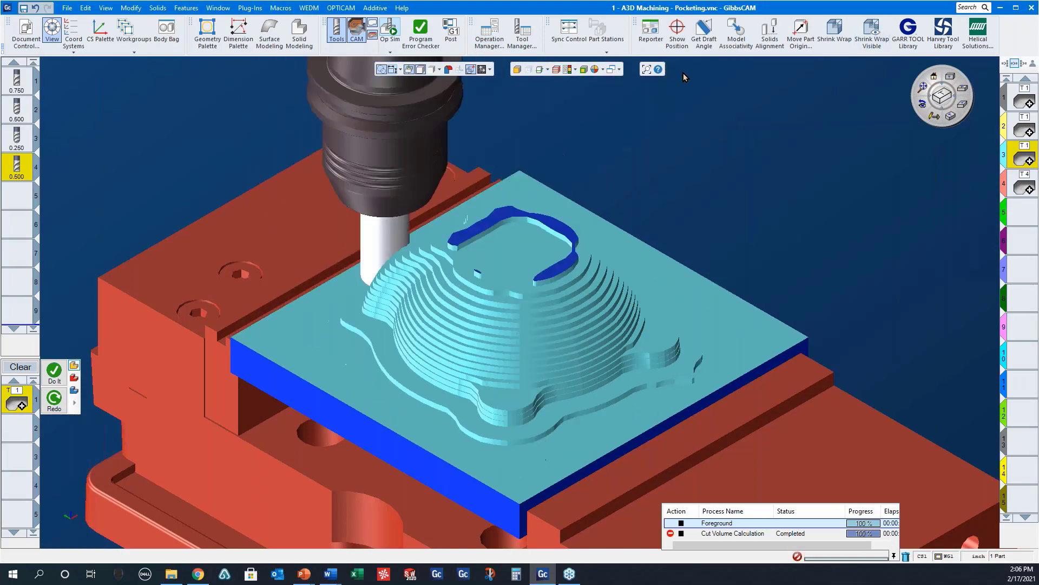
Step: Open the part file "2 - A3D Machining - Pocketing with Core Detection.vnc" without saving changes to the current part
click(67, 8)
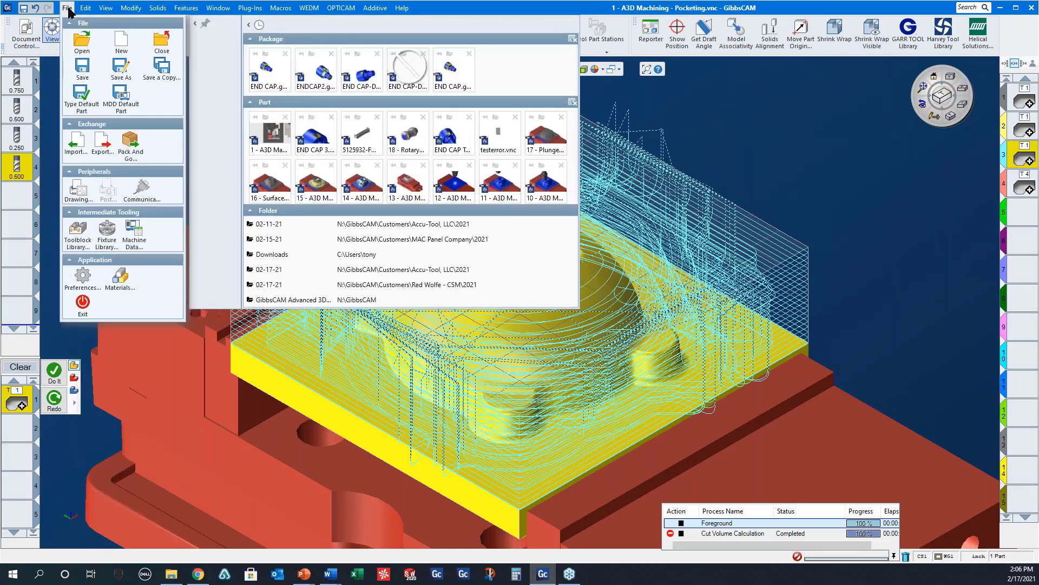
click(78, 39)
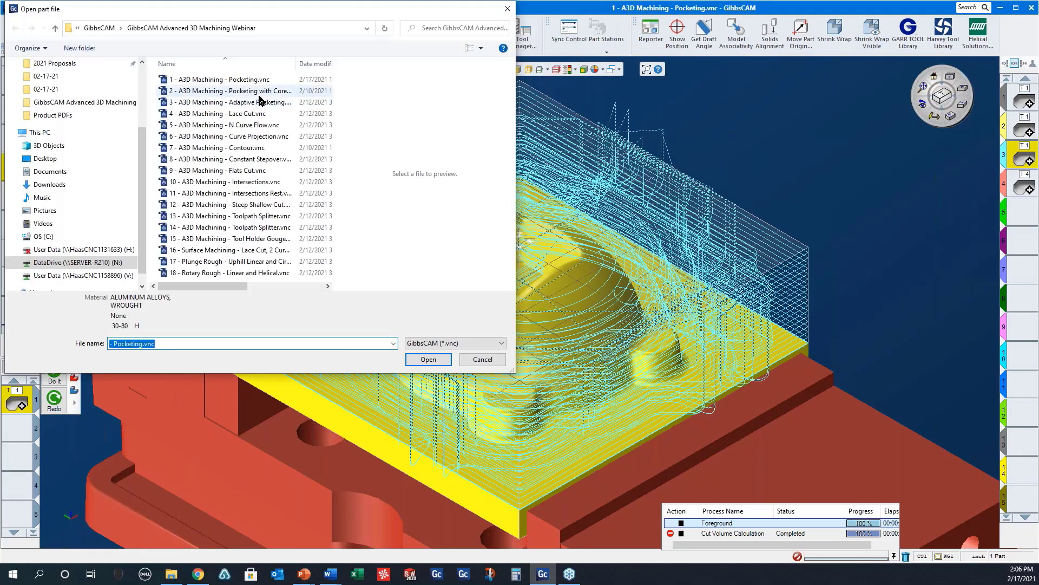
click(261, 92)
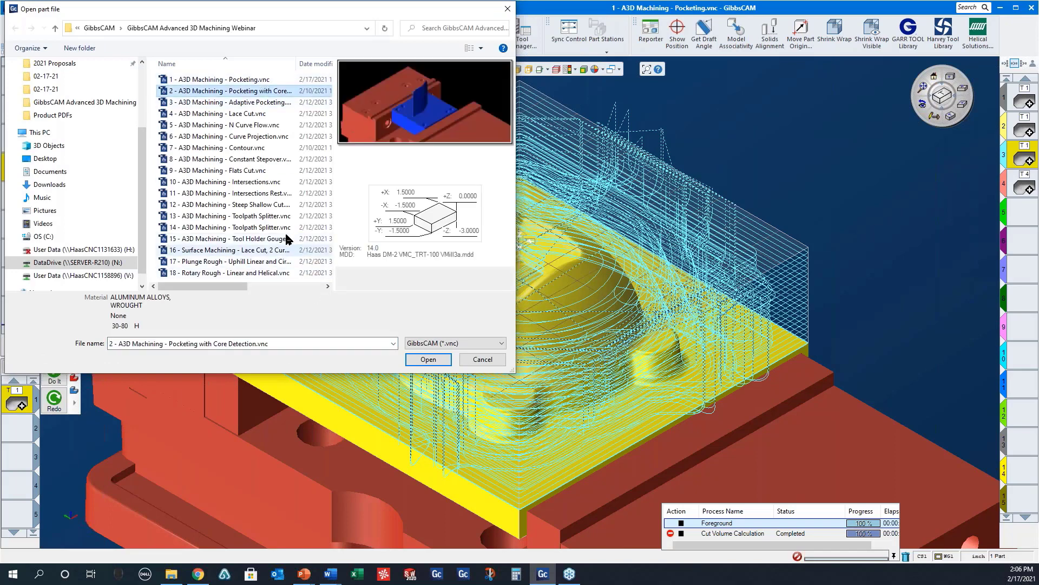
click(427, 360)
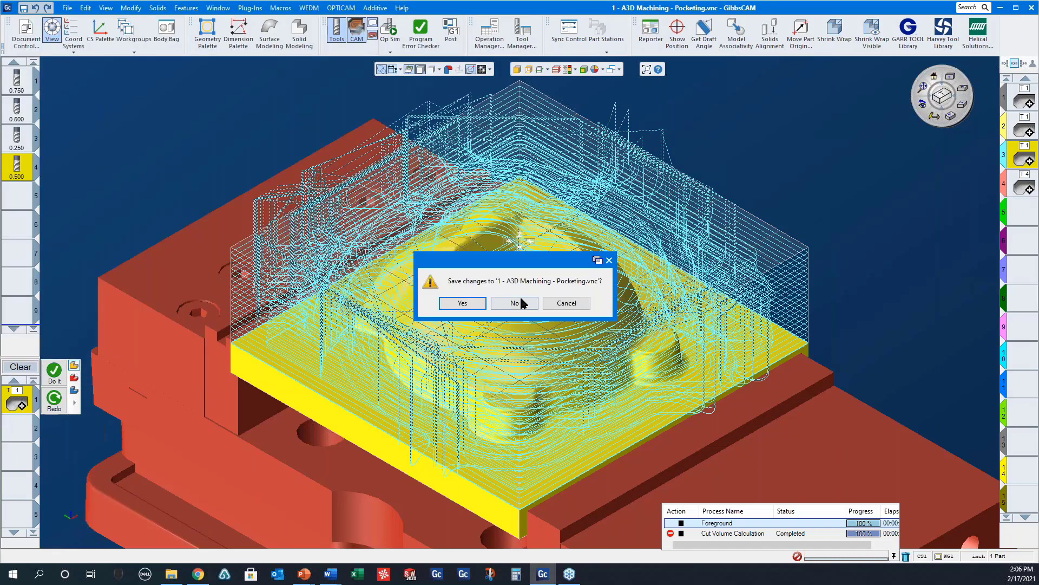
click(515, 307)
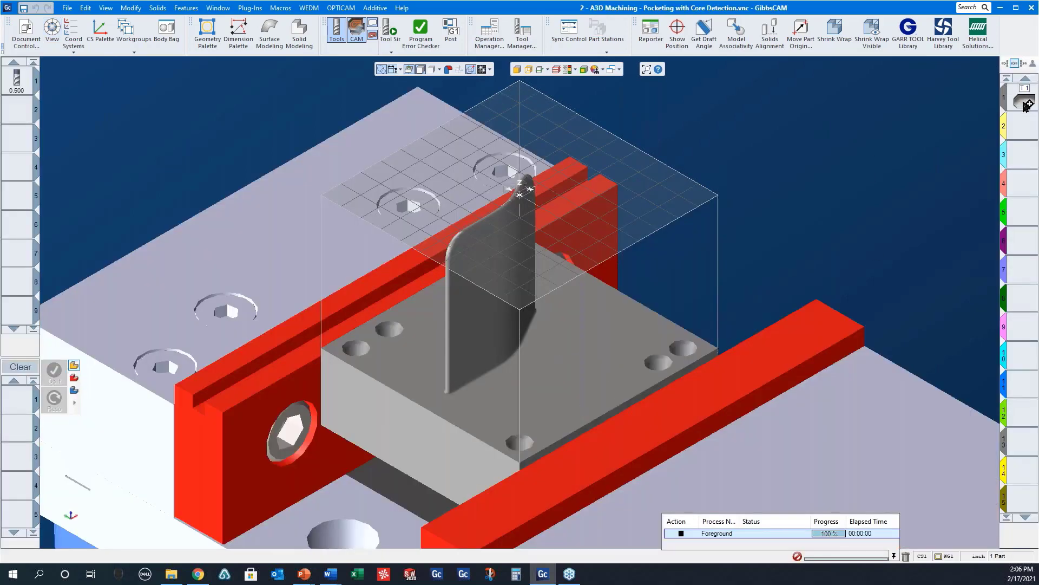
Step: Examine the parameters of the thin-walled part's Pocketing w/ Core Detection operation with its dialog moved clear of the toolpath
double_click(1027, 103)
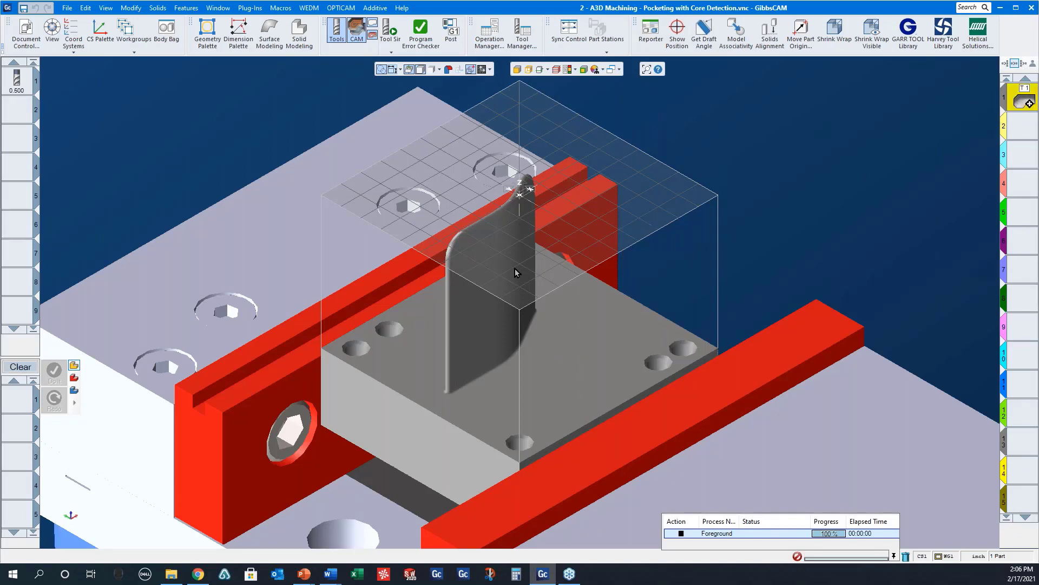
drag(553, 96, 277, 144)
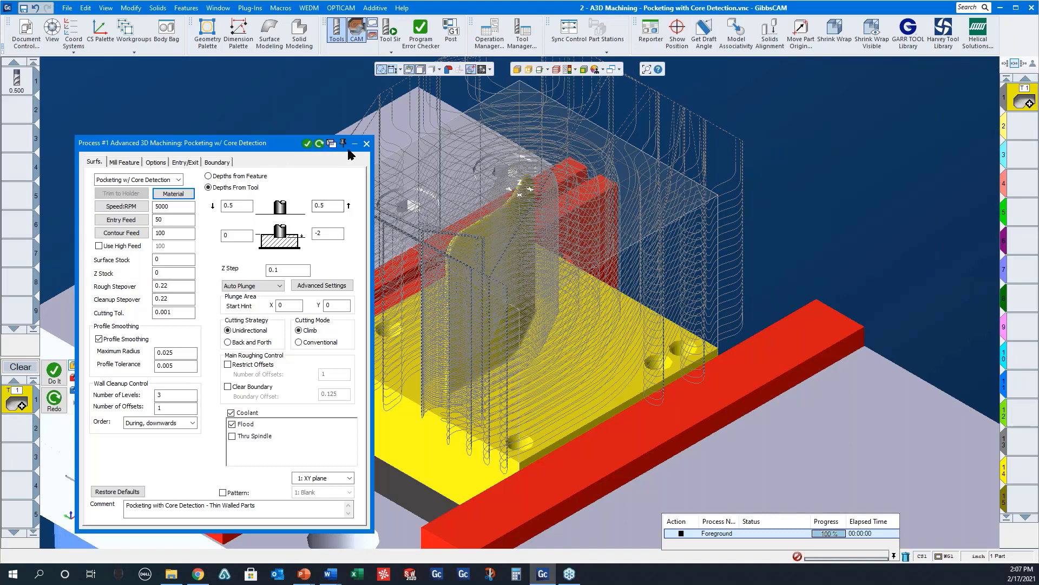
click(366, 144)
click(390, 40)
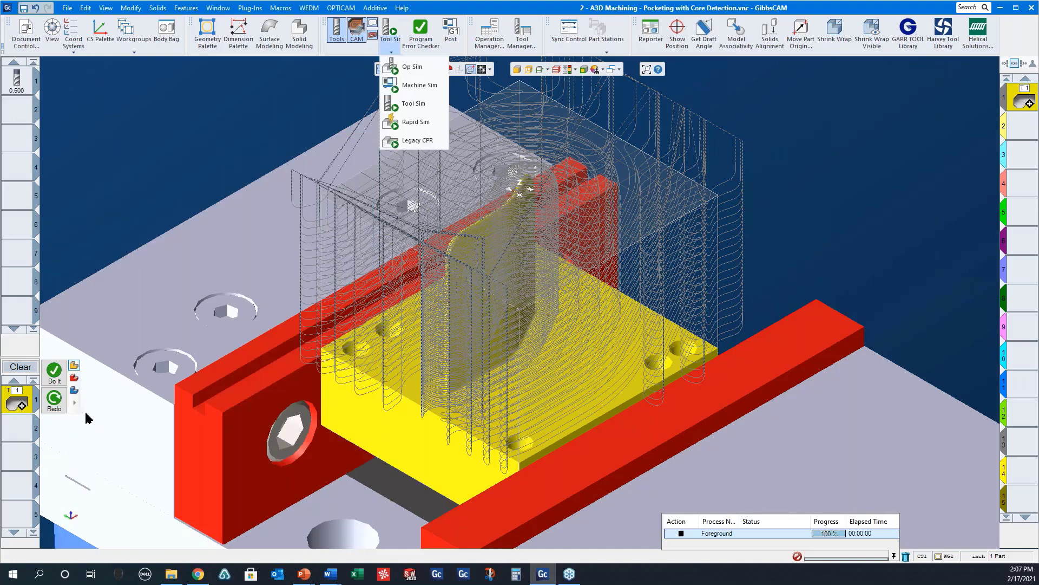
Step: Reopen the core detection process, review its Z Step, wall cleanup offsets and stepover settings, and close it
click(21, 412)
double_click(21, 413)
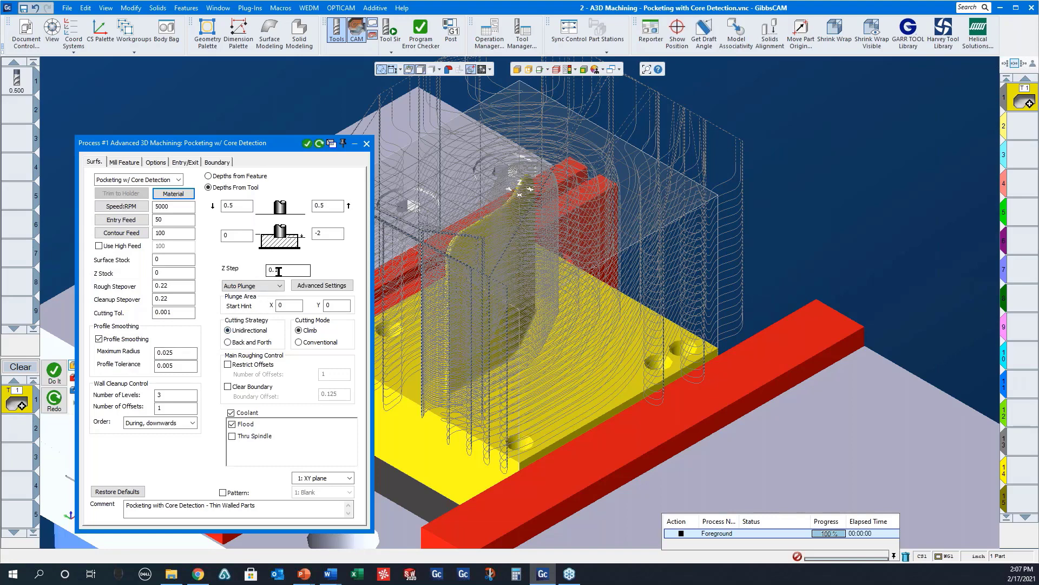
text(.1)
click(168, 406)
click(181, 284)
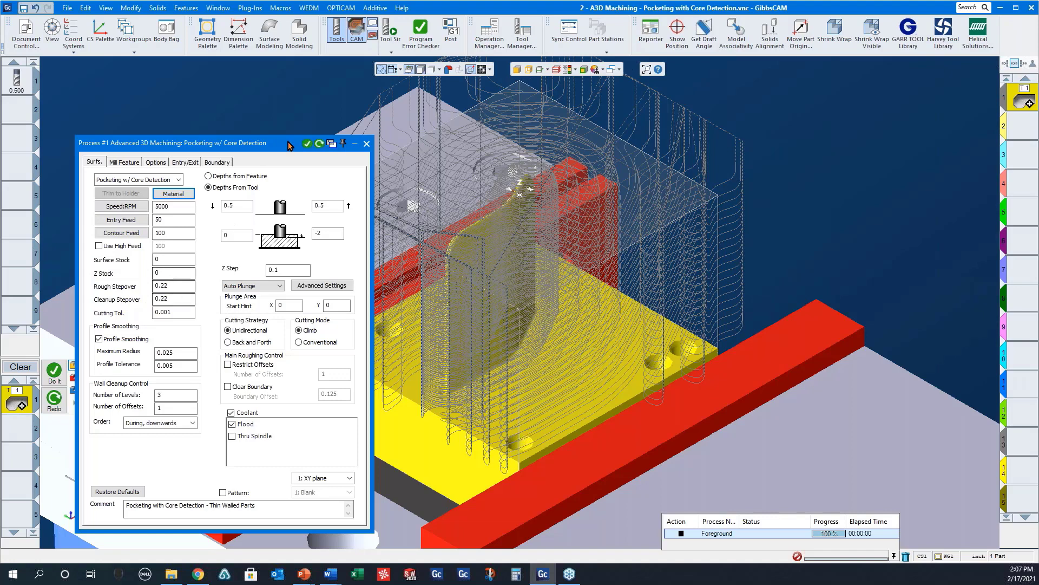
click(366, 144)
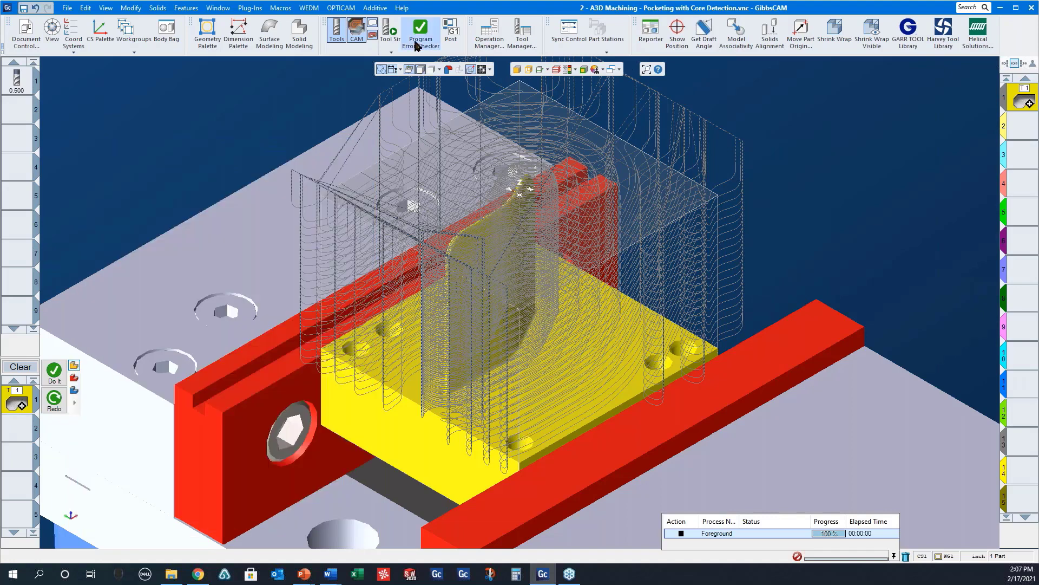
Step: Play the core detection toolpath in Tool Sim, inspecting the tool's motion around the thin wall from an orbited angle and side-on
click(394, 49)
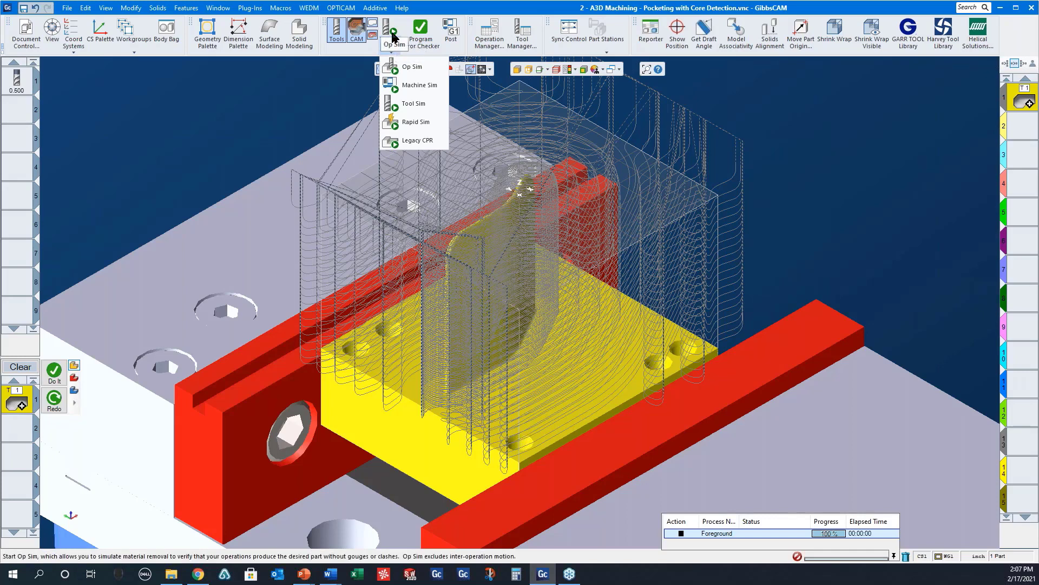
click(393, 37)
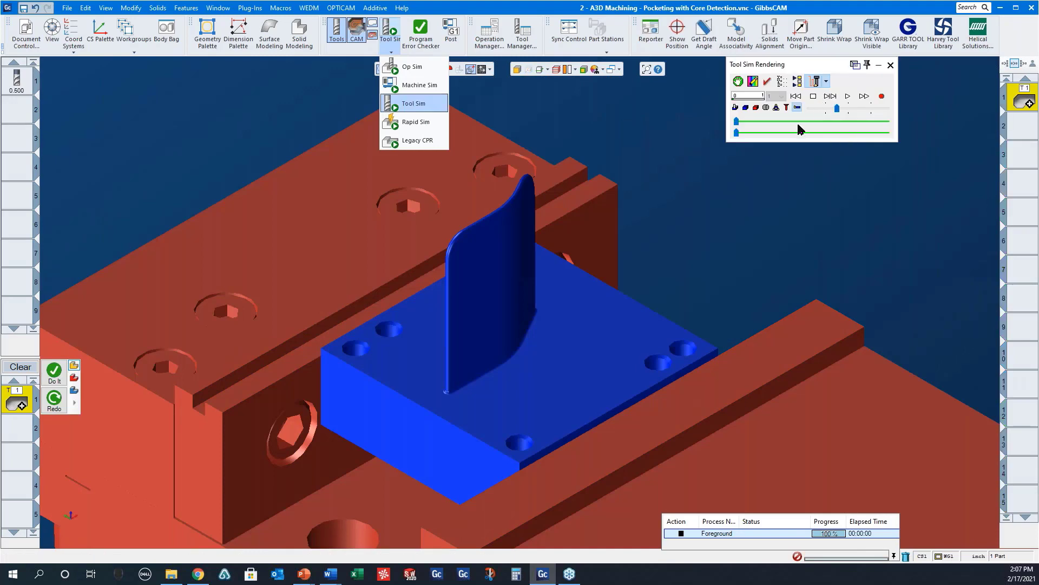
drag(836, 109, 829, 107)
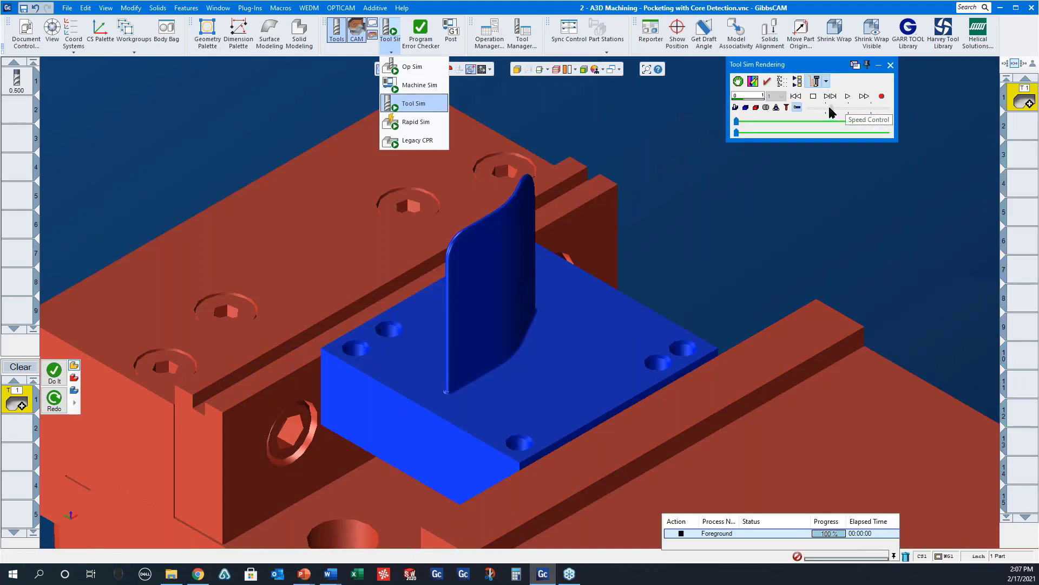
click(847, 97)
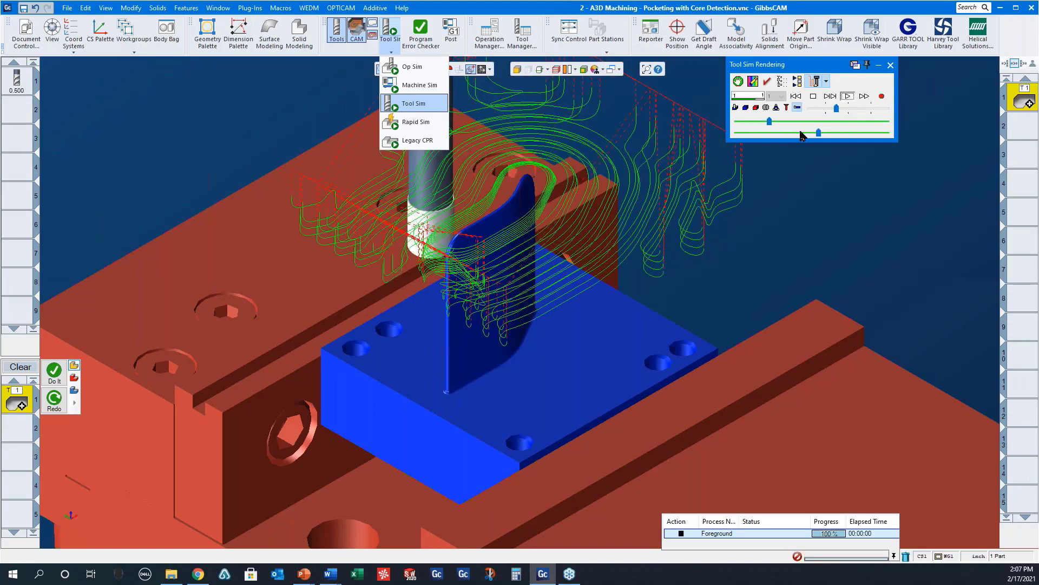
middle_drag(611, 306, 407, 219)
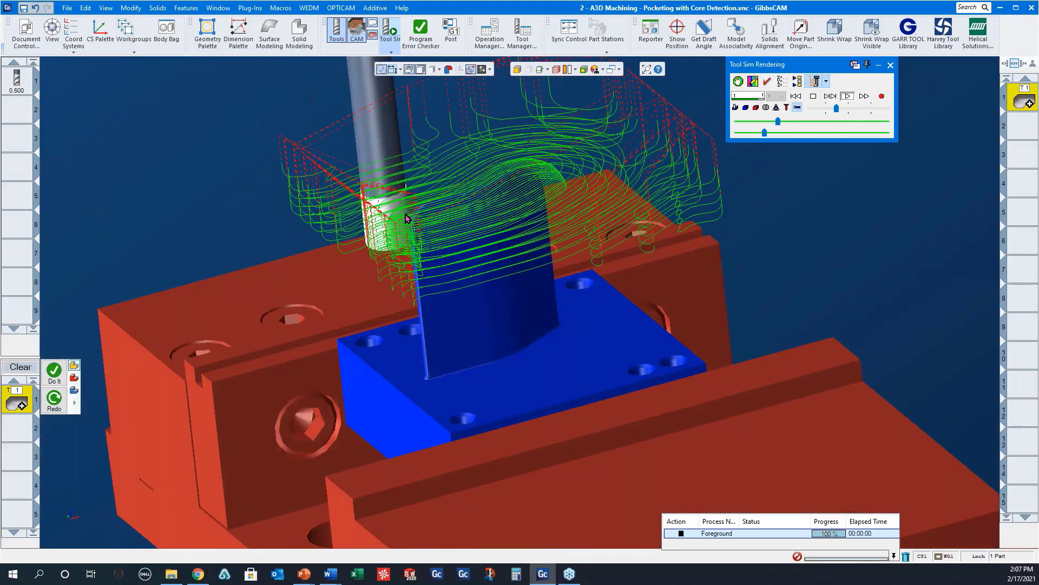
click(59, 33)
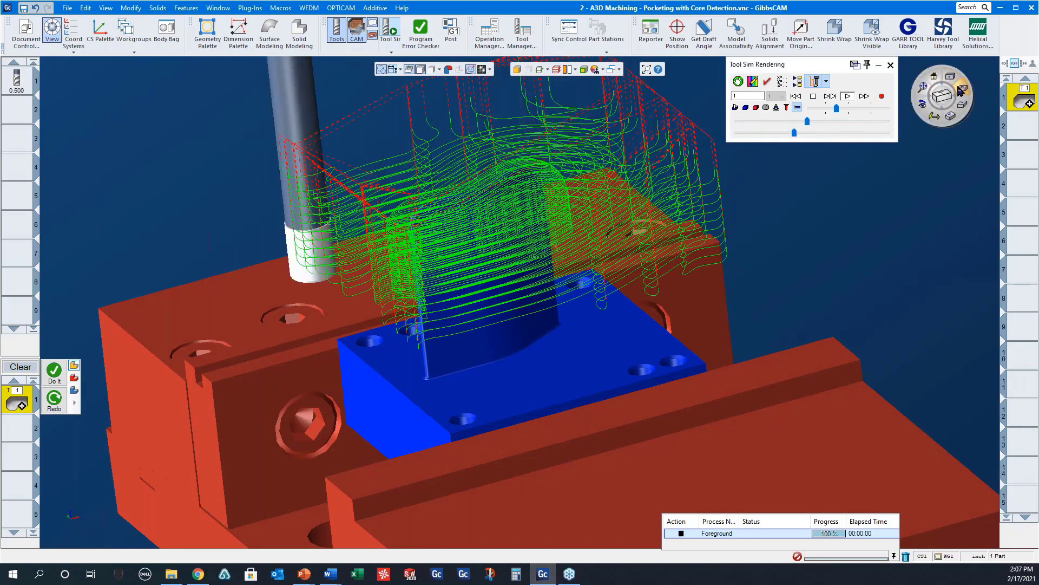
click(964, 91)
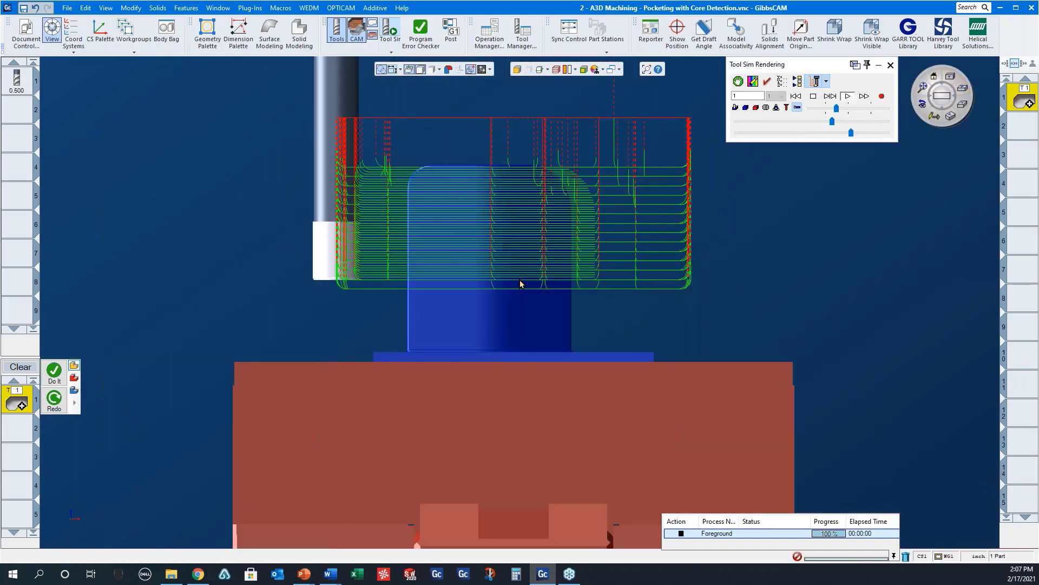
Step: Play the core detection Tool Sim through to the end of the program and view the finished toolpath isometrically
click(814, 97)
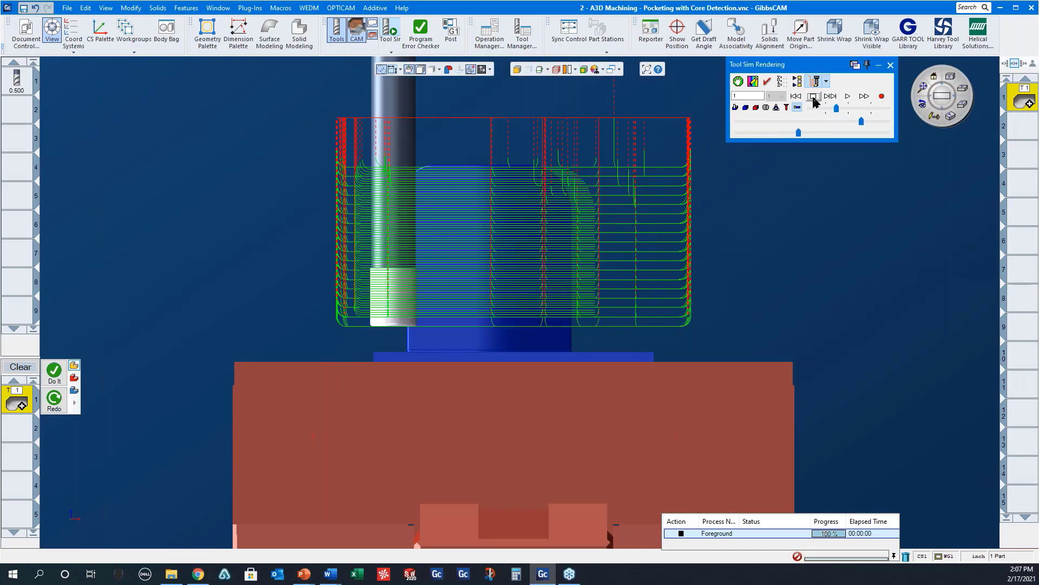
click(848, 98)
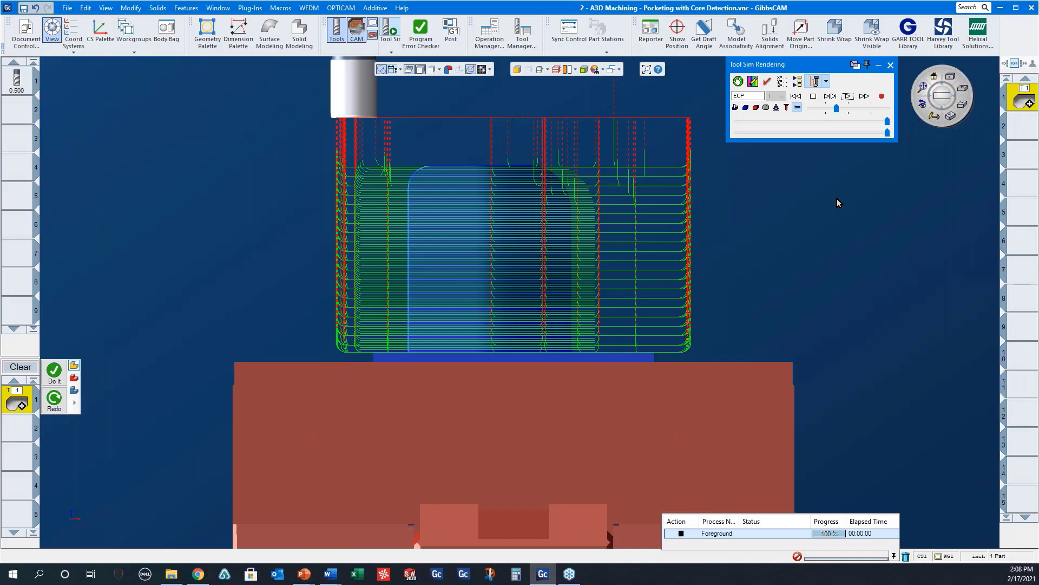
click(951, 115)
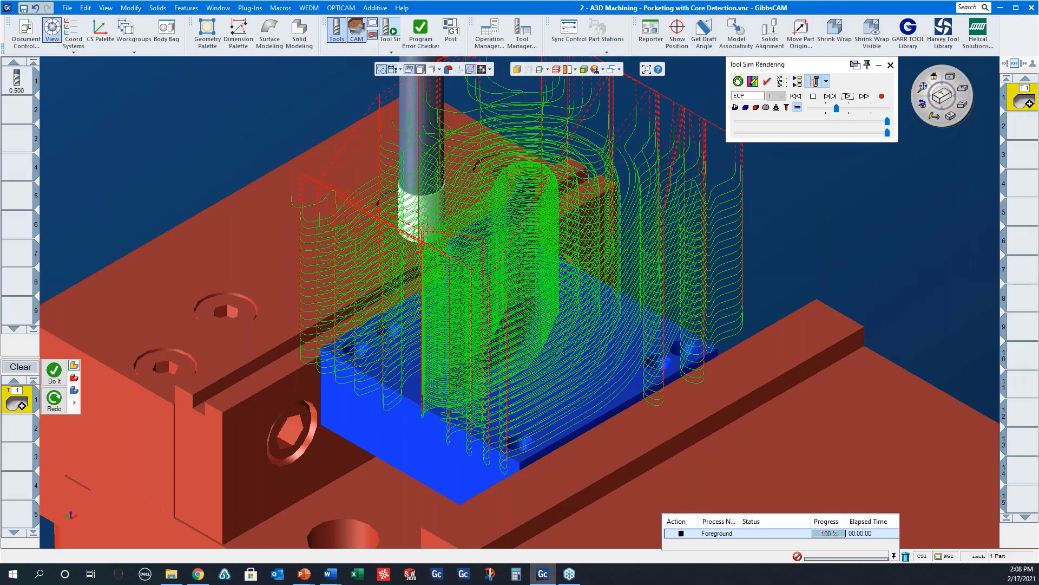
Step: Open the part file "3 - A3D Machining - Adaptive Pocketing.vnc" without saving changes to the current part
click(67, 7)
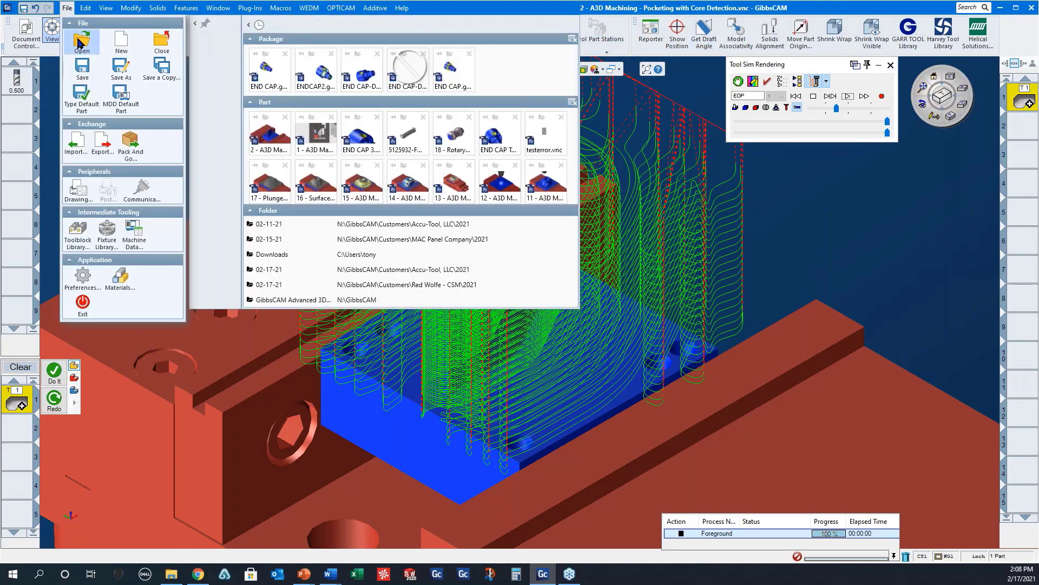
click(81, 41)
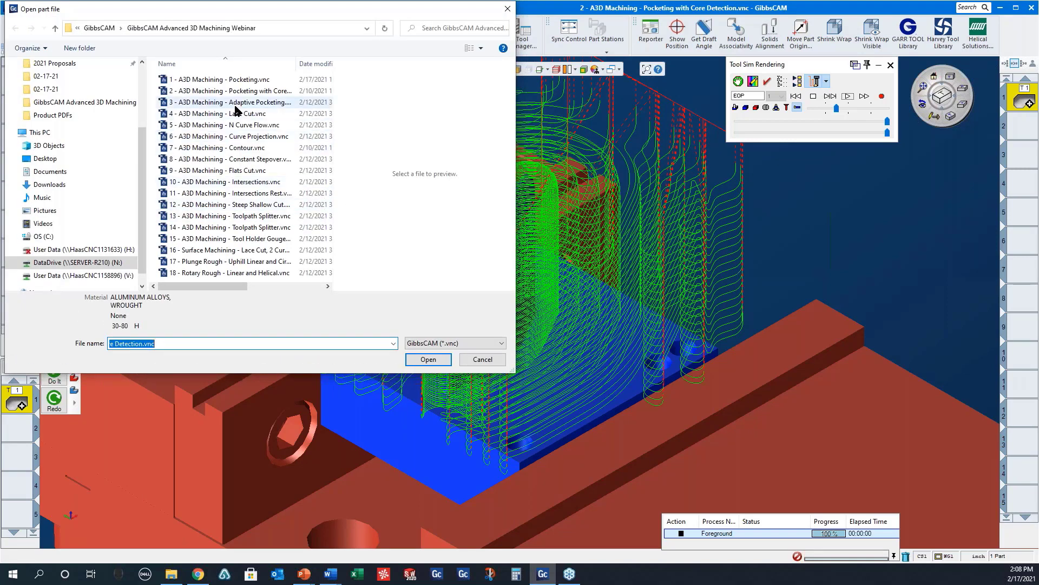
click(233, 102)
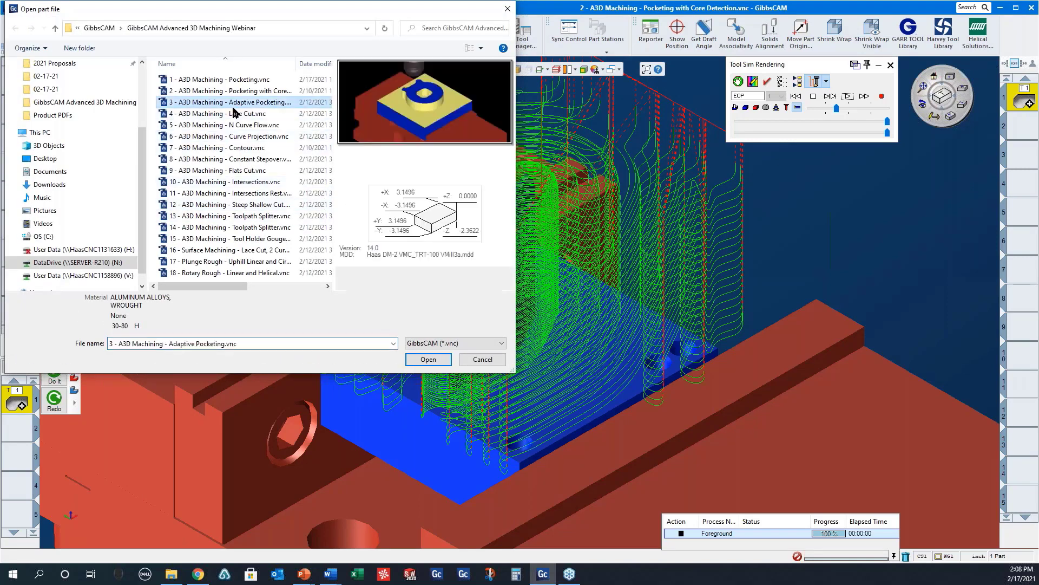
click(429, 360)
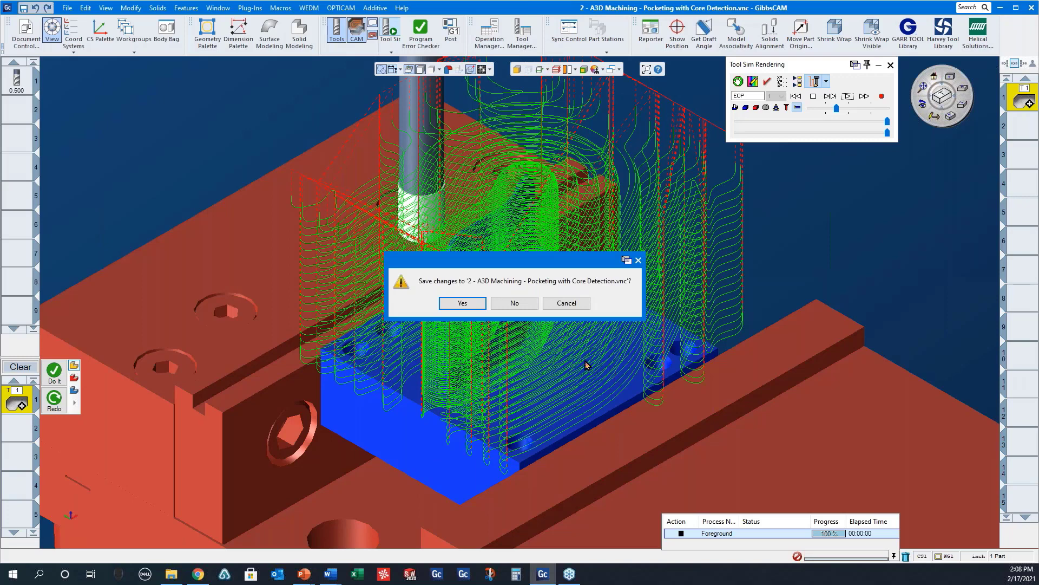
click(513, 303)
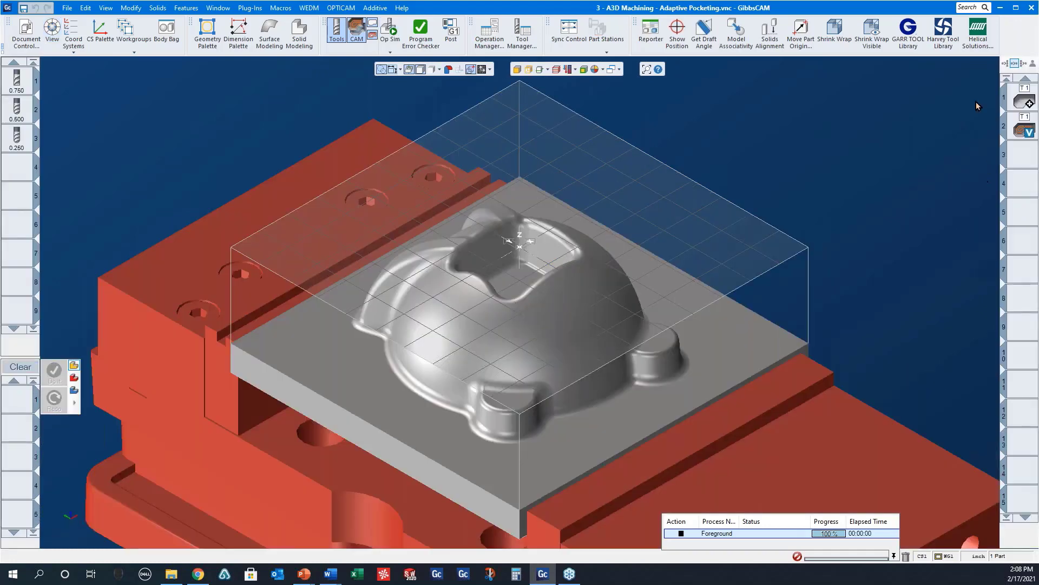
Step: Examine the Adaptive Pocketing operation's parameters and the toolpath color mode choices, then deselect the part
double_click(1020, 105)
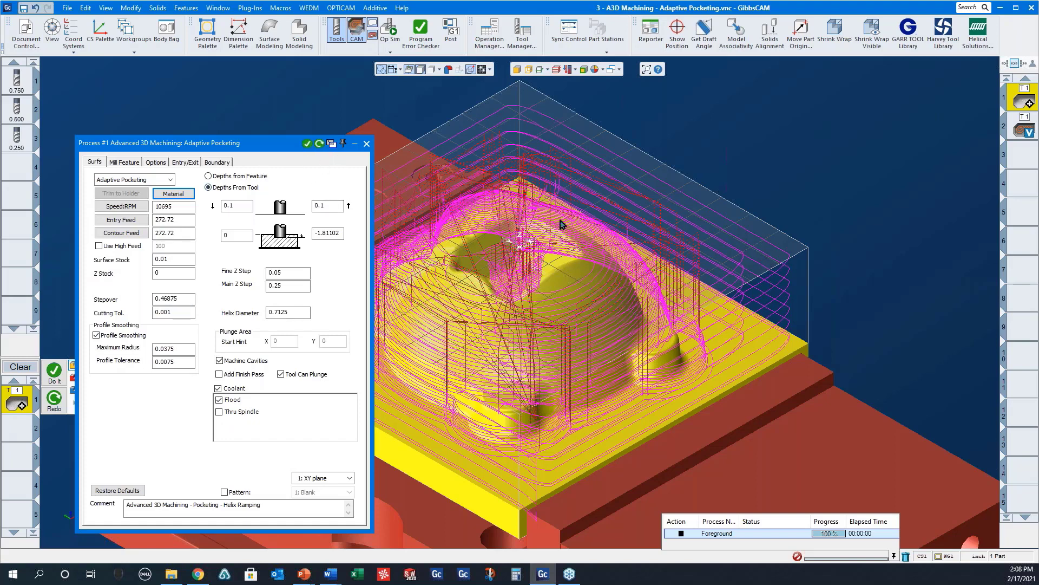
click(571, 71)
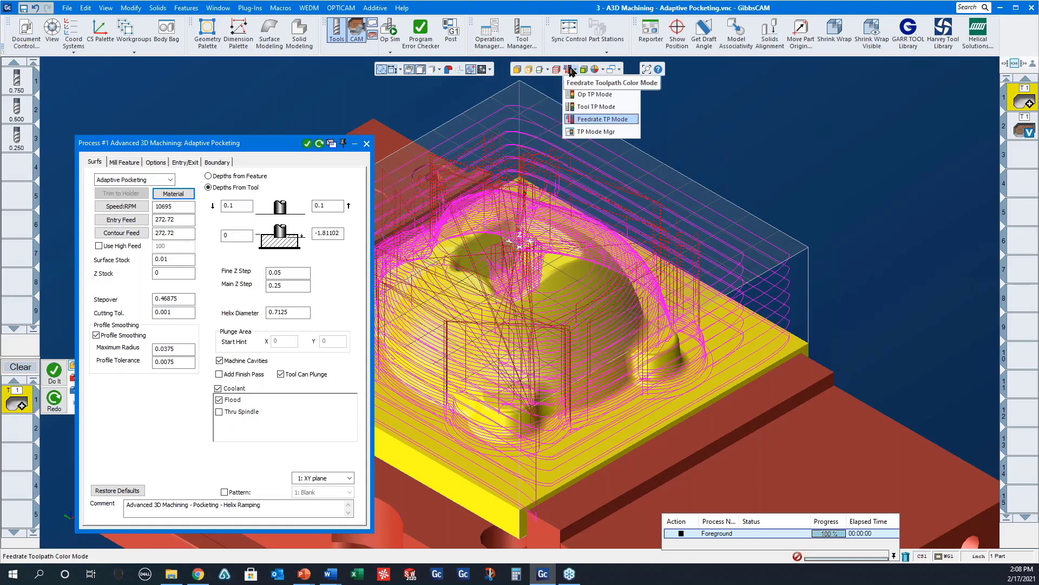
click(797, 155)
click(798, 156)
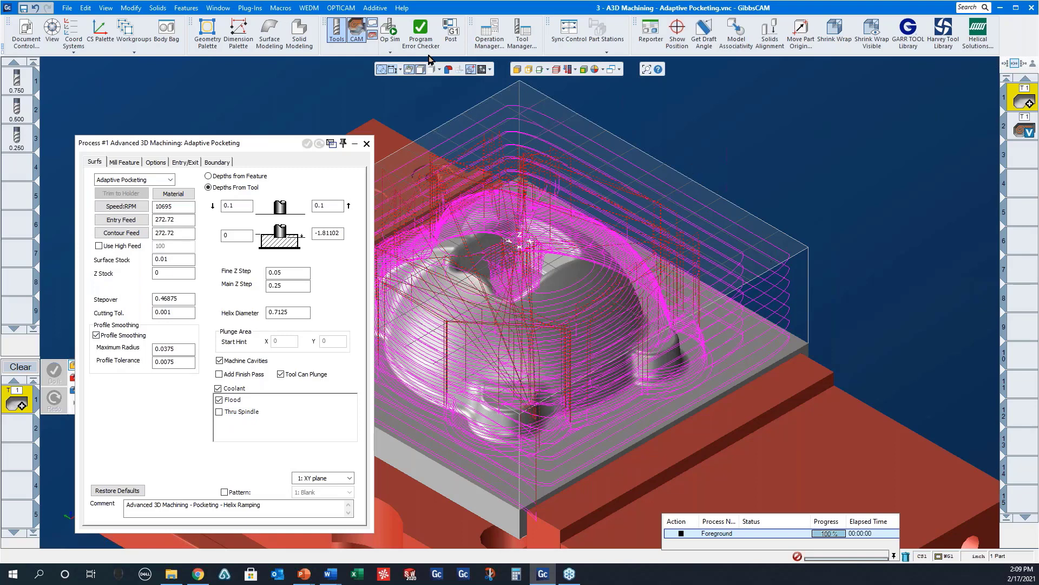
Step: Simulate the Adaptive Pocketing operation in Op Sim, replaying it from the start at a reduced speed, and close its process dialog
click(391, 33)
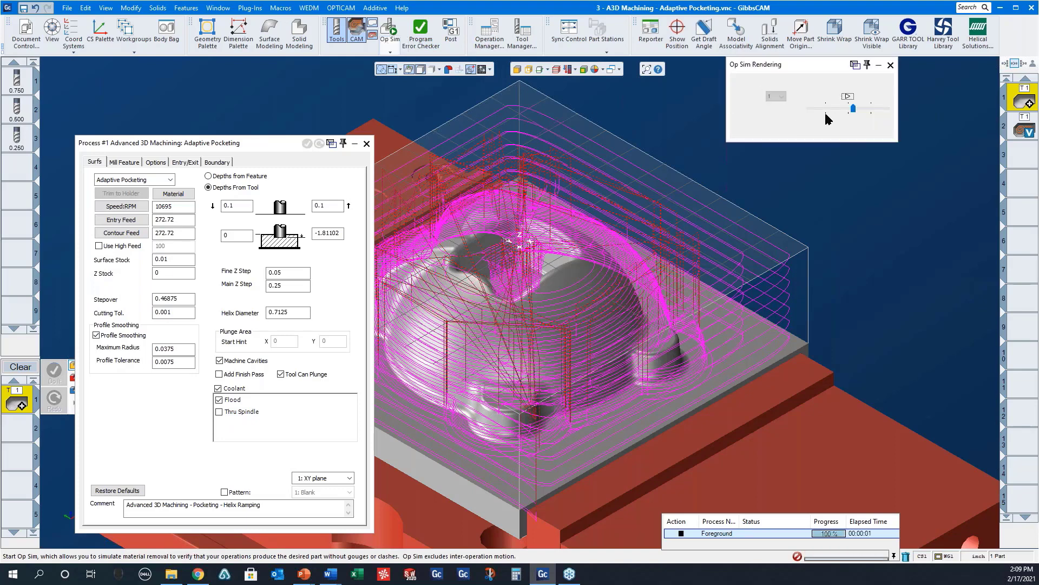
click(847, 97)
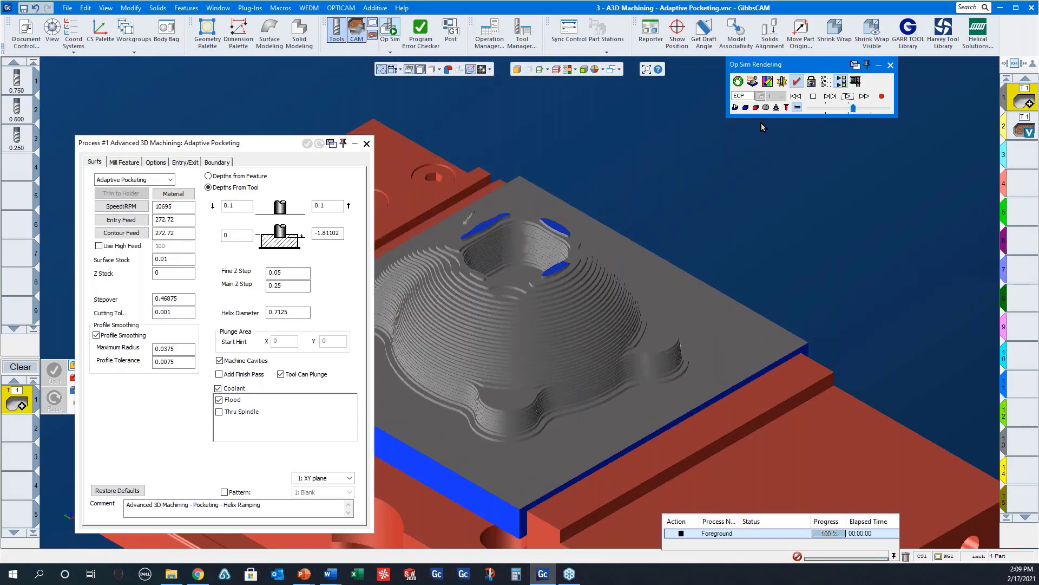
click(796, 96)
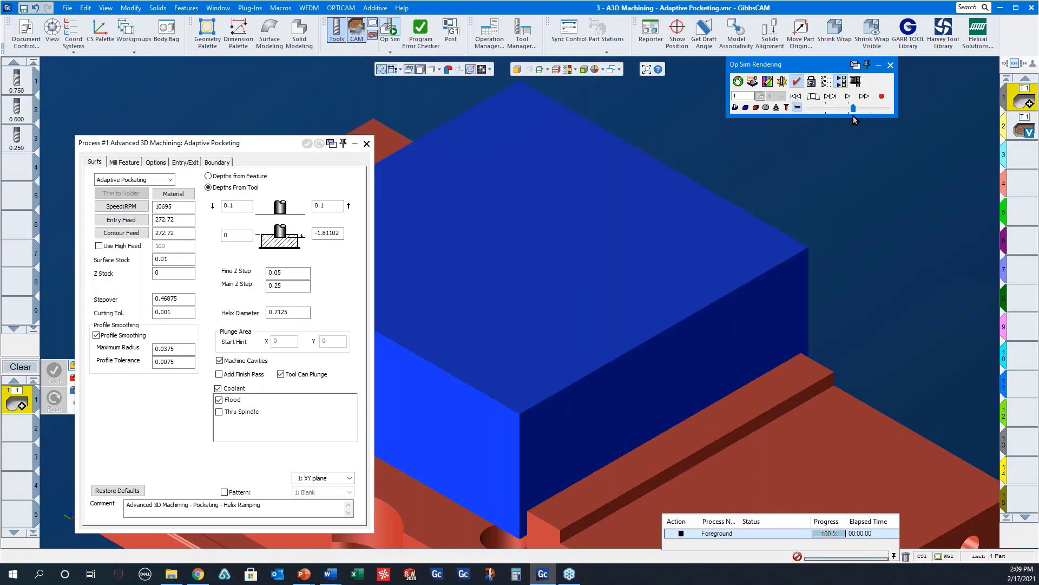
click(848, 96)
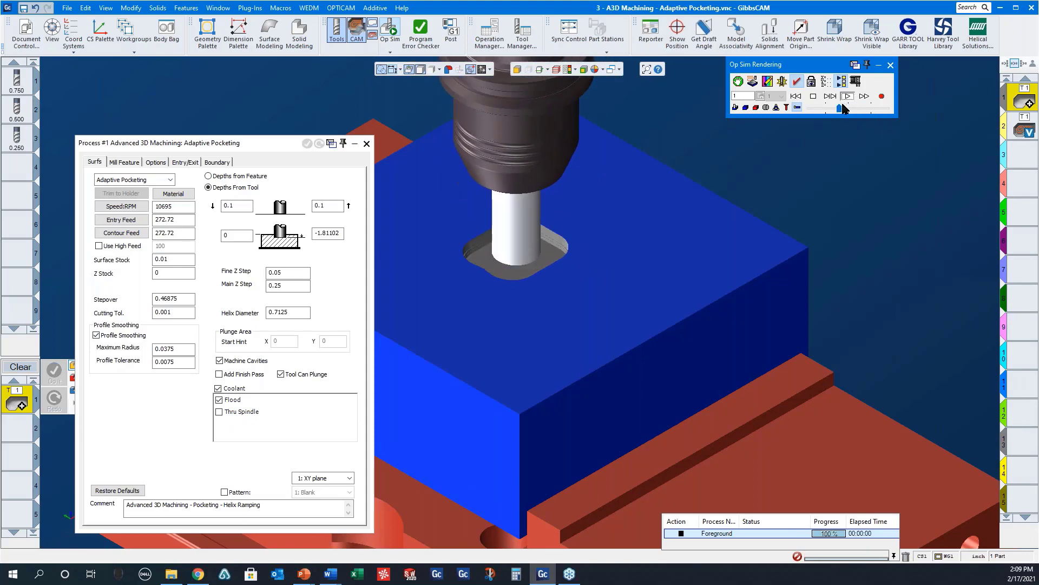
drag(840, 109, 846, 110)
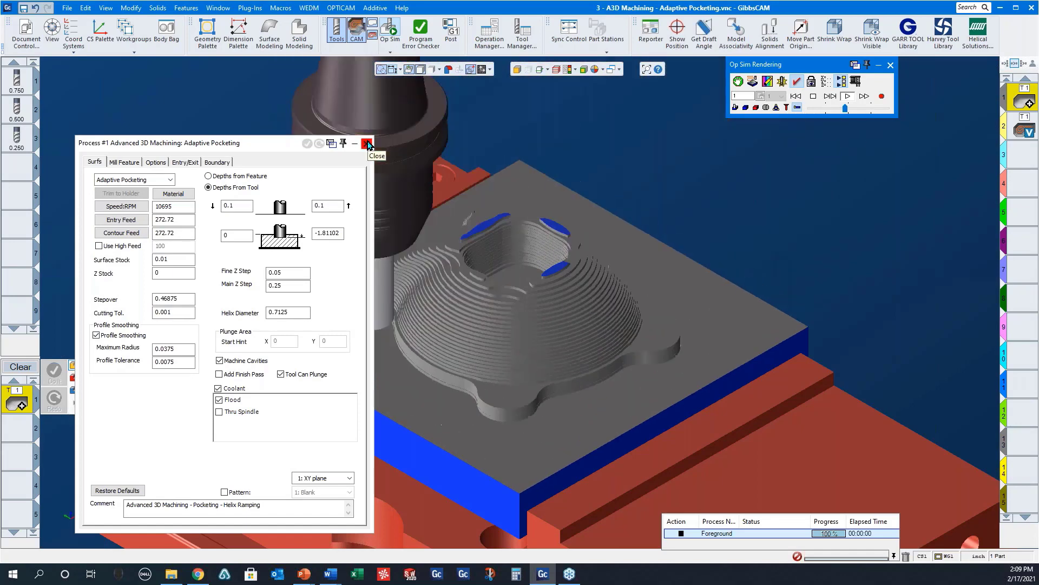
click(368, 144)
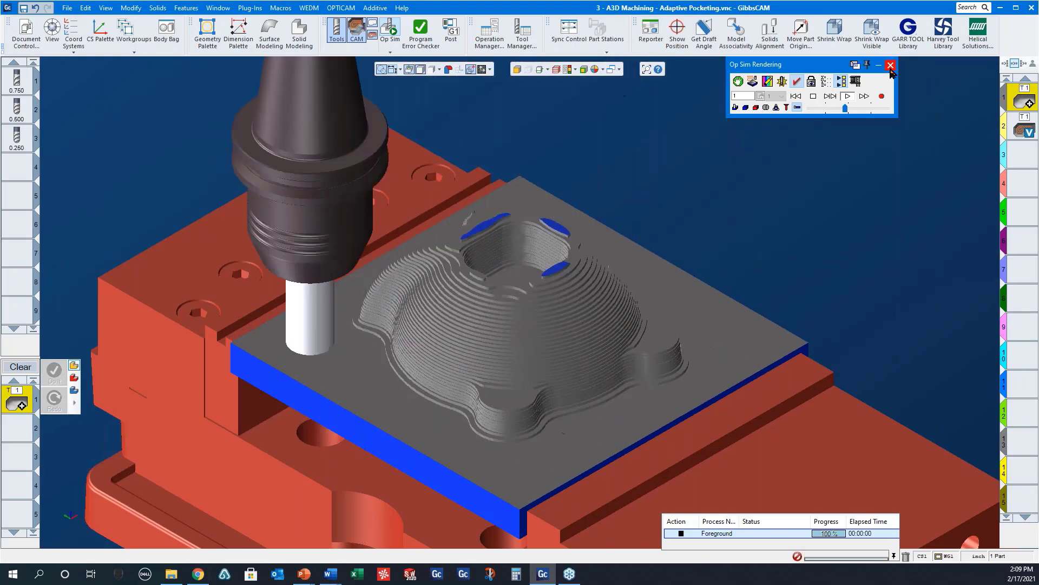
Step: Close the simulation and examine the VoluMill operation's parameters and toolpath from an orbited angle
click(1003, 133)
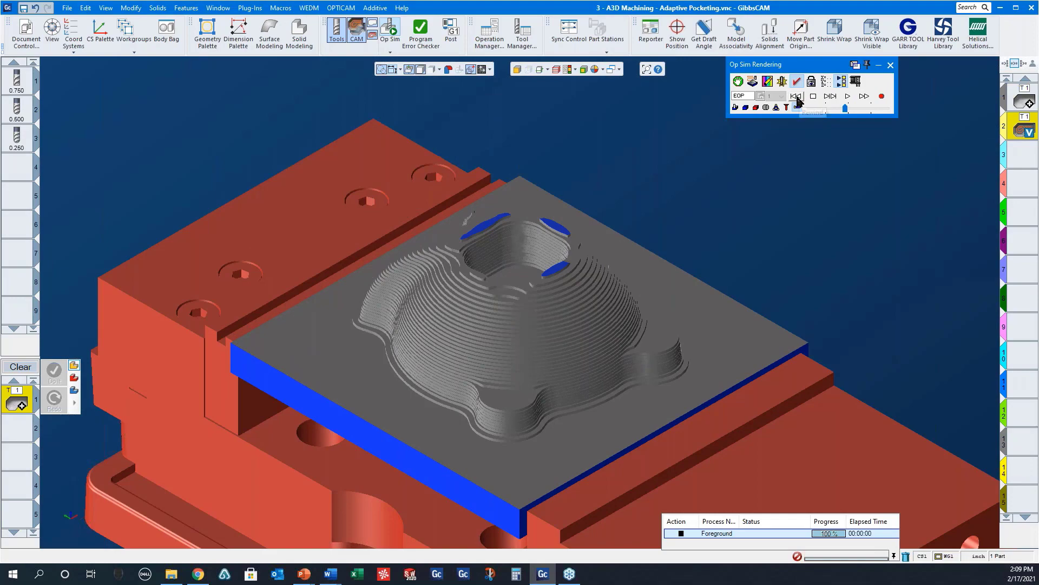
click(891, 66)
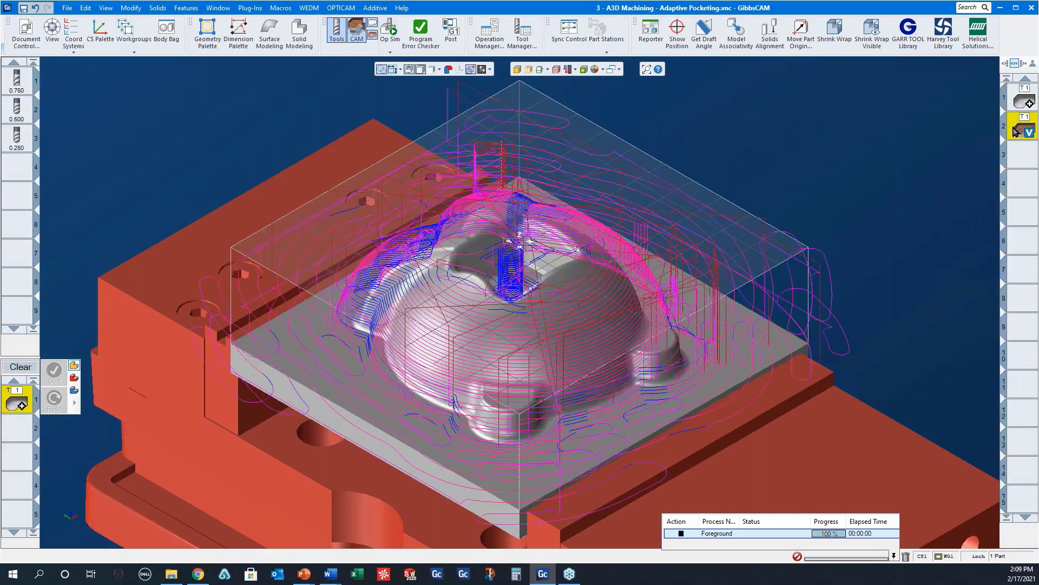
double_click(1015, 131)
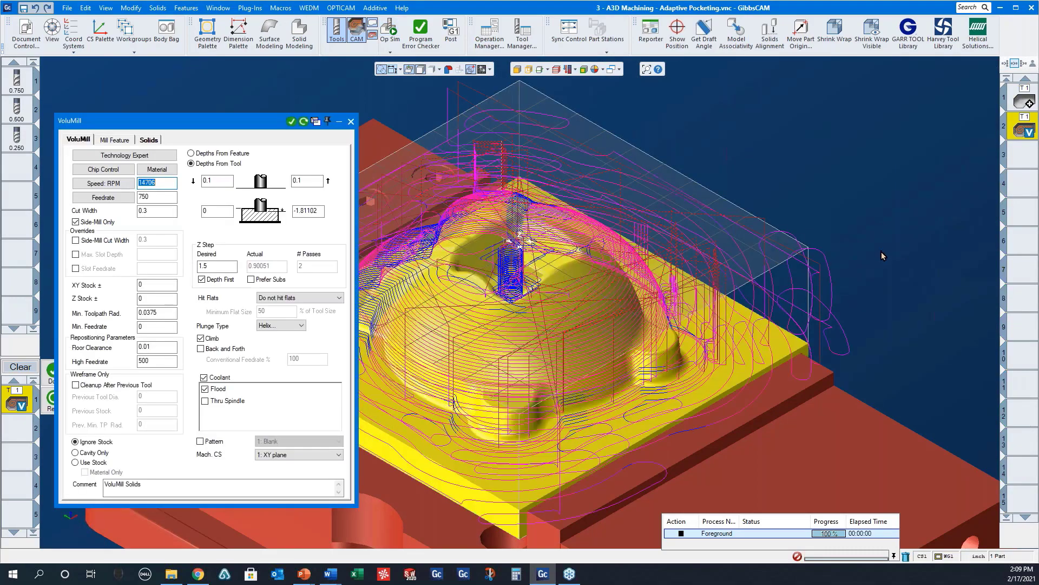
middle_drag(845, 285, 468, 363)
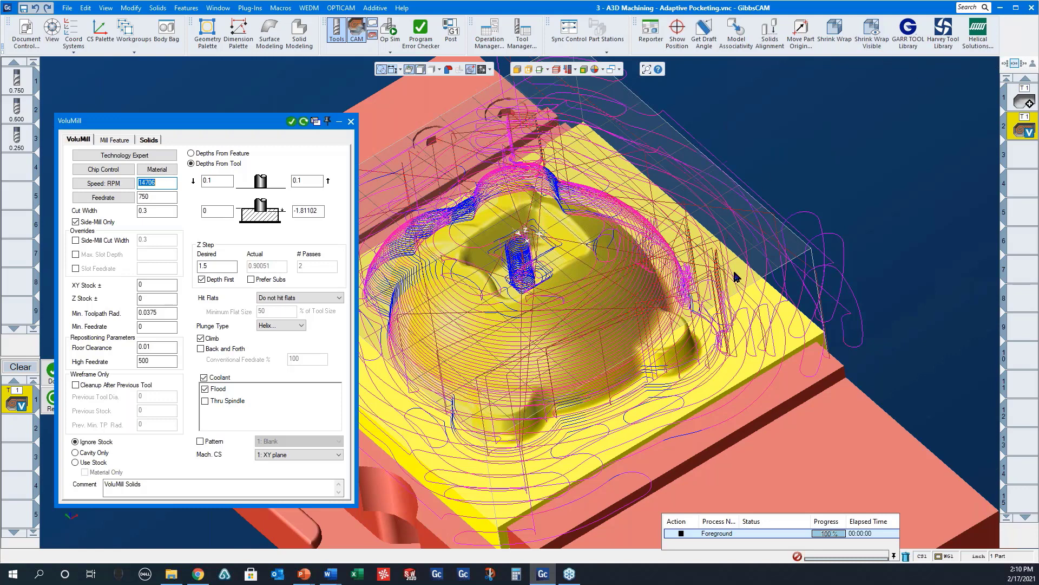
Step: Simulate the VoluMill operation's material removal in Op Sim, speeding up the playback to finish the run
click(390, 33)
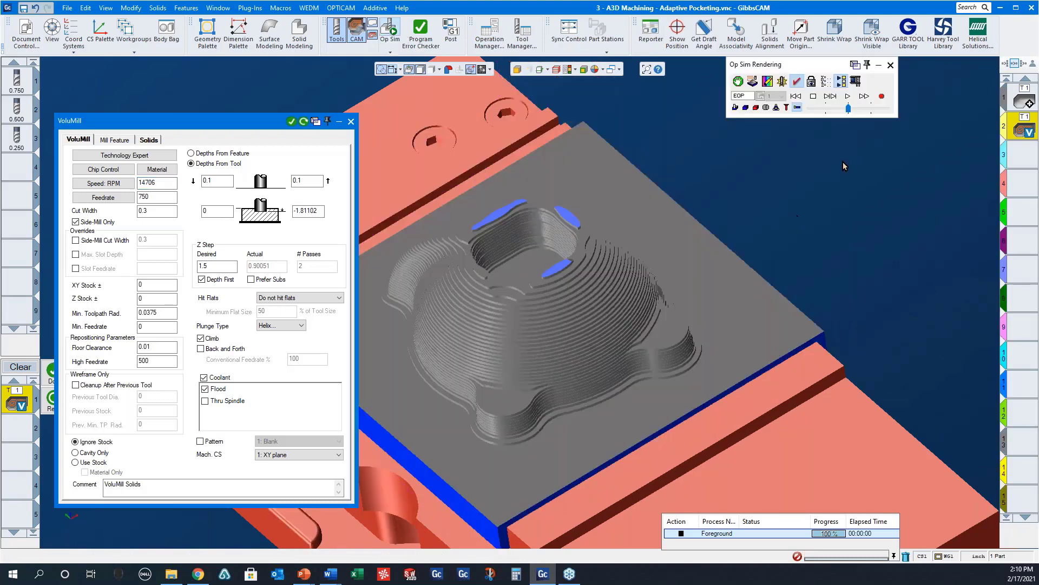
click(848, 98)
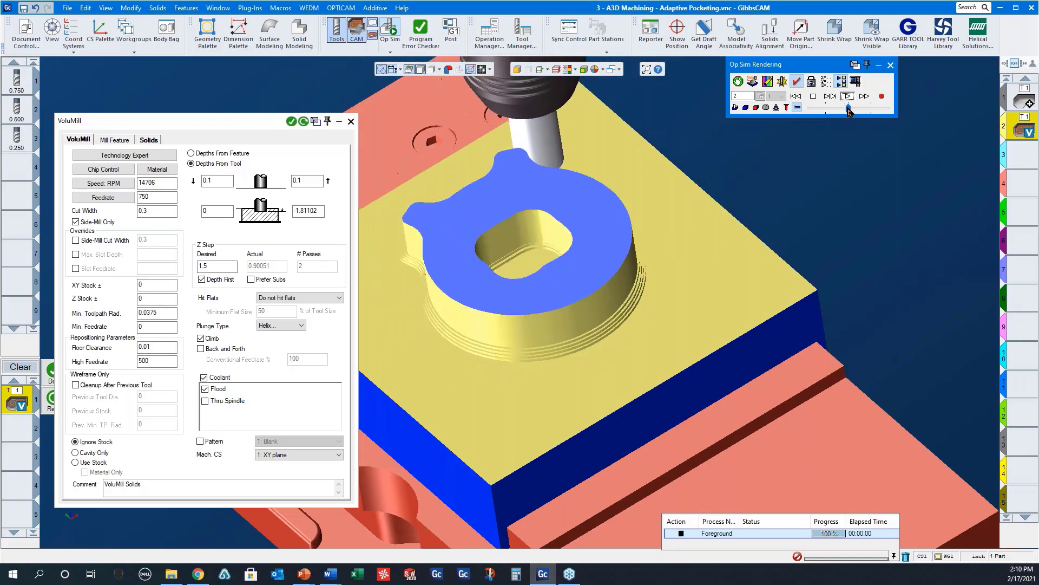
drag(849, 107, 854, 109)
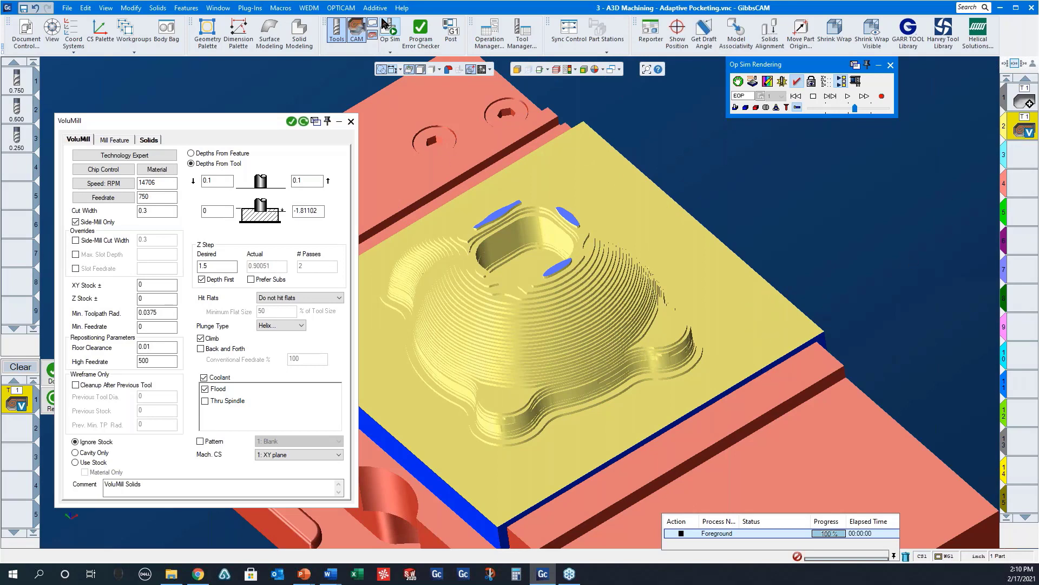
Step: Calculate and compare both operations' toolpath lengths and cut times in the Op Manager, then close it and the VoluMill dialog
click(493, 37)
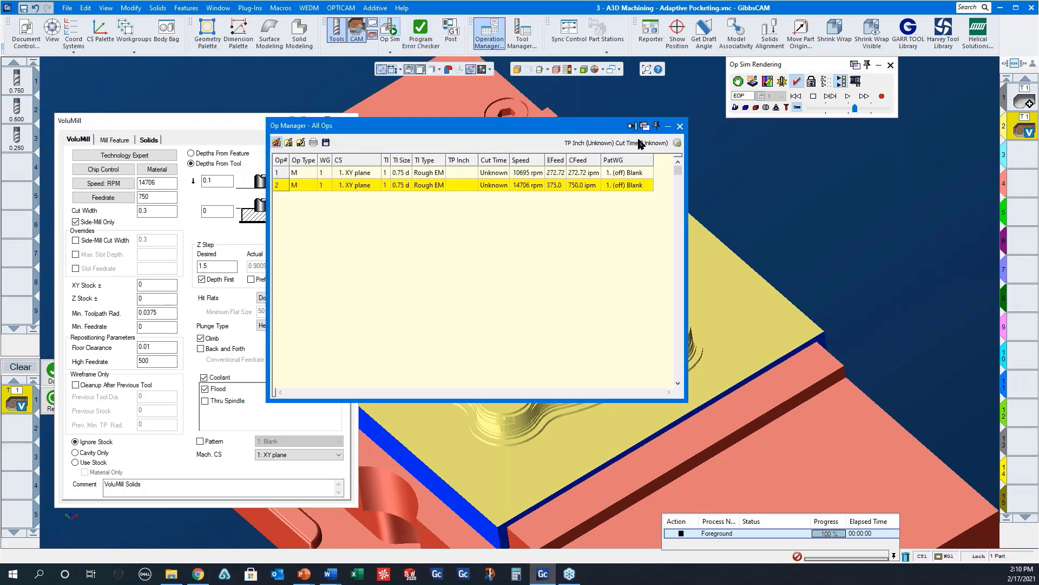
click(678, 144)
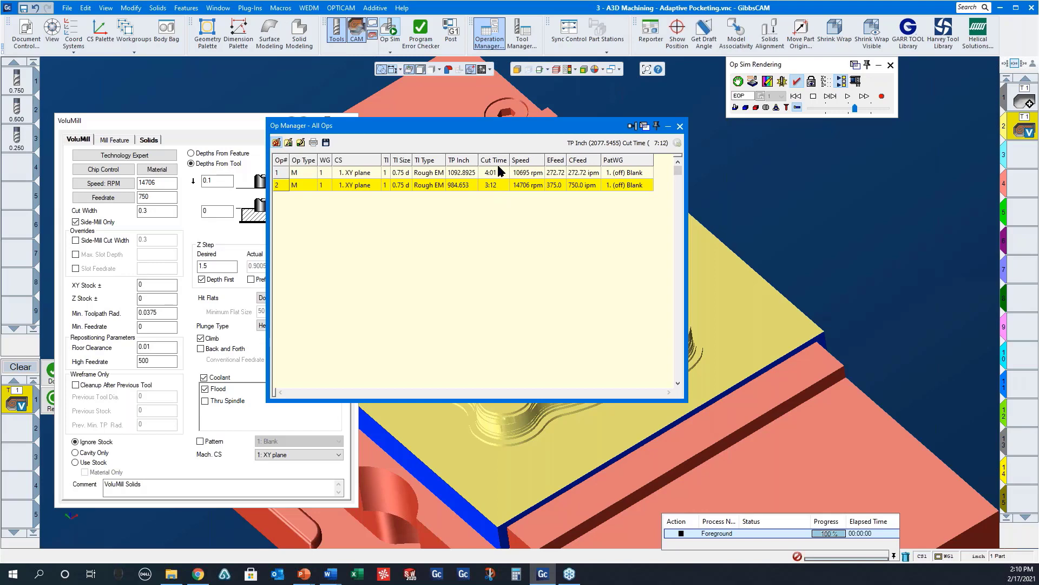
click(680, 126)
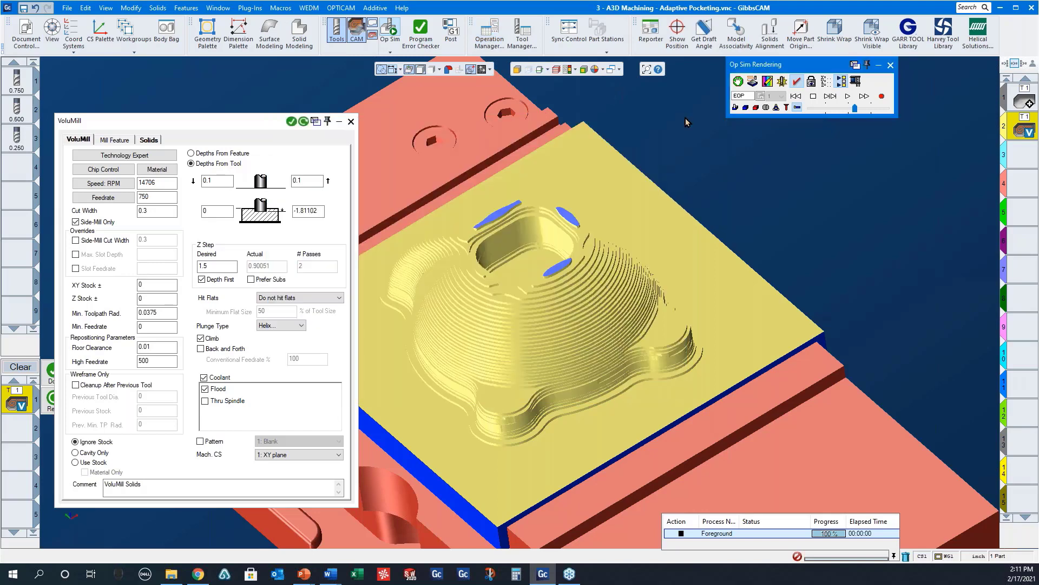
click(351, 121)
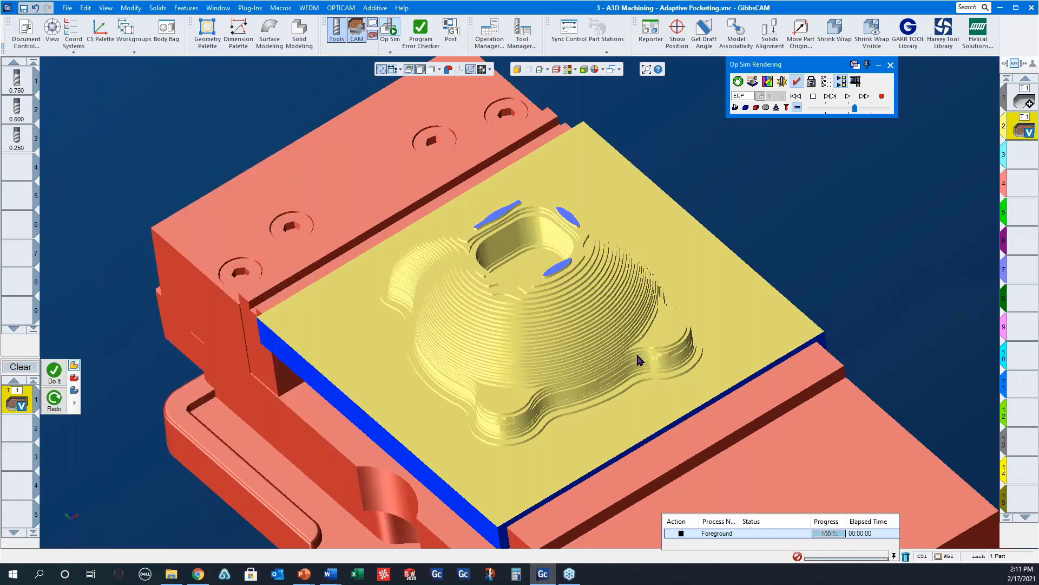
Step: Open the part file "4 - A3D Machining - Lace Cut.vnc" without saving changes to the current part
click(67, 8)
click(80, 44)
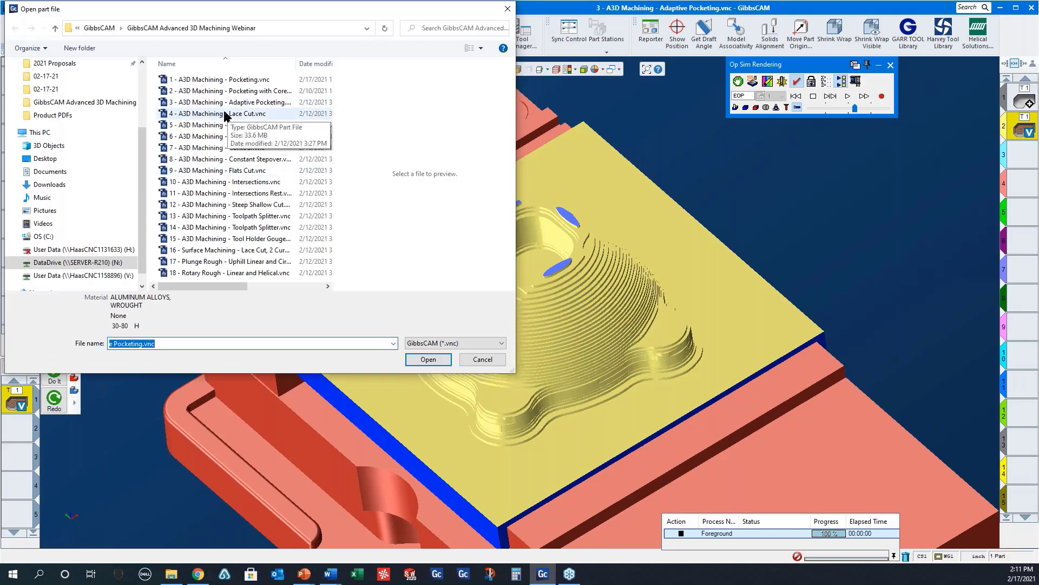
click(226, 115)
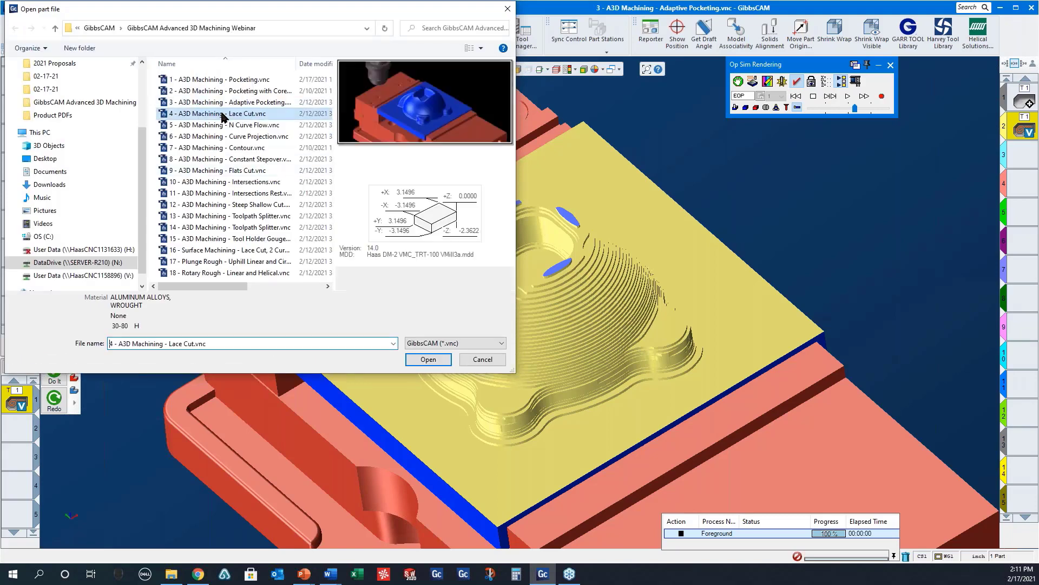
click(428, 359)
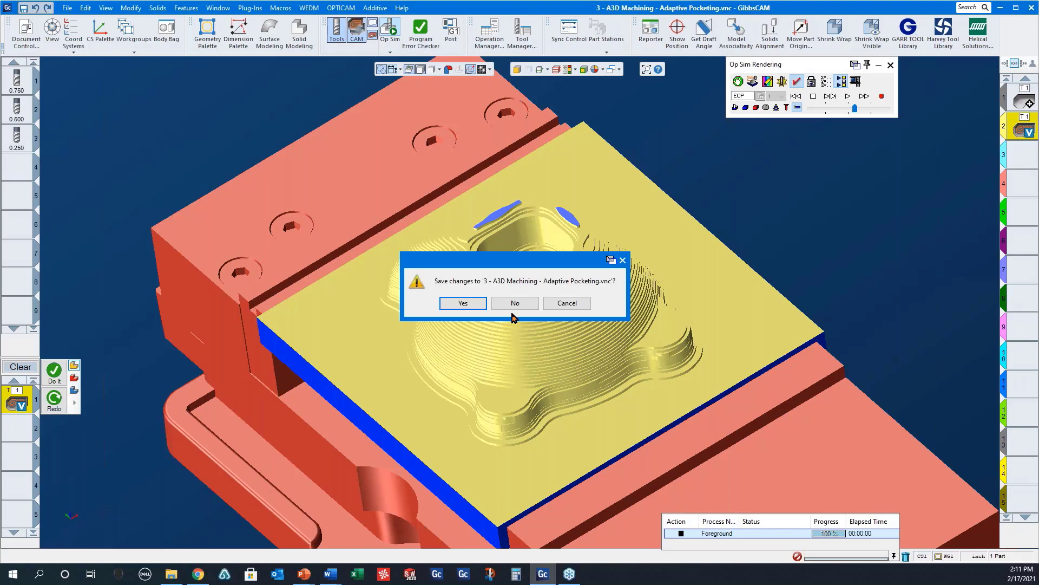
click(515, 305)
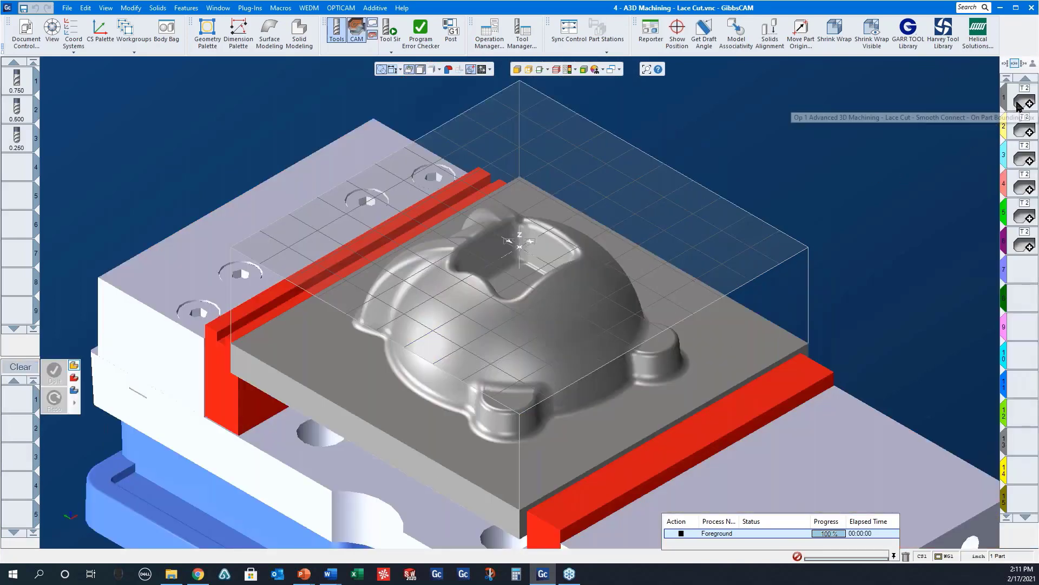
Step: Review the first Lace Cut operation's surface, boundary, entry/exit and connect-move settings, then close its process dialog
double_click(1021, 103)
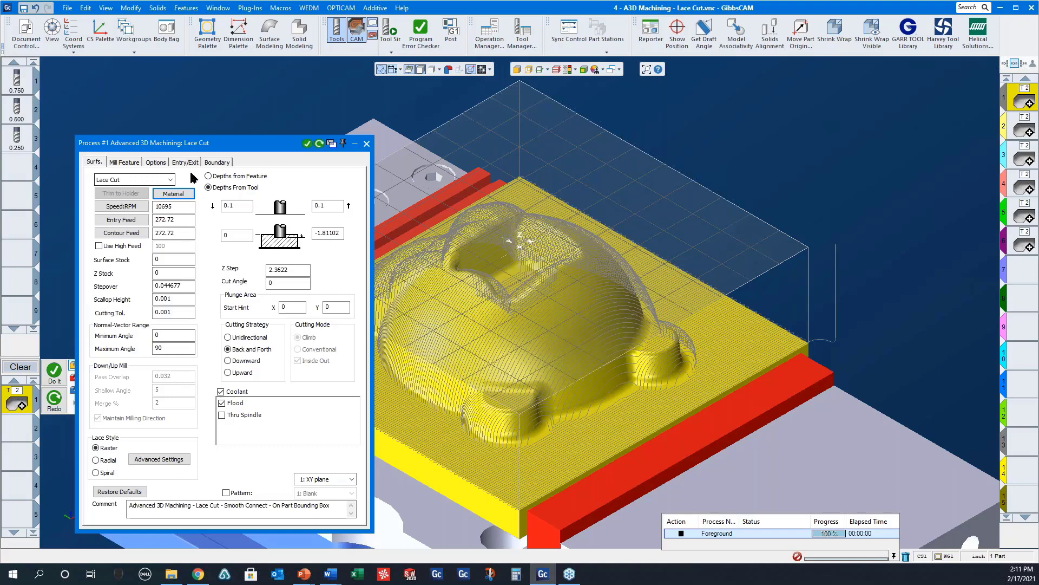
click(217, 163)
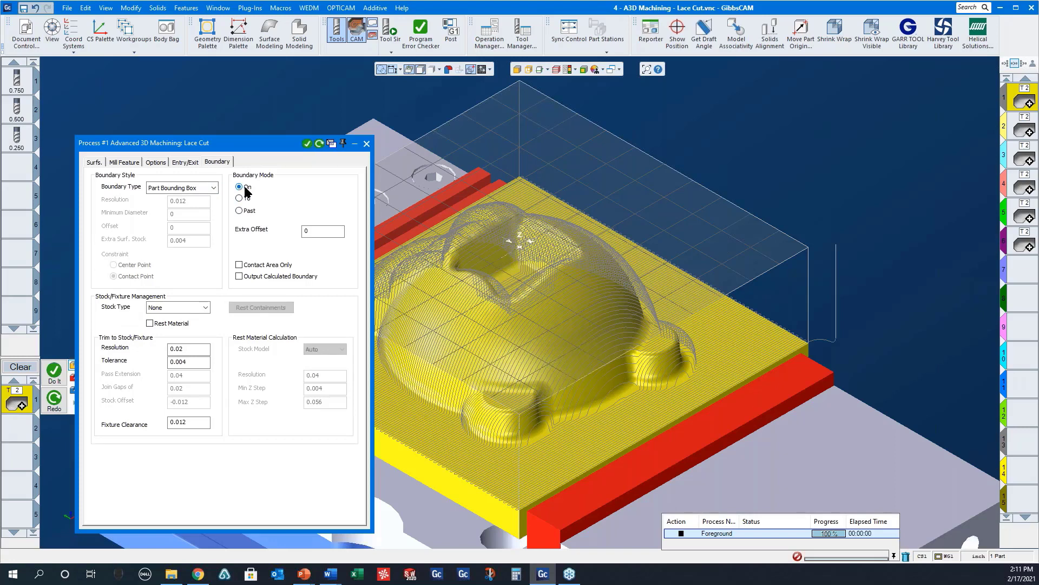
click(185, 162)
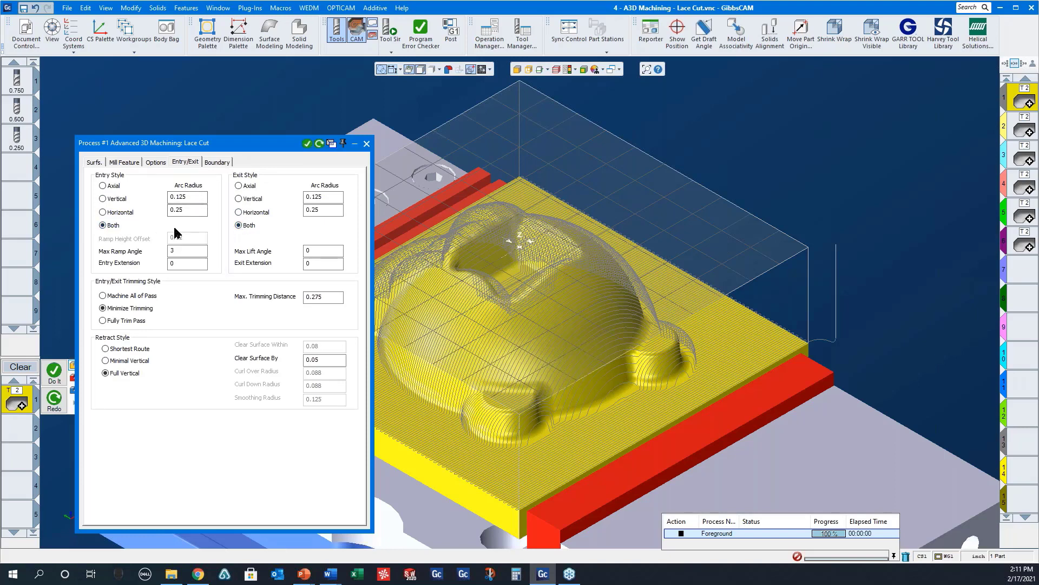
click(157, 163)
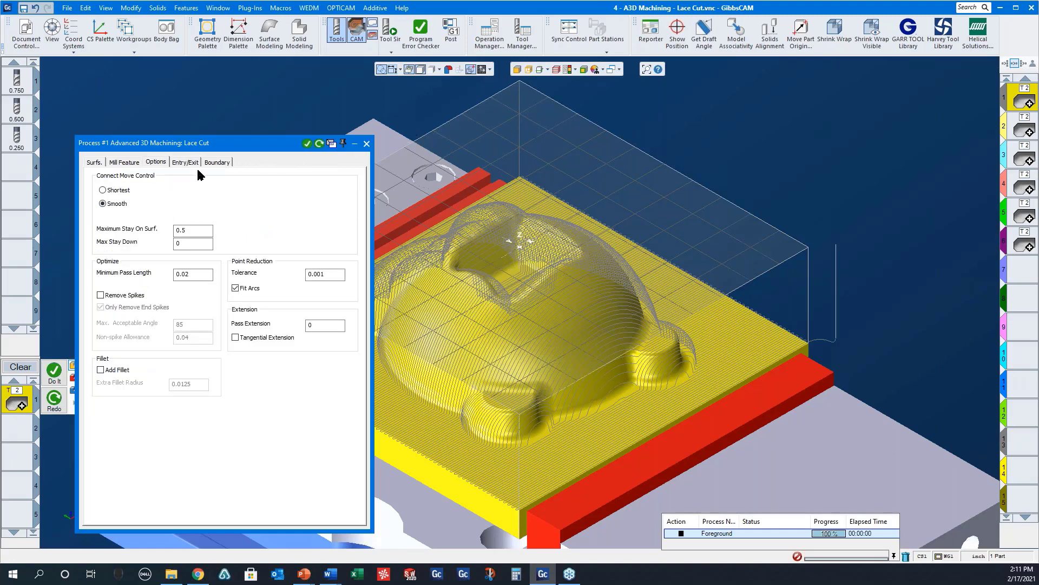
click(367, 143)
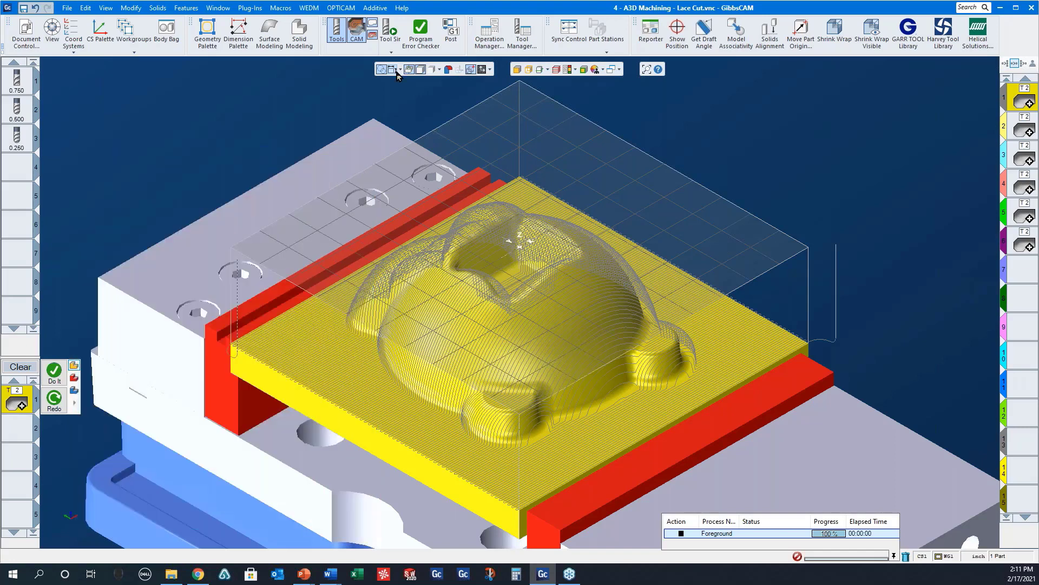
Step: Simulate the first Lace Cut operation in Tool Sim and inspect the pass connections along the plate's edge and corner
click(388, 28)
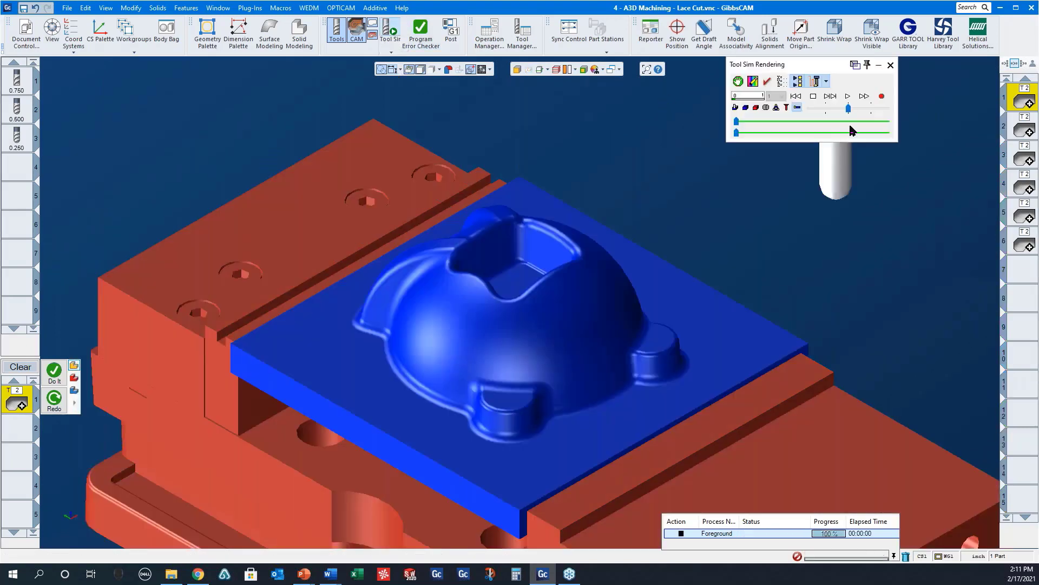
click(847, 97)
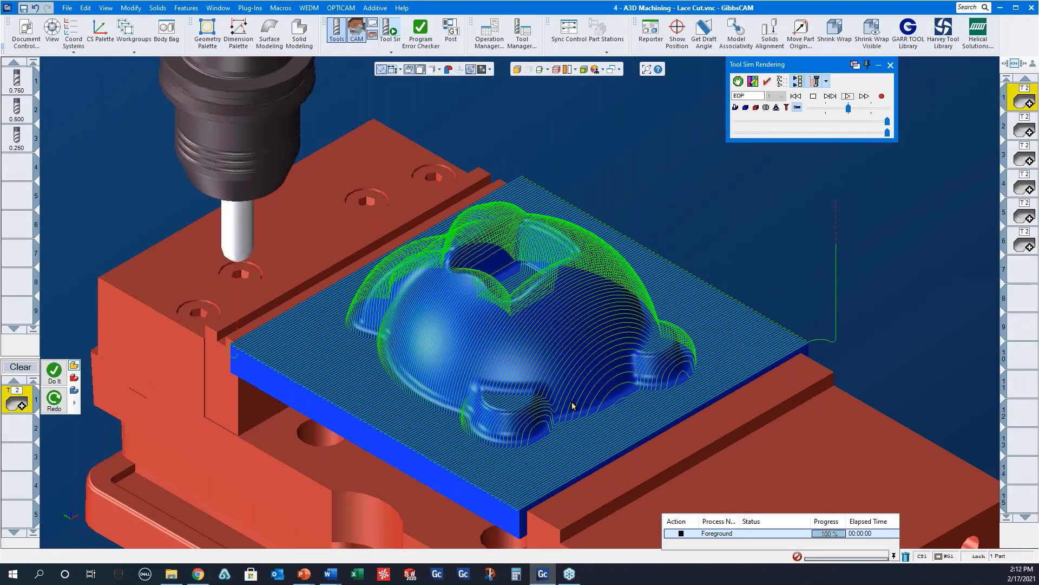
drag(771, 307, 831, 374)
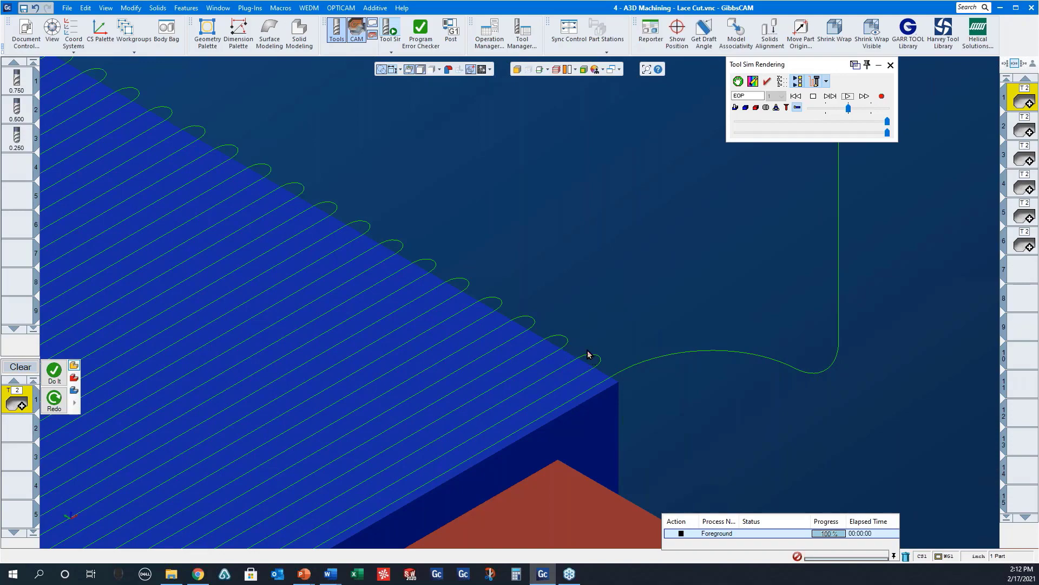
scroll(629, 285, down, 12)
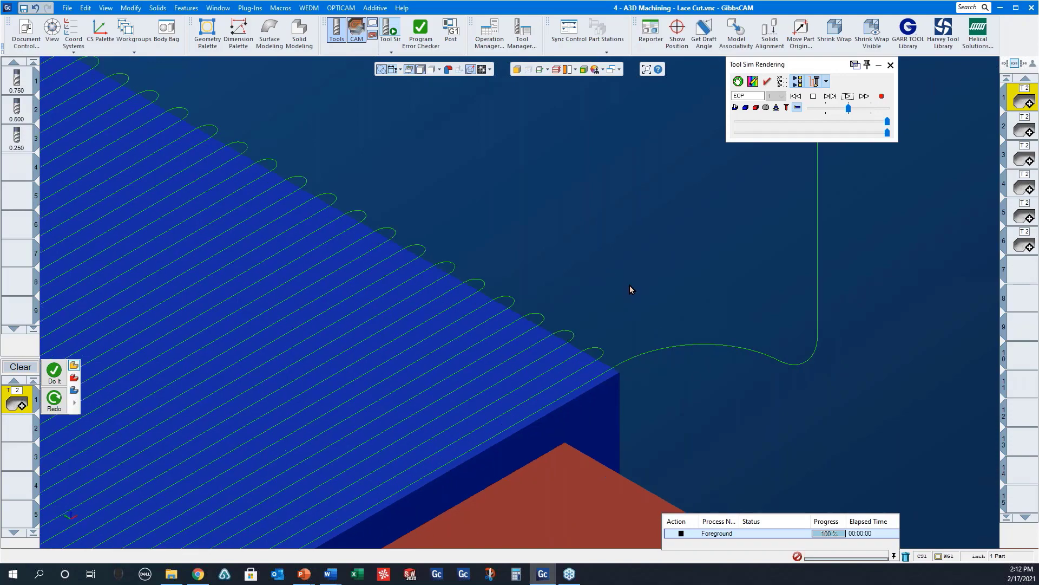
scroll(527, 262, down, 5)
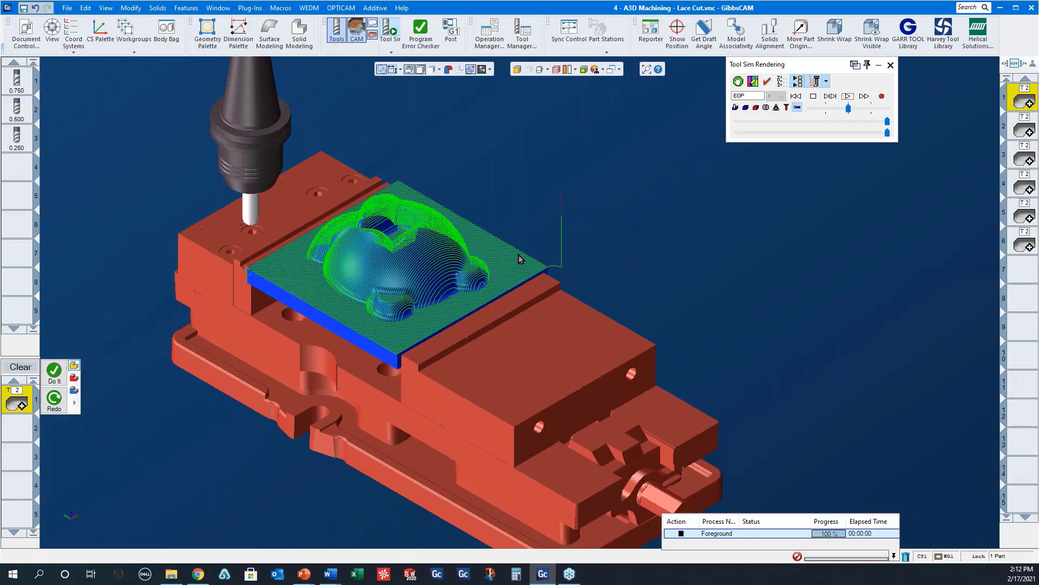
Step: Simulate the second Lace Cut operation from the start and inspect where its passes end near the plate's corner
click(1031, 130)
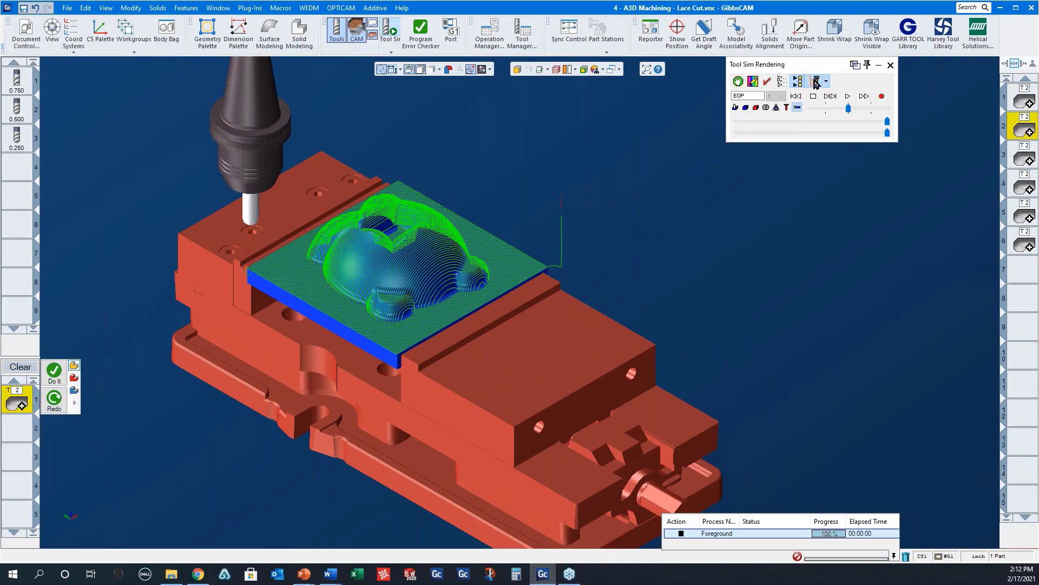
click(796, 98)
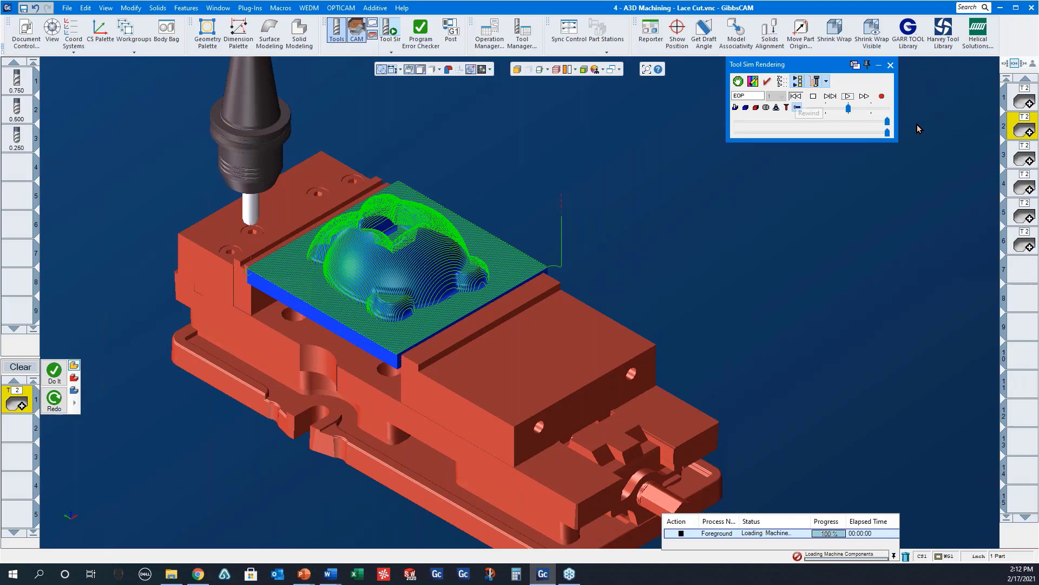
click(848, 97)
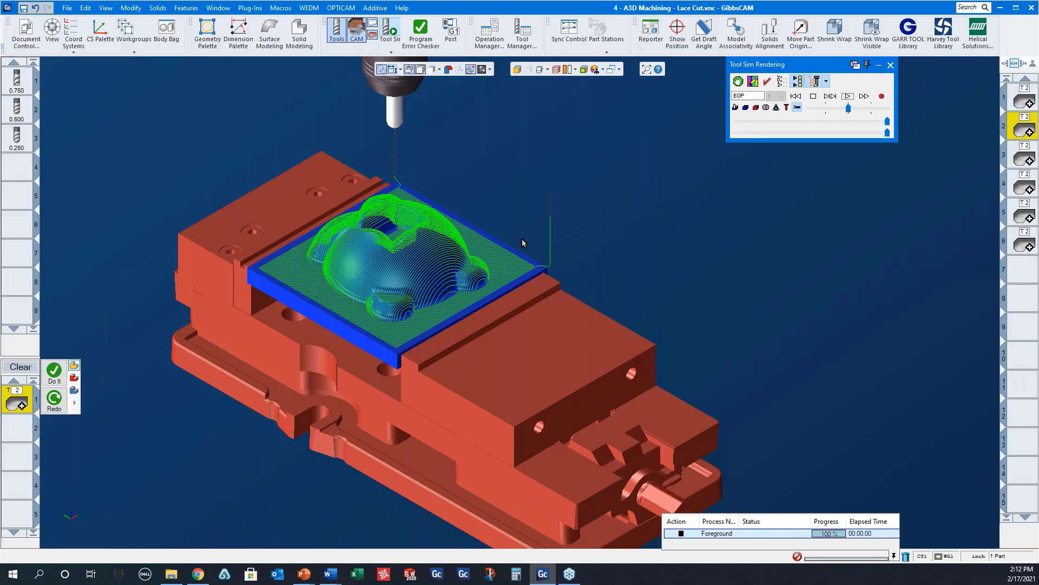
drag(476, 227, 573, 303)
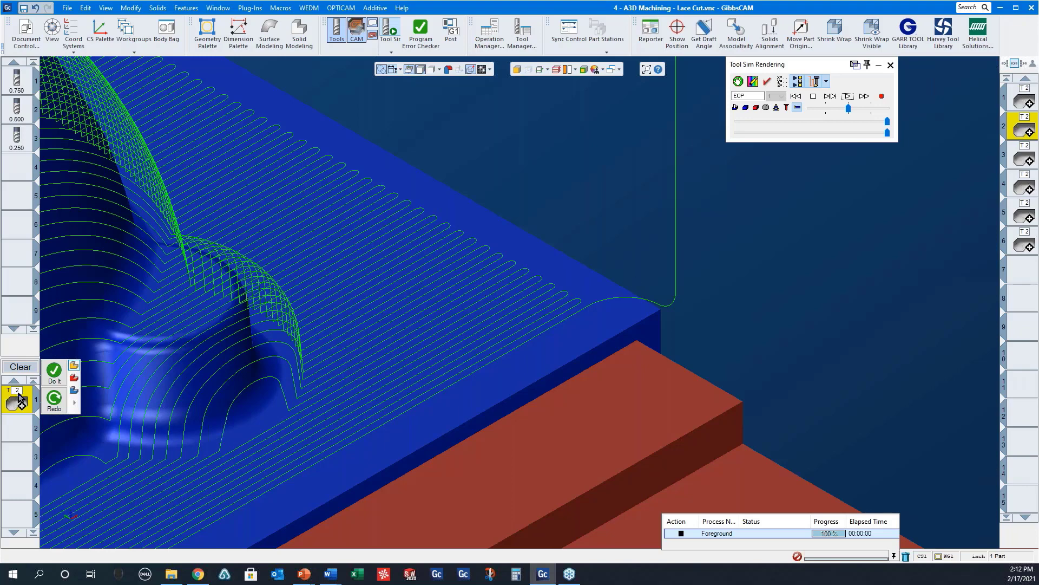
Step: Compare the boundary mode settings of the first and second Lace Cut operations, closing each process dialog
double_click(20, 400)
click(215, 162)
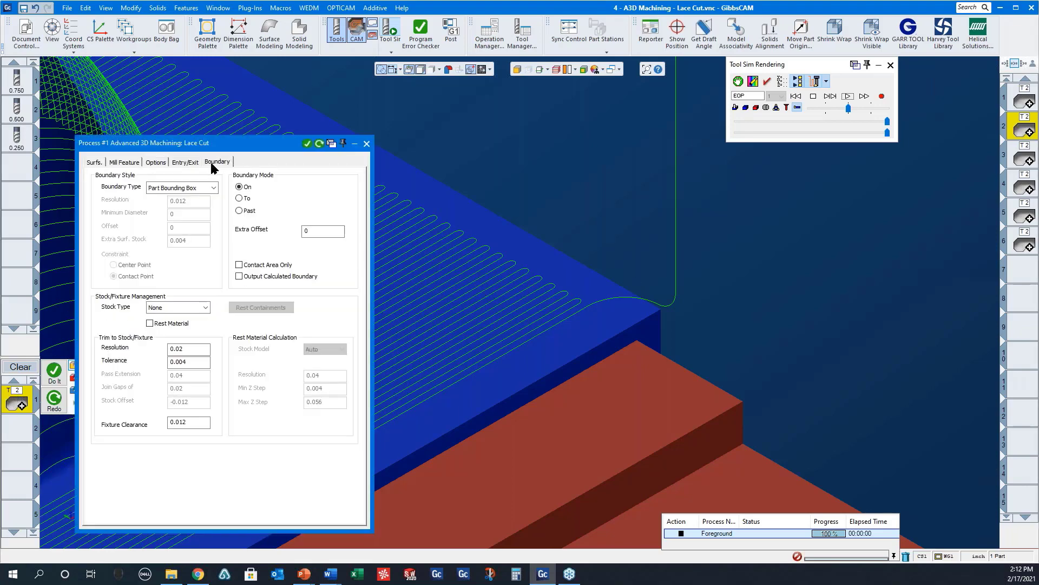
click(367, 143)
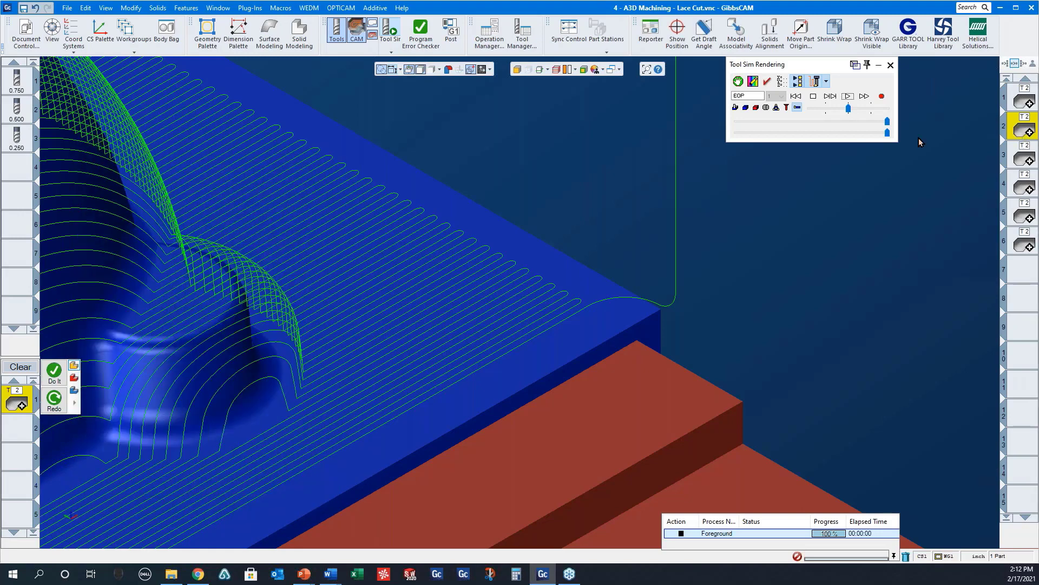
double_click(1025, 132)
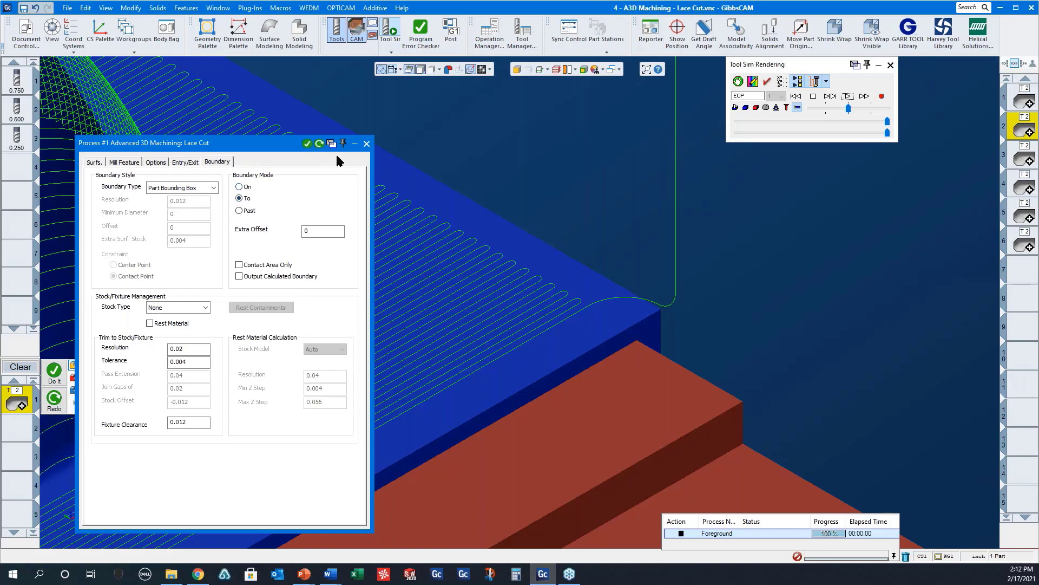
click(366, 143)
Step: Check the third Lace Cut operation's boundary settings, simulate its toolpath from the start and close the process dialog
click(1027, 159)
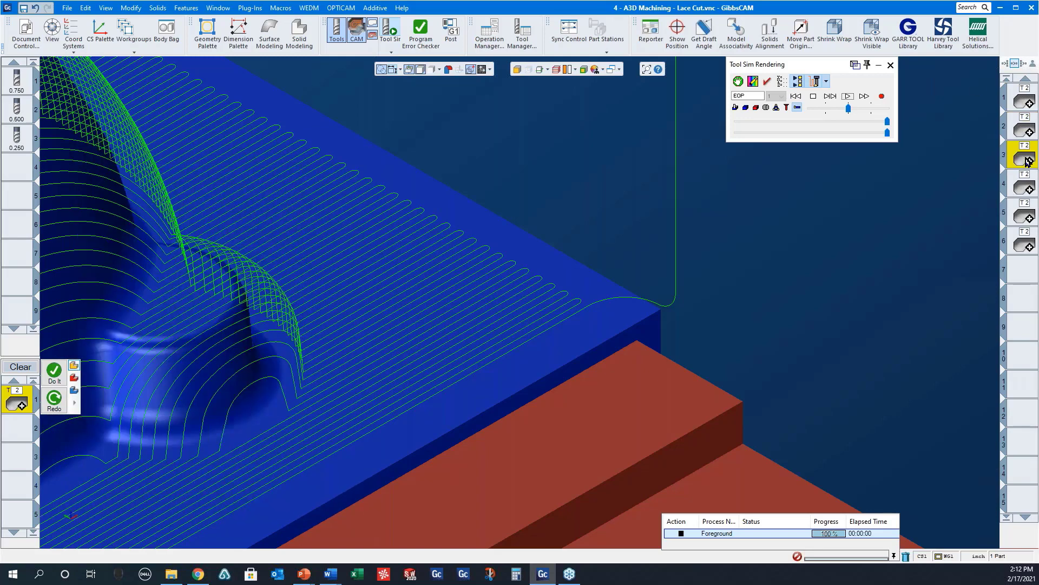
double_click(1026, 158)
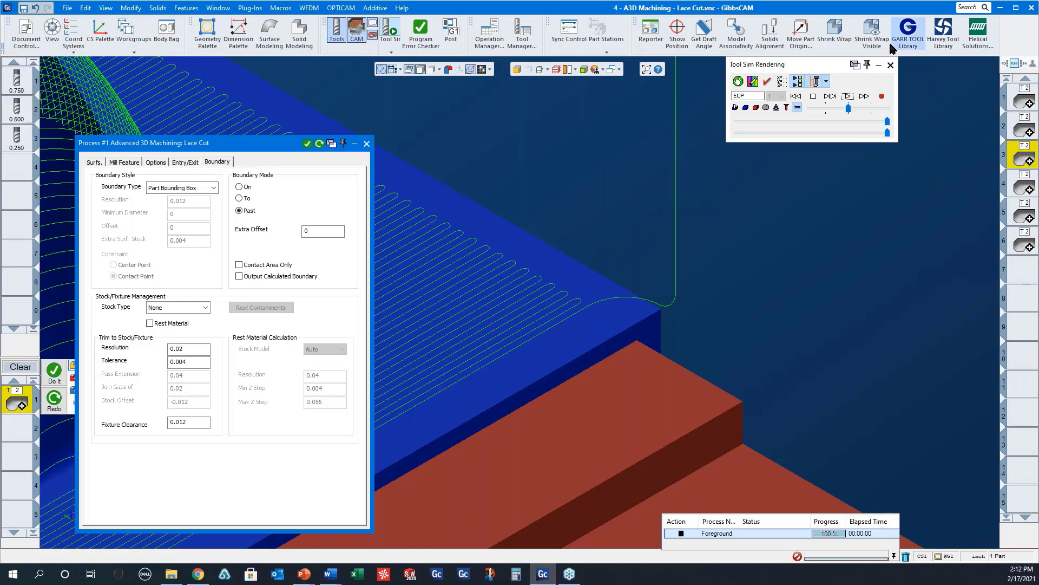
click(799, 96)
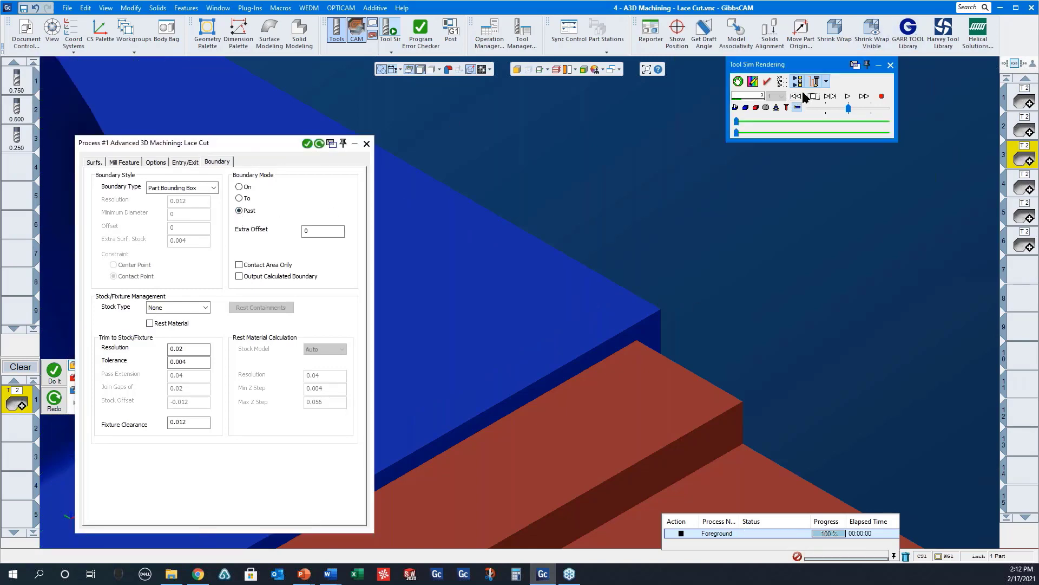
click(848, 96)
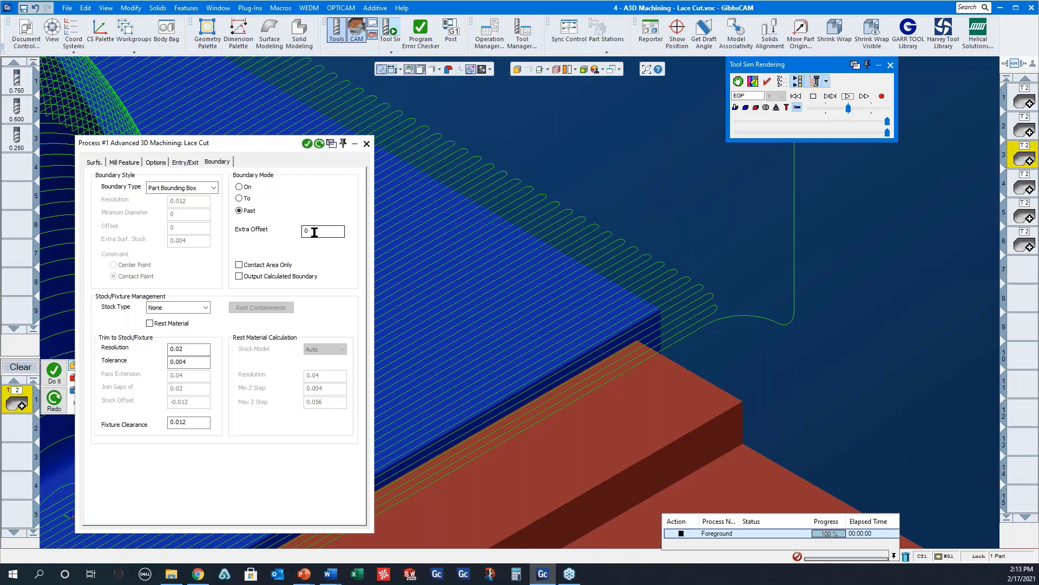
click(366, 143)
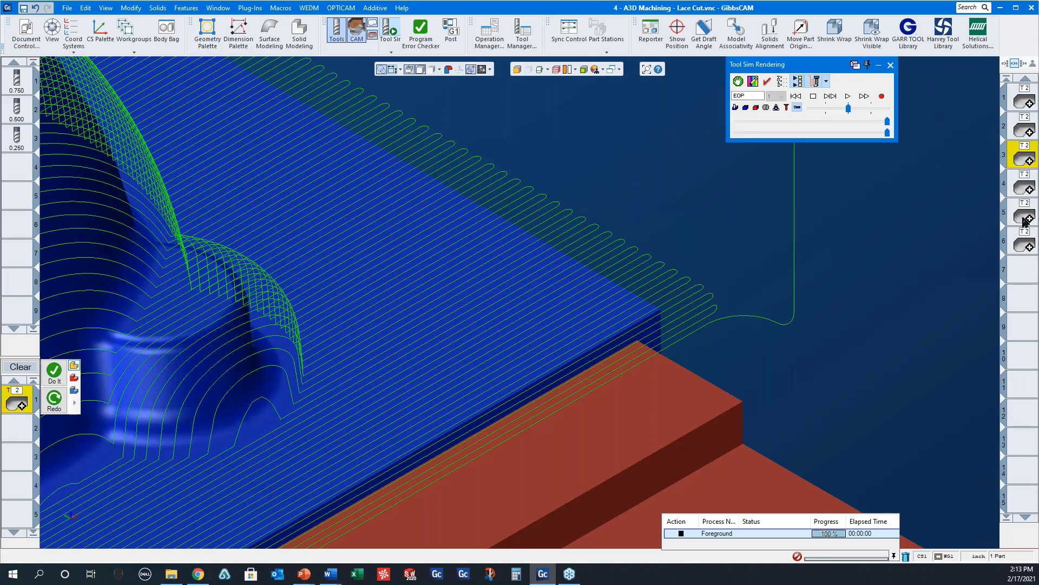
Step: Load the fourth Lace Cut operation with its process dialog and simulate its toolpath from the start
double_click(1020, 186)
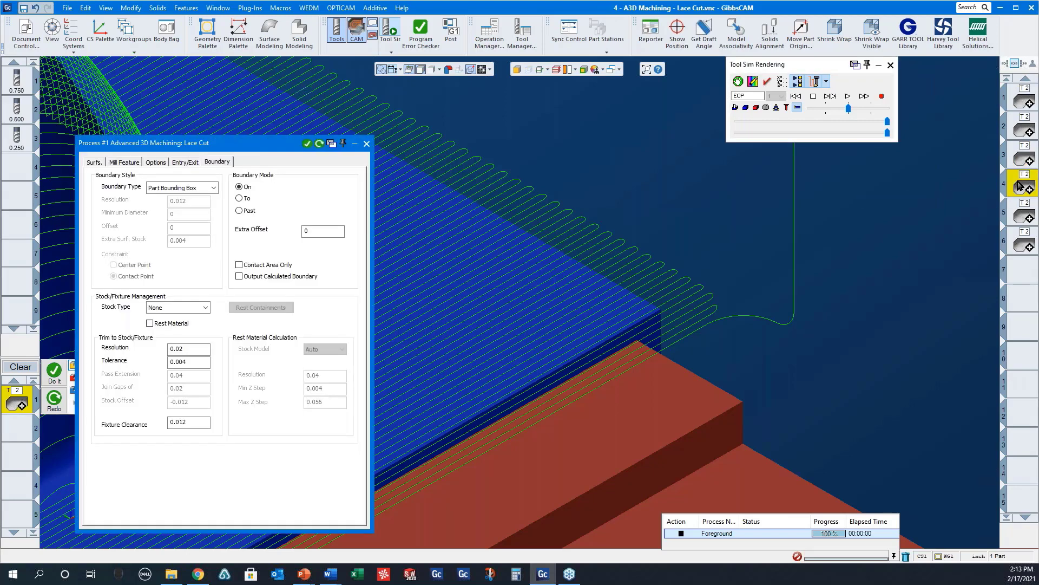
click(797, 97)
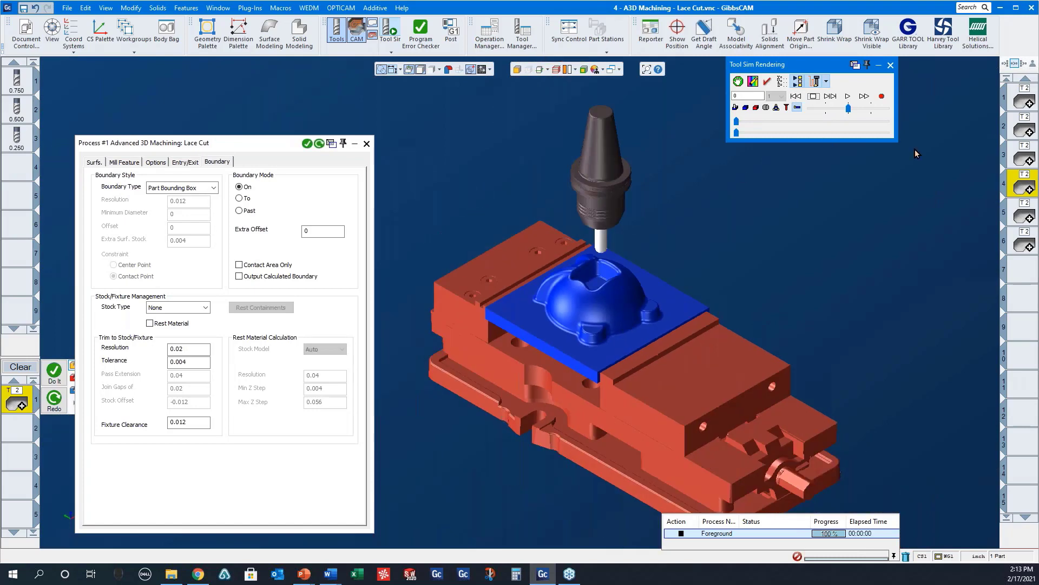
click(846, 97)
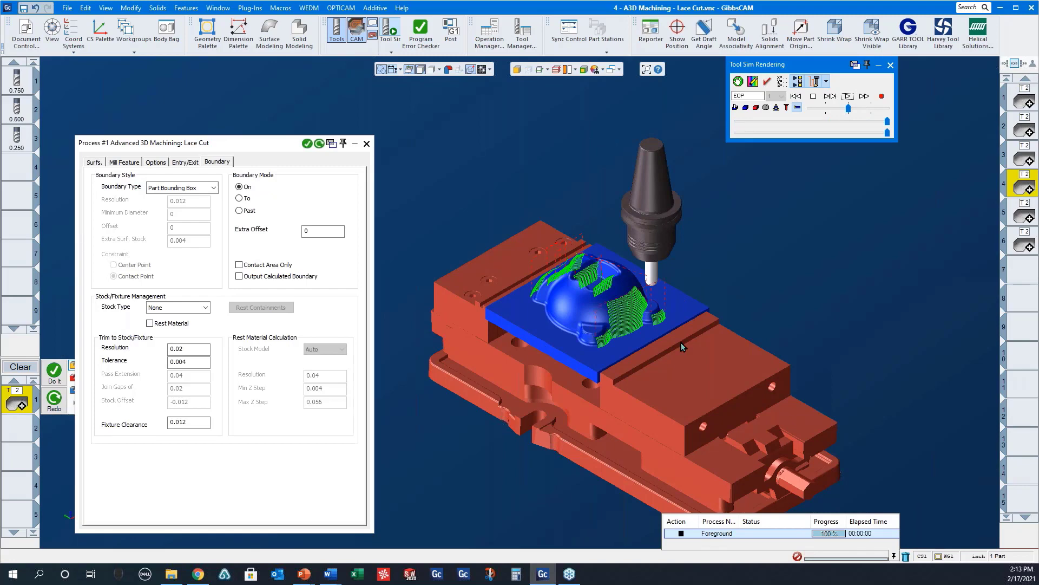
Step: Replay the third Lace Cut operation's simulation and examine the pass spacing on the steep walls around the corner boss
double_click(1020, 160)
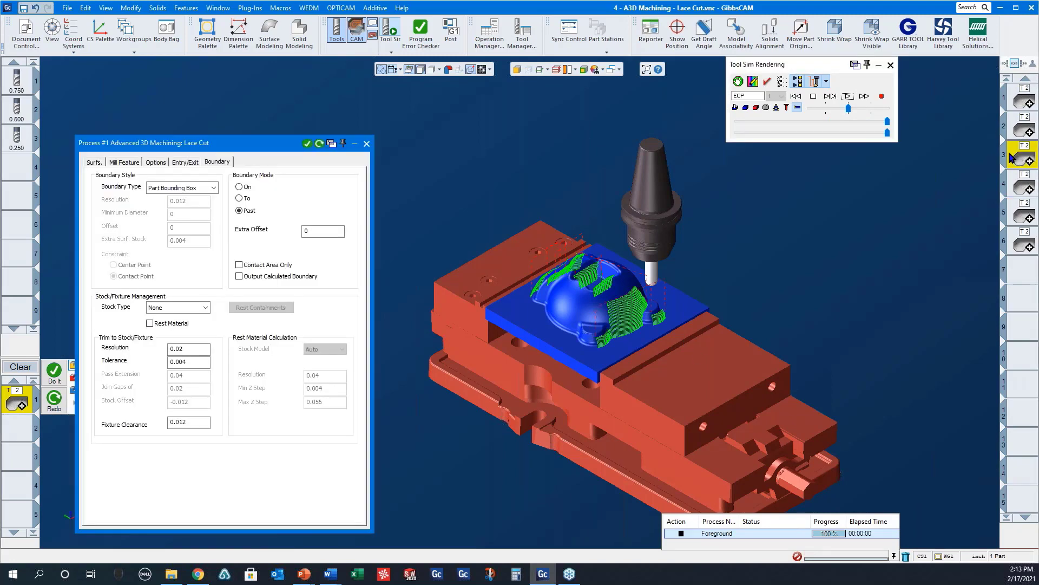
click(795, 96)
click(849, 97)
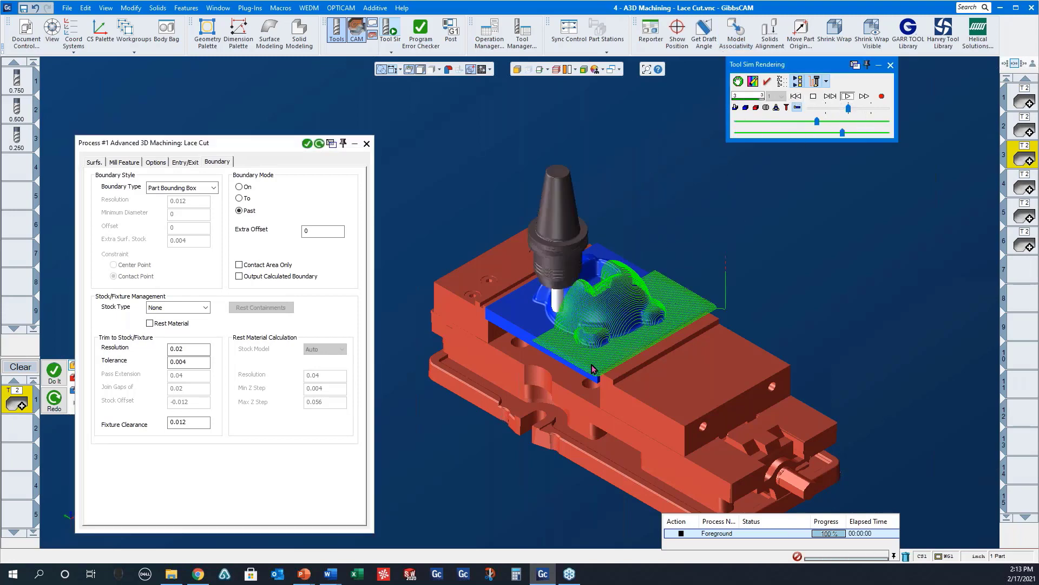
scroll(603, 290, up, 5)
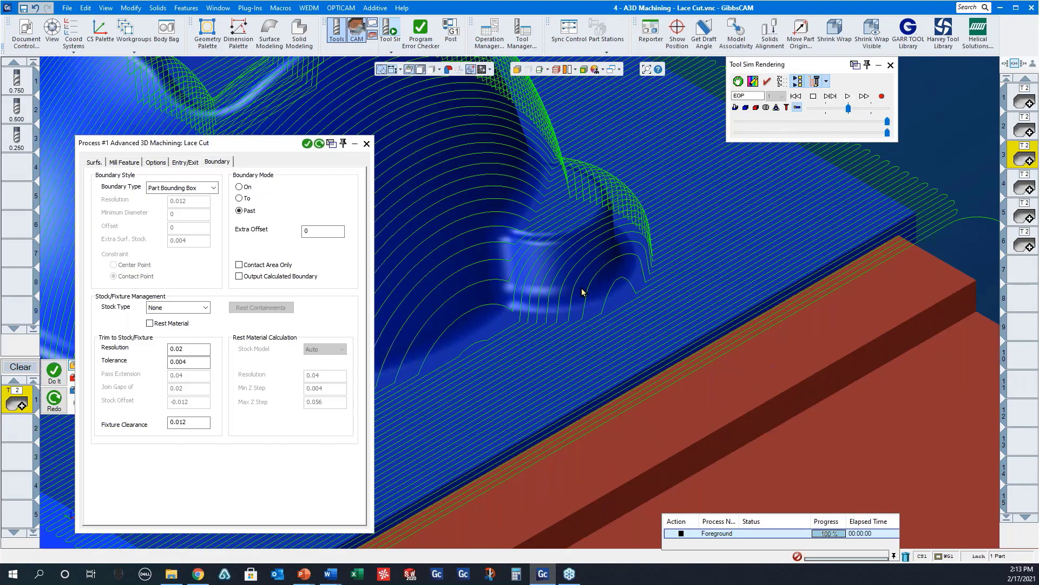
scroll(506, 301, down, 5)
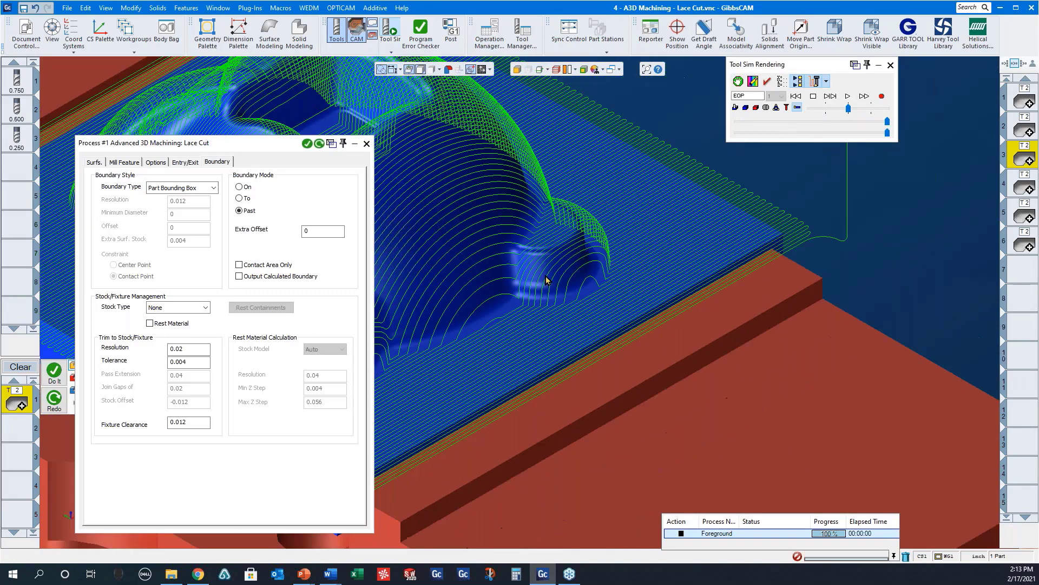
scroll(523, 265, down, 1)
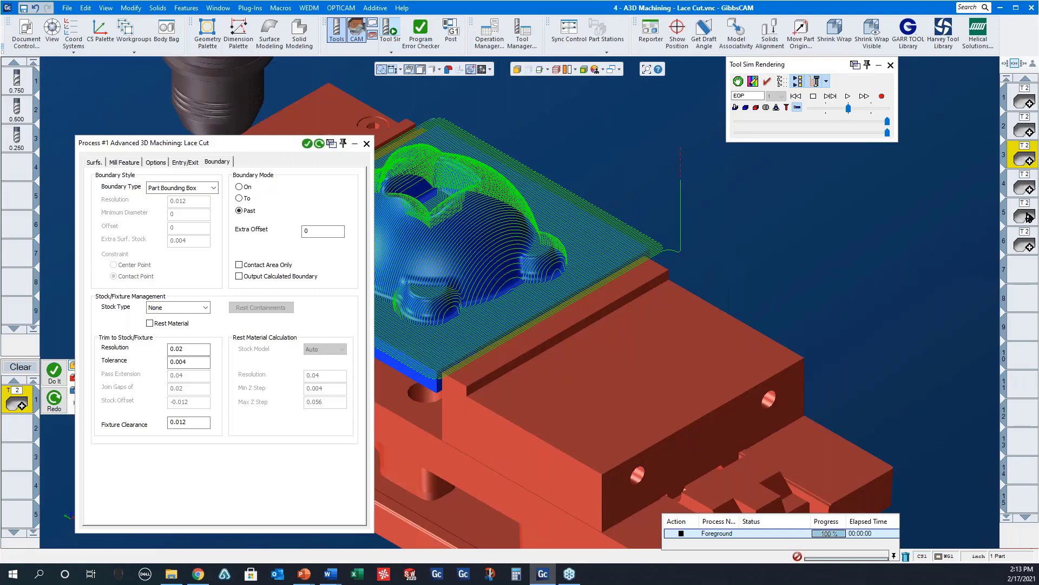
Step: Load the fourth Lace Cut operation, rewind the simulation, and review its surface parameters and cross machining settings
double_click(1025, 187)
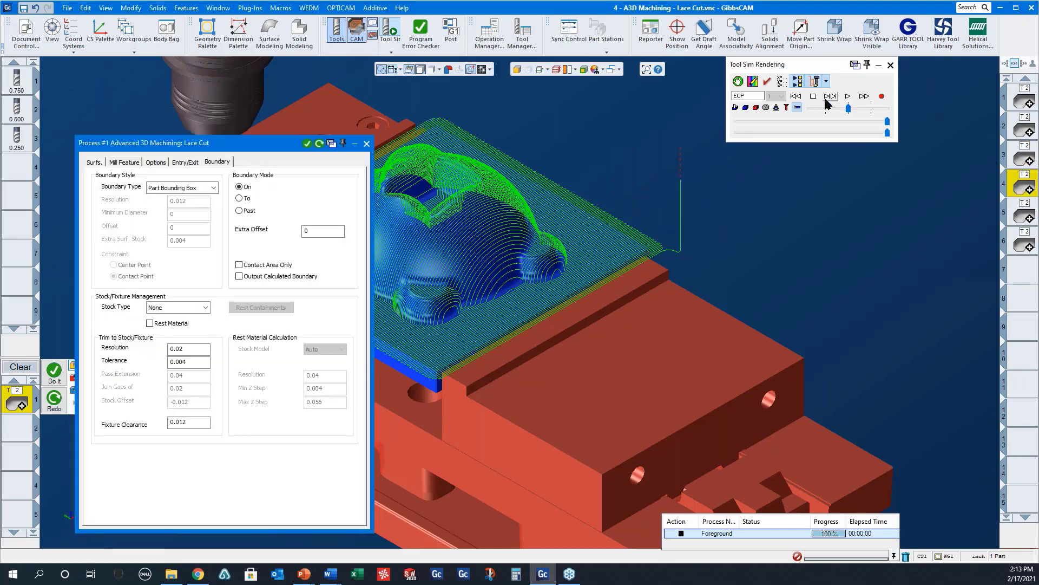
click(796, 96)
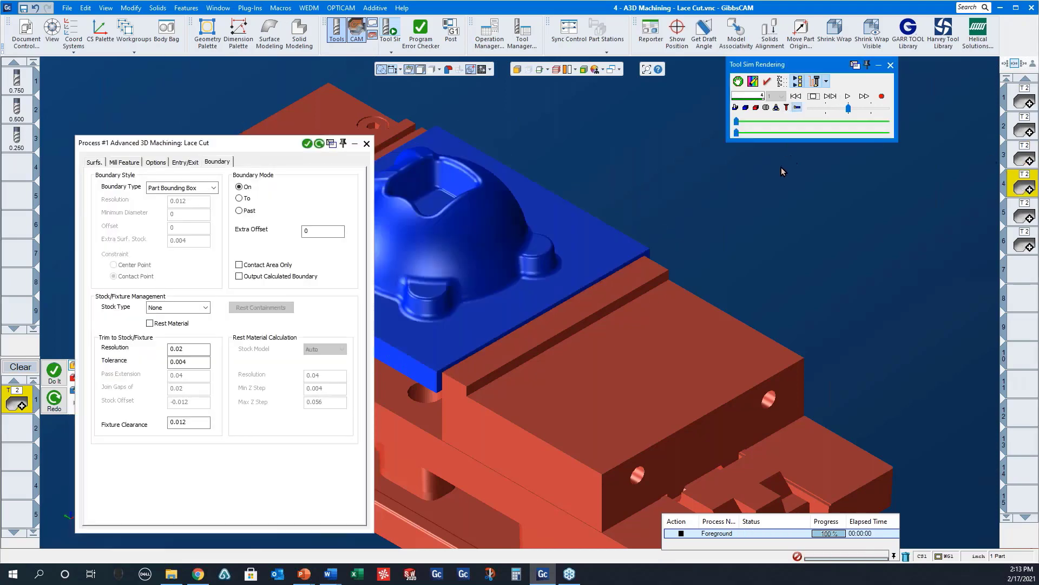
click(93, 163)
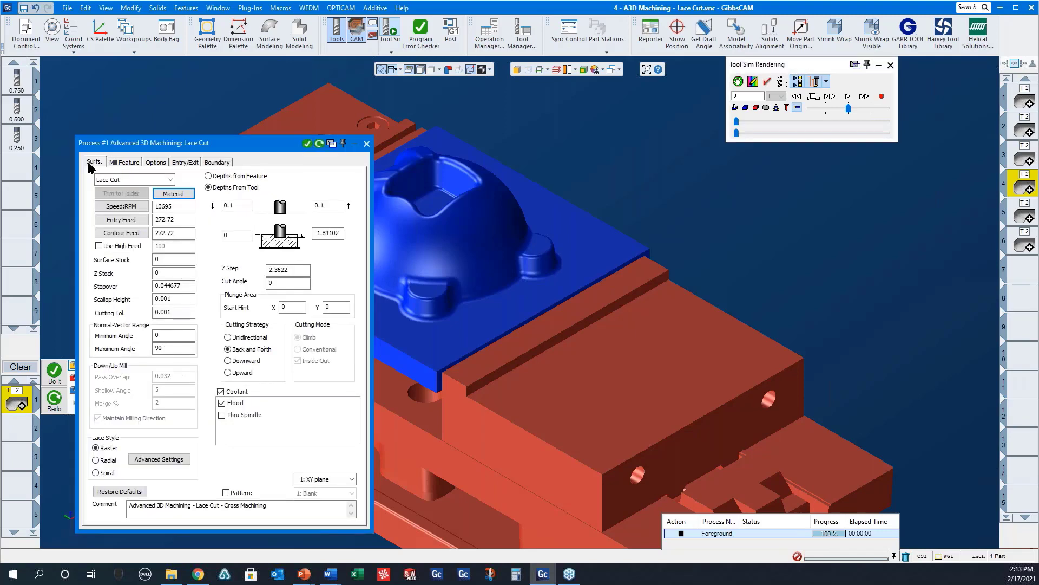
click(151, 460)
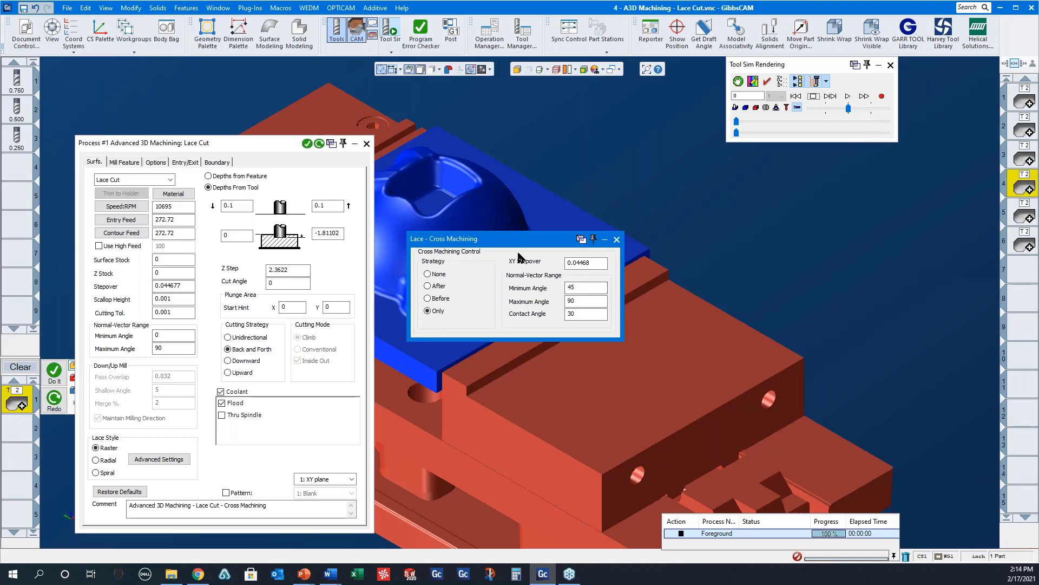
click(617, 240)
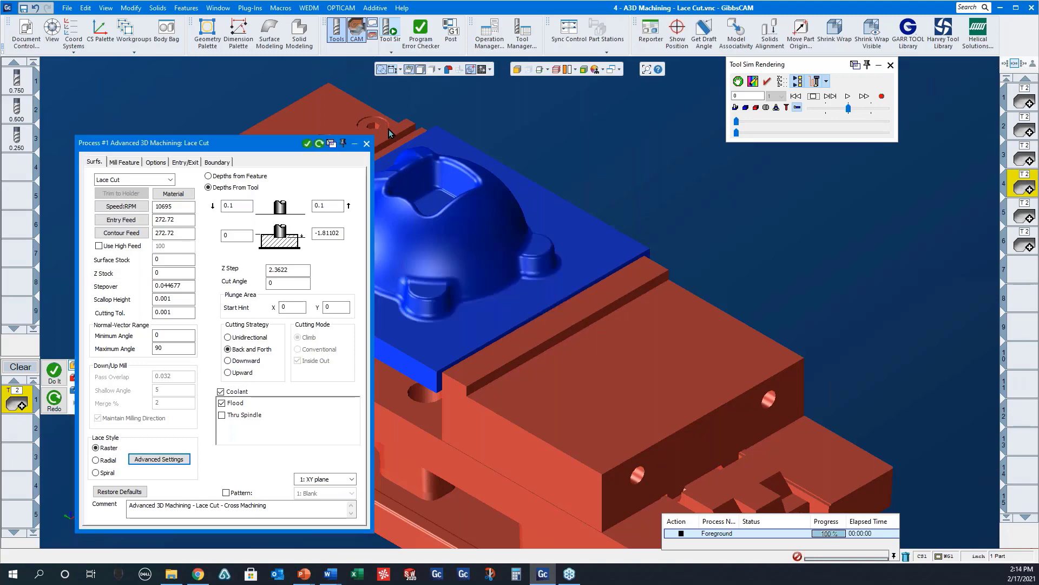
Step: Close the process dialog and simulate the fourth Lace Cut operation's cross machining toolpath
click(367, 144)
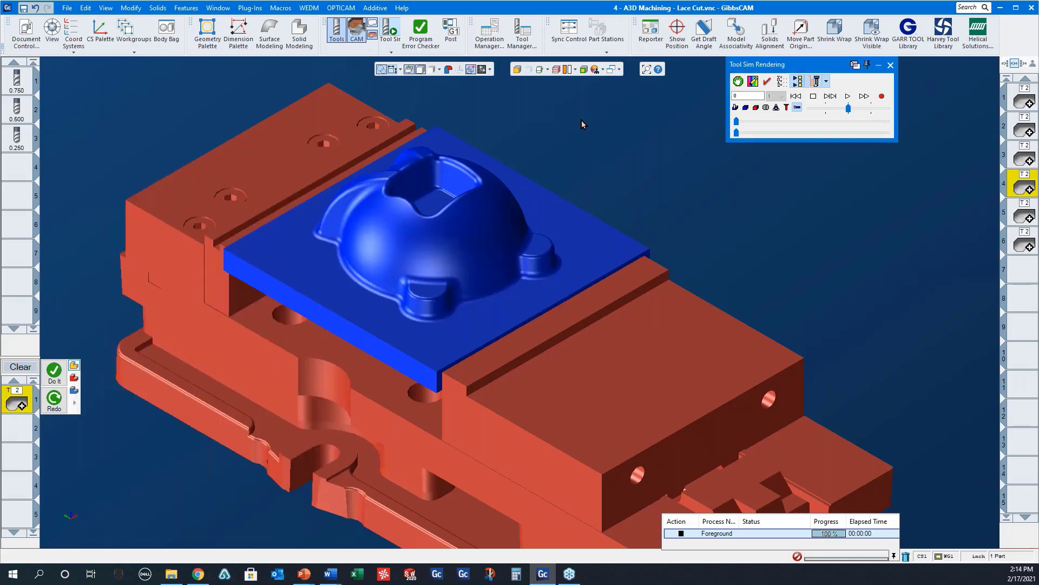
click(848, 96)
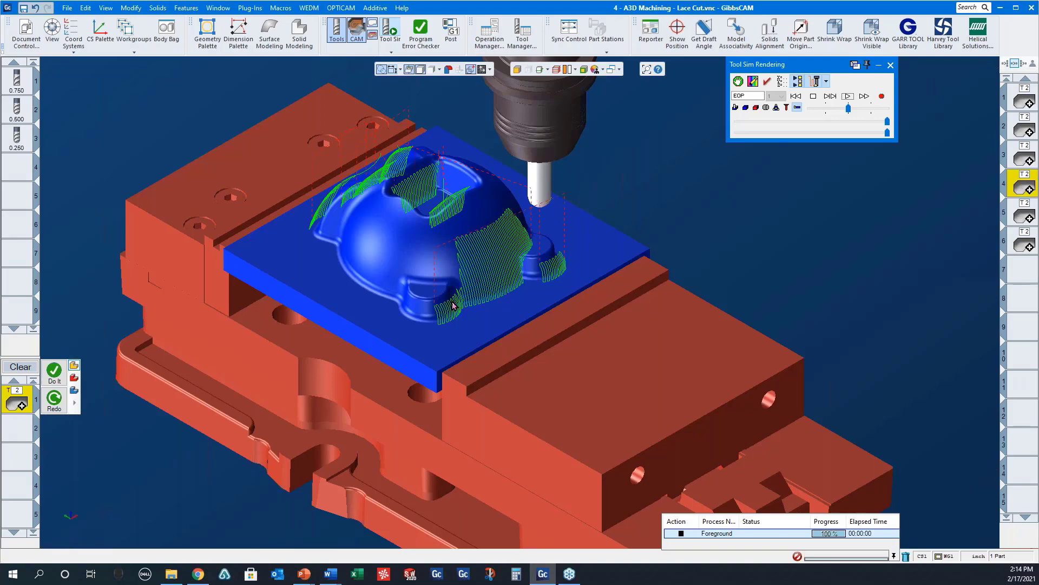
Step: Load the fifth Lace Cut operation, rewind the simulation, and review the advanced center, angle and radius settings of its Radial style
click(1017, 215)
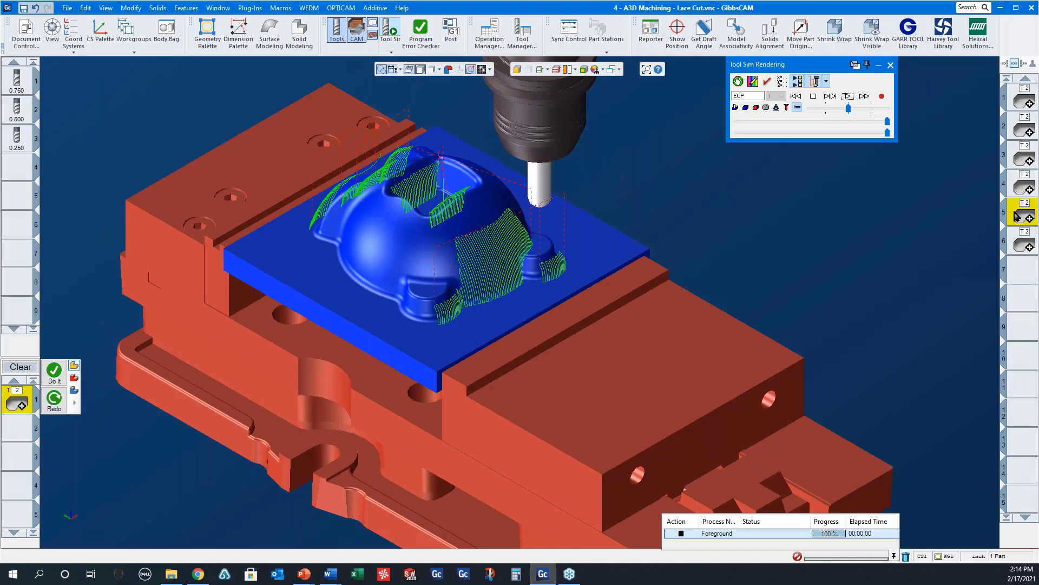
double_click(1017, 216)
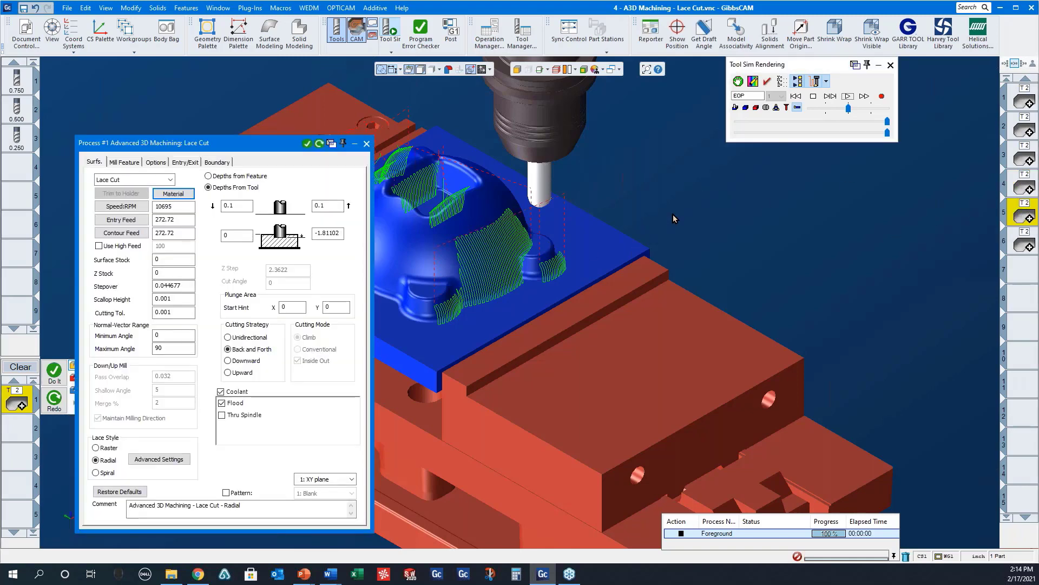
click(796, 97)
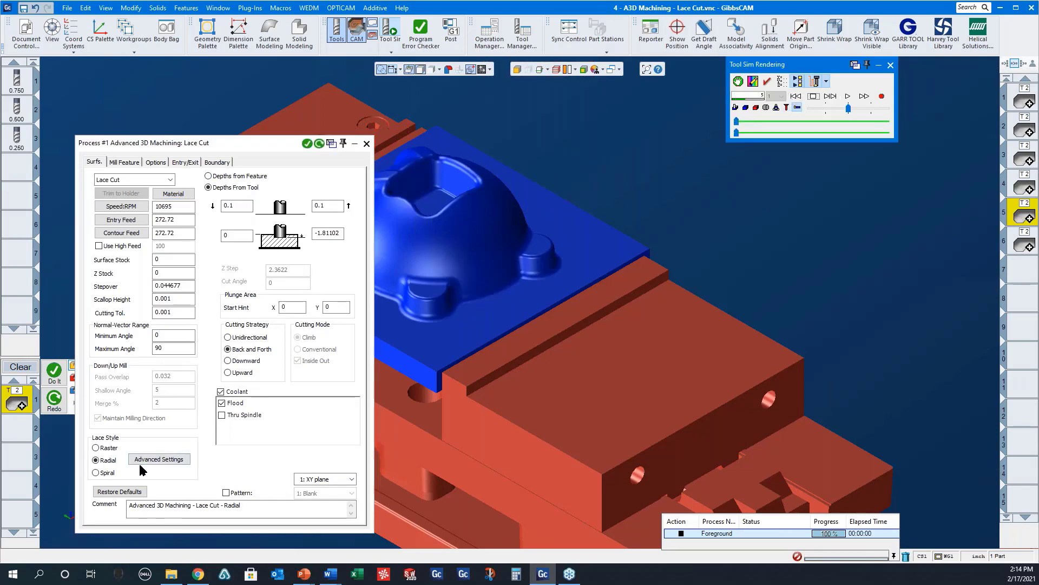
click(157, 459)
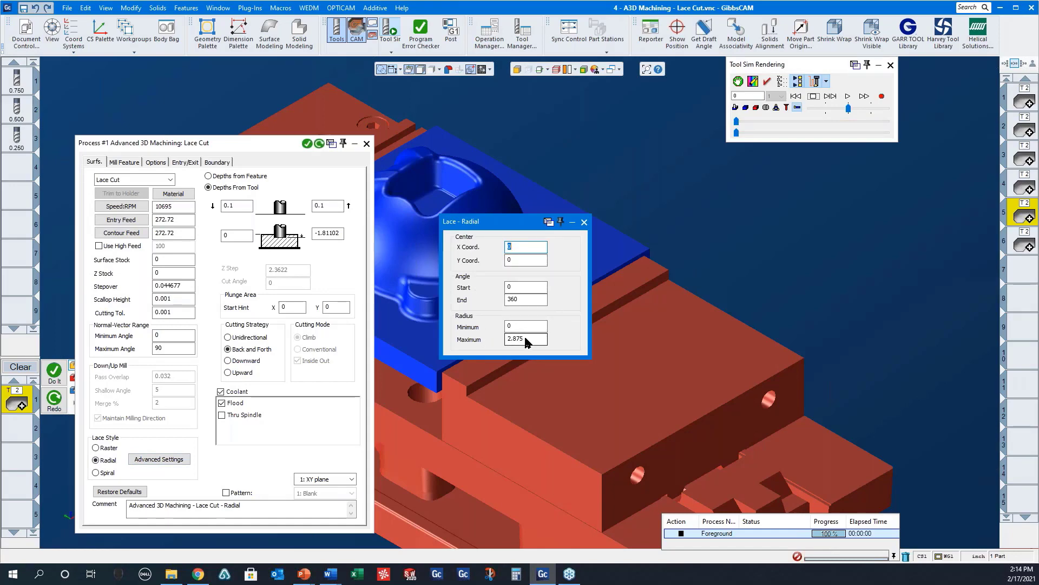
click(584, 223)
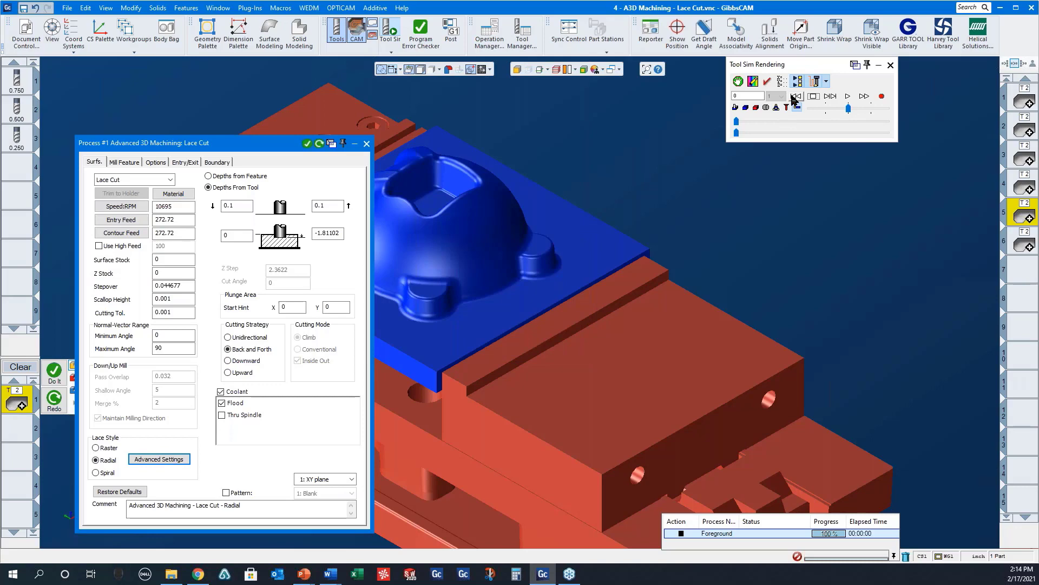
Step: Simulate the radial Lace Cut toolpath and examine its pass pattern from above and in isometric view
click(848, 96)
click(846, 98)
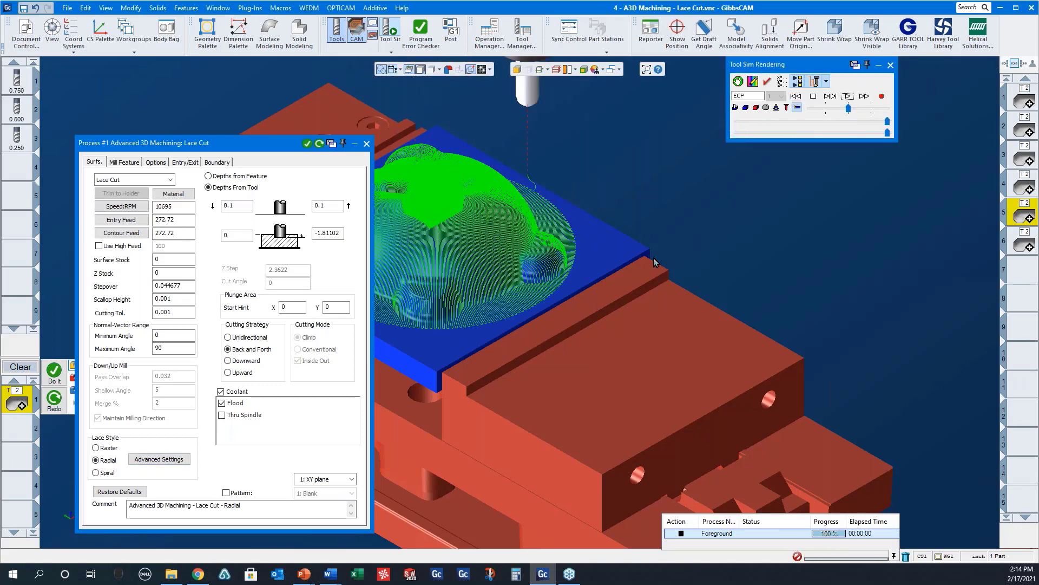
middle_drag(654, 262, 209, 76)
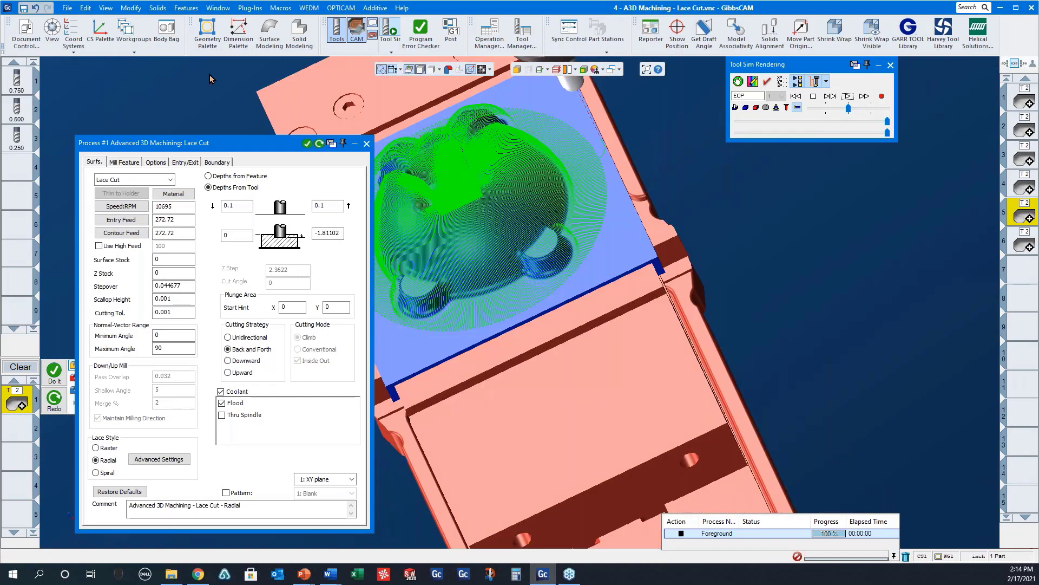
click(58, 31)
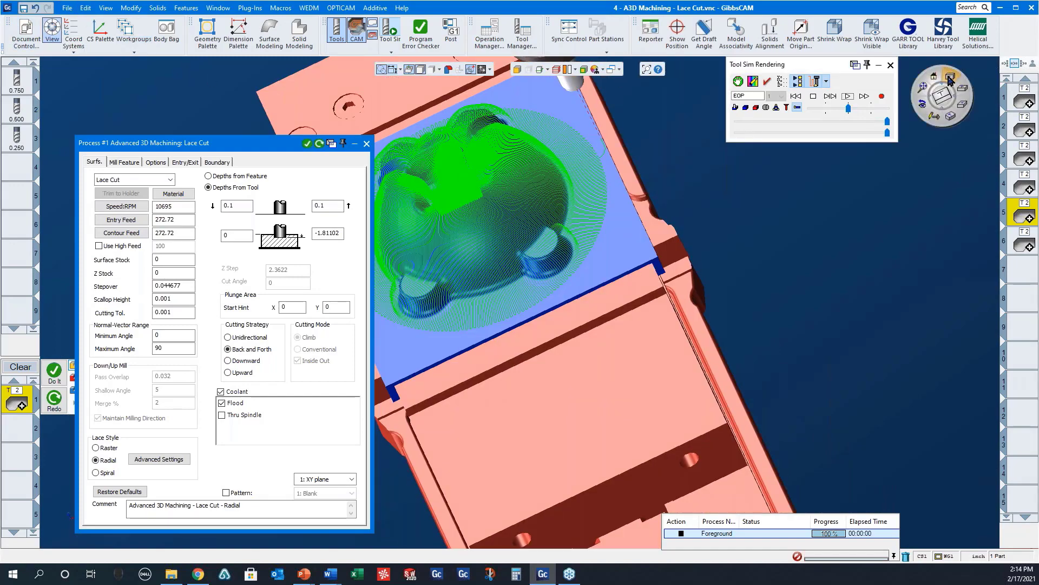
click(950, 78)
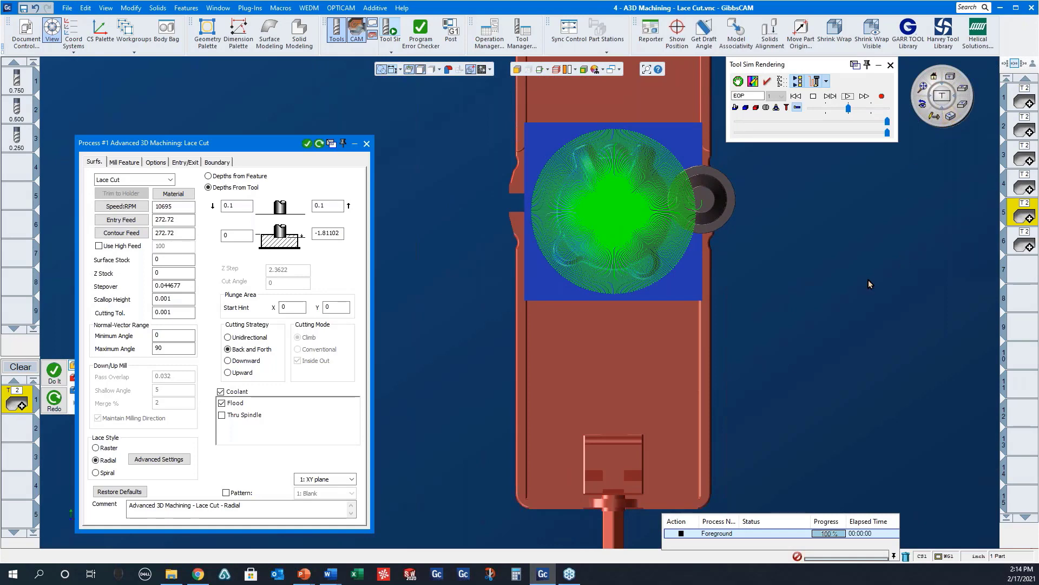
click(951, 117)
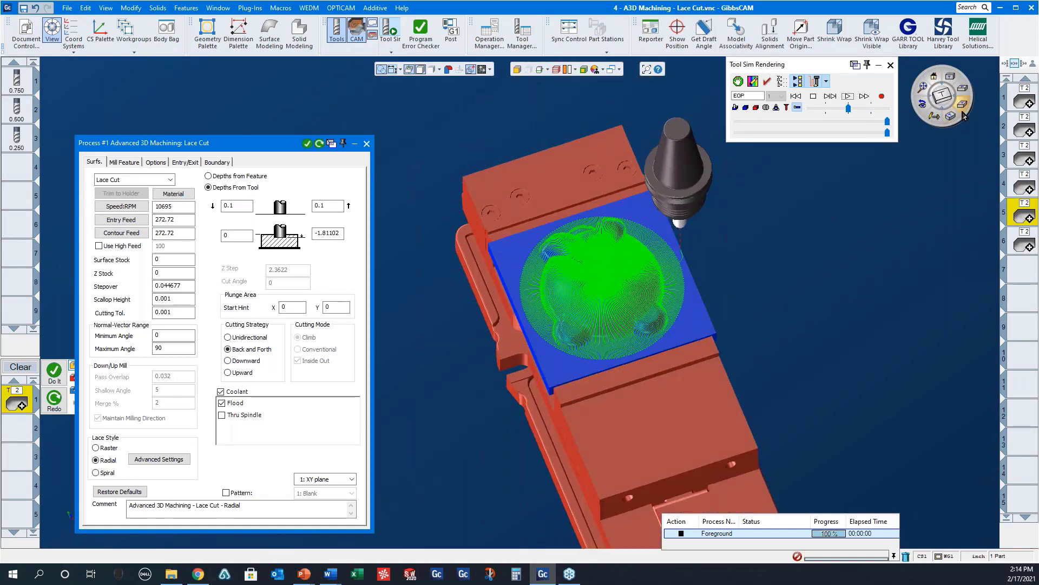
click(951, 117)
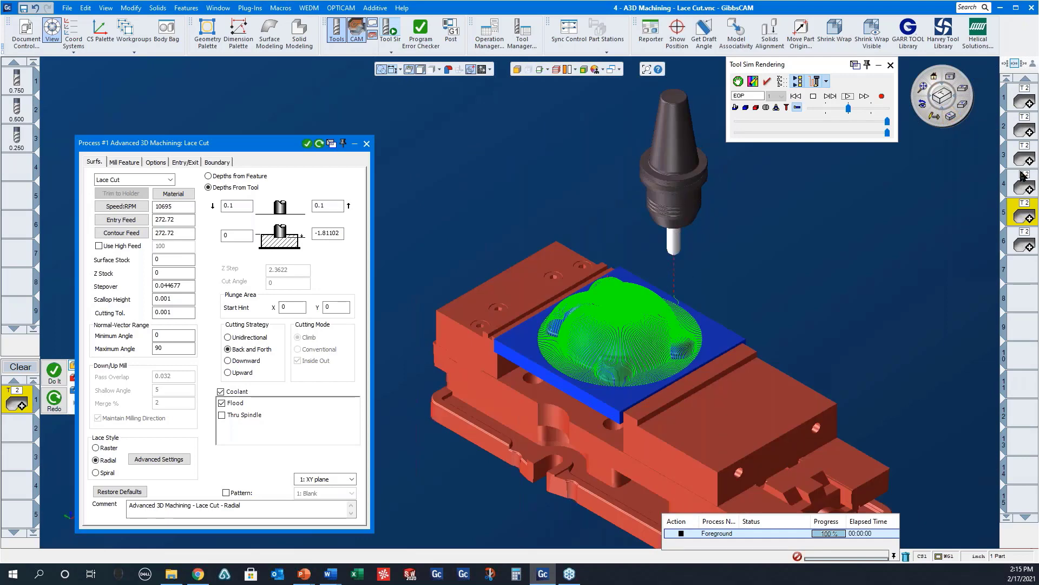
Step: Load the sixth Lace Cut operation with its process dialog and review the advanced center and radius settings of its Spiral style
click(1024, 249)
double_click(1023, 248)
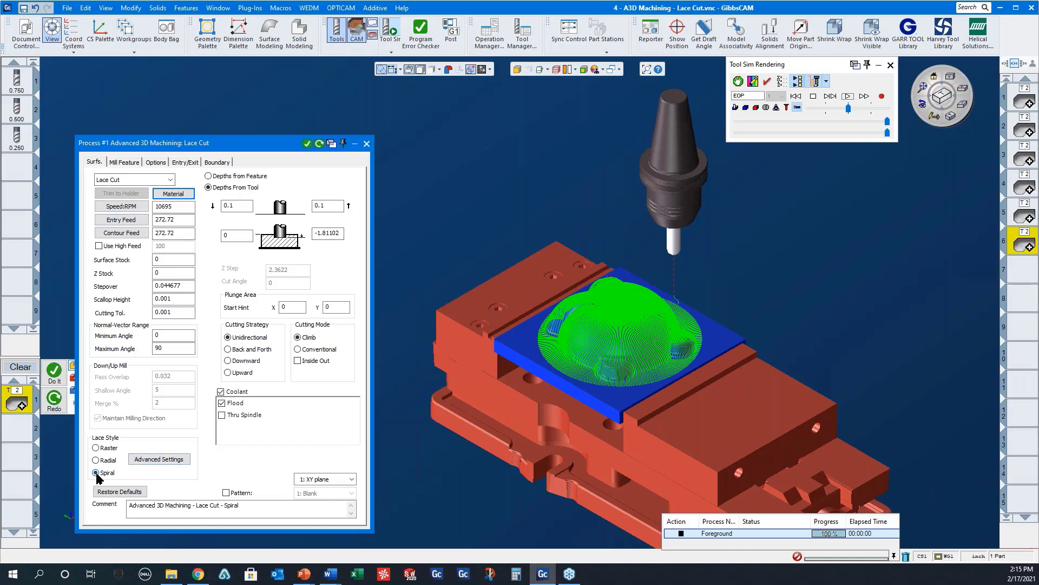
click(158, 459)
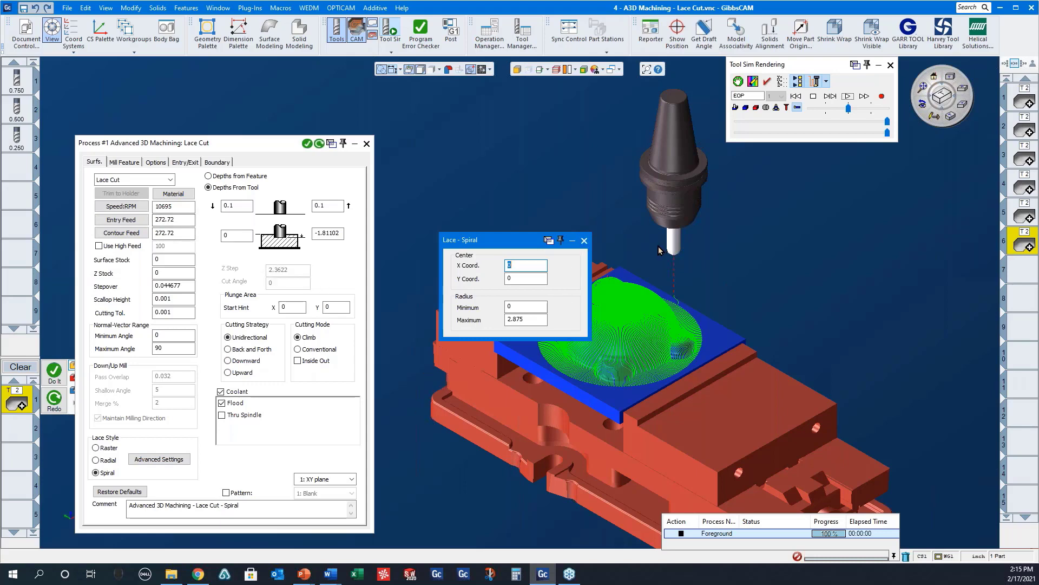
click(584, 241)
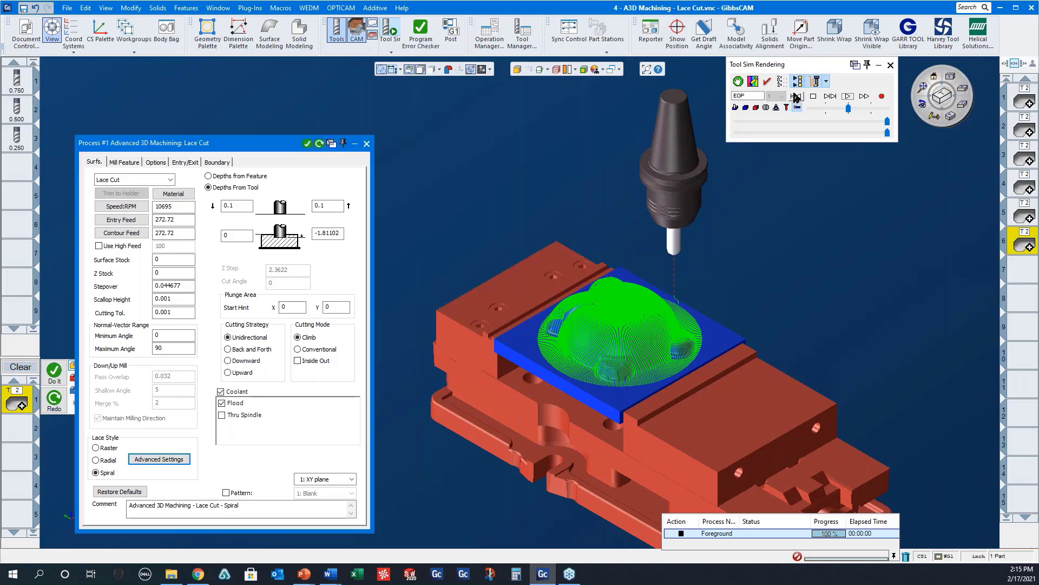
Step: Simulate the spiral Lace Cut toolpath from the start and close the process dialog and the simulation
click(796, 96)
click(848, 98)
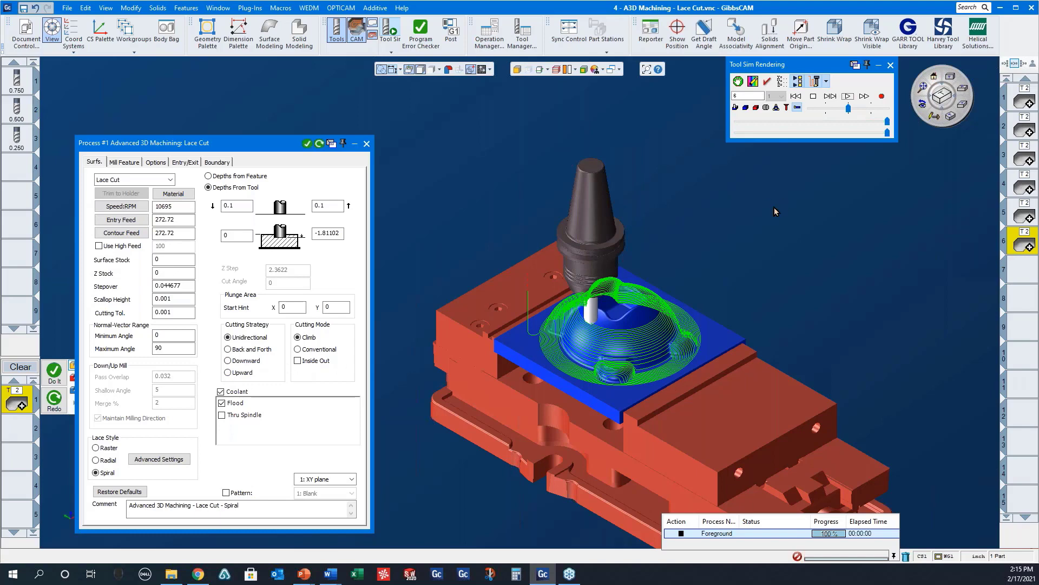
click(848, 97)
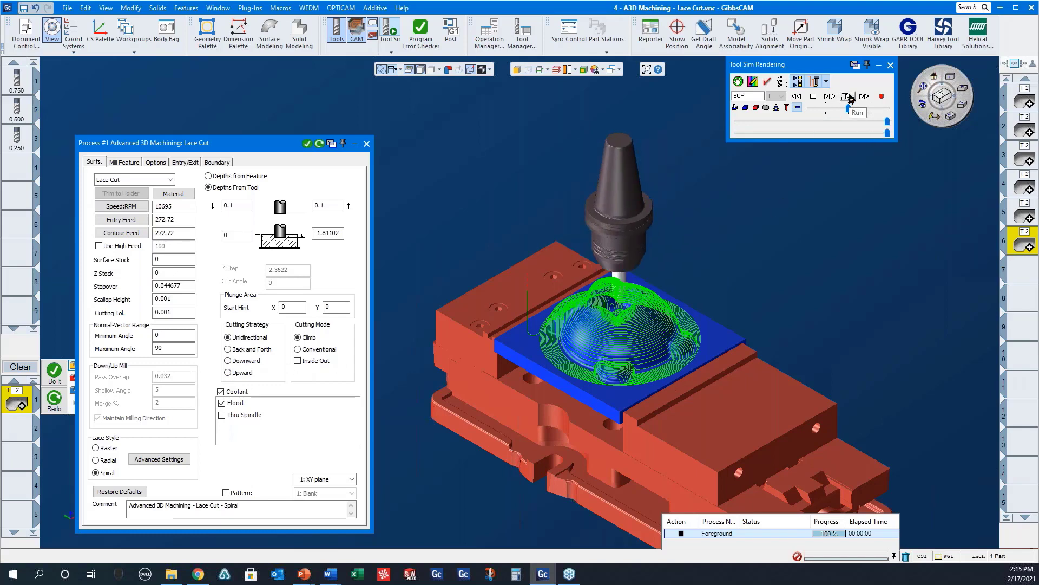
click(366, 143)
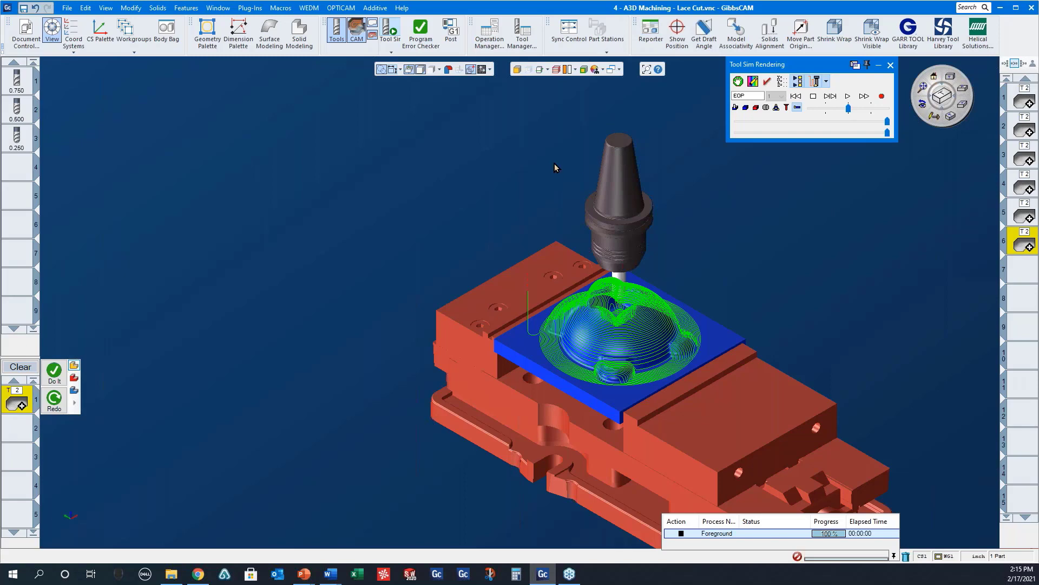
click(890, 66)
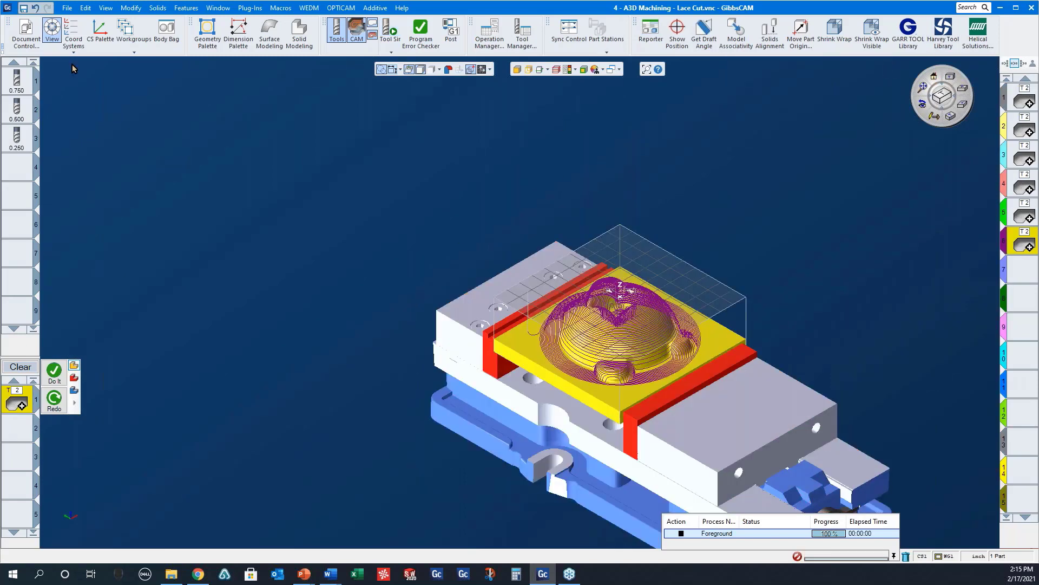
Step: Open the part file "5 - A3D Machining - N Curve Flow.vnc" without saving changes to the Lace Cut part
click(67, 7)
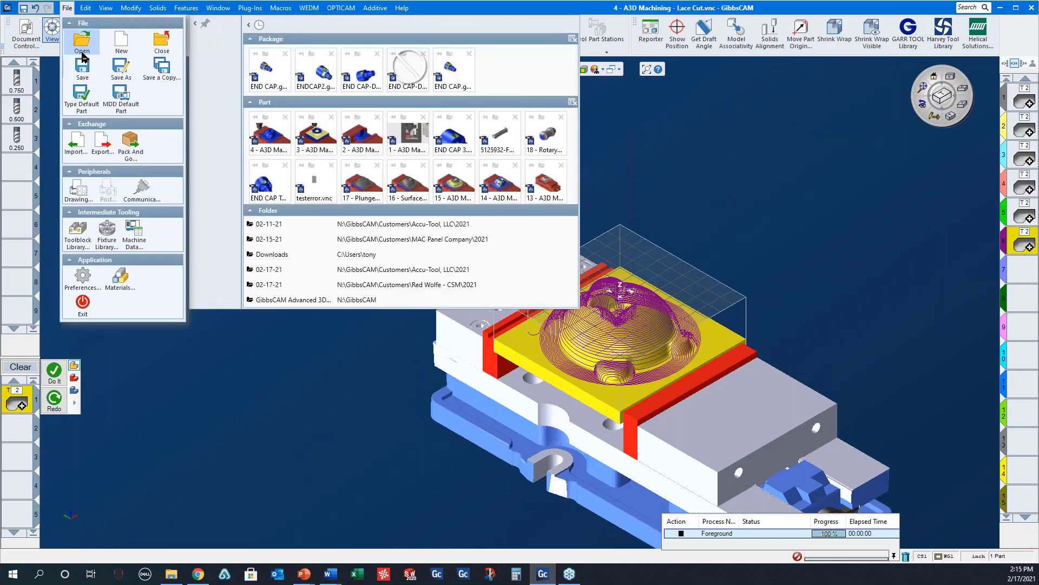
click(82, 49)
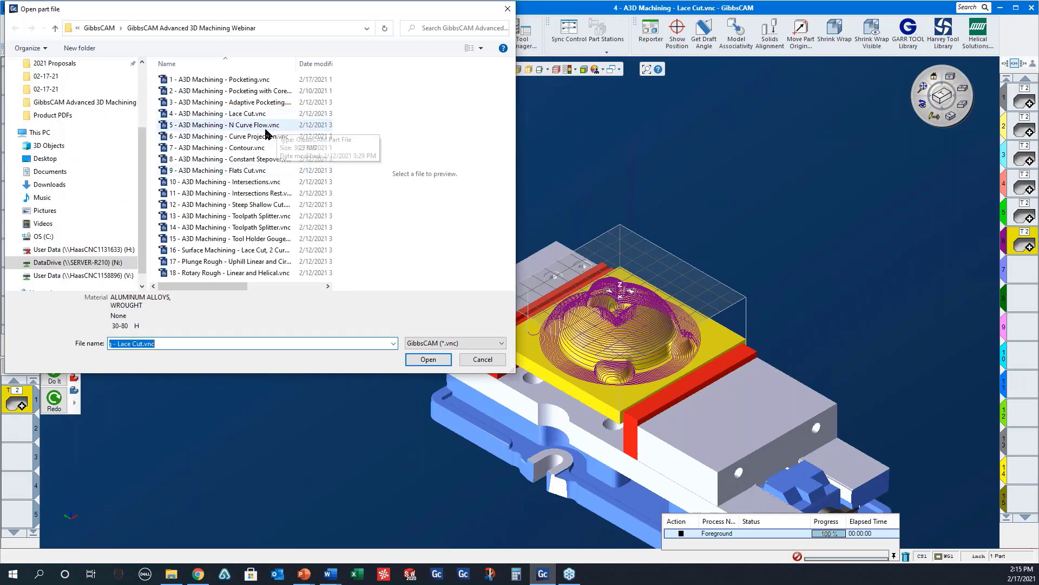
click(268, 126)
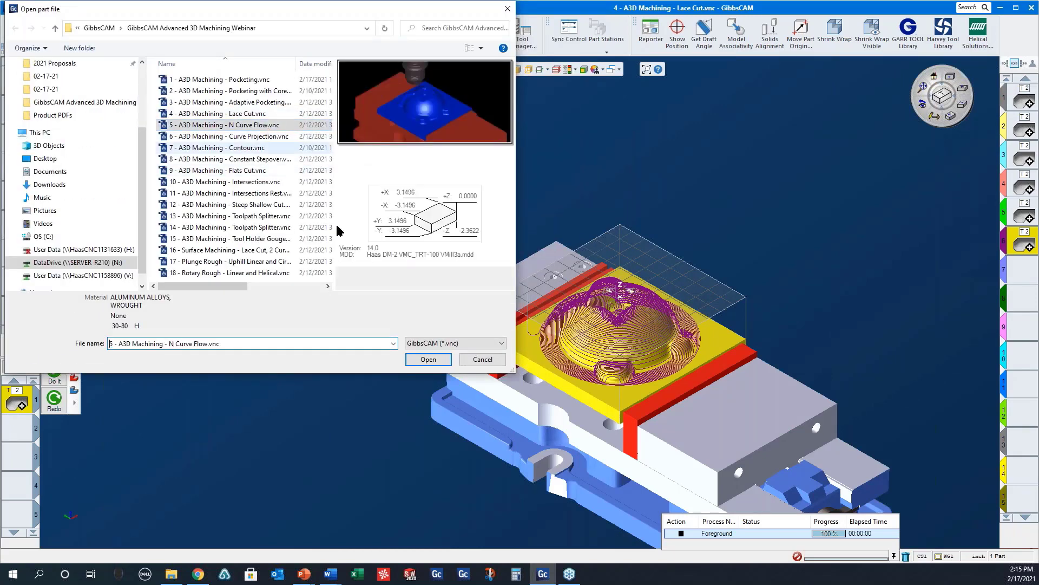
click(427, 360)
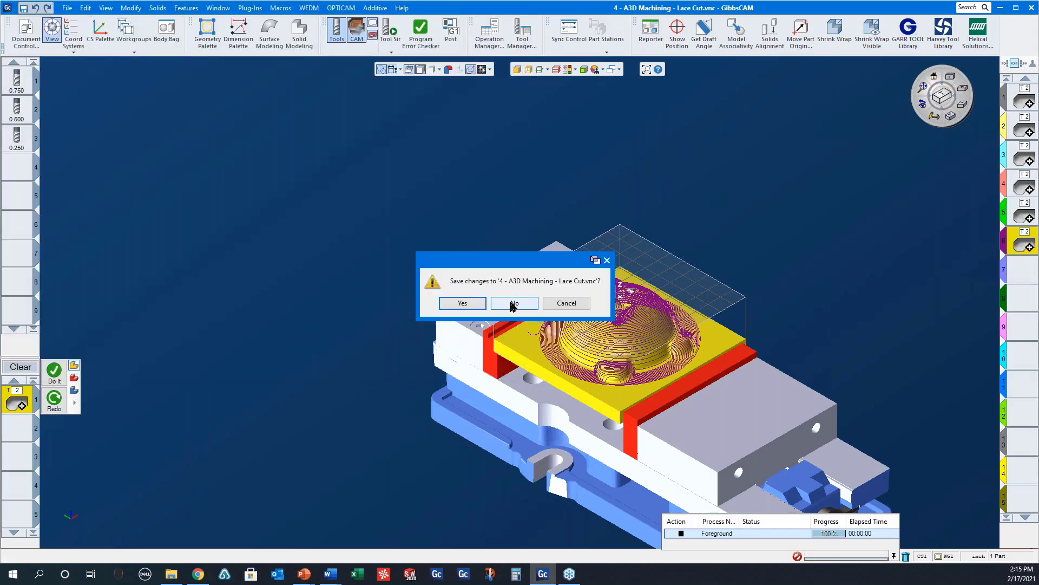
click(513, 304)
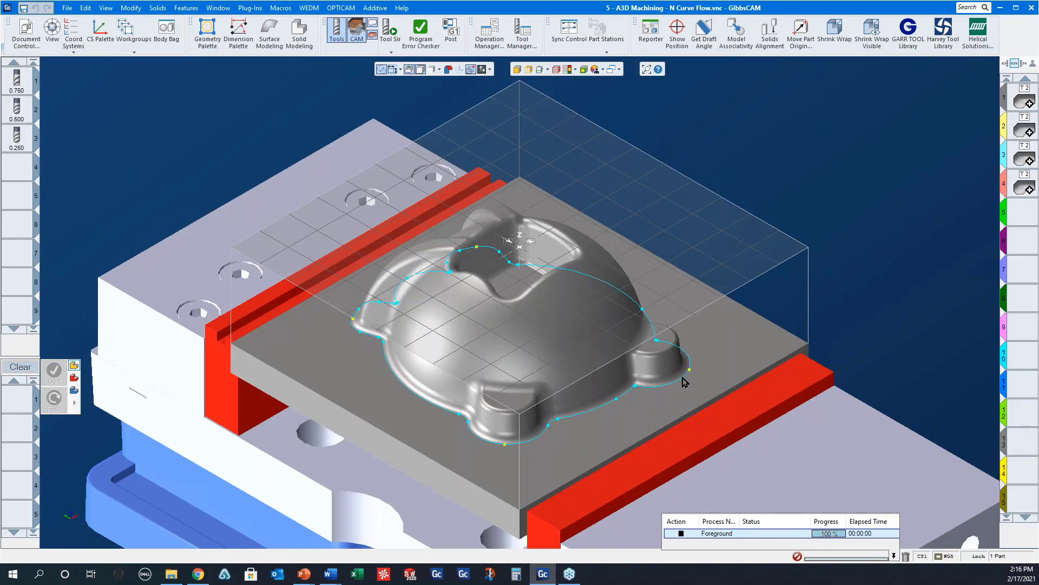
Step: Load the first Lace Cut operation, review its surface parameters in the process dialog and close the dialog
click(604, 411)
double_click(1020, 104)
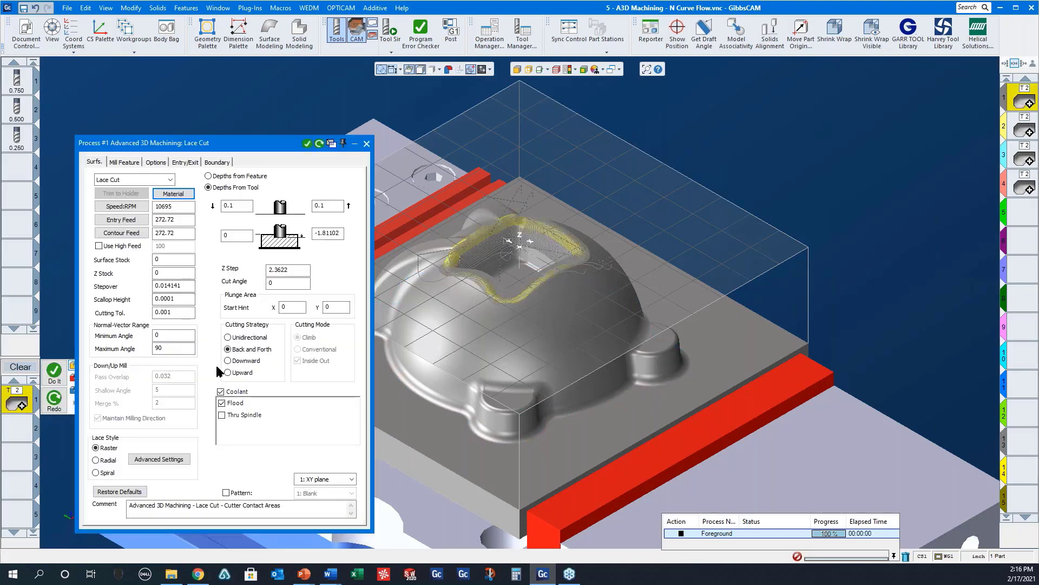
double_click(1025, 102)
click(367, 144)
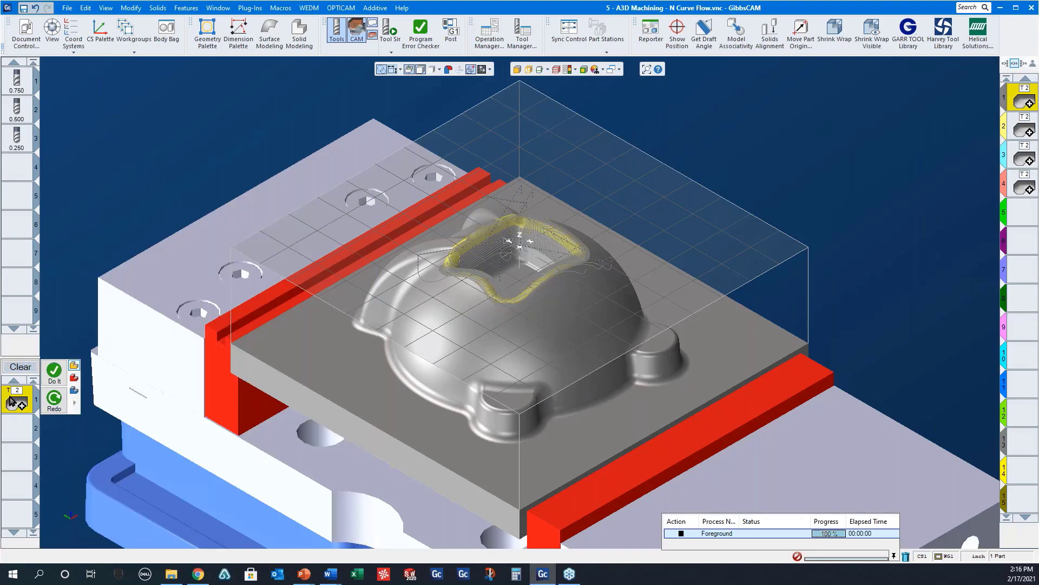
double_click(16, 404)
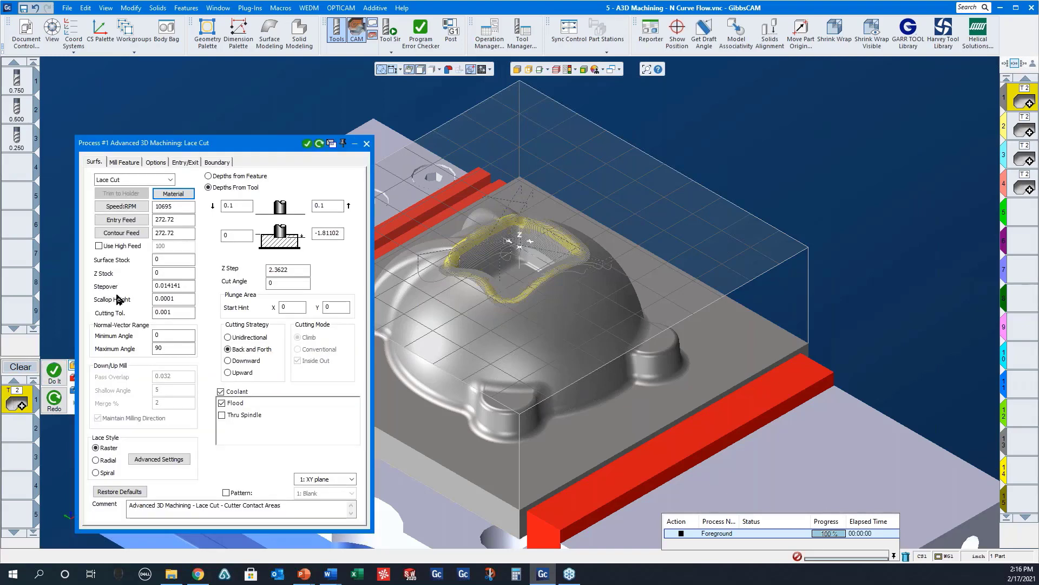
click(367, 144)
Step: Reopen the loaded Lace Cut process, check its Cutter Contact Areas boundary settings and close the dialog
middle_drag(681, 282, 611, 272)
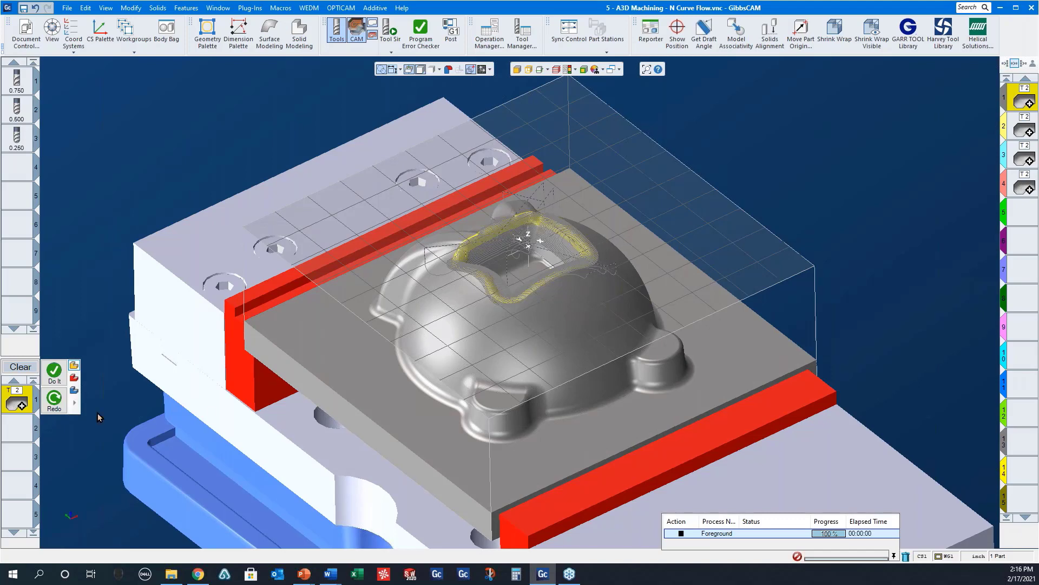
double_click(24, 405)
click(217, 160)
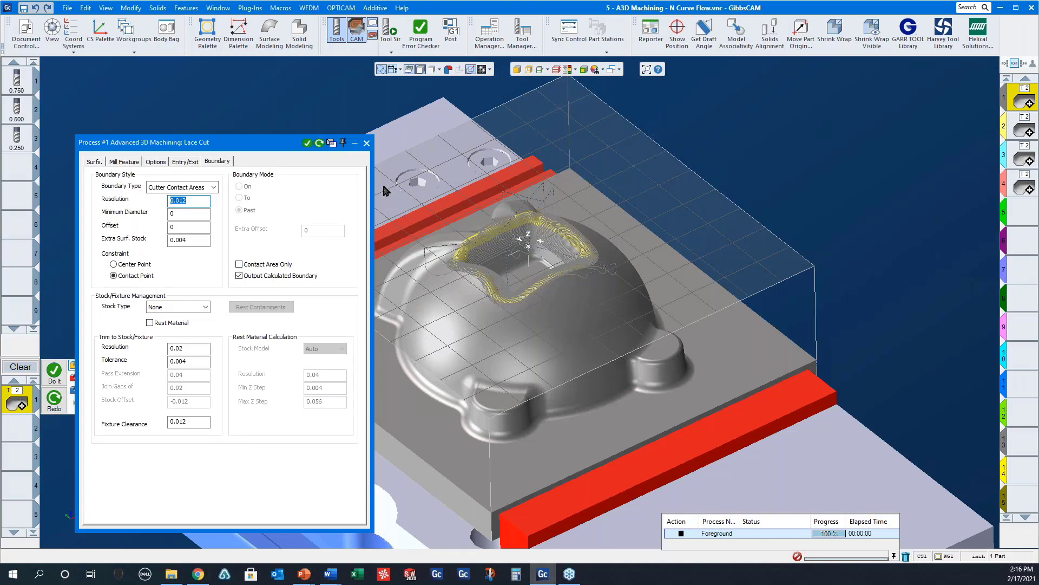
click(367, 144)
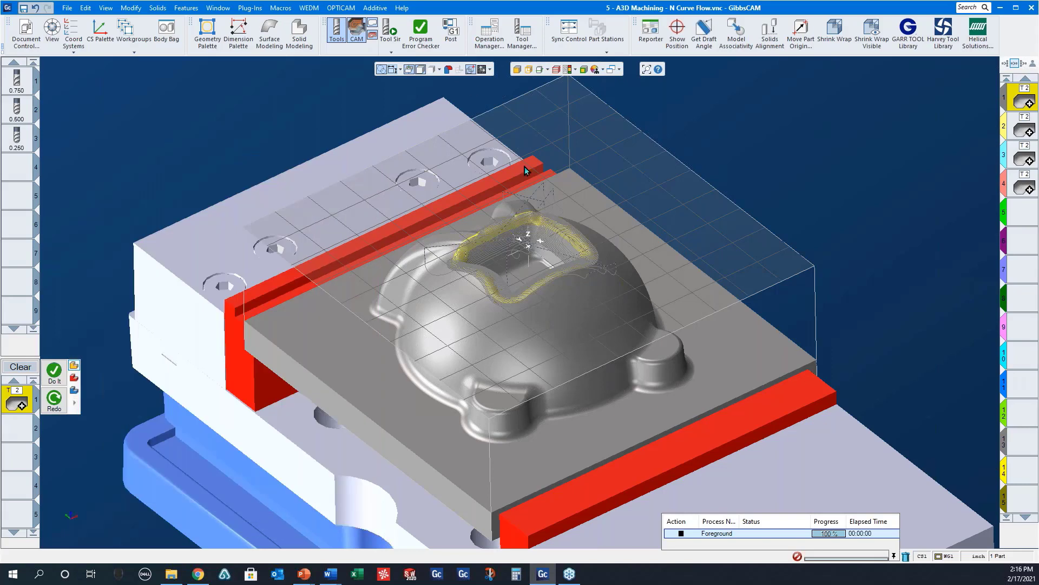
Step: Simulate the first Lace Cut operation's toolpath around the pocket on top of the dome
click(388, 29)
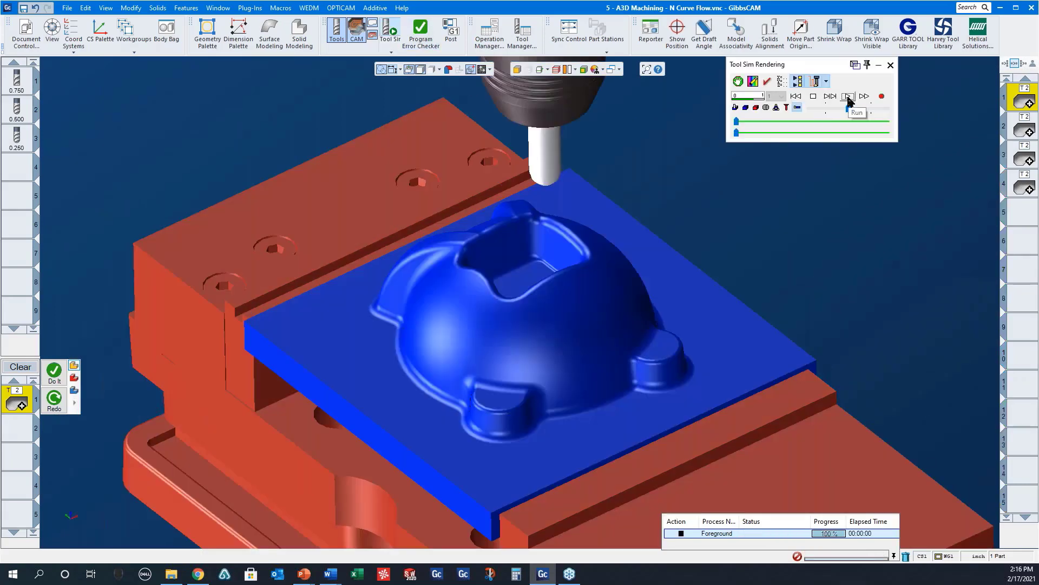
click(848, 97)
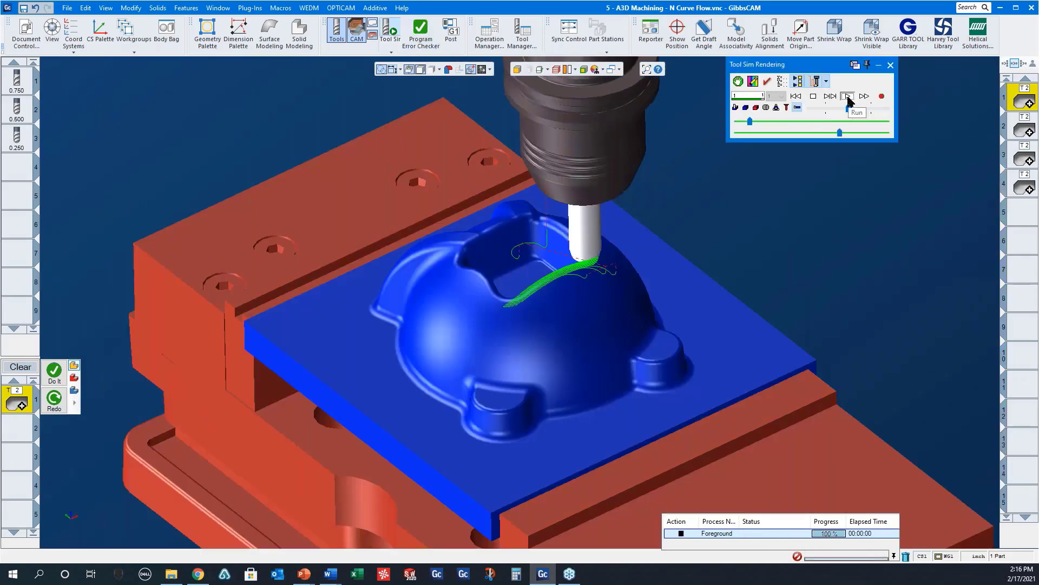
drag(492, 181, 605, 262)
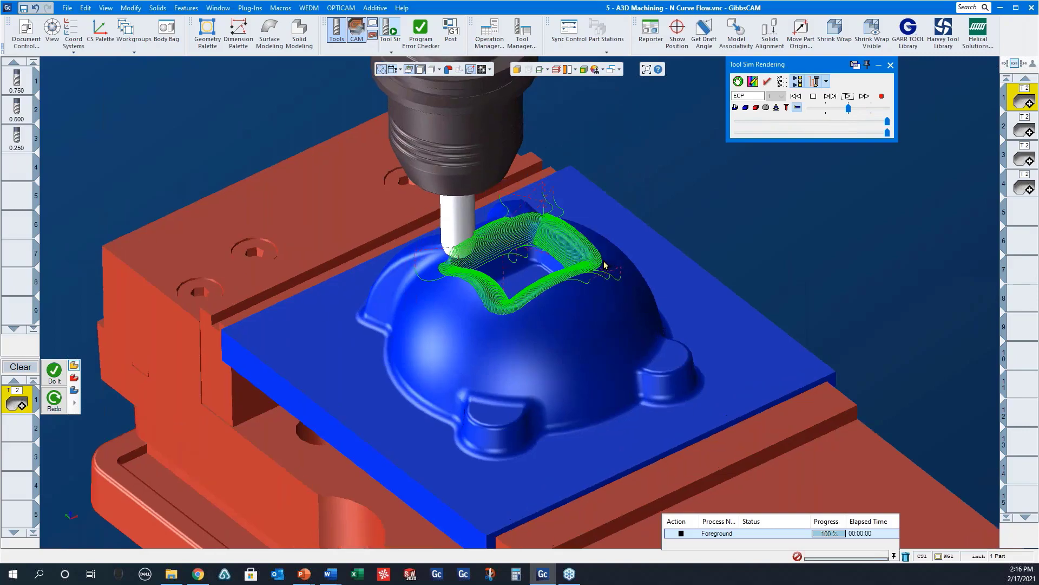
Step: Examine the first operation's simulated toolpath up close around the pocket edge and close the simulation
middle_drag(652, 310, 387, 389)
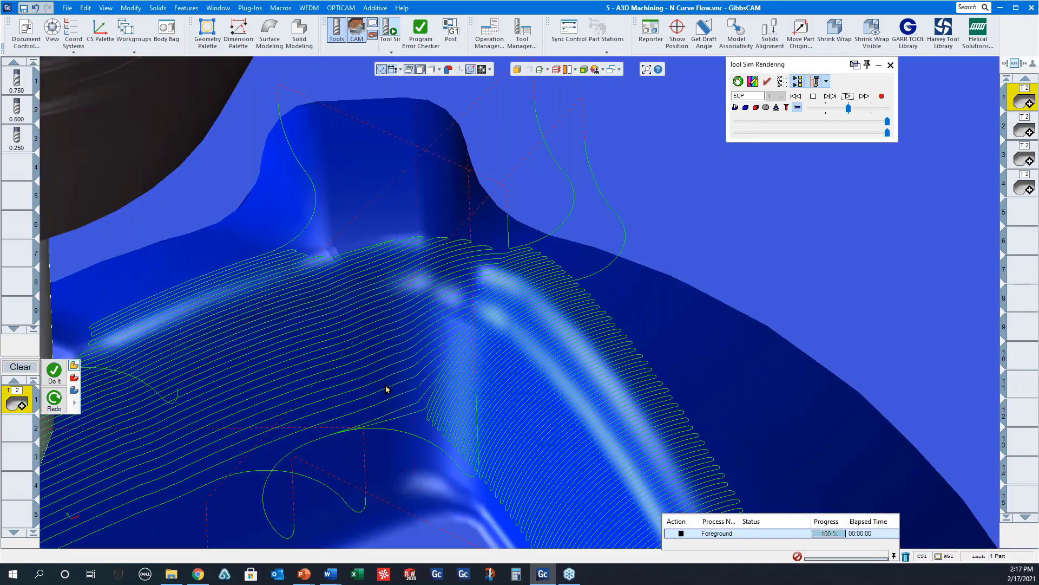
middle_drag(394, 456, 421, 320)
scroll(518, 284, down, 4)
middle_drag(517, 284, 584, 406)
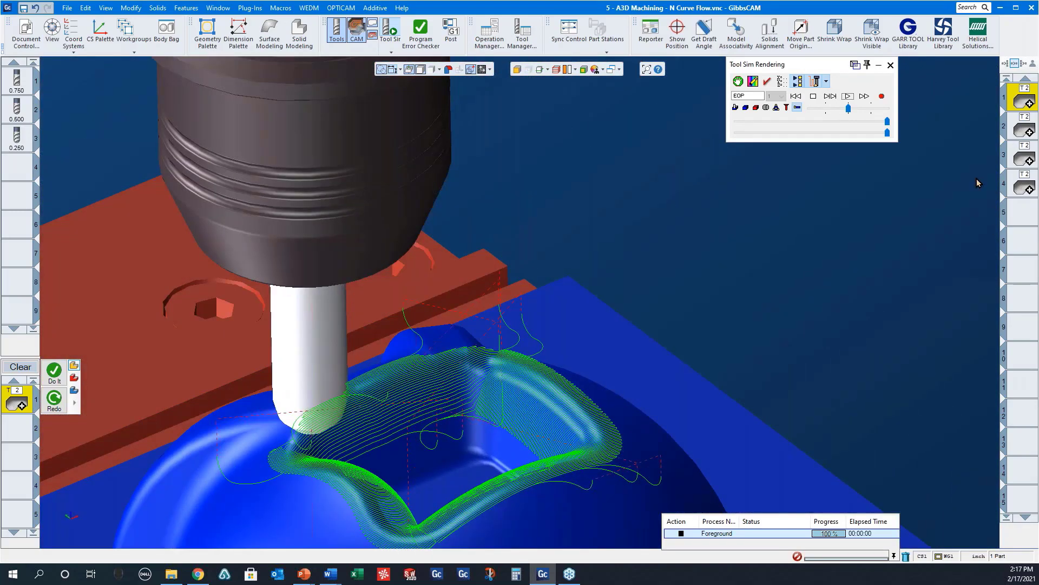
click(890, 66)
Step: Load the second N Curve Flow operation and review its boundary and surface parameters with the two pocket drive curves in view
click(1021, 129)
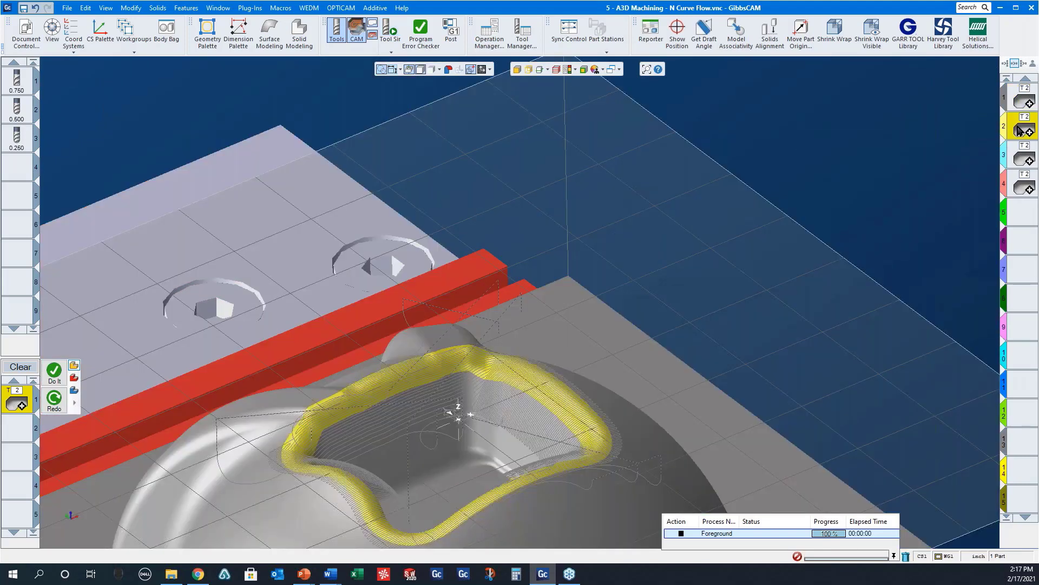
double_click(1021, 129)
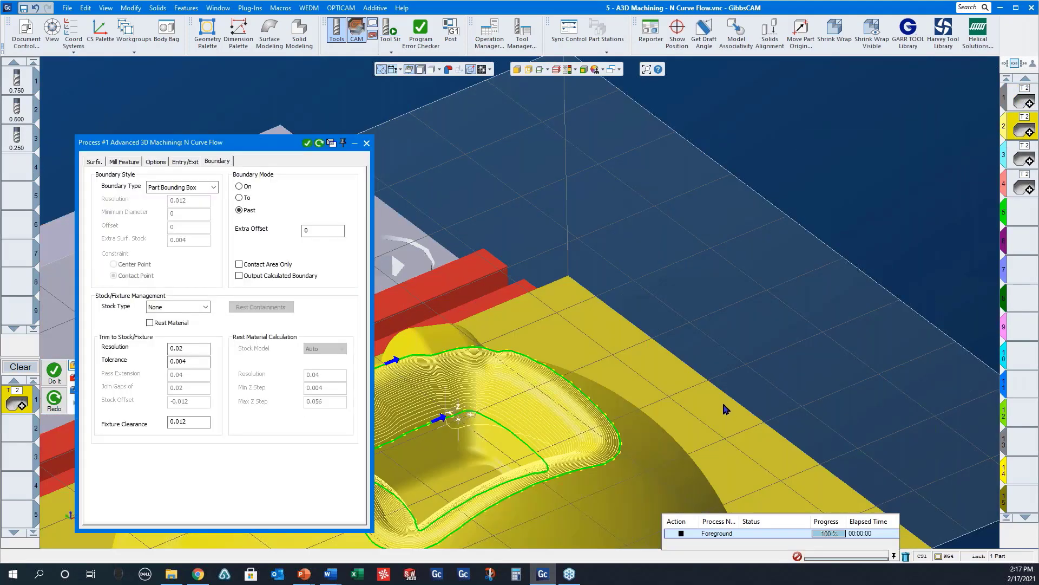
scroll(521, 409, down, 5)
middle_drag(643, 398, 513, 548)
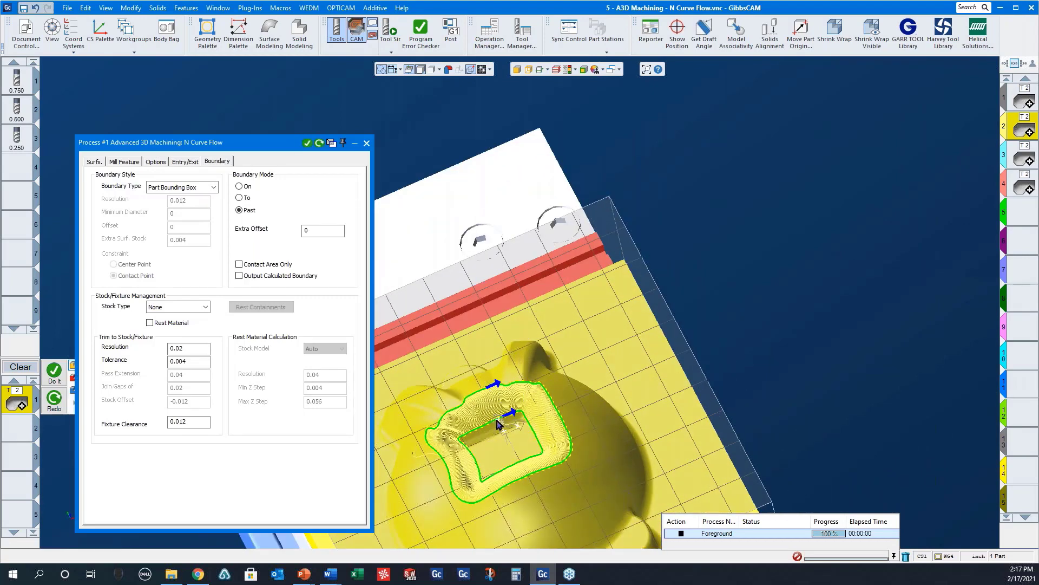
click(93, 163)
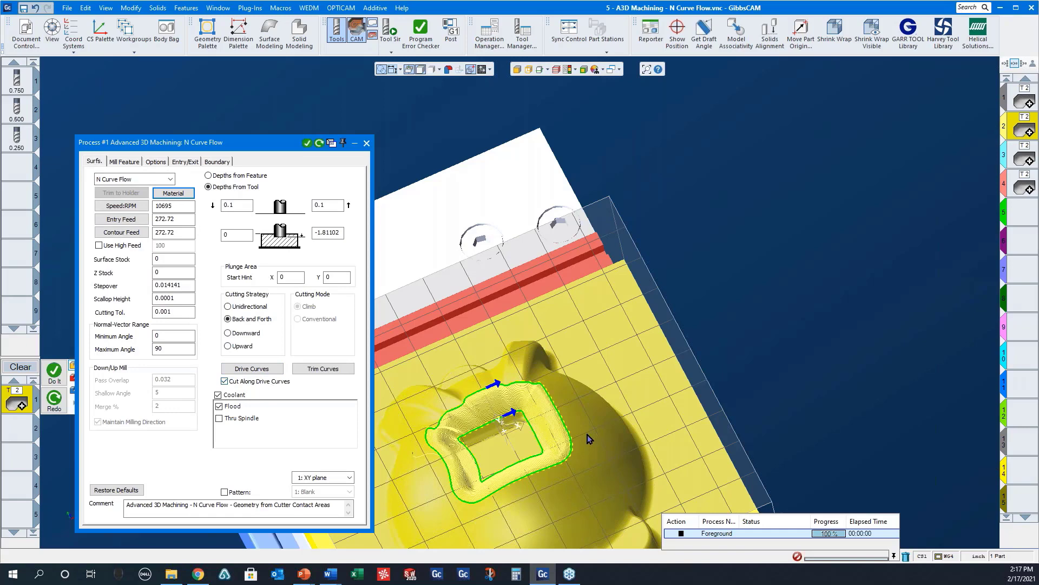
Step: Simulate the second operation's toolpath and inspect the connecting moves between passes around the pocket
click(389, 29)
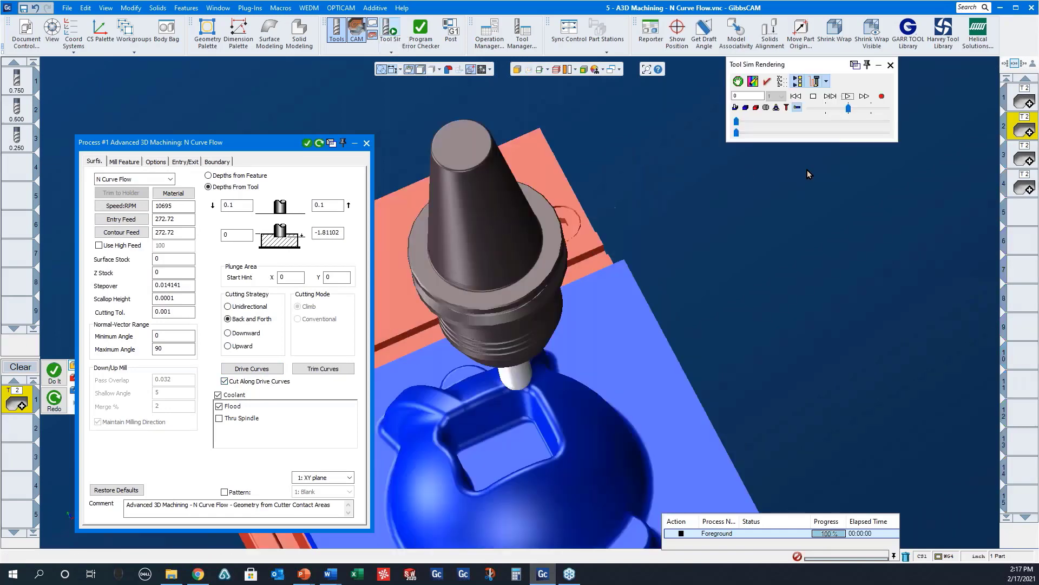
click(848, 99)
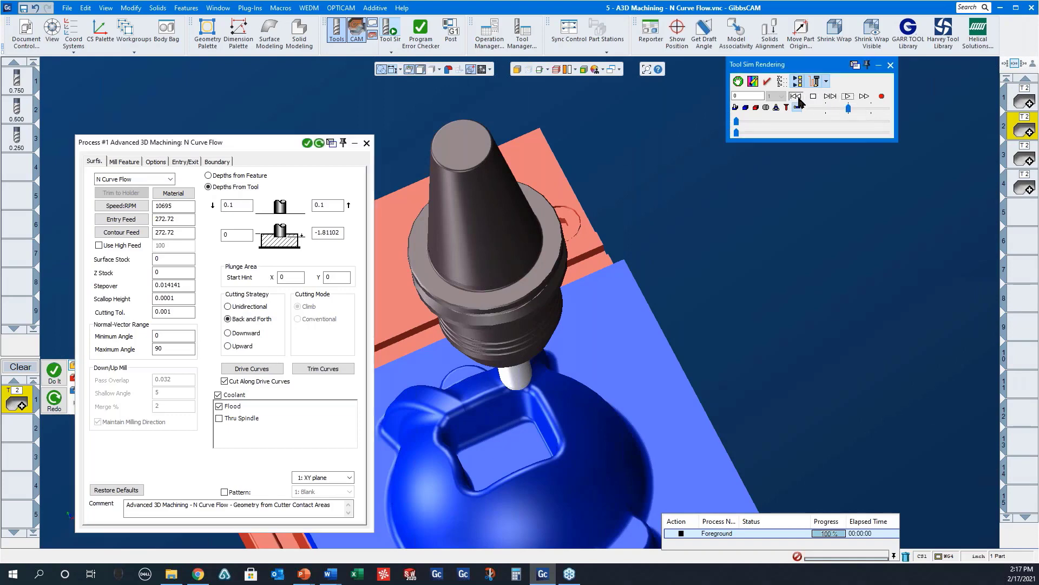
click(848, 99)
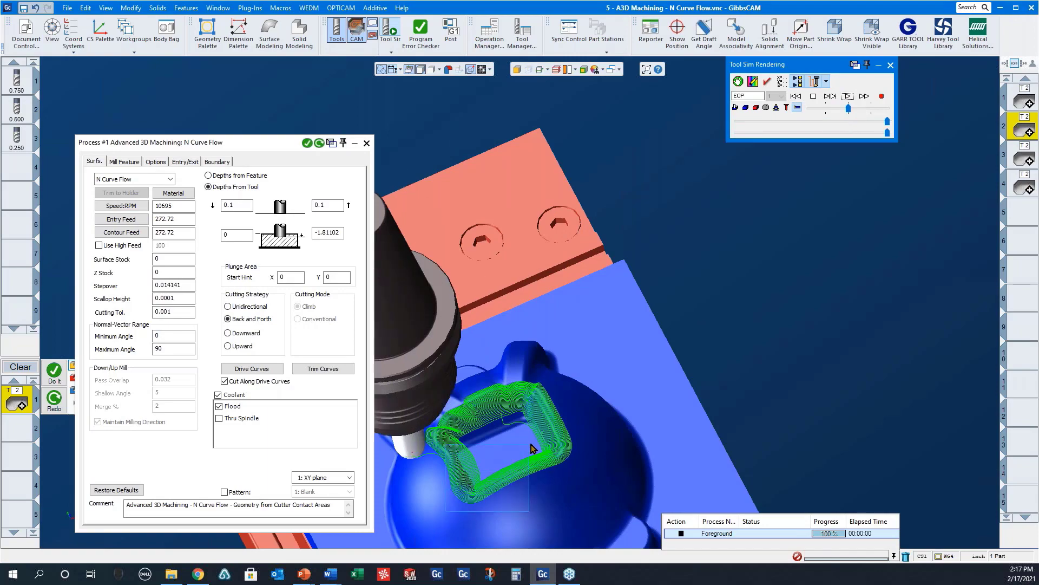
scroll(581, 443, up, 5)
scroll(645, 345, down, 6)
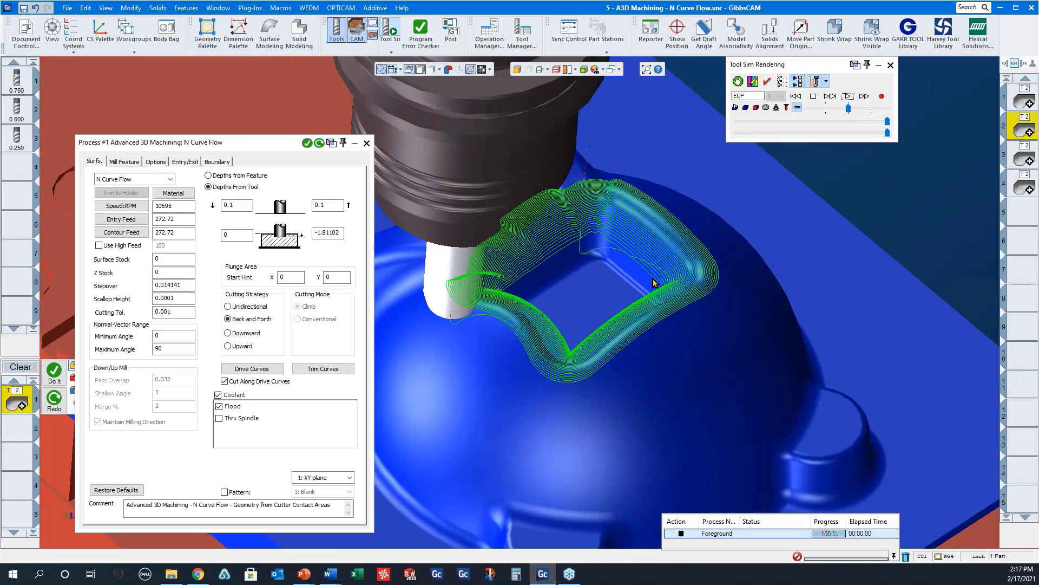
middle_drag(653, 279, 732, 380)
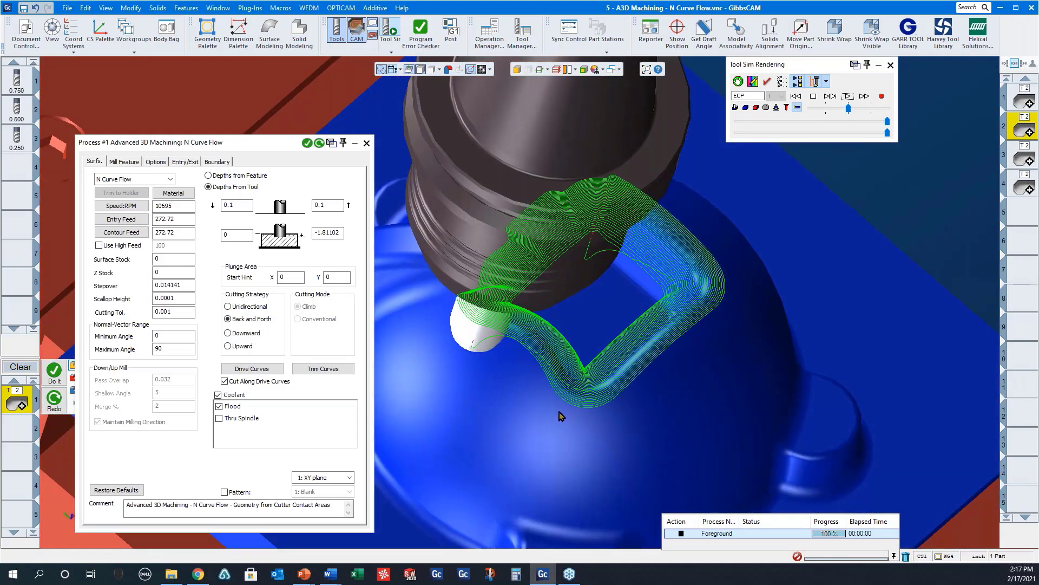
scroll(654, 300, up, 5)
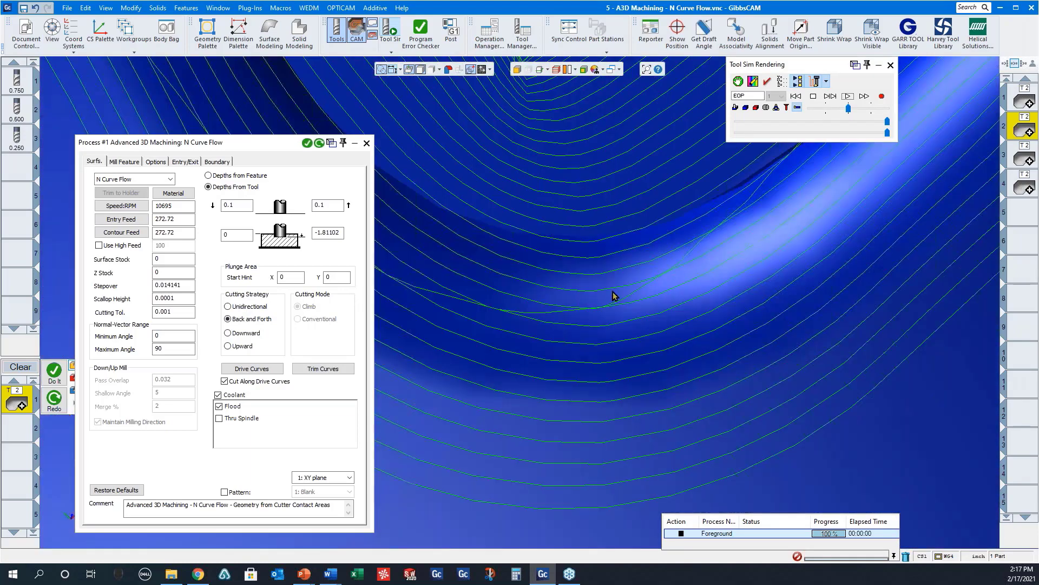
Step: Recalculate the second operation with Shortest connect move control and rerun the tool simulation to inspect the links between passes
click(153, 163)
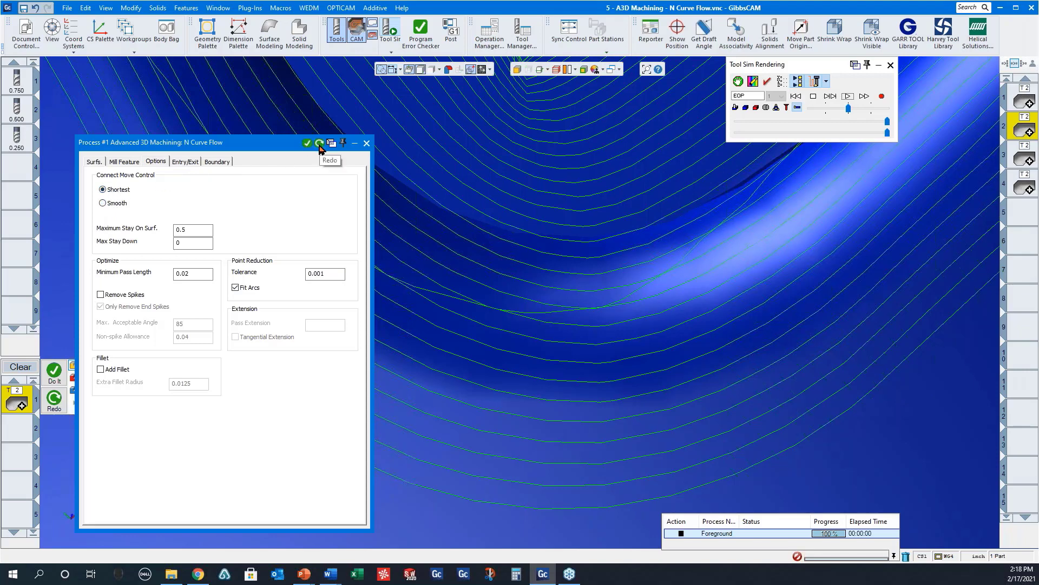
click(319, 144)
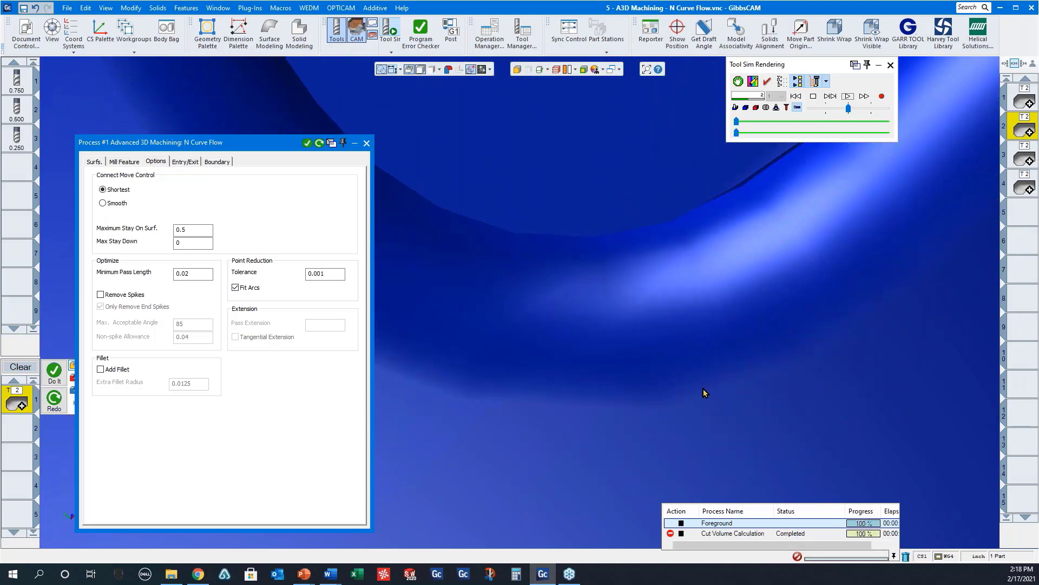
scroll(703, 390, down, 7)
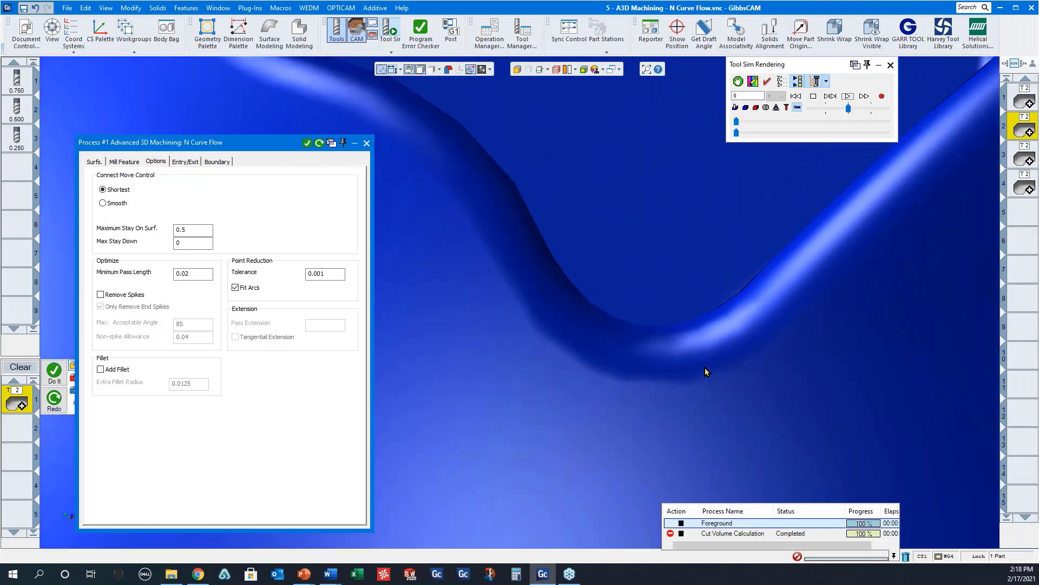
click(796, 96)
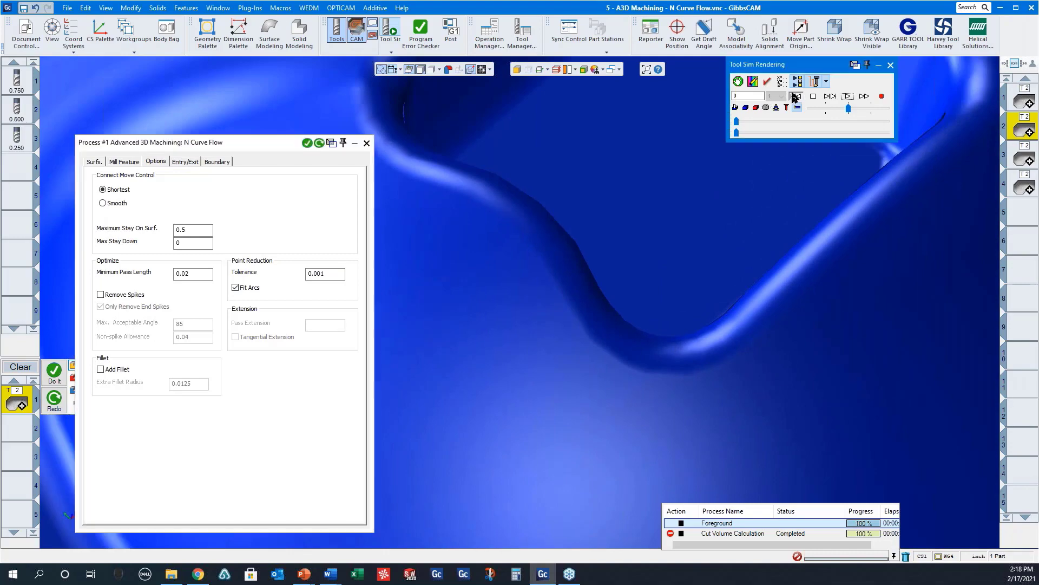
click(848, 96)
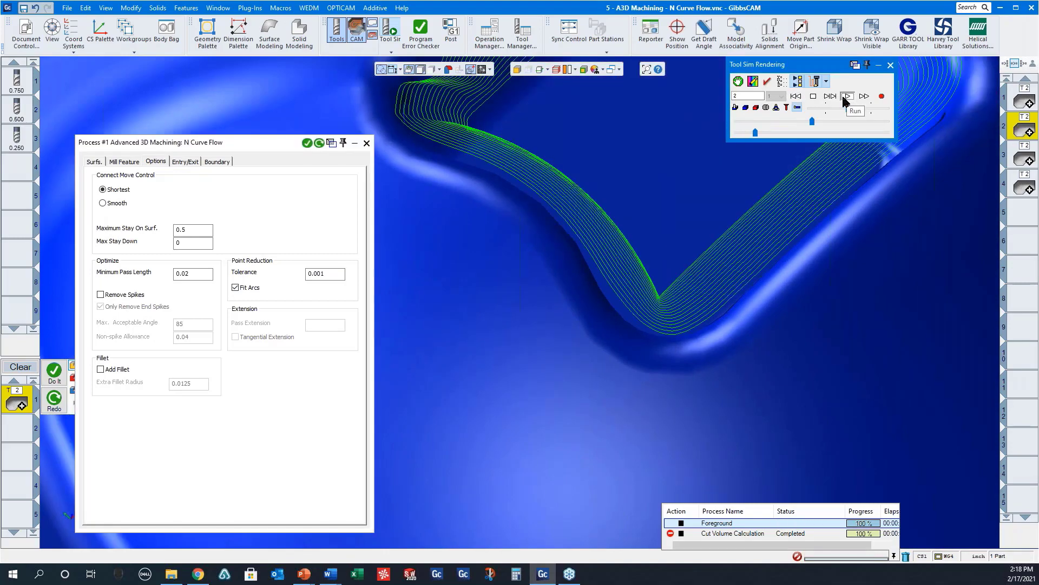
scroll(818, 231, down, 5)
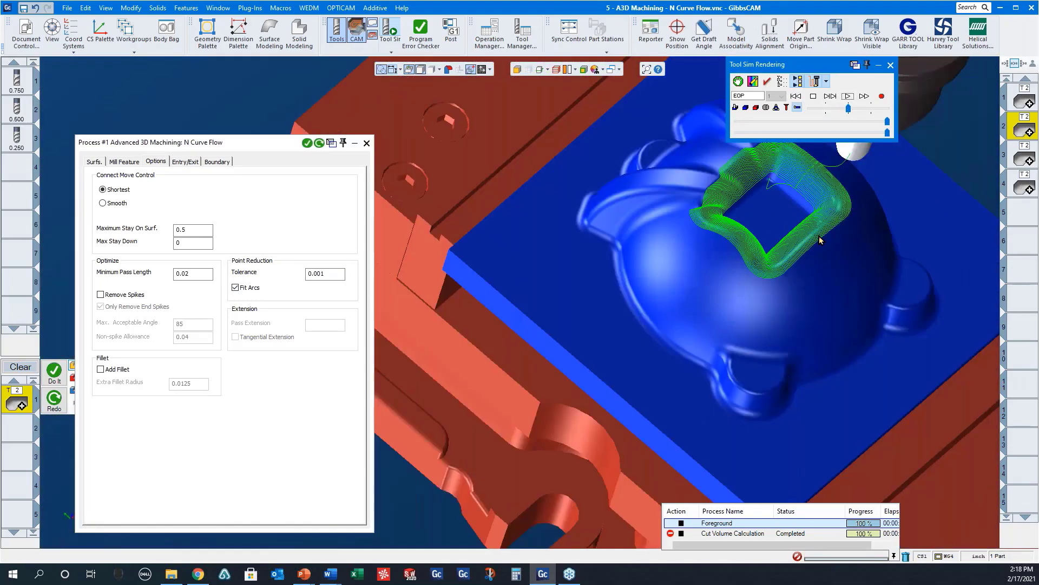
drag(784, 203, 834, 155)
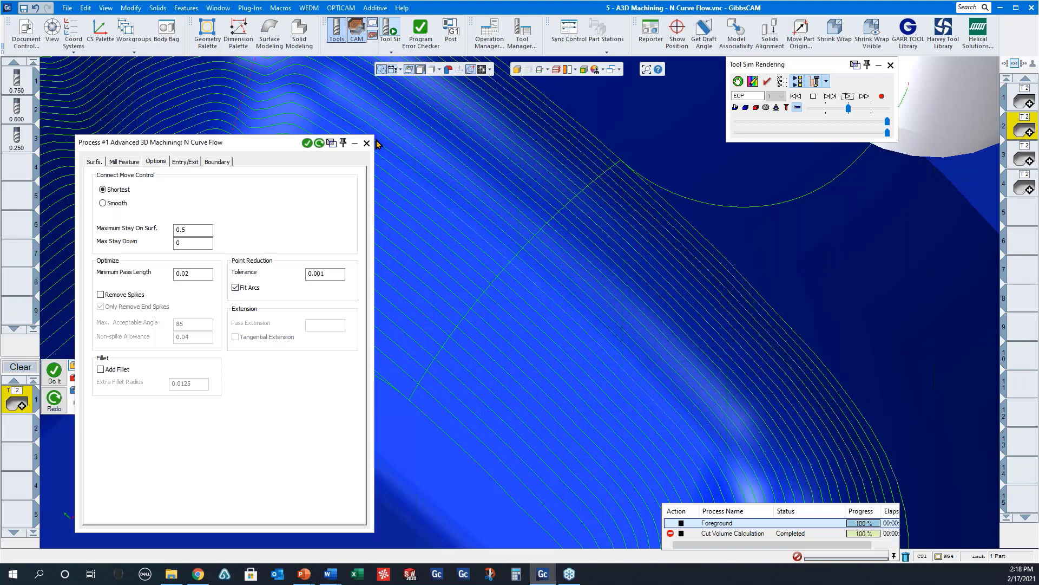
Step: Load the third operation, simulate its toolpath along the drive curves over the whole dome and close the simulation
click(1020, 163)
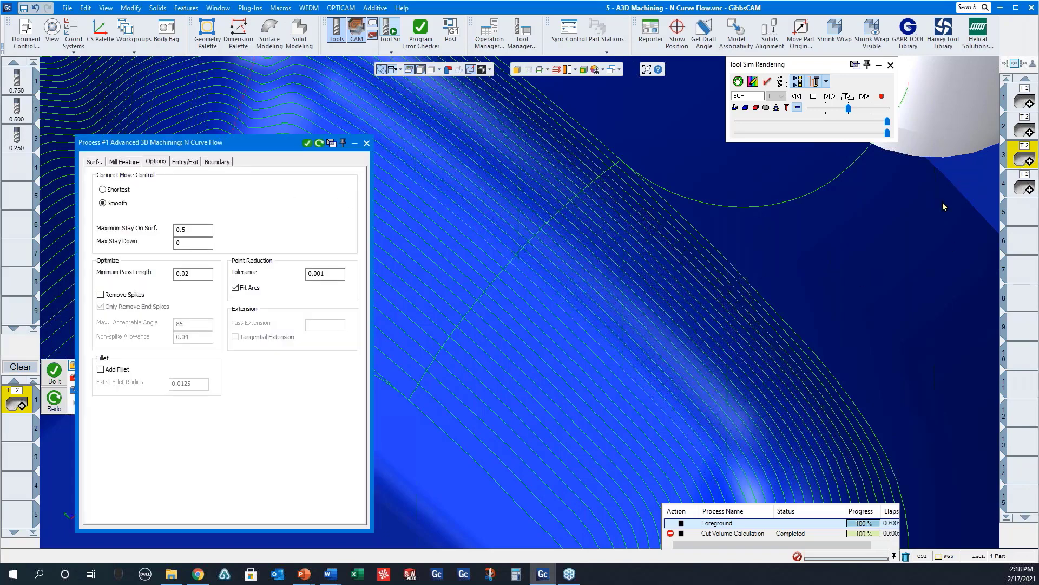
click(796, 96)
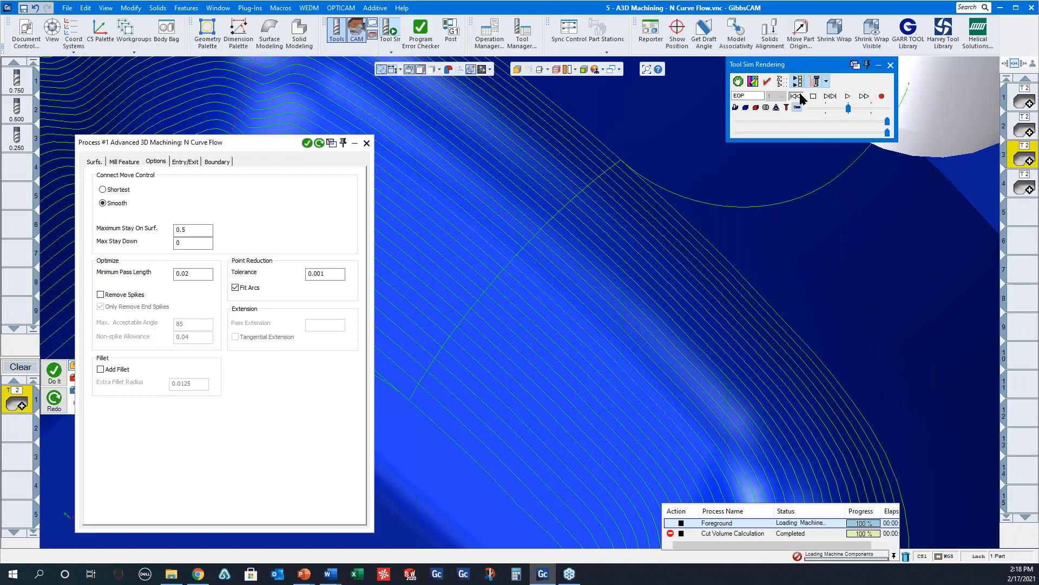
click(847, 96)
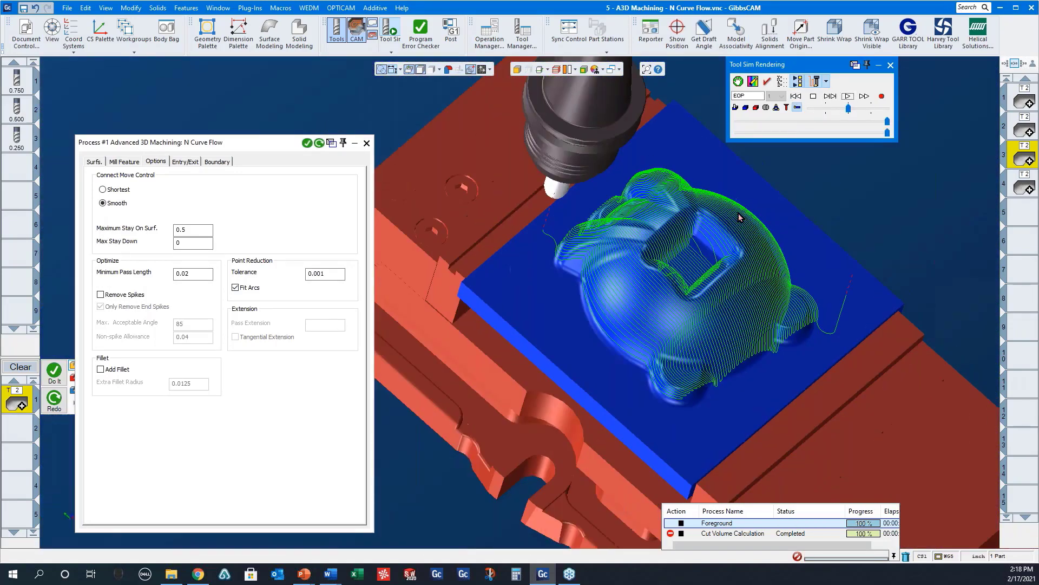
scroll(739, 217, down, 1)
middle_drag(711, 218, 570, 262)
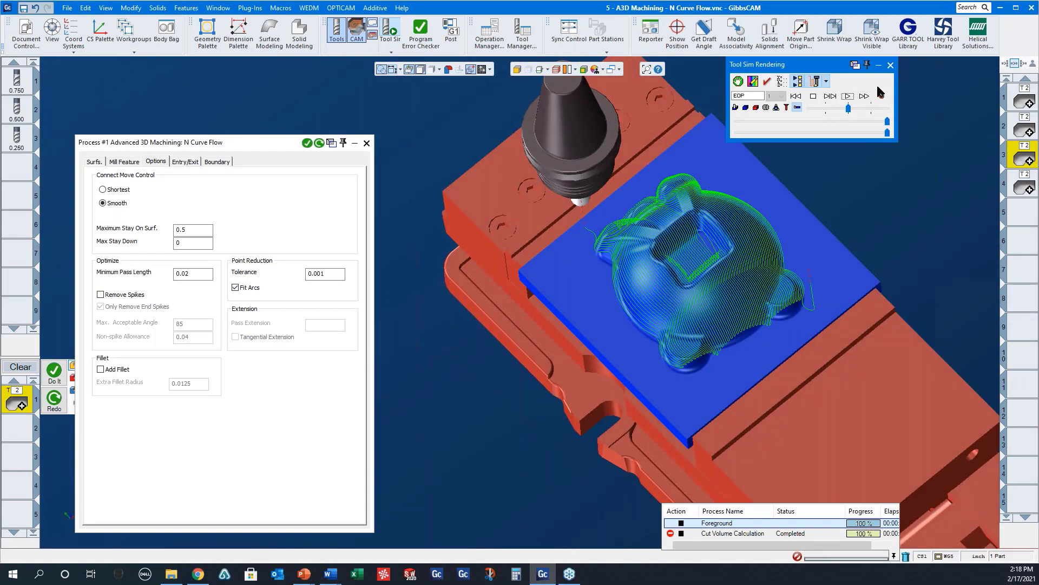
click(889, 66)
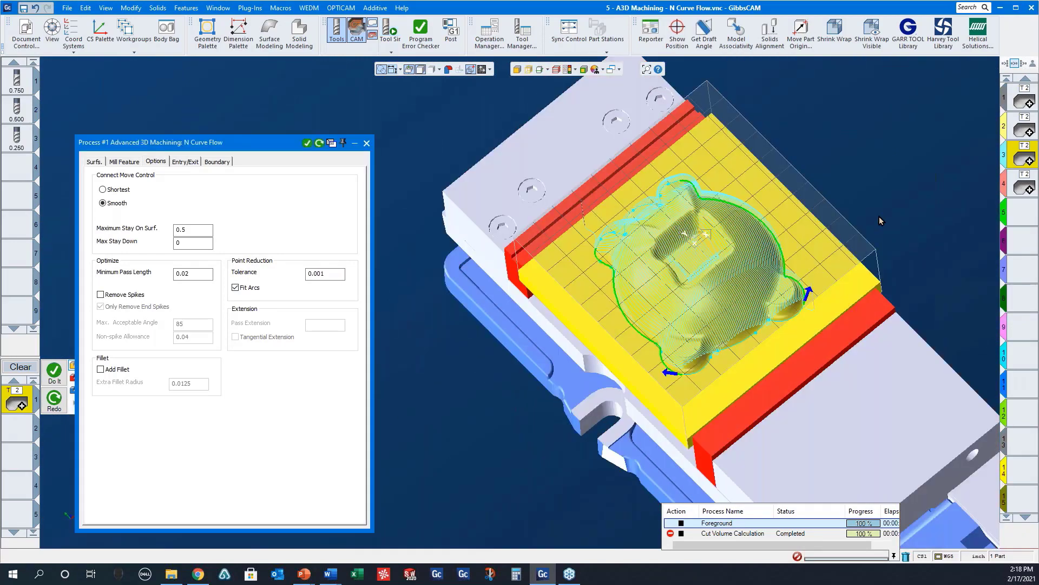
Step: Review the third operation's selected drive curves from the top view and examine the passes along the dome's outer edge
middle_drag(880, 216, 799, 310)
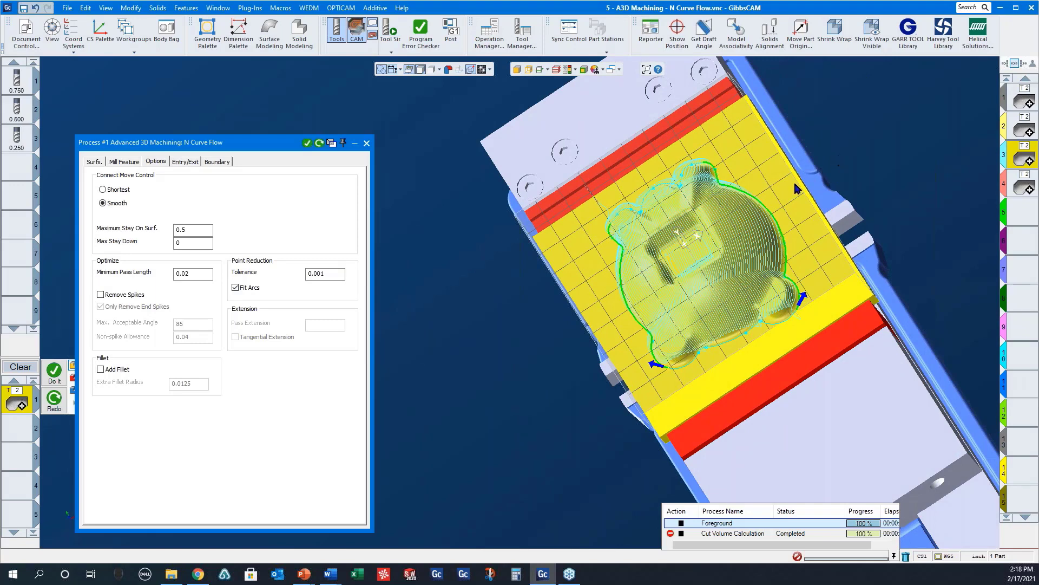
click(52, 32)
click(950, 80)
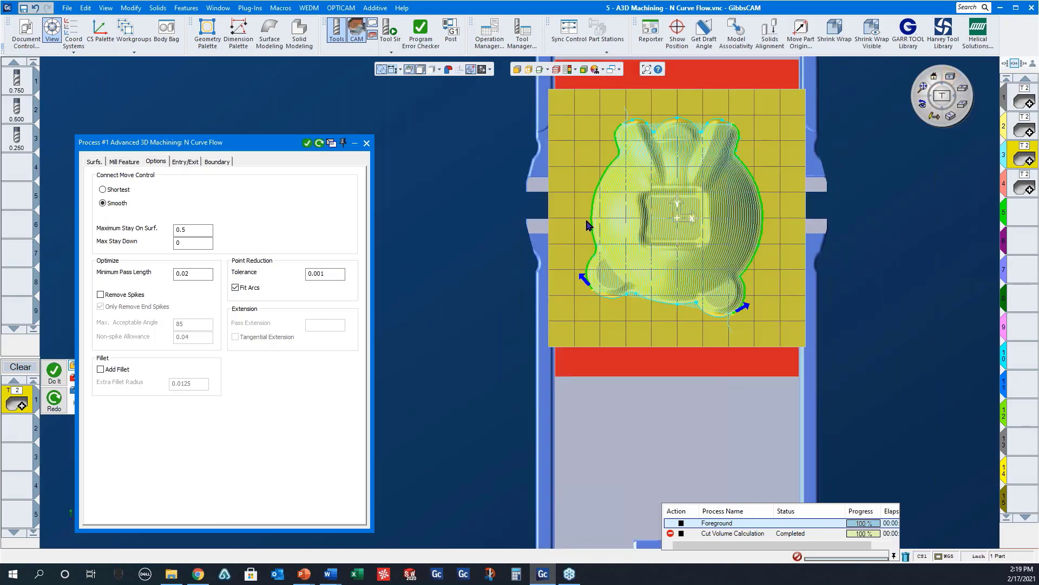
click(93, 162)
click(274, 370)
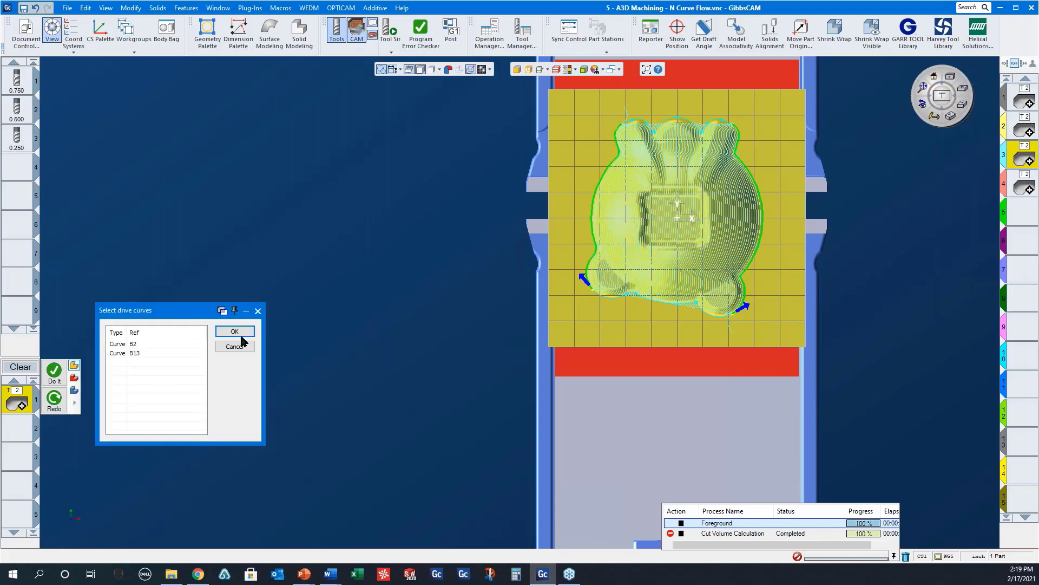
click(235, 334)
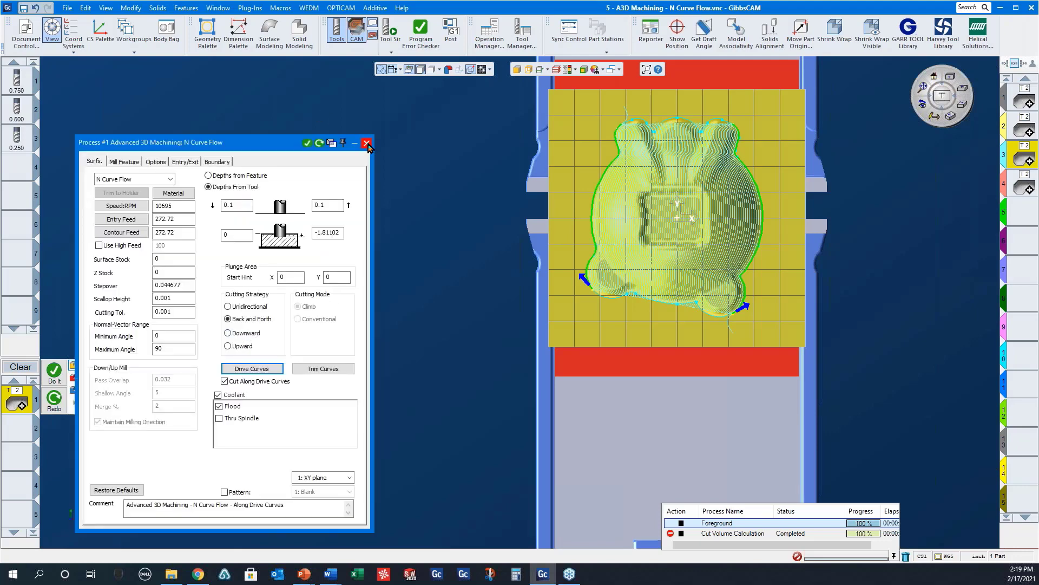
drag(481, 208, 792, 359)
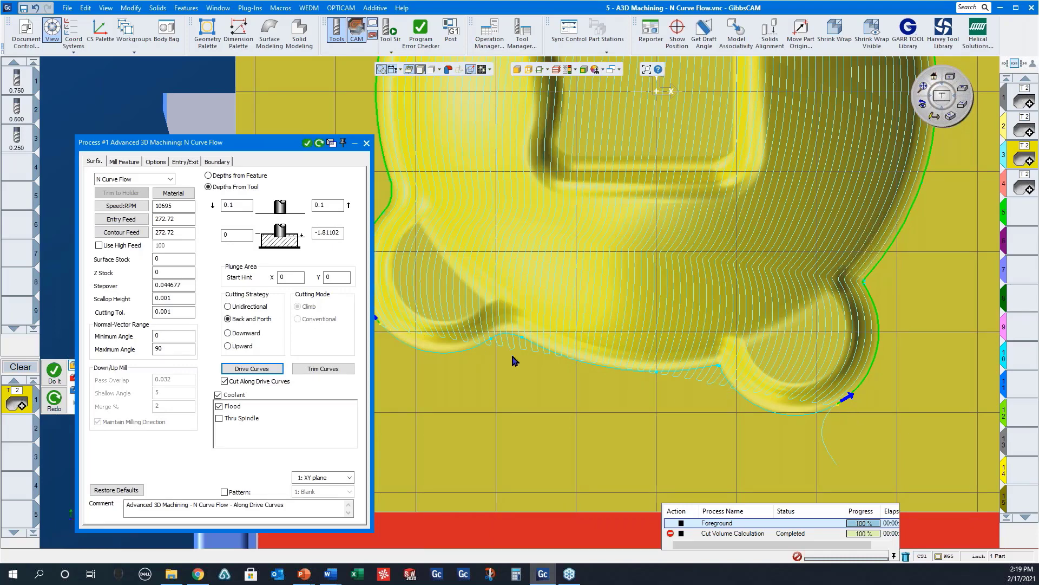
scroll(718, 366, down, 5)
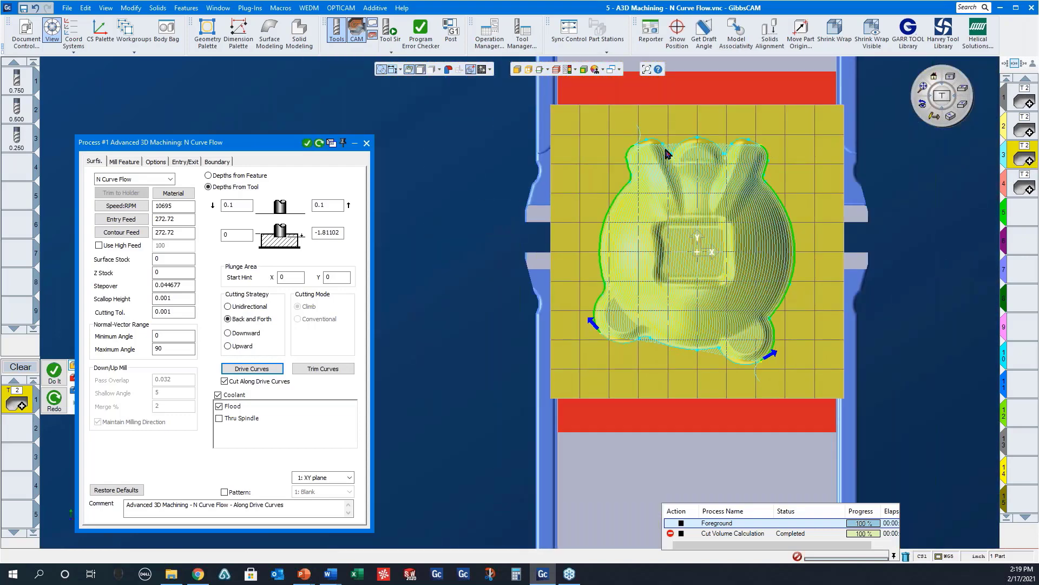
Step: Load the fourth operation, review its surface parameters and passes across the drive curves with trim curves, and close the process dialog
click(1025, 186)
double_click(1023, 186)
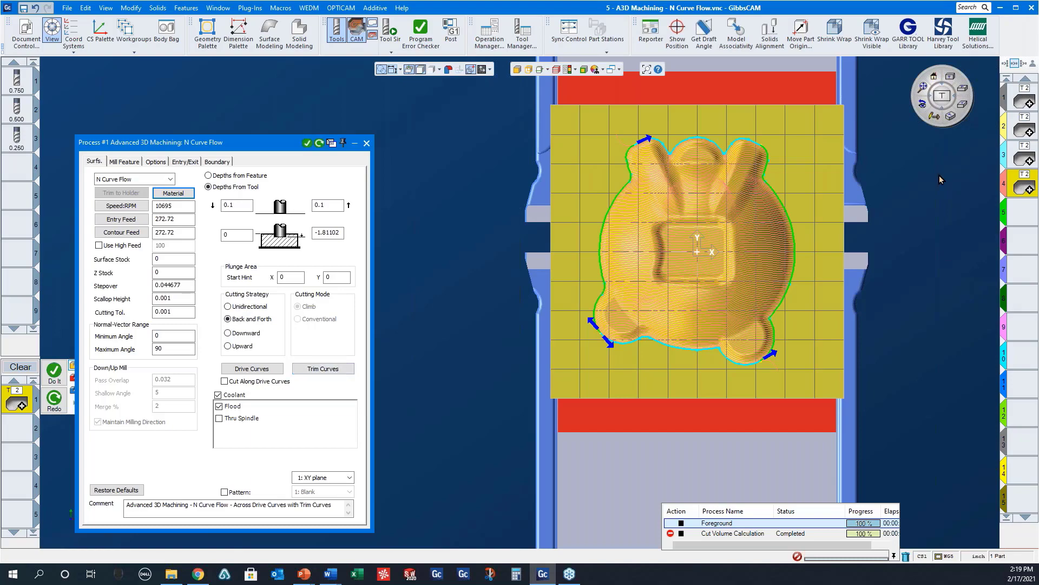
drag(683, 388, 855, 281)
middle_drag(749, 441, 760, 384)
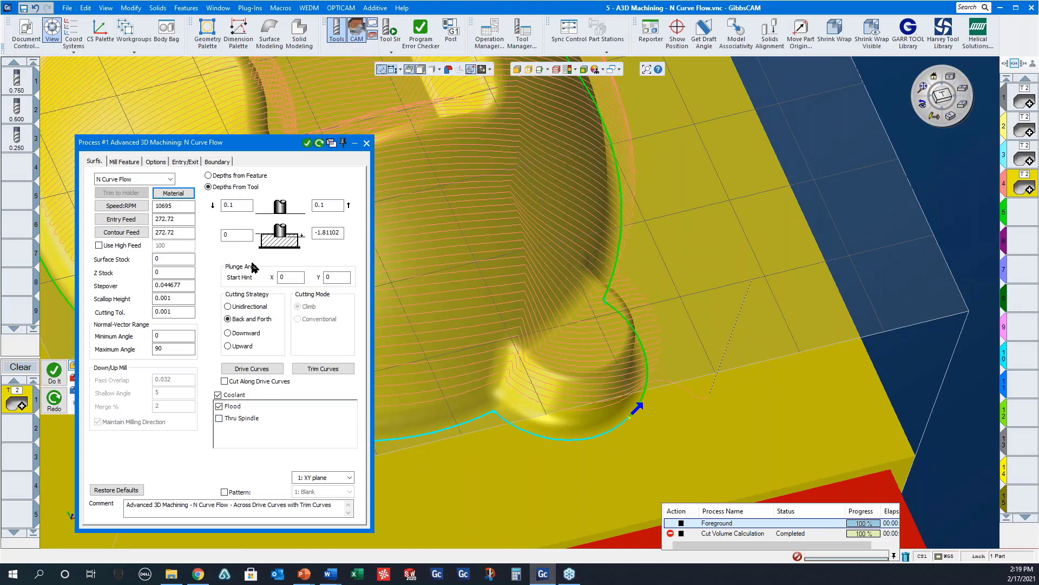
click(366, 144)
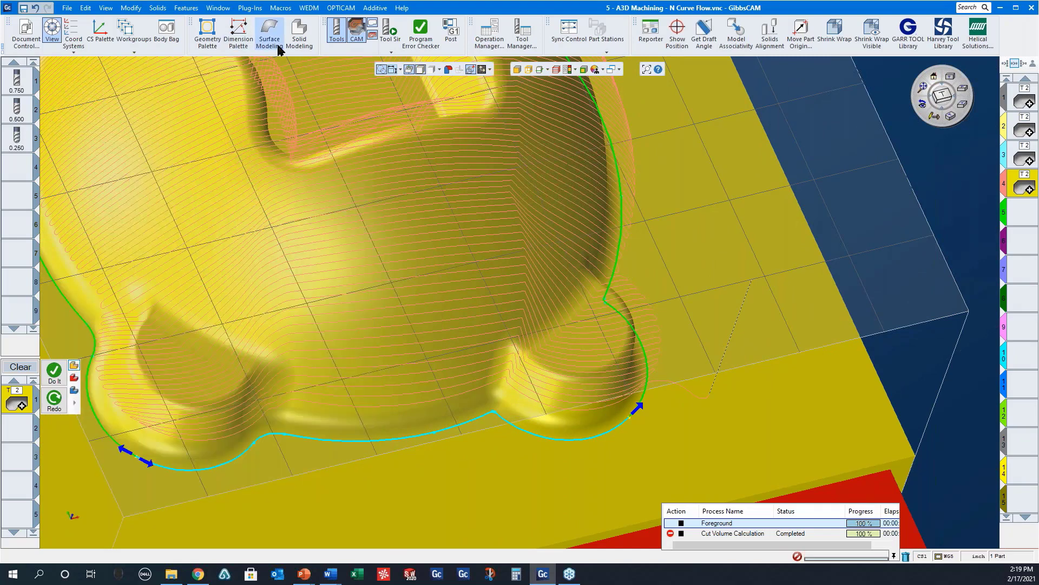
Step: Run the tool simulation of the fourth N Curve Flow operation to its end and inspect the toolpath from the top view
click(393, 35)
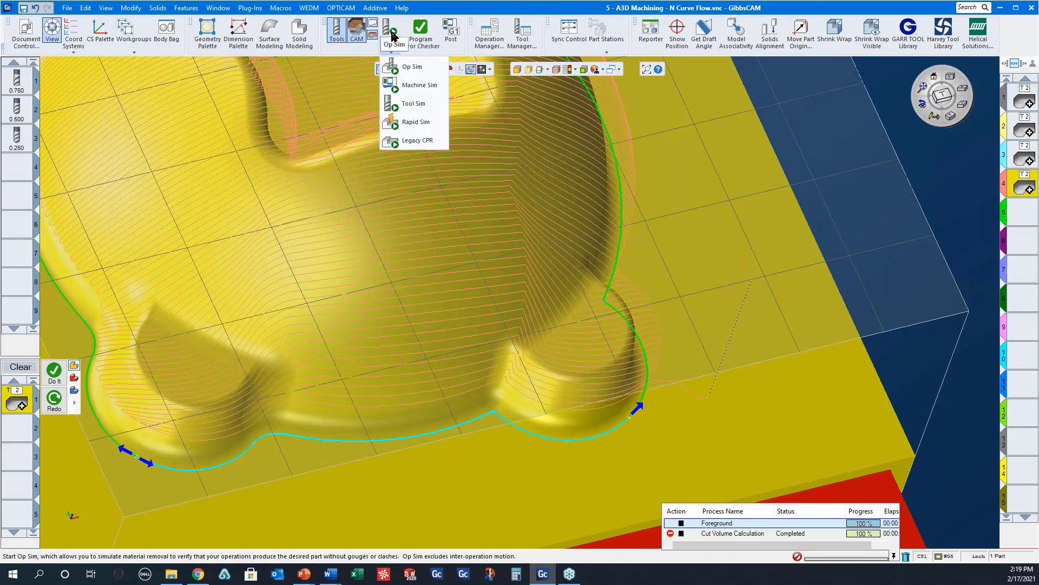
click(414, 103)
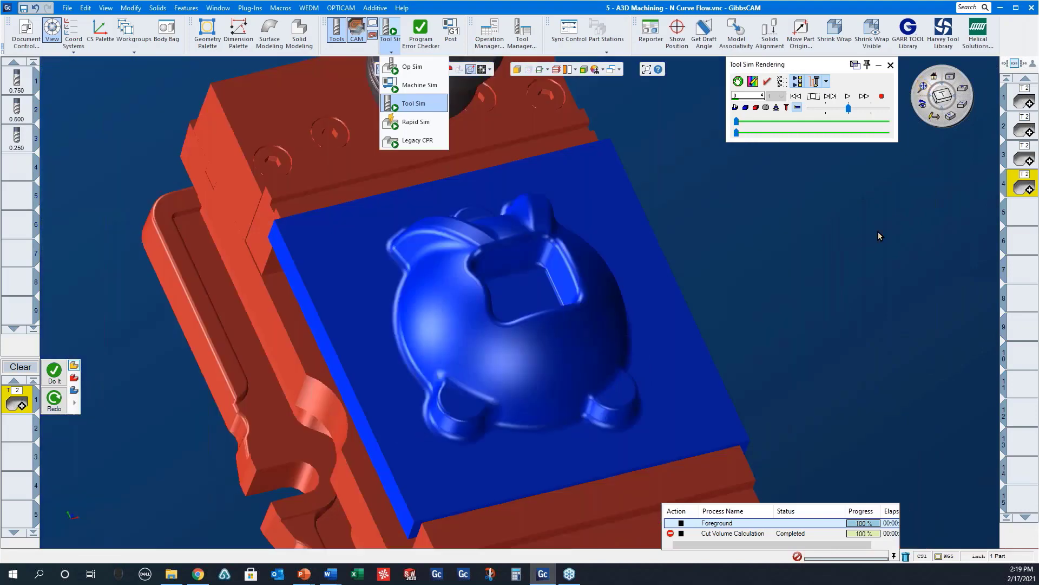
click(847, 98)
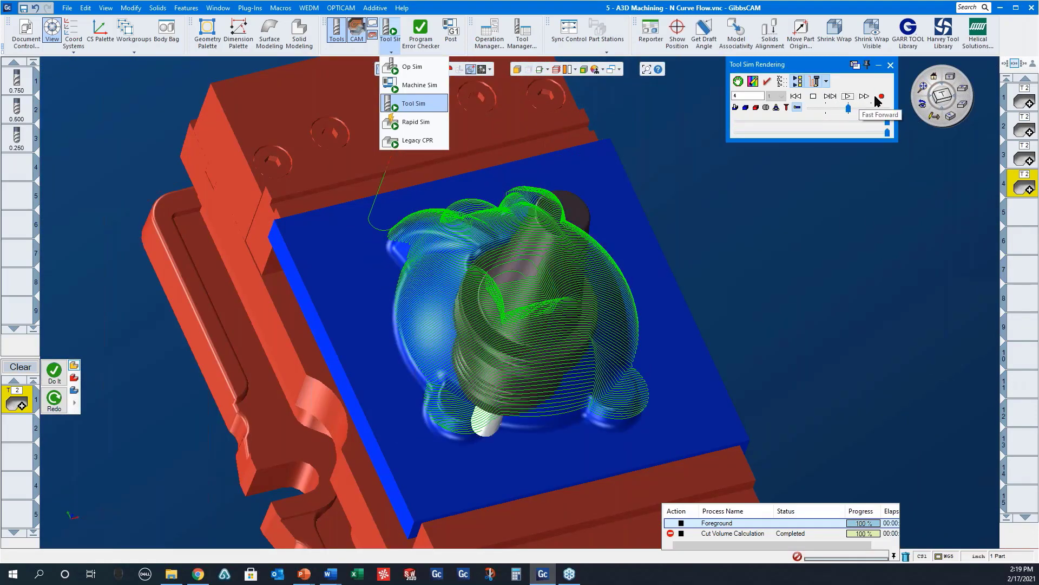
click(848, 97)
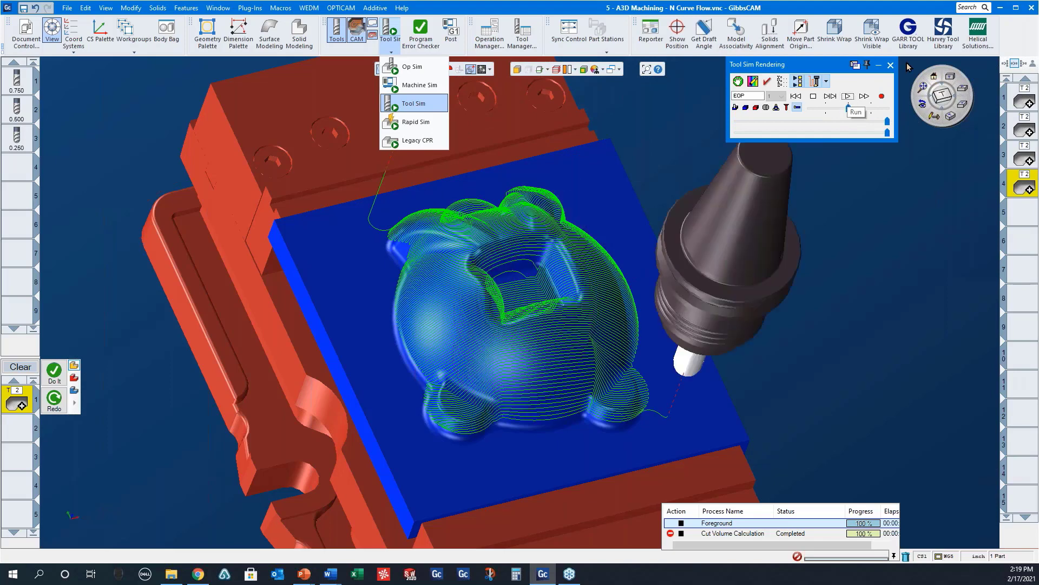
click(942, 97)
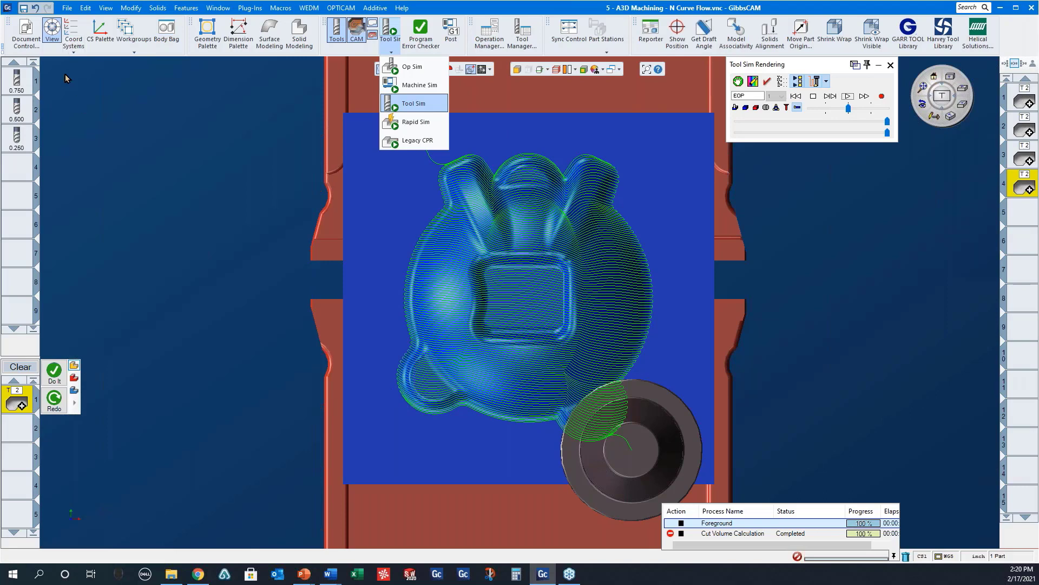
Step: Open the part file 6 - A3D Machining - Curve Projection.vnc without saving changes to the N Curve Flow part
click(67, 8)
click(82, 43)
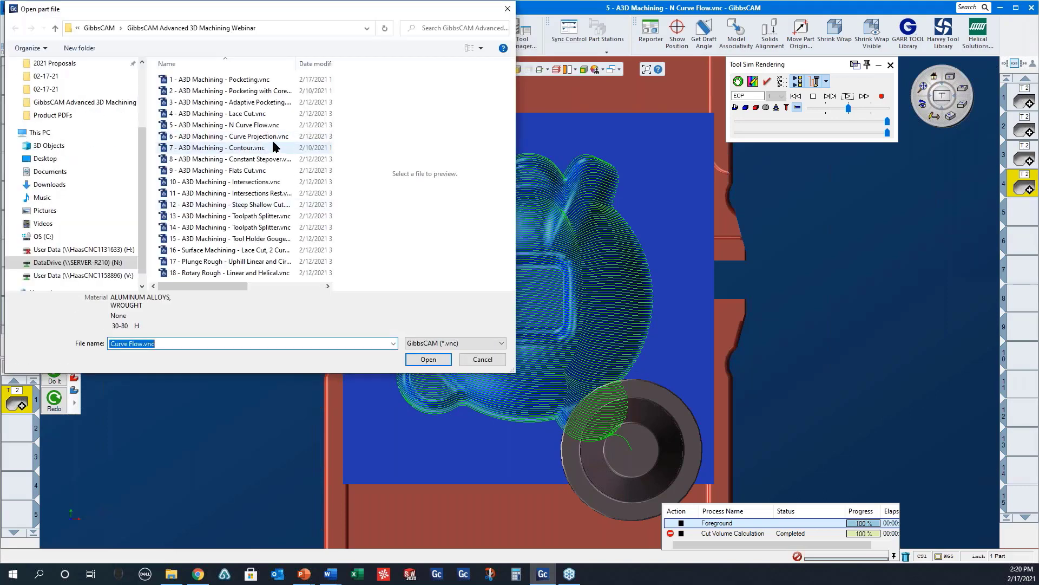
click(274, 139)
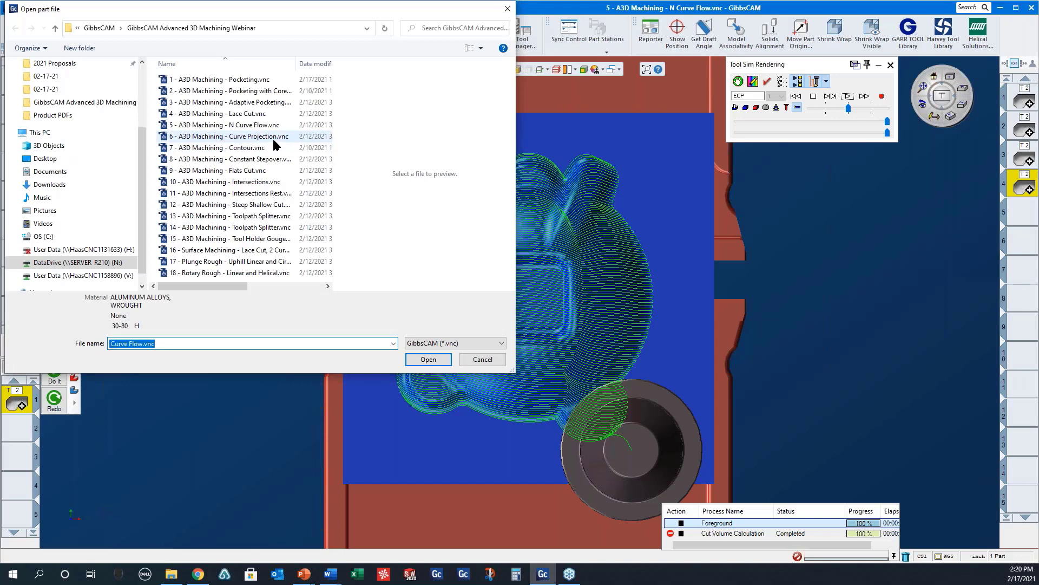
click(428, 360)
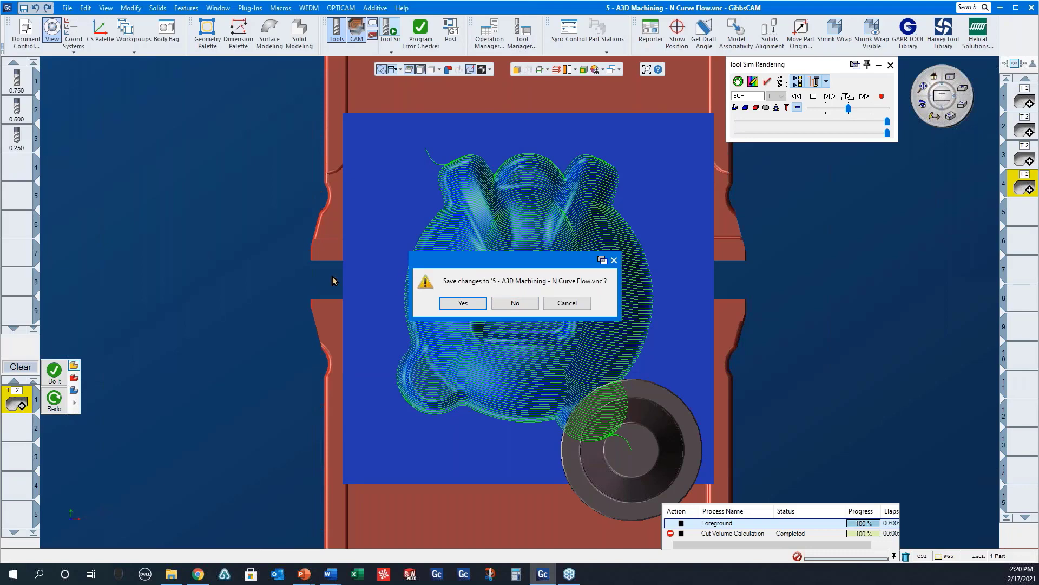
click(515, 302)
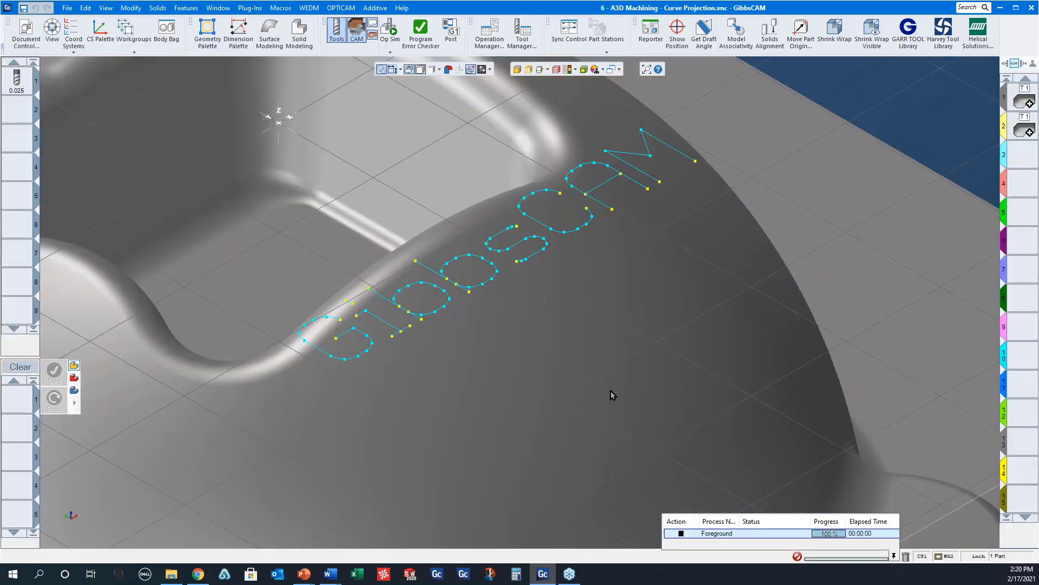
Step: Load the first Curve Projection operation and review its surface parameters and the text curves selected above the dome
scroll(713, 355, down, 3)
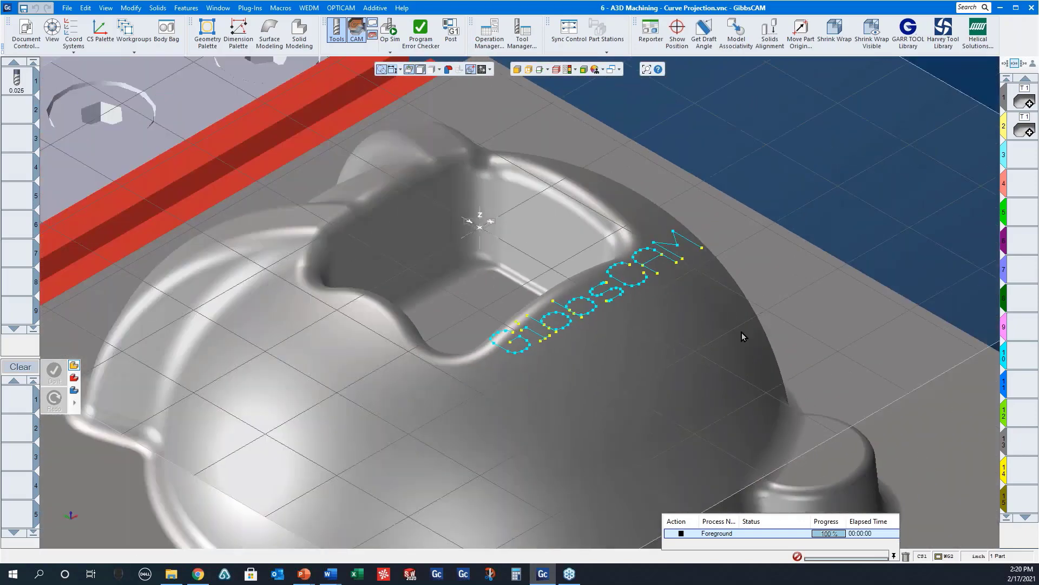
click(1018, 107)
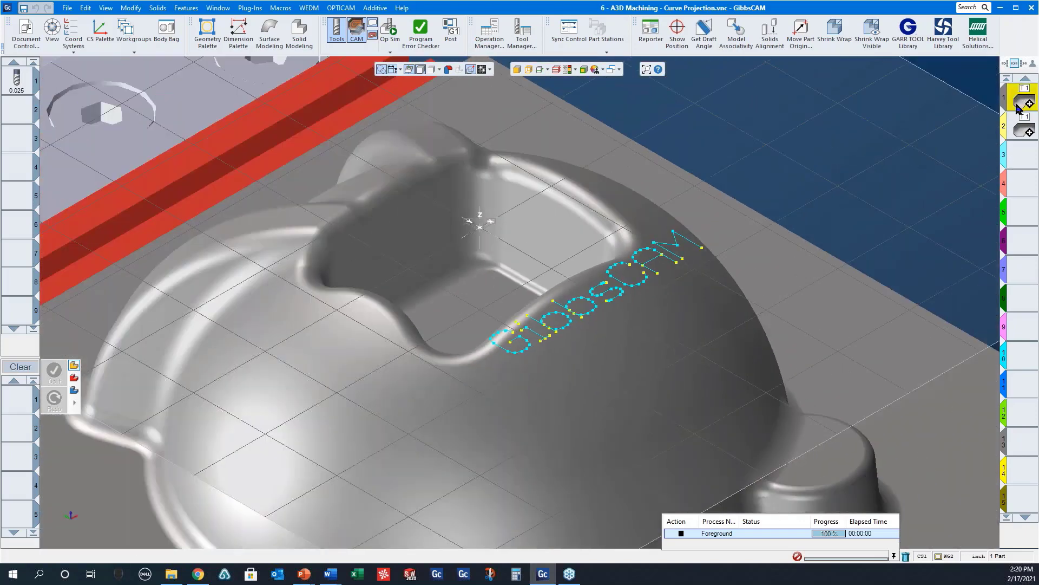
double_click(1018, 109)
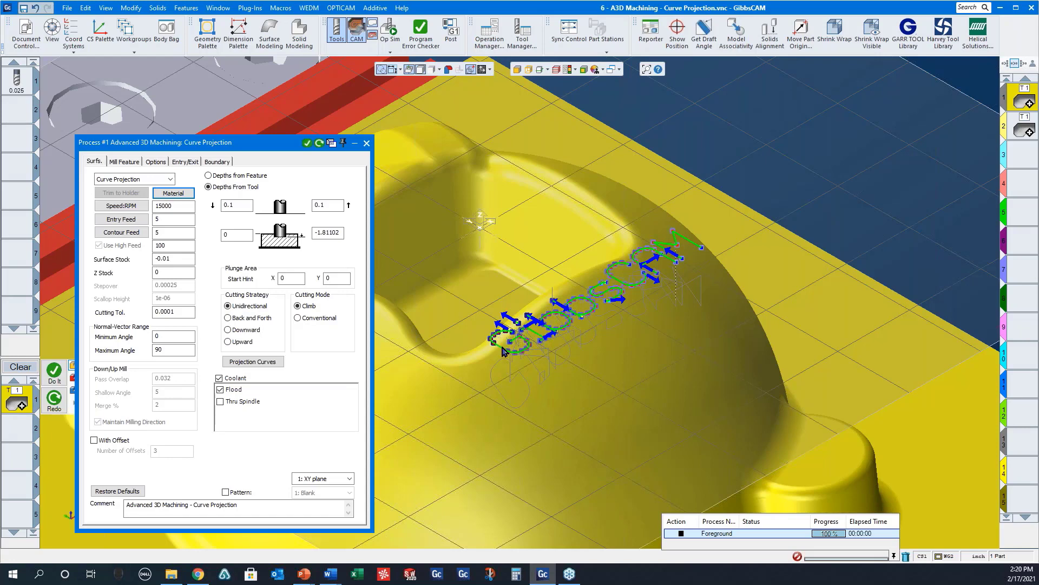
Step: Run the Op Sim of the first operation, inspect the text engraved on the dome, and close the simulation and process dialog
click(390, 32)
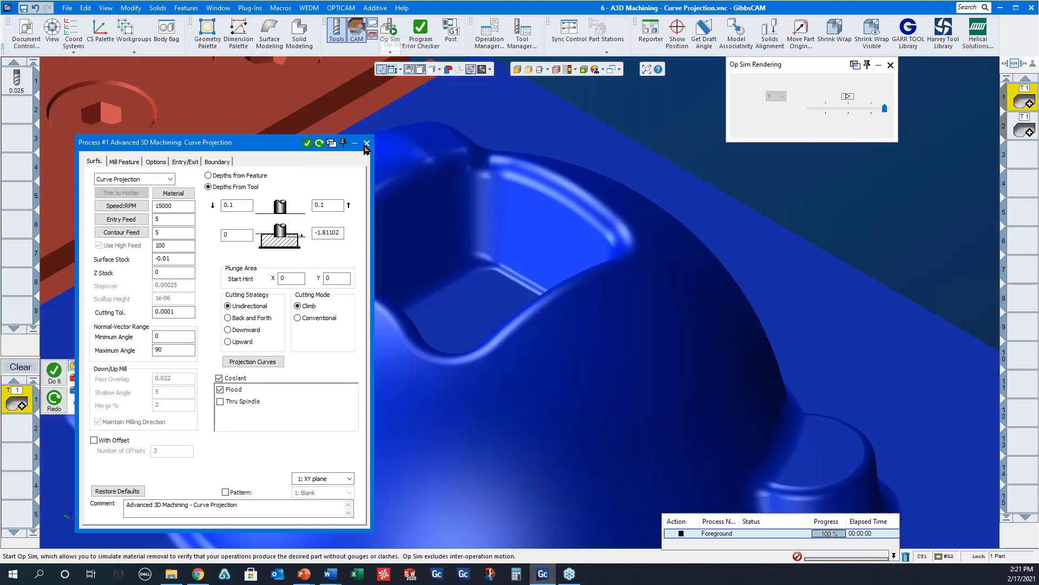
click(367, 144)
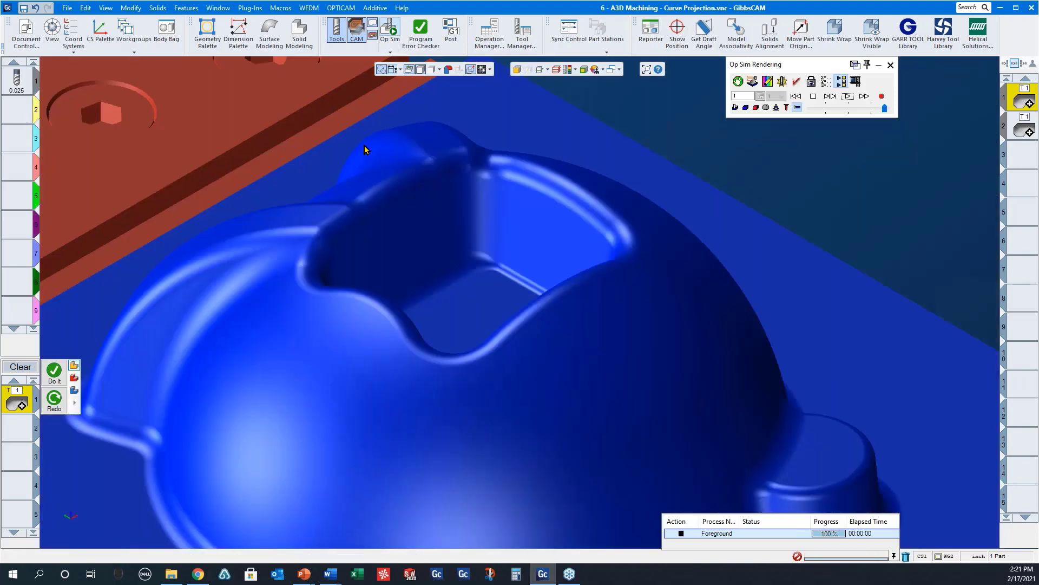
click(847, 98)
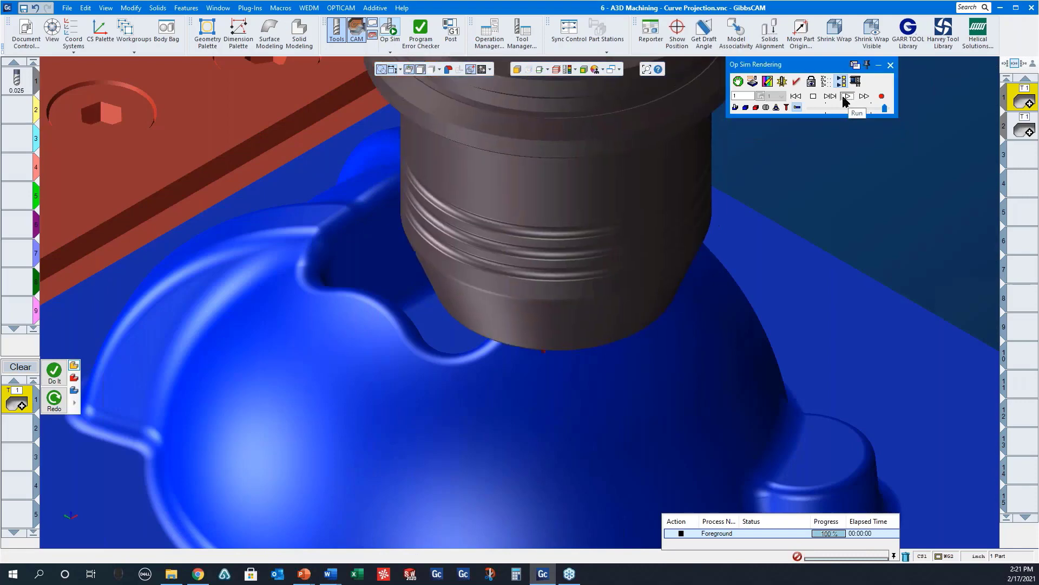
middle_drag(690, 330, 564, 267)
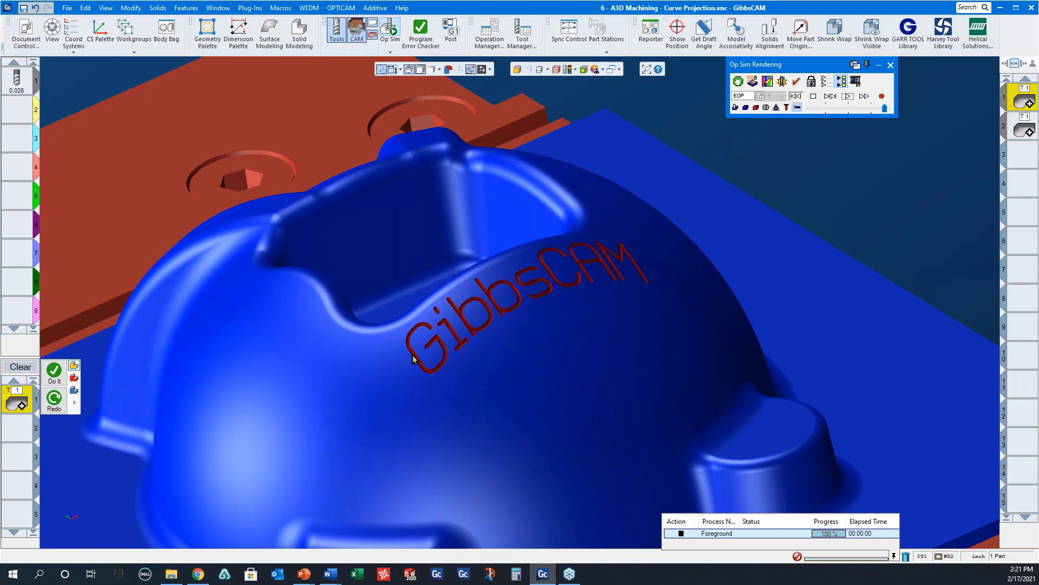
click(889, 68)
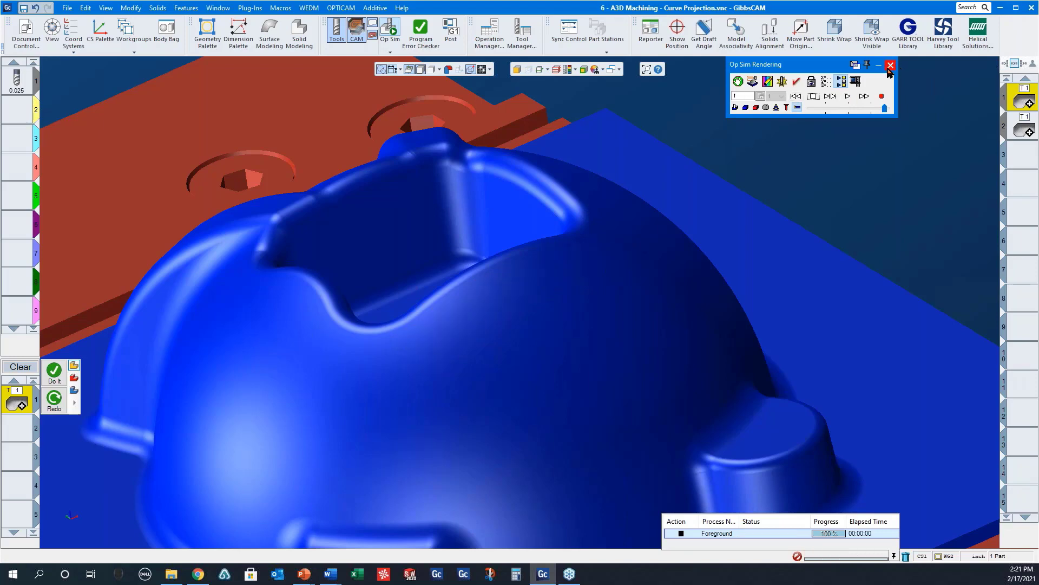
click(890, 65)
Step: Load the second Curve Projection operation and examine its stepover, number of offsets and the offset passes around the letters
click(1033, 129)
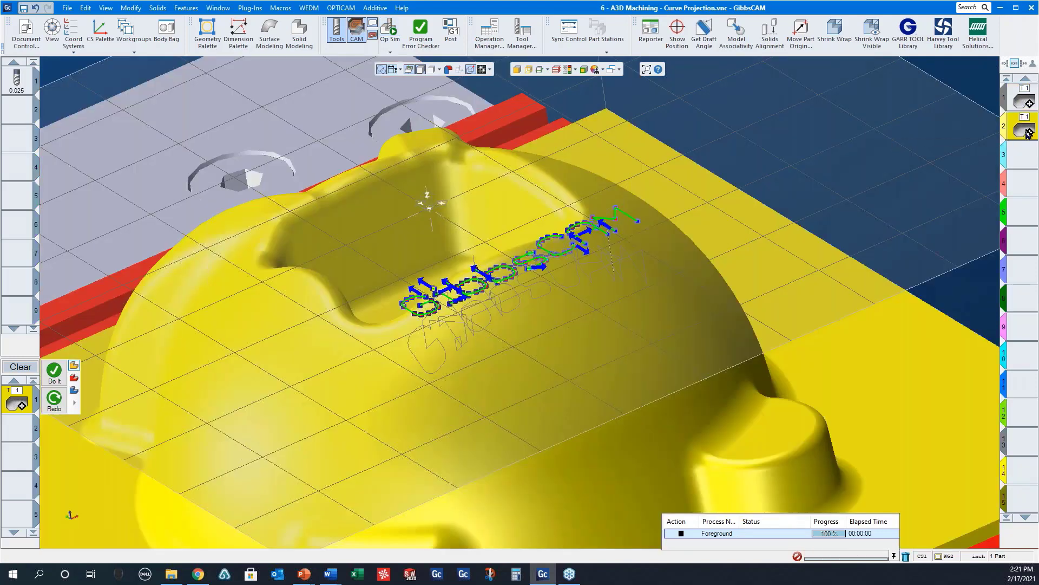
double_click(1033, 129)
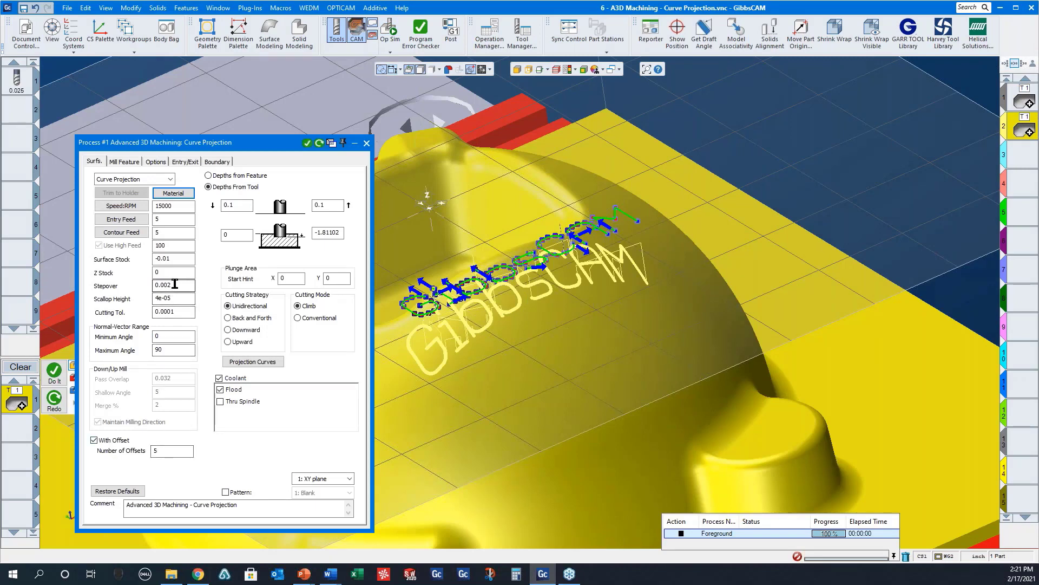
drag(405, 377, 486, 304)
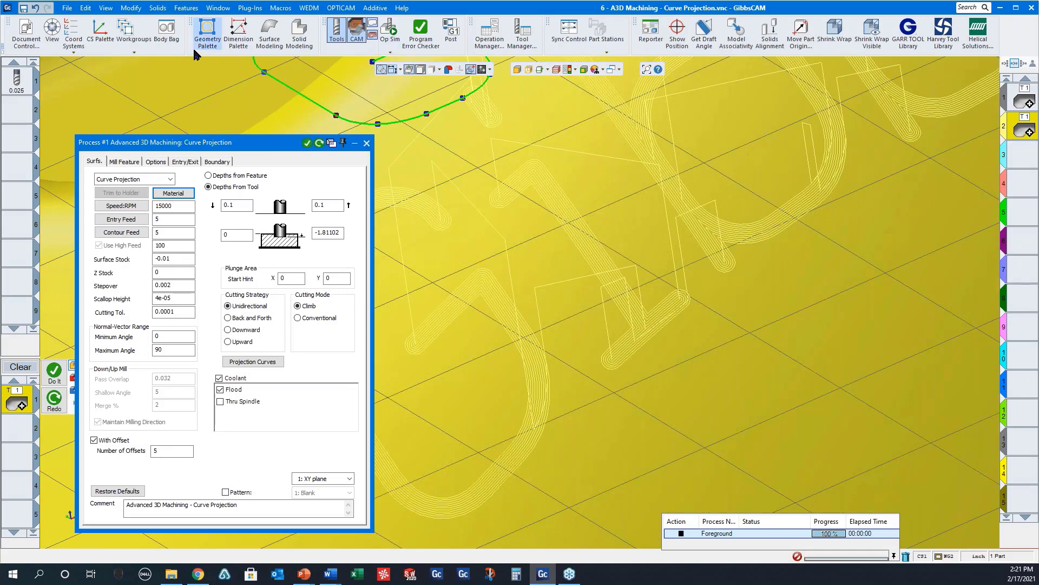
Step: View the whole dome from the front, review the second operation's entry, exit and retract settings, and close the process dialog
click(52, 28)
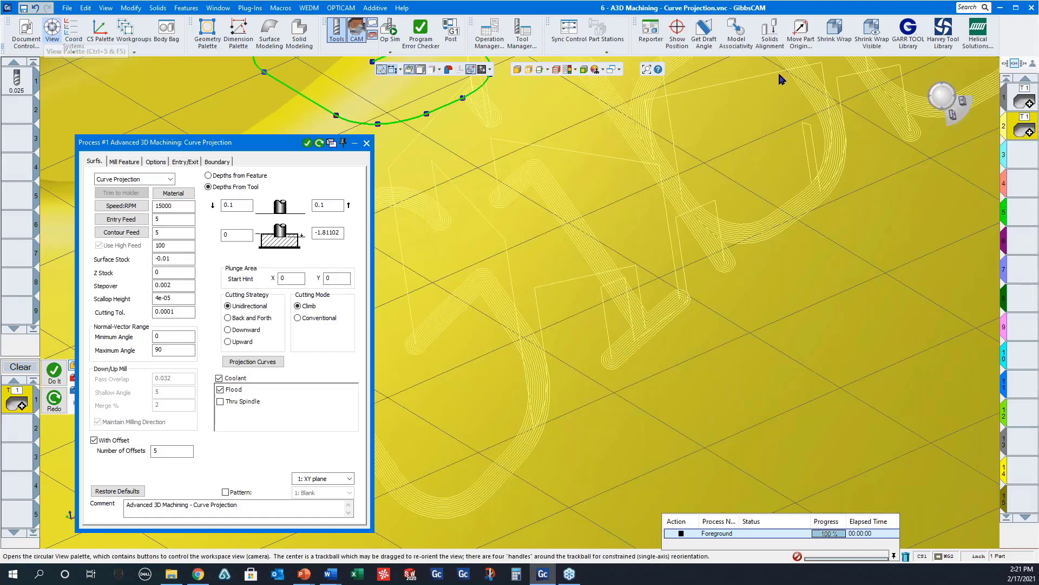
click(963, 90)
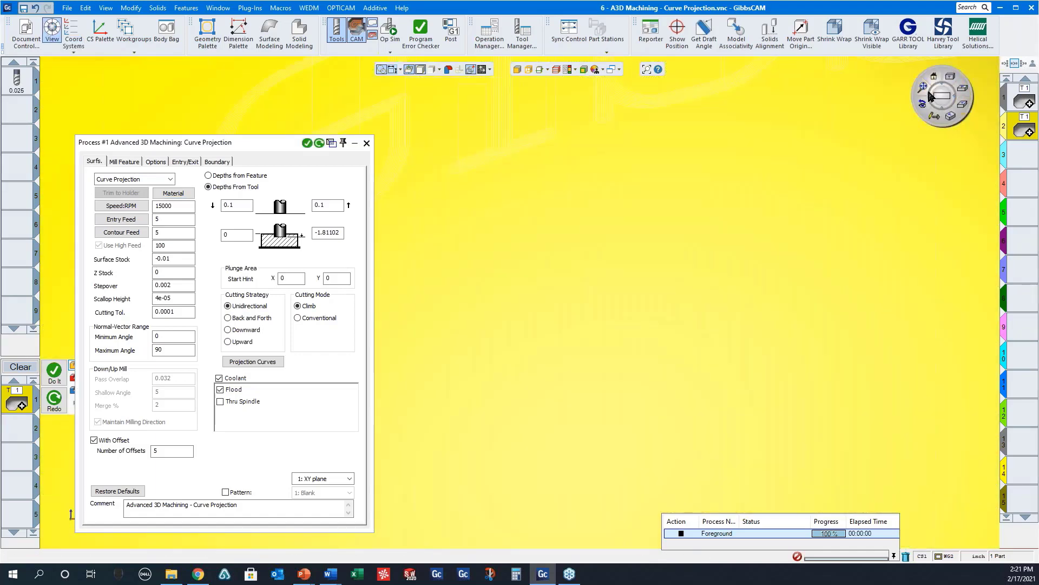
click(925, 89)
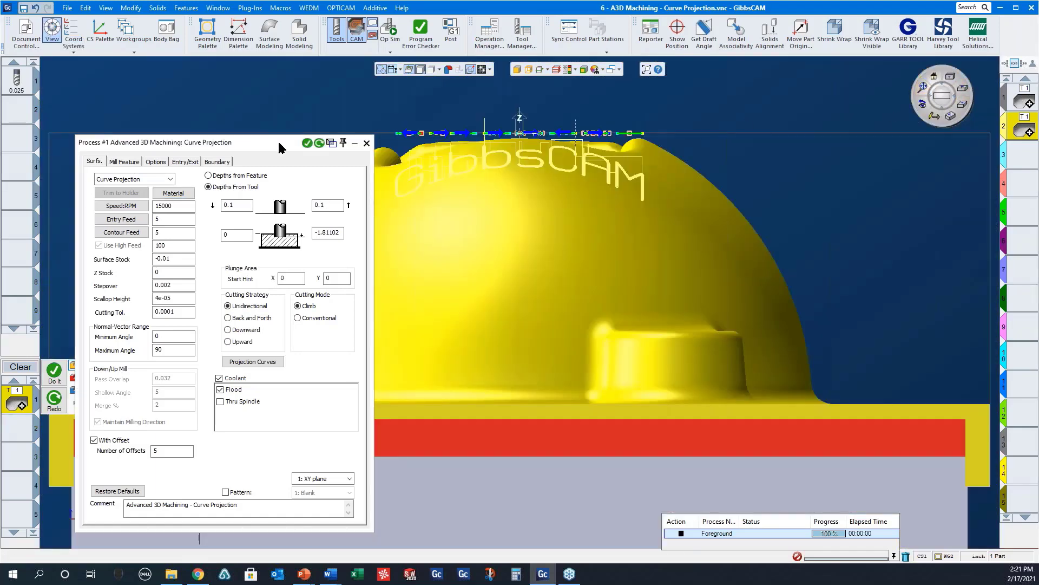
drag(280, 144, 252, 238)
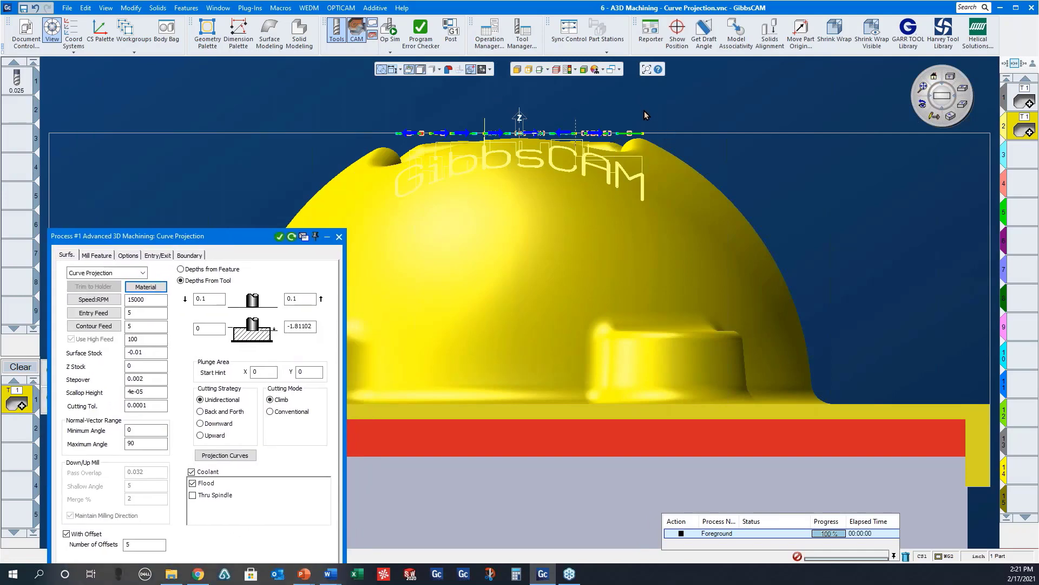
click(156, 256)
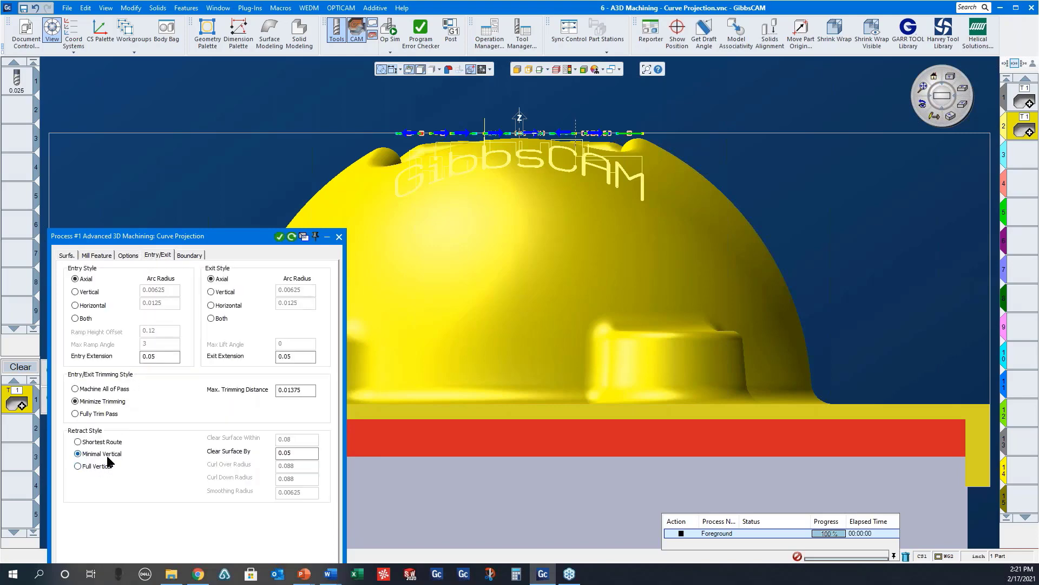
click(339, 237)
Step: Examine the retract moves between the projected letters and the flat text curves above the dome up close
drag(391, 103, 670, 234)
middle_drag(683, 331, 944, 236)
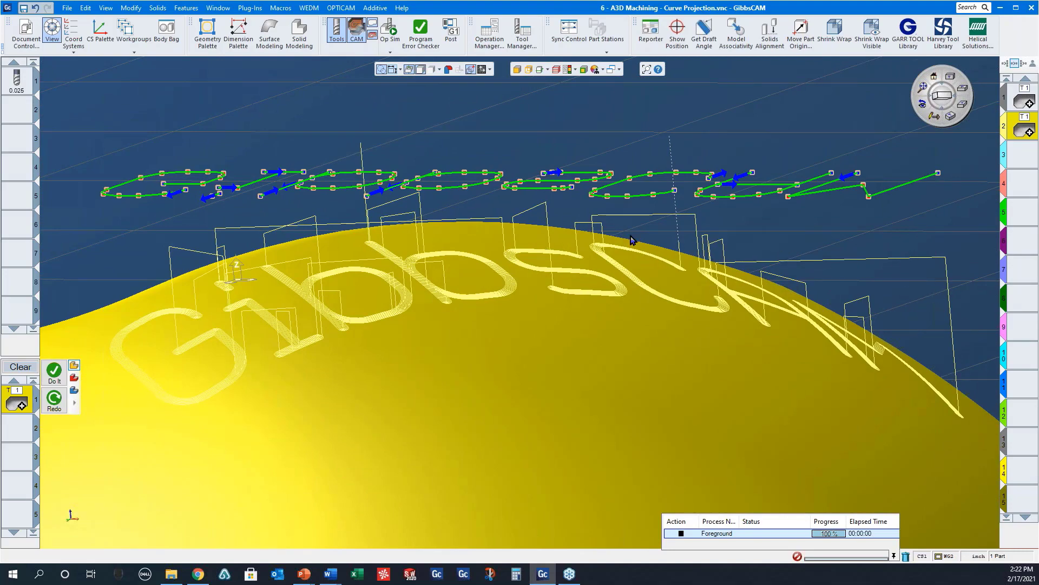
middle_drag(631, 240, 677, 328)
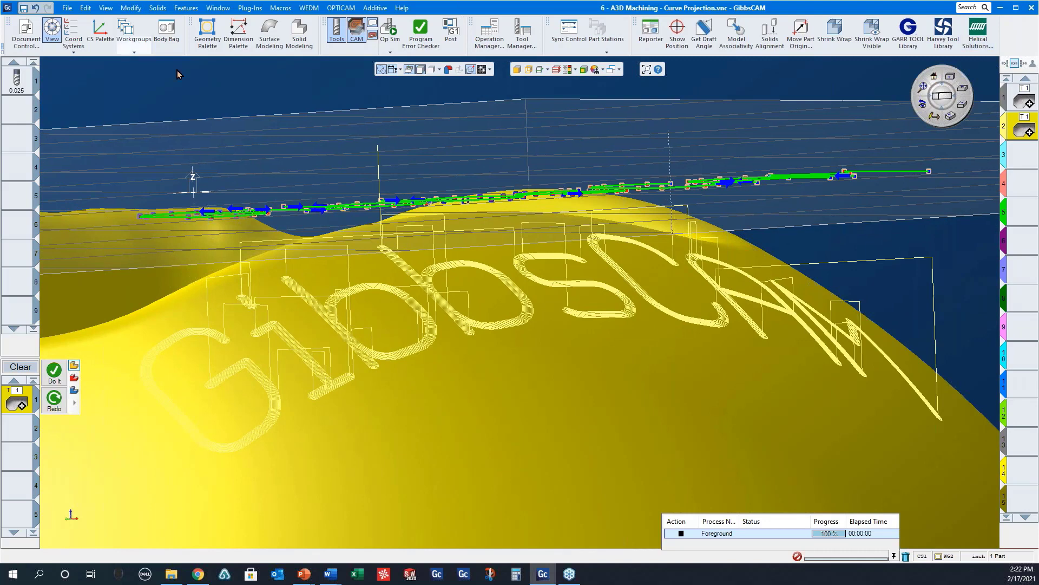
Step: Run the Op Sim of the second operation, inspect the widened engraved text up close, and display the source geometry above it
click(390, 30)
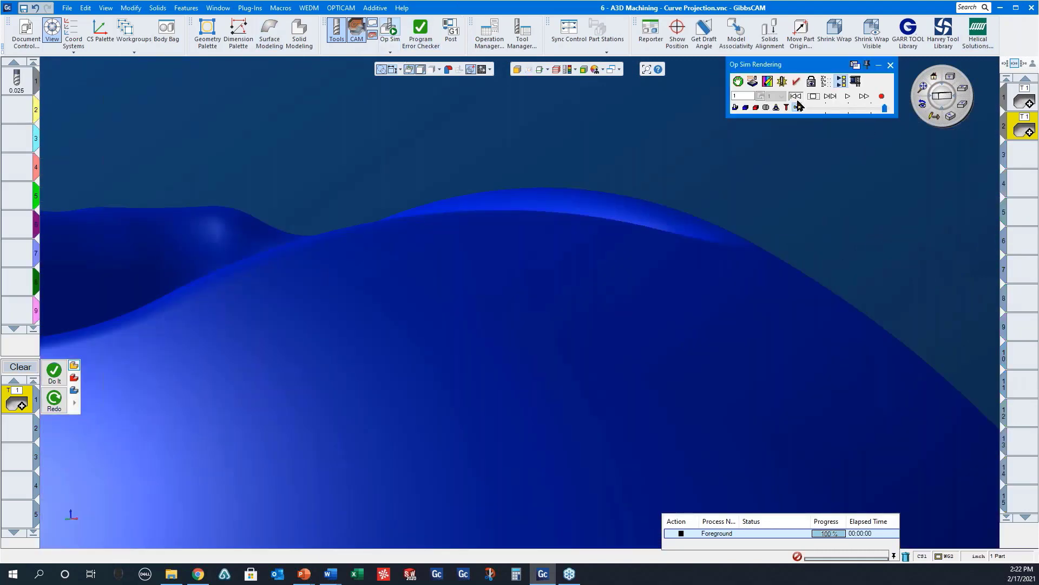
click(848, 97)
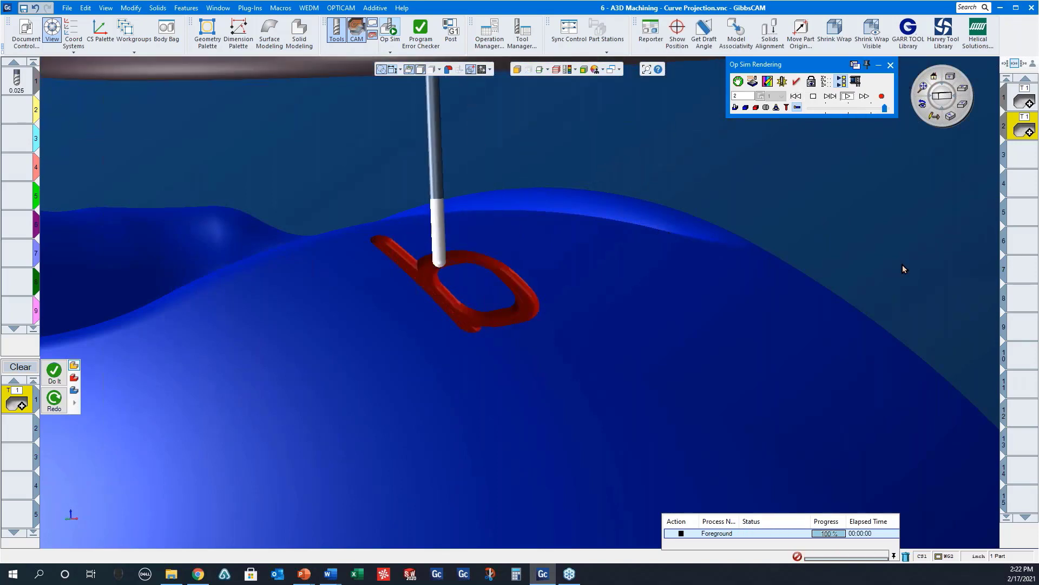
click(922, 88)
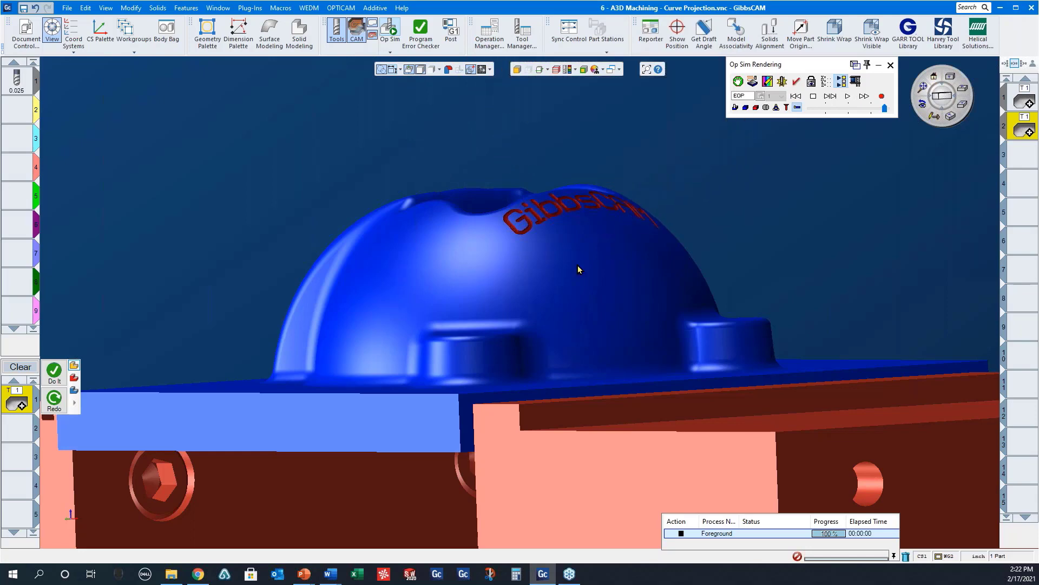
middle_drag(702, 237, 624, 374)
drag(477, 115, 754, 277)
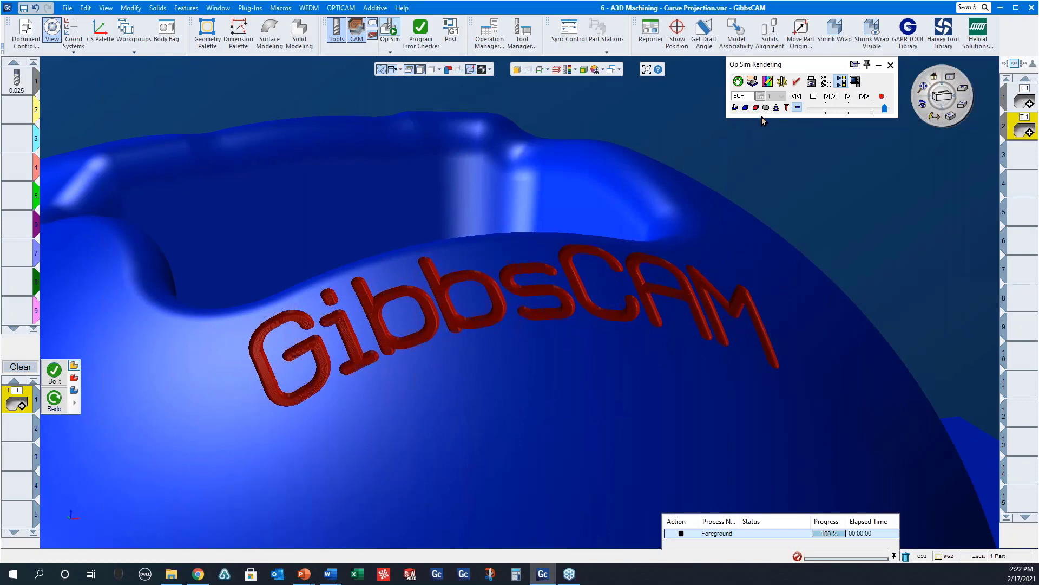
click(776, 107)
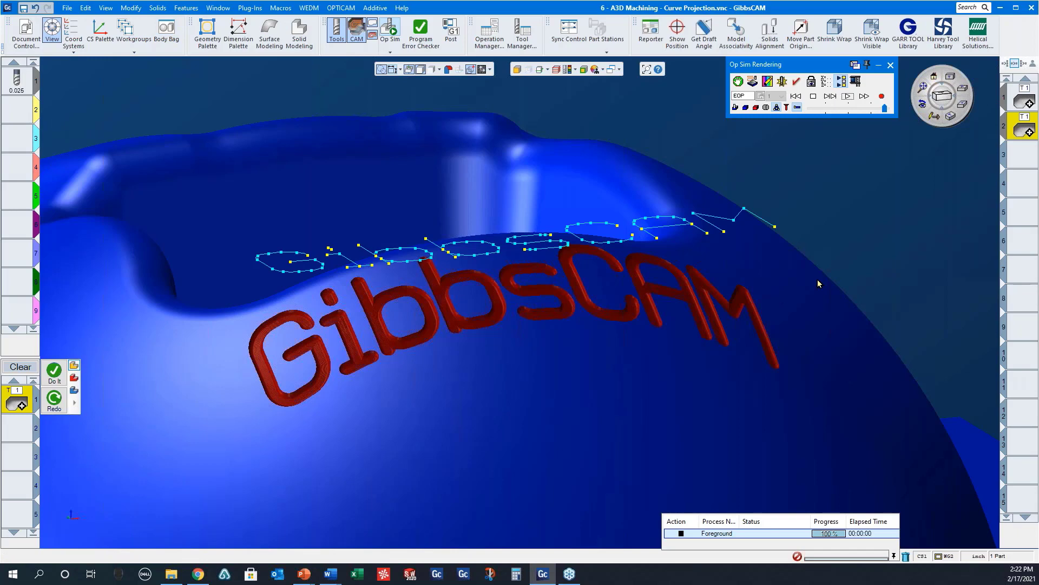
Step: Open the part file 7 - A3D Machining - Contour.vnc without saving the changes to the Curve Projection part
click(67, 8)
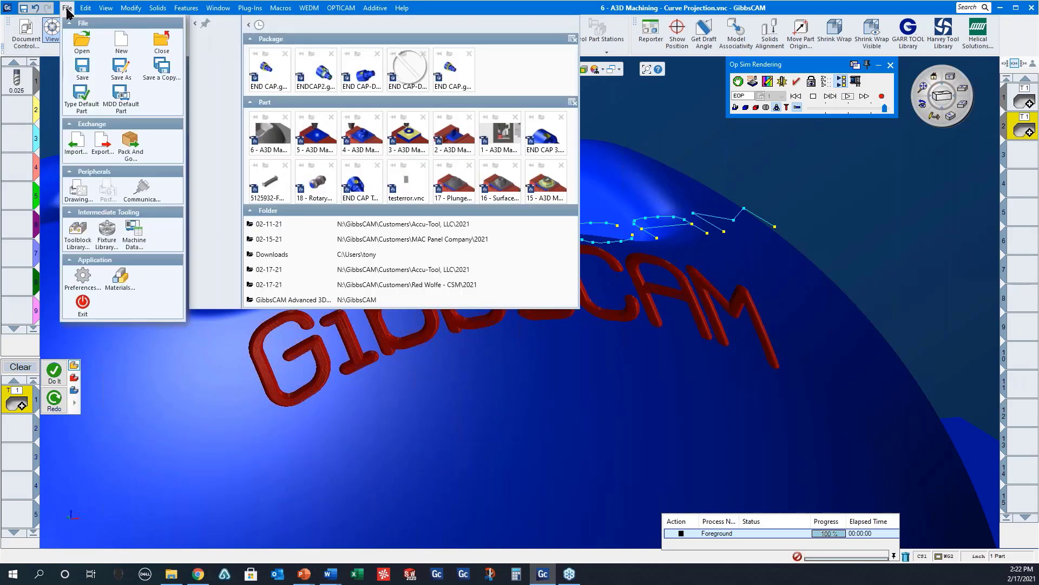
click(82, 42)
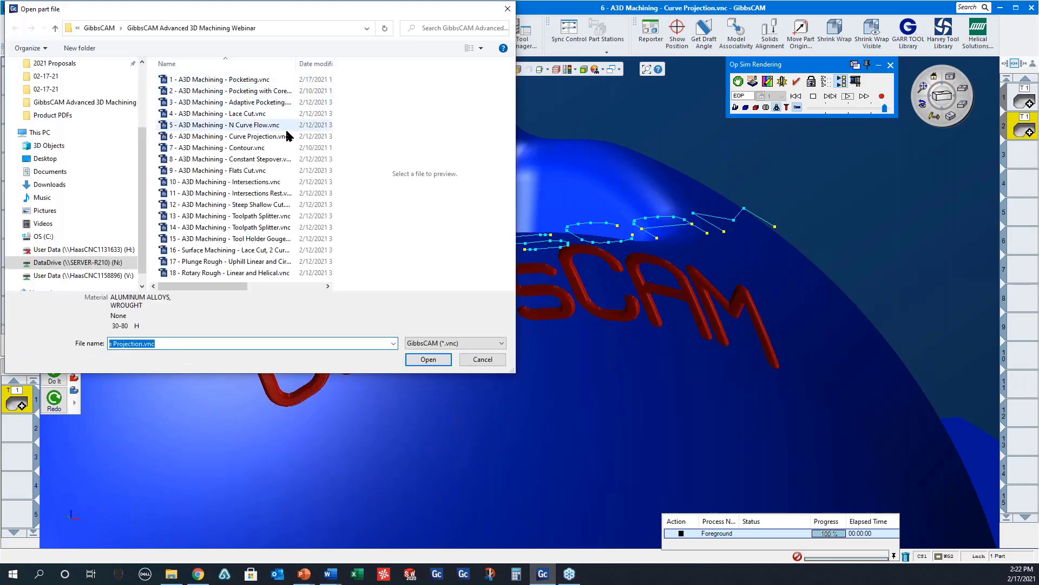
click(234, 148)
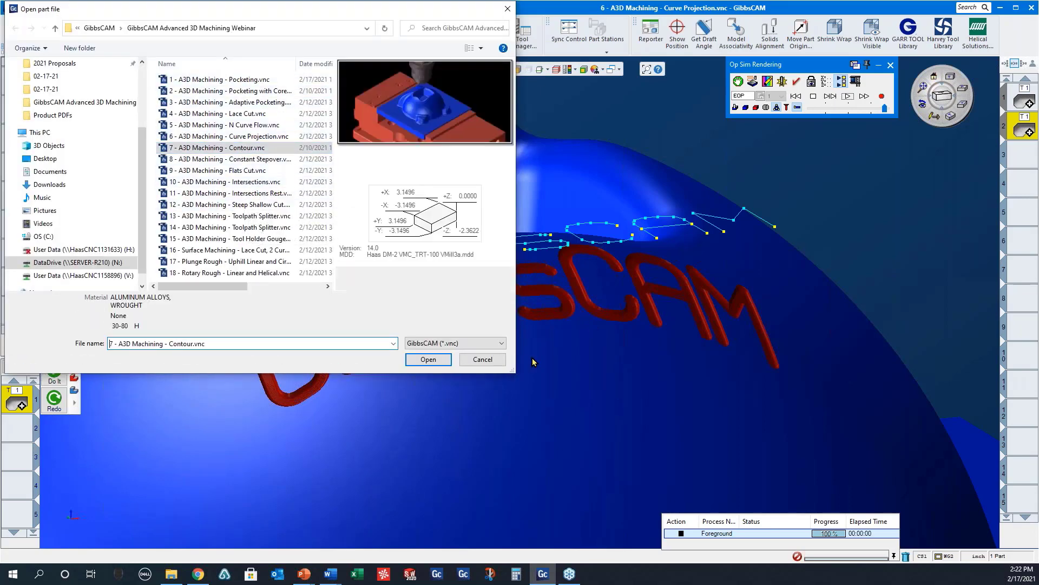
click(438, 363)
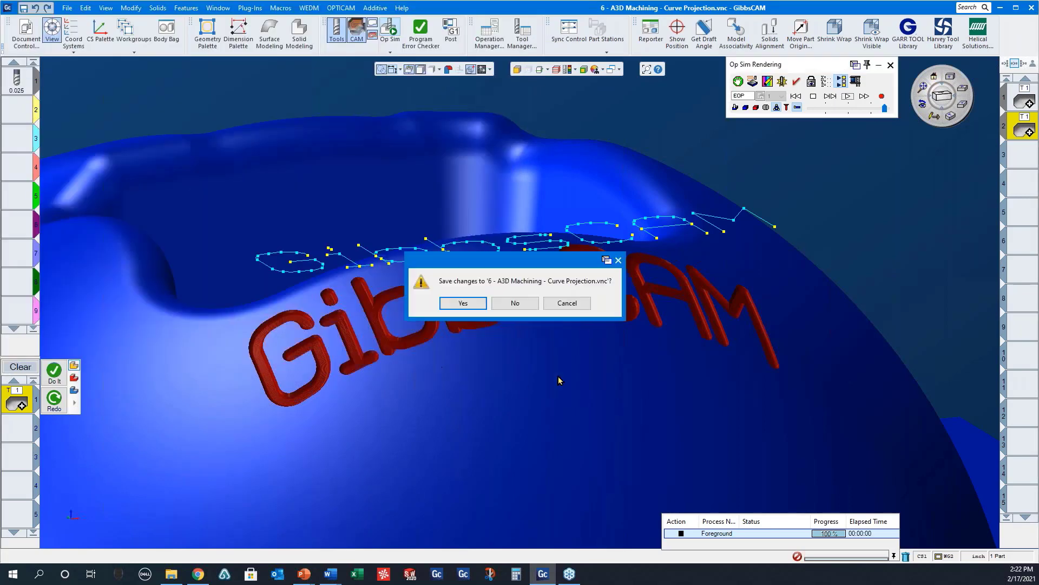
click(517, 302)
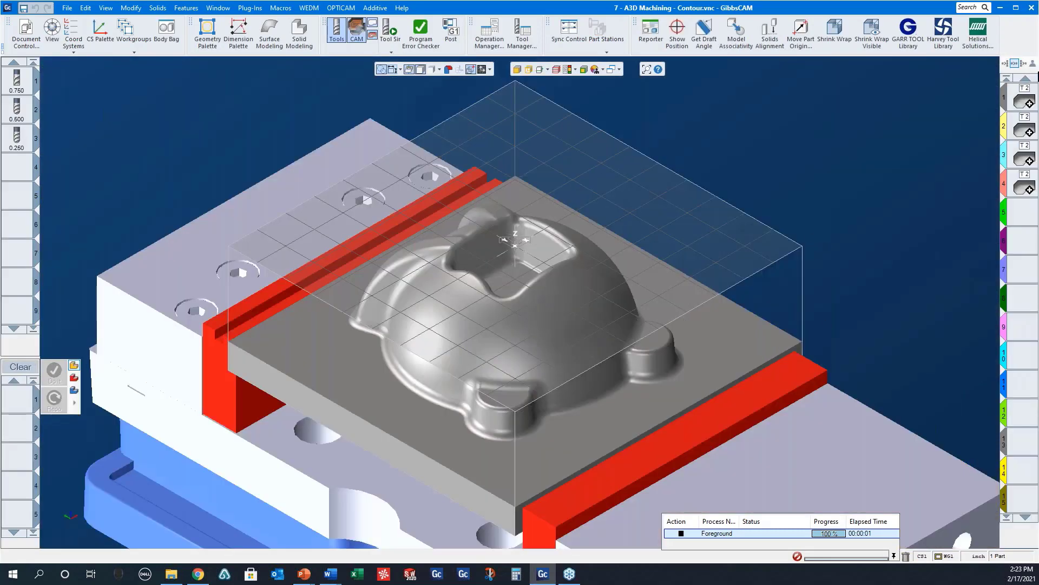
Step: Load the first Contour operation, review its step down options and the Hit Flats list against the part, and close the process dialog
double_click(1023, 102)
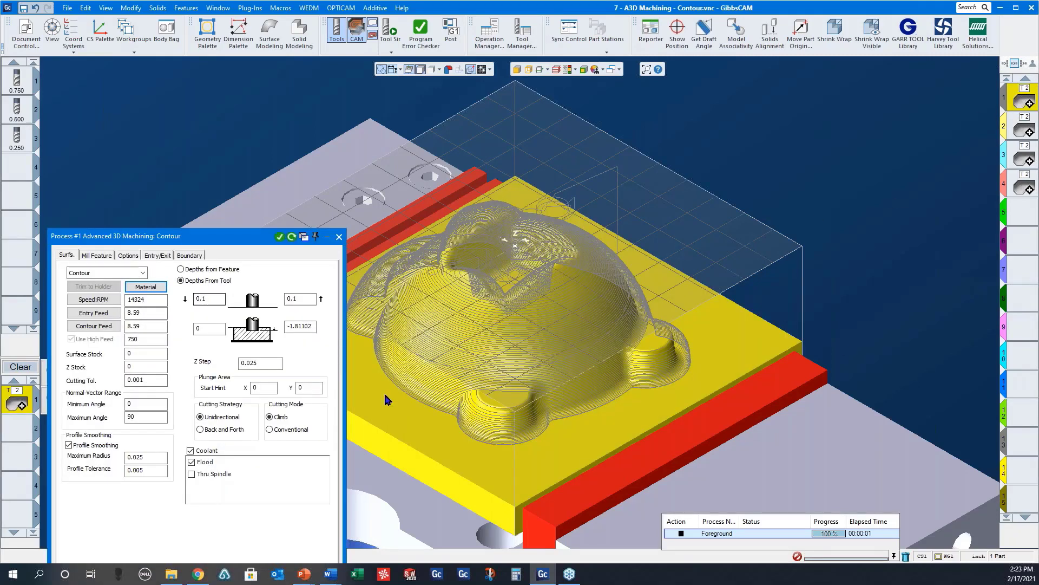
click(128, 255)
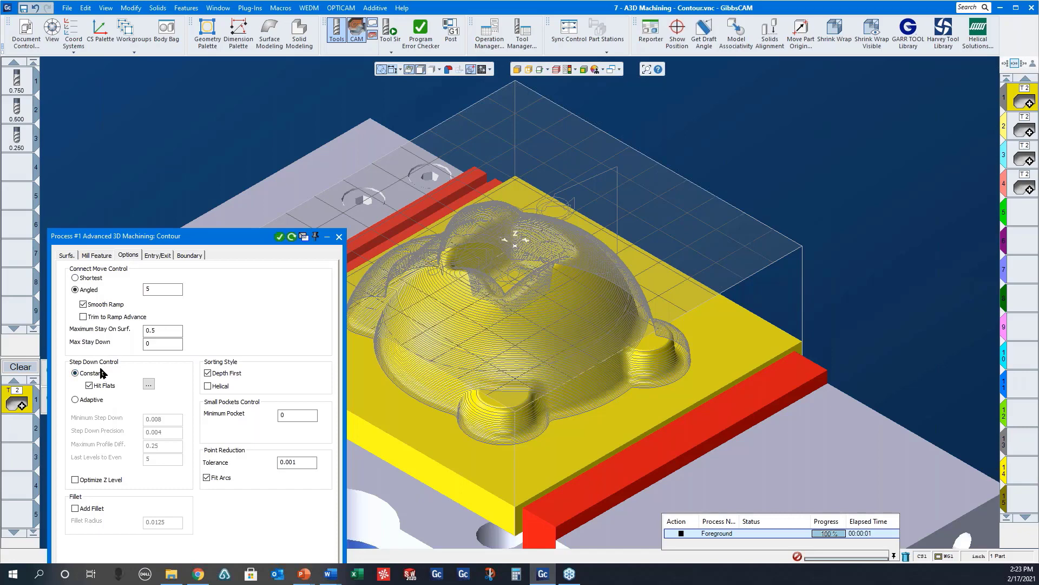
click(148, 384)
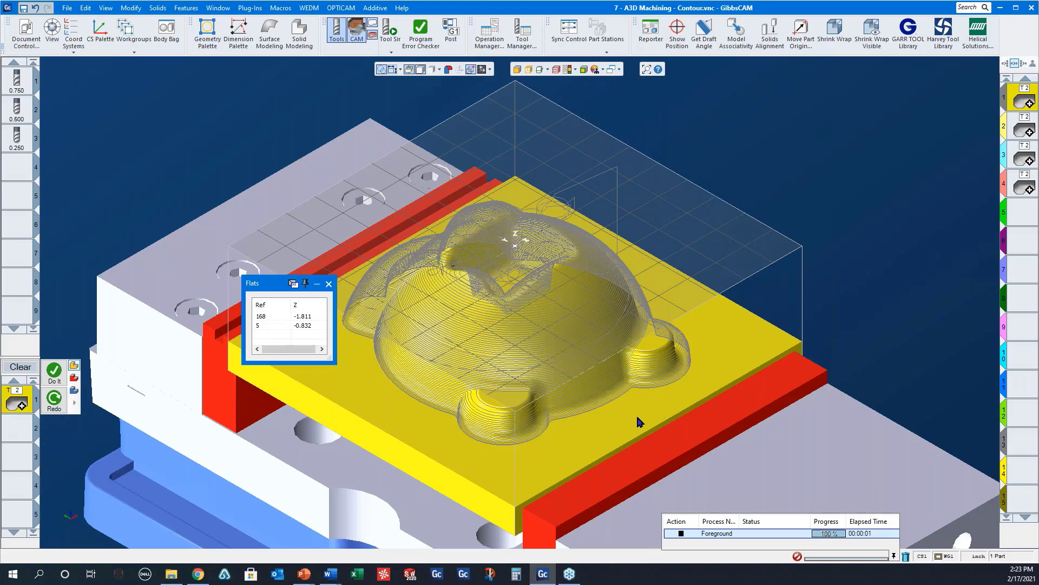
middle_drag(690, 348, 631, 542)
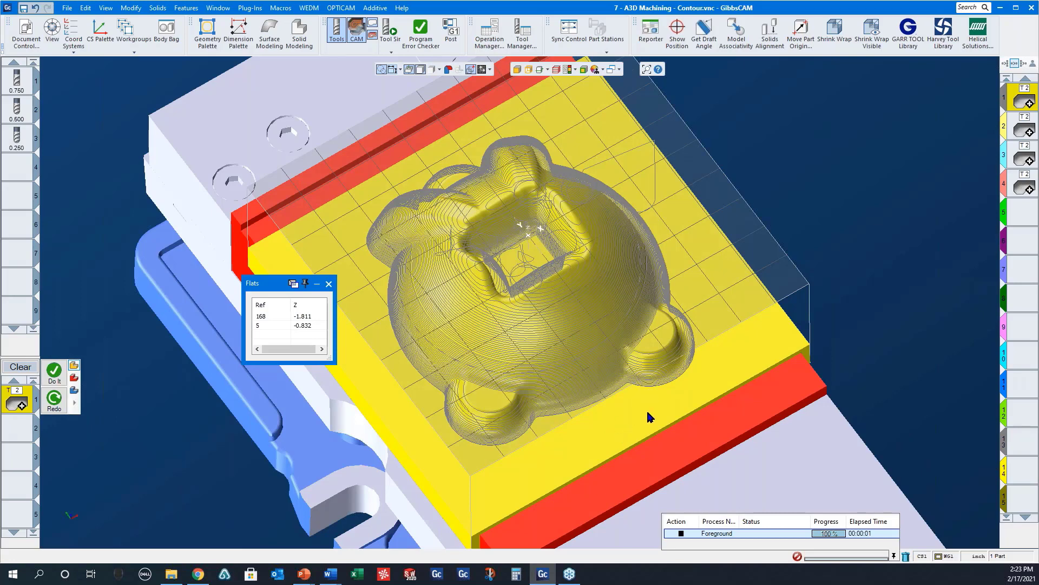
click(328, 284)
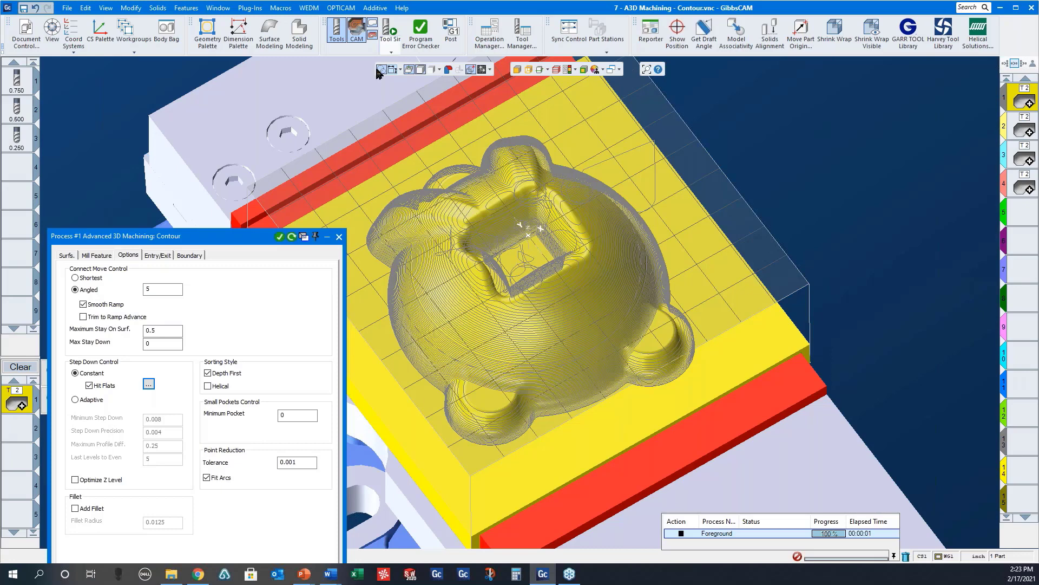
click(339, 236)
Step: Run the Tool Sim of the first Contour operation and inspect the constant Z passes on the dome up close
click(393, 30)
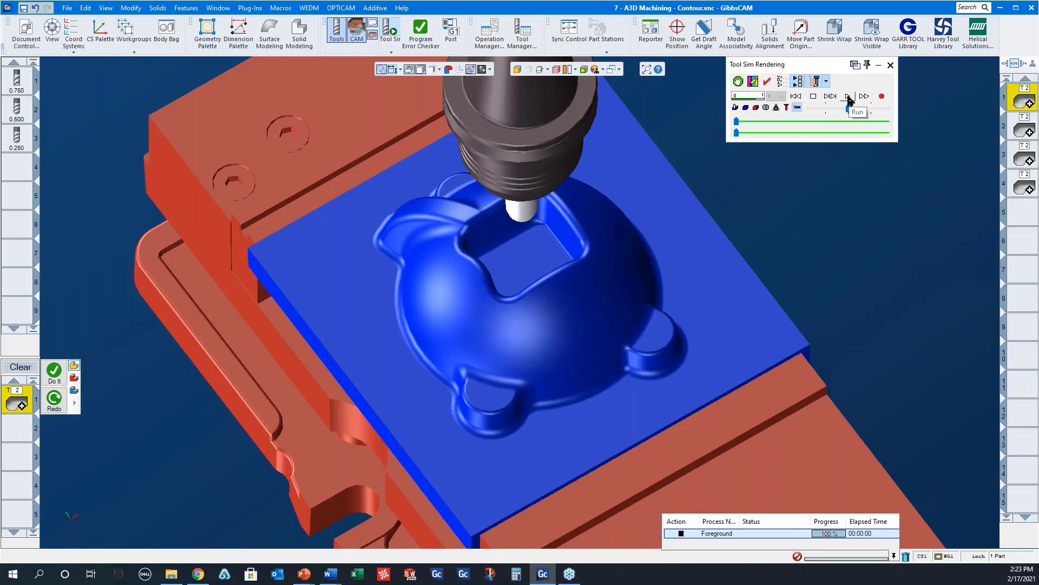
click(848, 97)
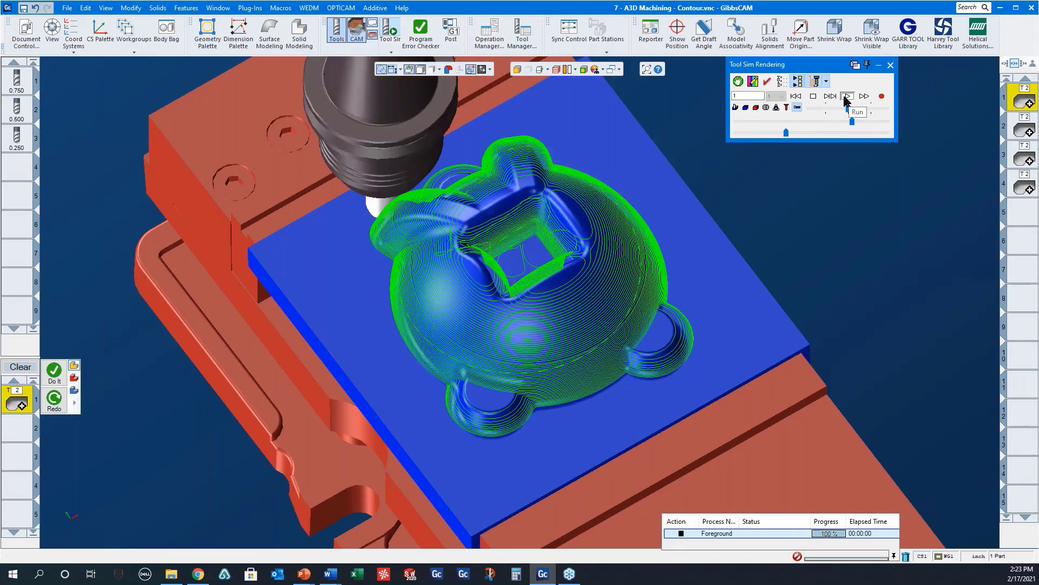
middle_drag(575, 303, 600, 324)
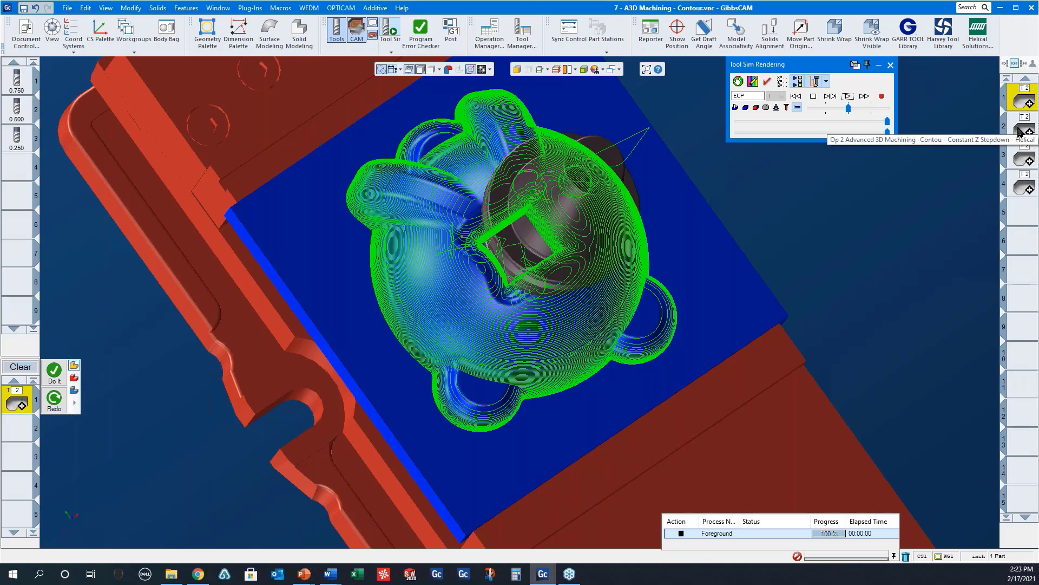
middle_drag(621, 448, 607, 355)
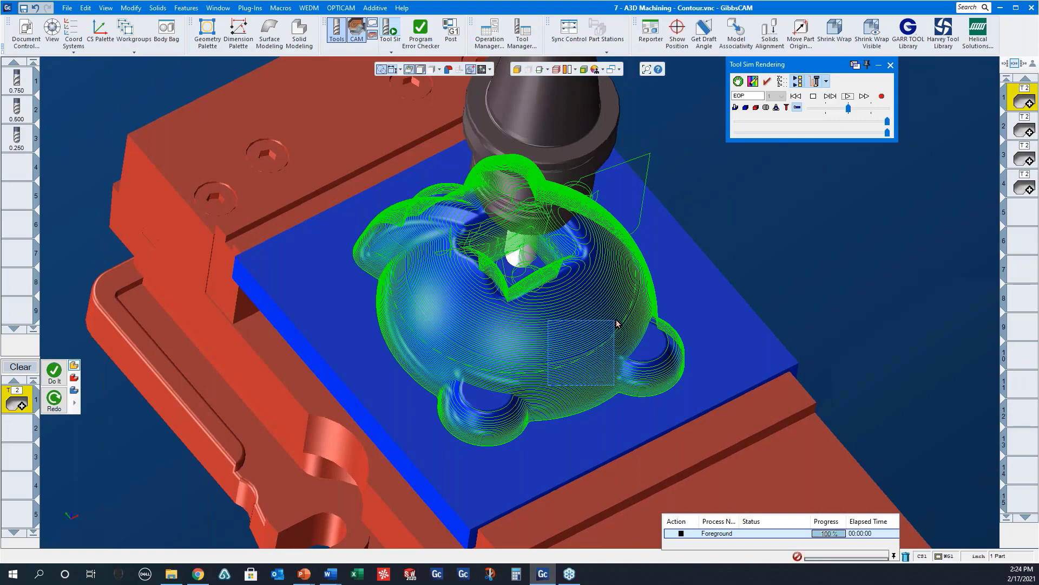
scroll(615, 322, up, 8)
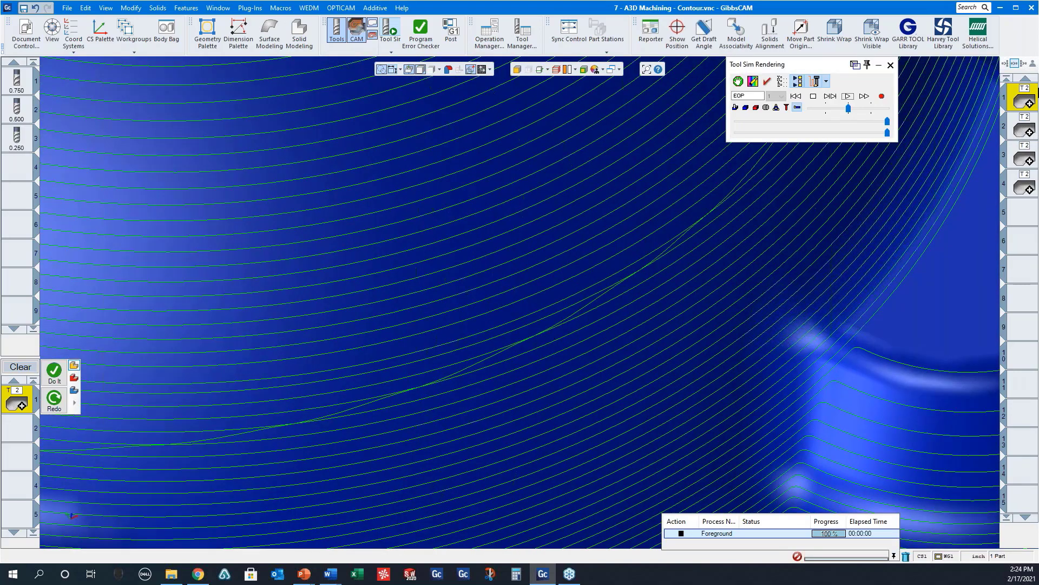
Step: Load the second Contour operation with helical sorting, rerun the Tool Sim from the start, and examine its toolpath around the whole part
double_click(1021, 132)
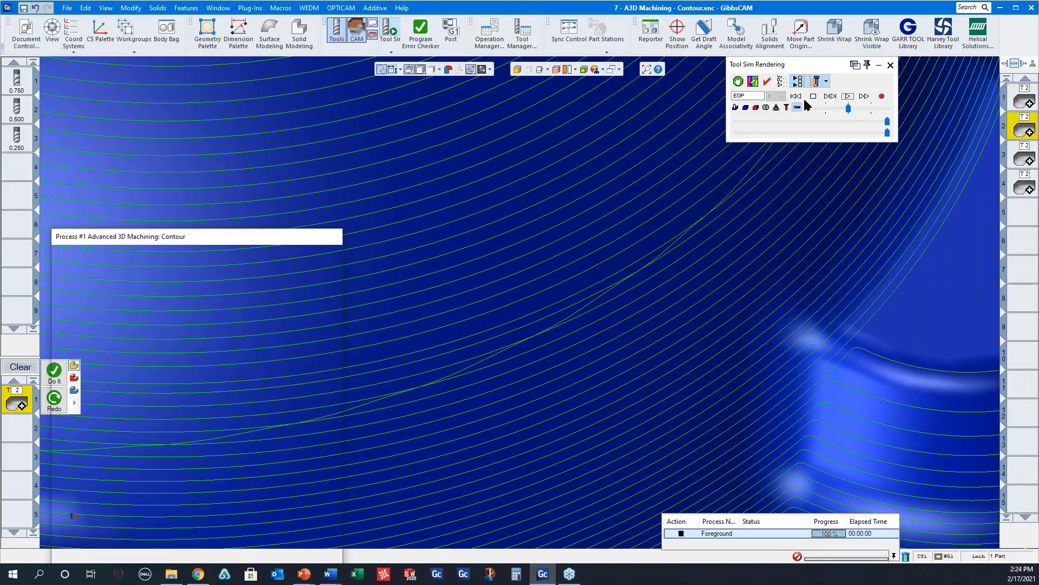
click(796, 97)
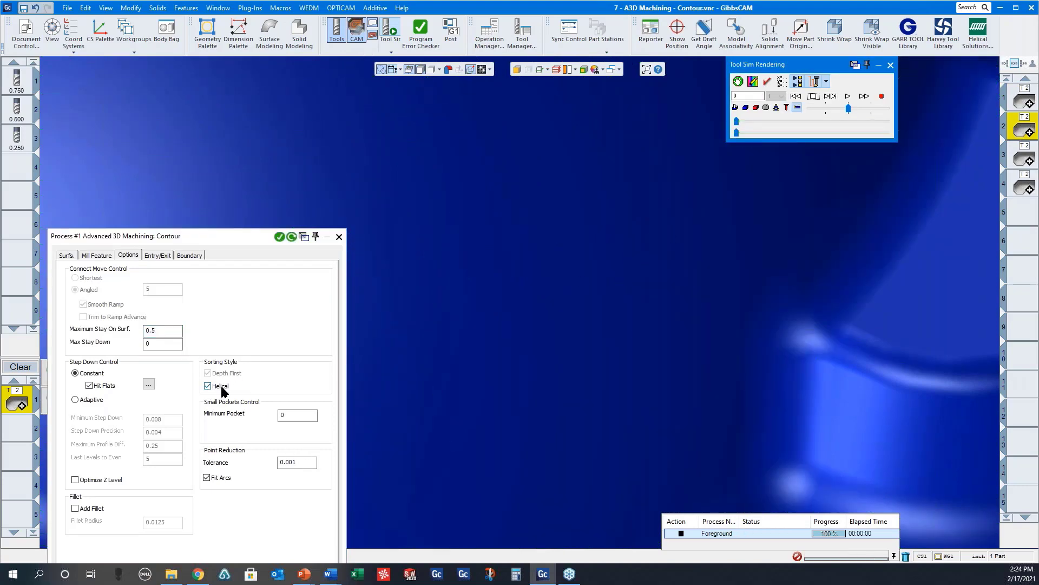
click(848, 96)
scroll(752, 323, down, 10)
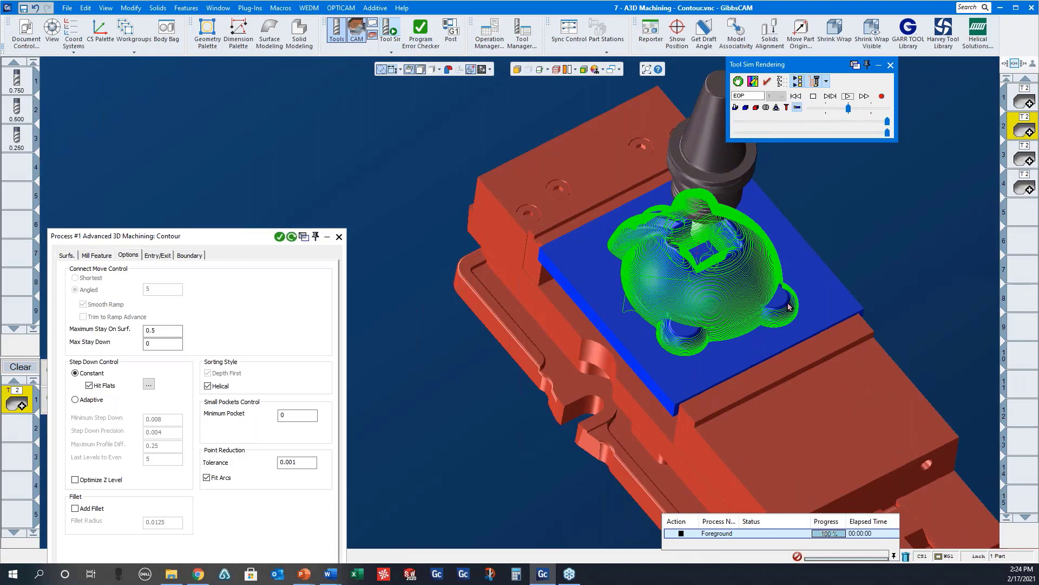
middle_drag(788, 305, 390, 253)
middle_drag(638, 310, 638, 202)
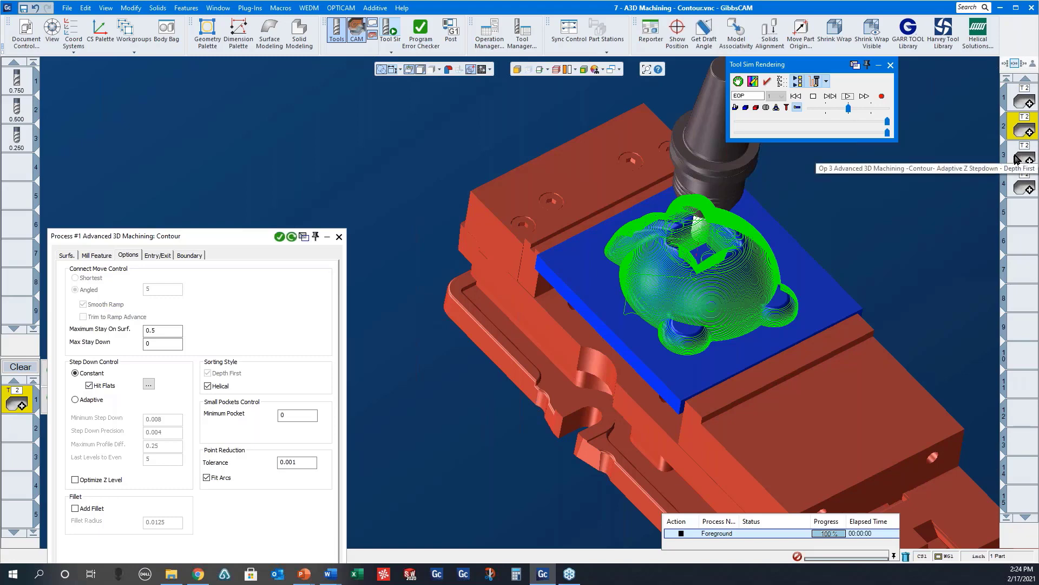
Step: Load the third Contour operation and review its adaptive step down settings
double_click(1015, 159)
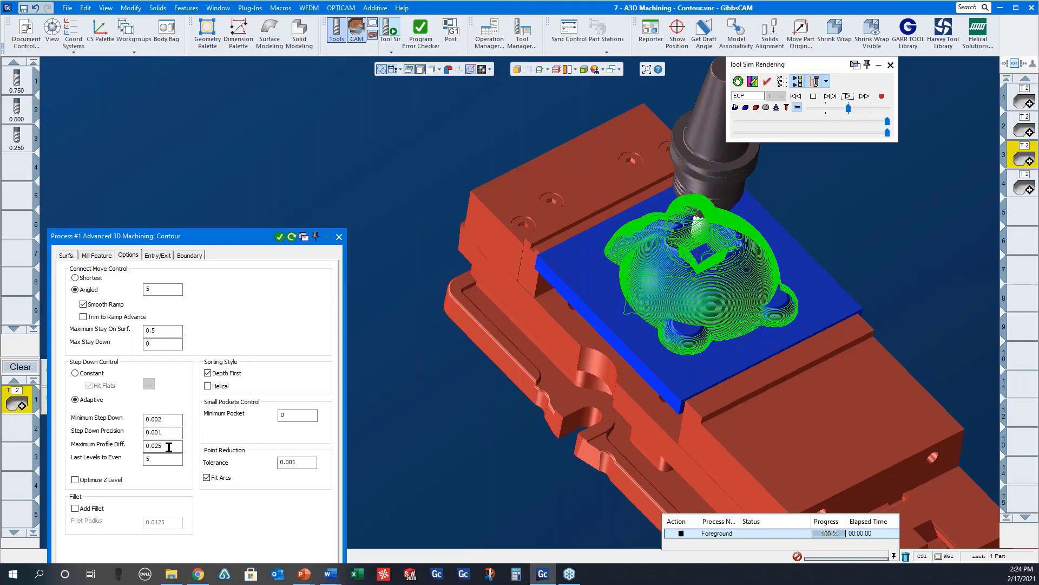
Step: Review the third Contour operation's surface settings, rerun its Tool Sim from the start, and inspect the adaptive step down passes around the pocket up close
click(67, 256)
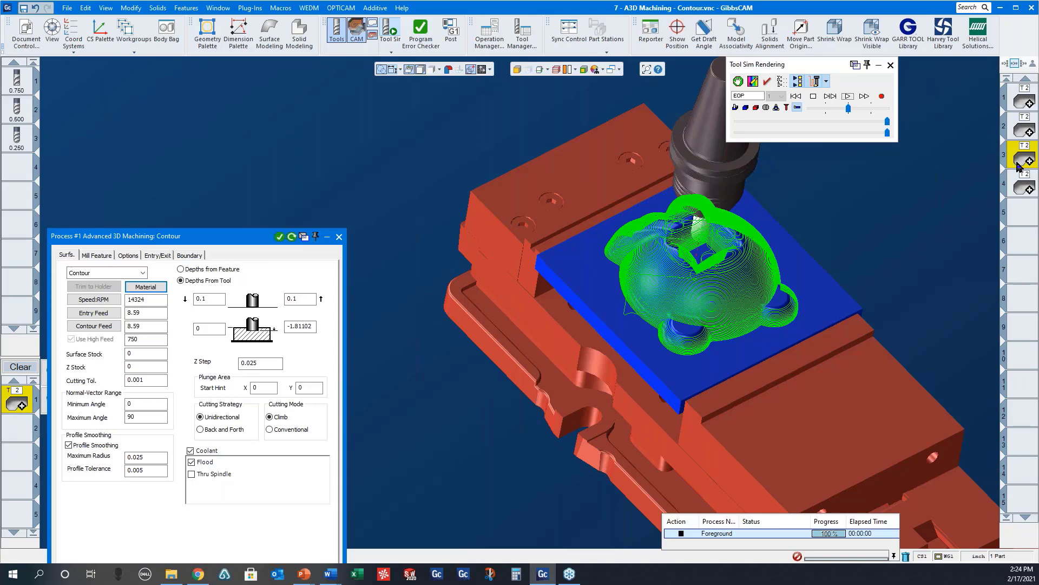
click(848, 96)
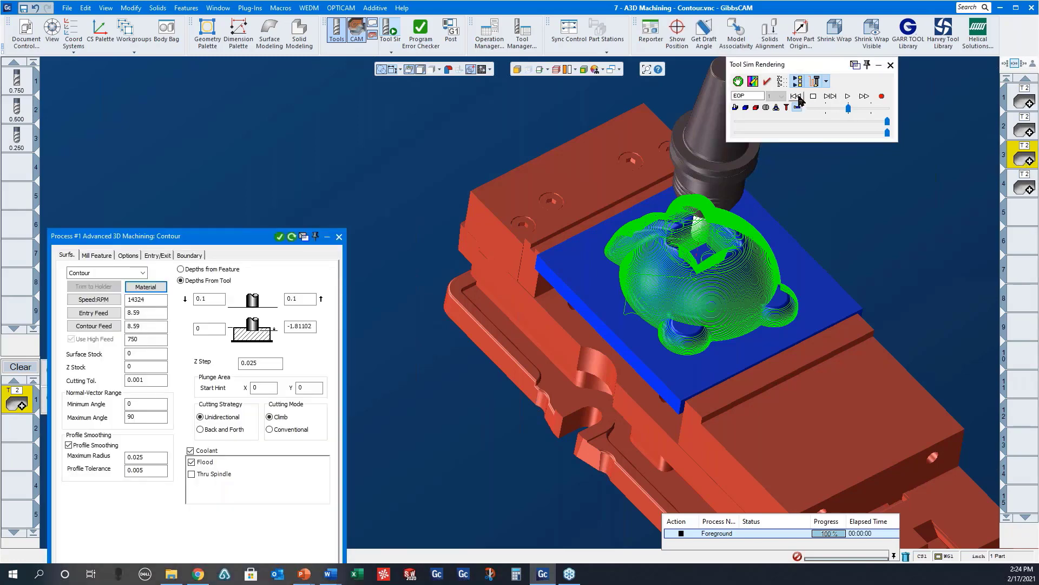
click(847, 97)
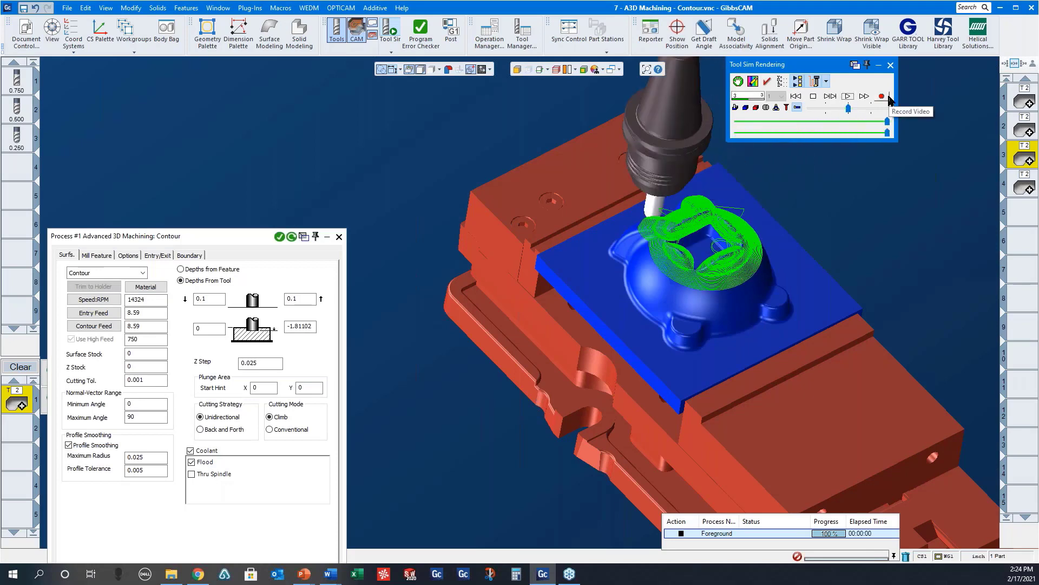
click(848, 97)
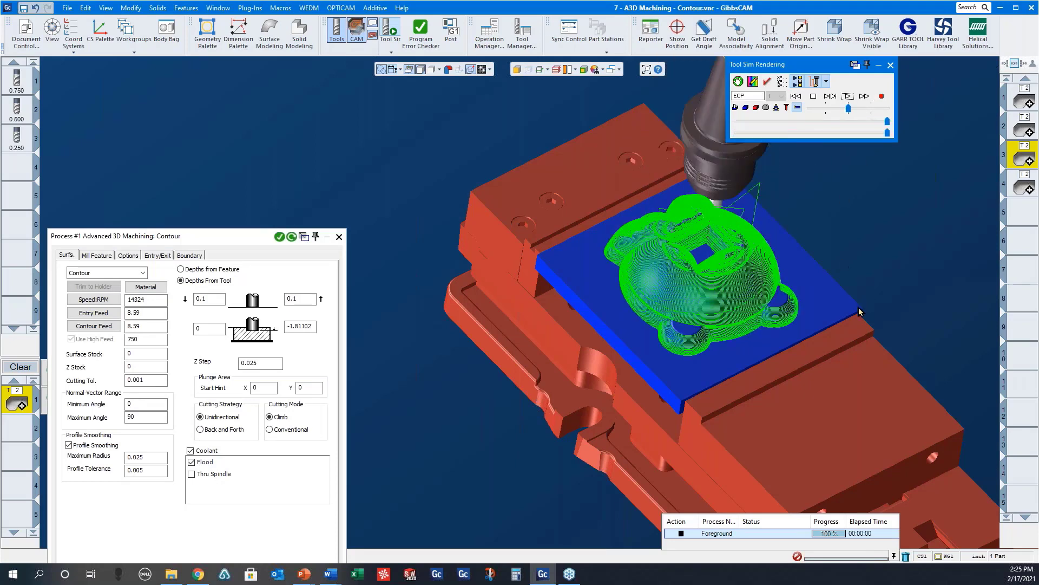
middle_drag(859, 308, 736, 242)
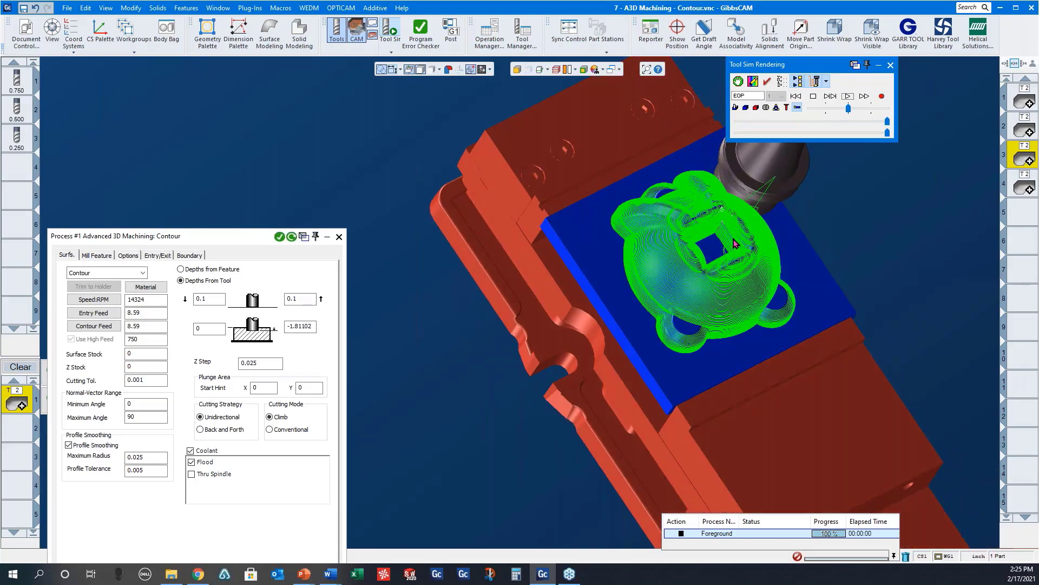
scroll(775, 294, up, 5)
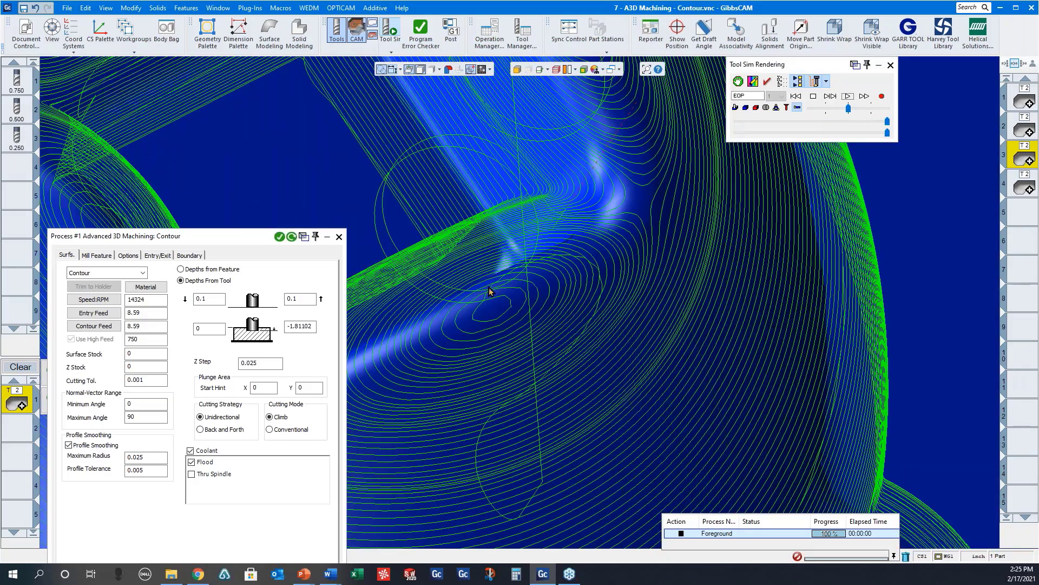
middle_drag(890, 412, 766, 154)
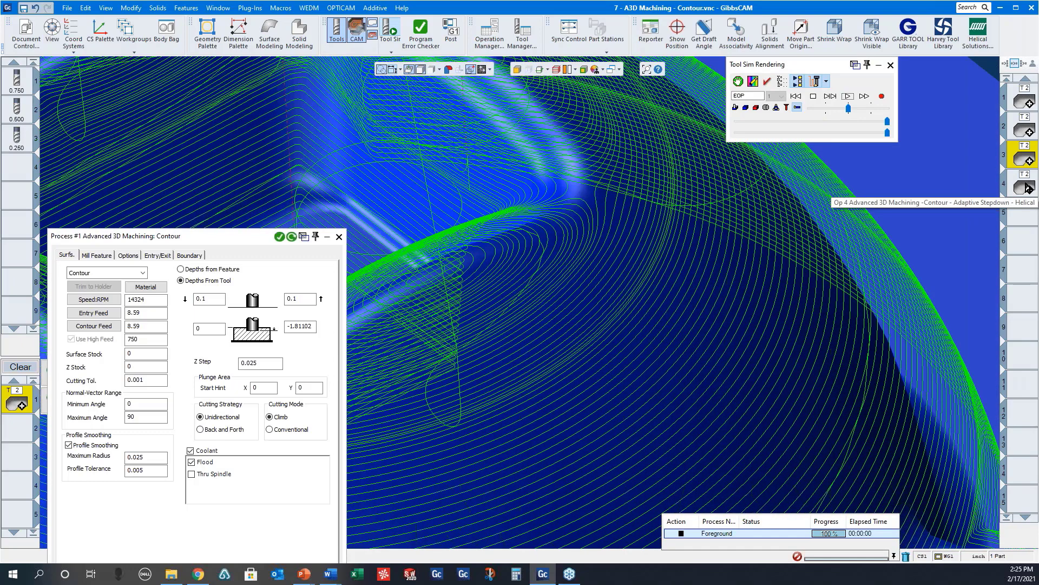
Step: Load the fourth Contour operation with helical adaptive step down, rerun the Tool Sim from the start, and inspect its toolpath on the whole part
click(1028, 187)
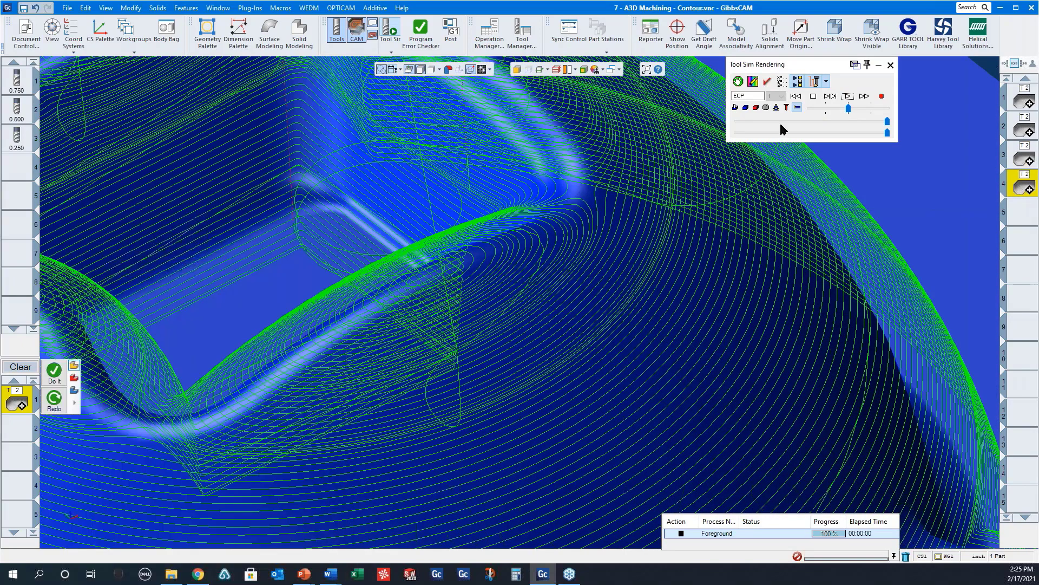
scroll(533, 285, down, 5)
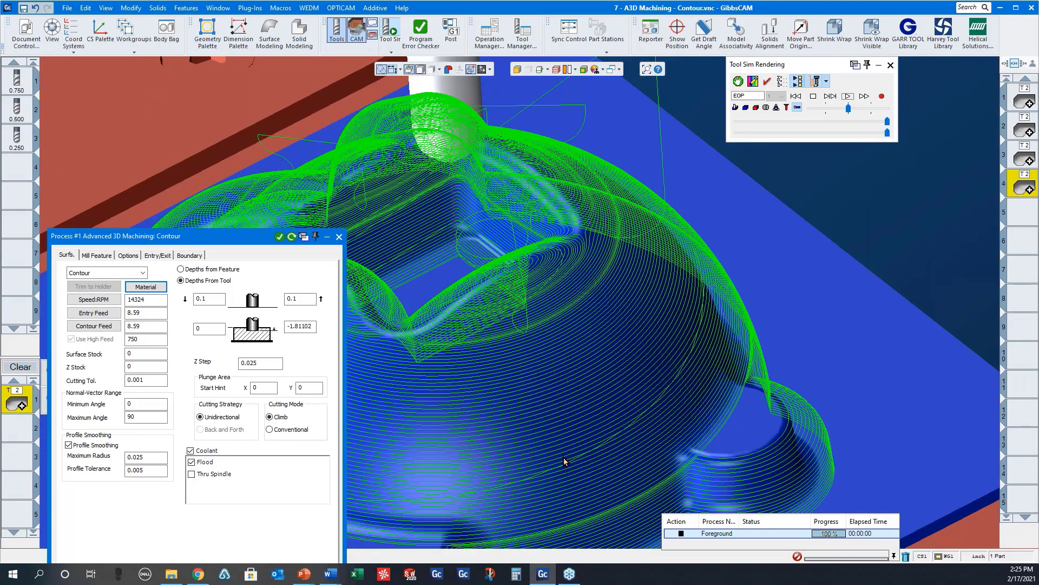
click(795, 97)
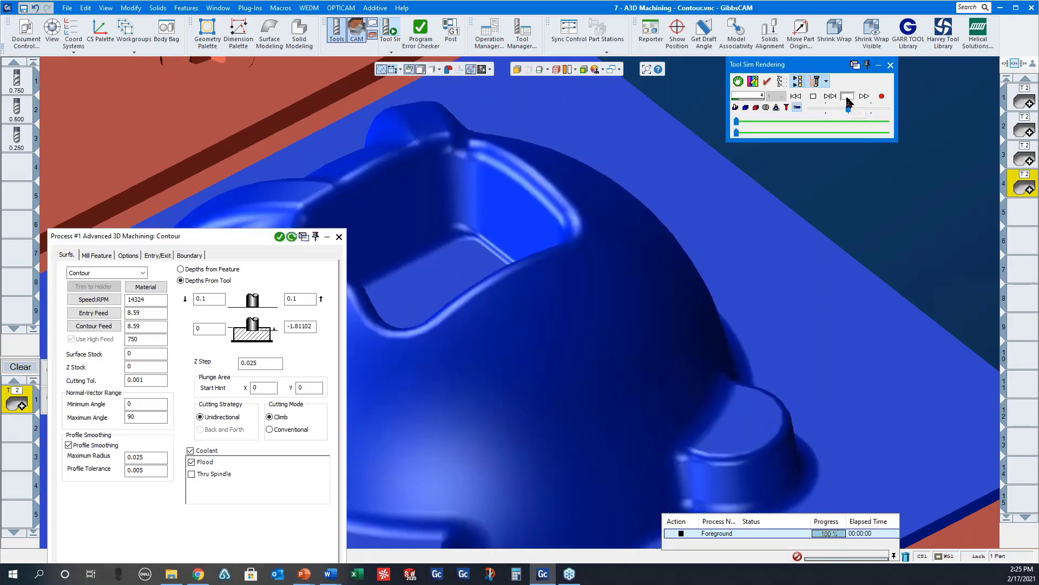
click(848, 97)
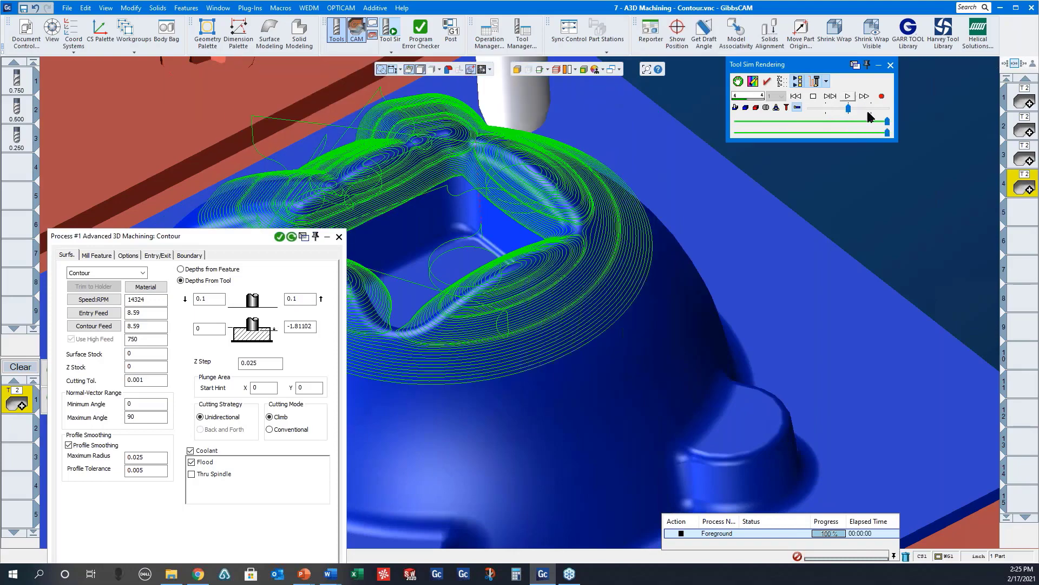
click(848, 97)
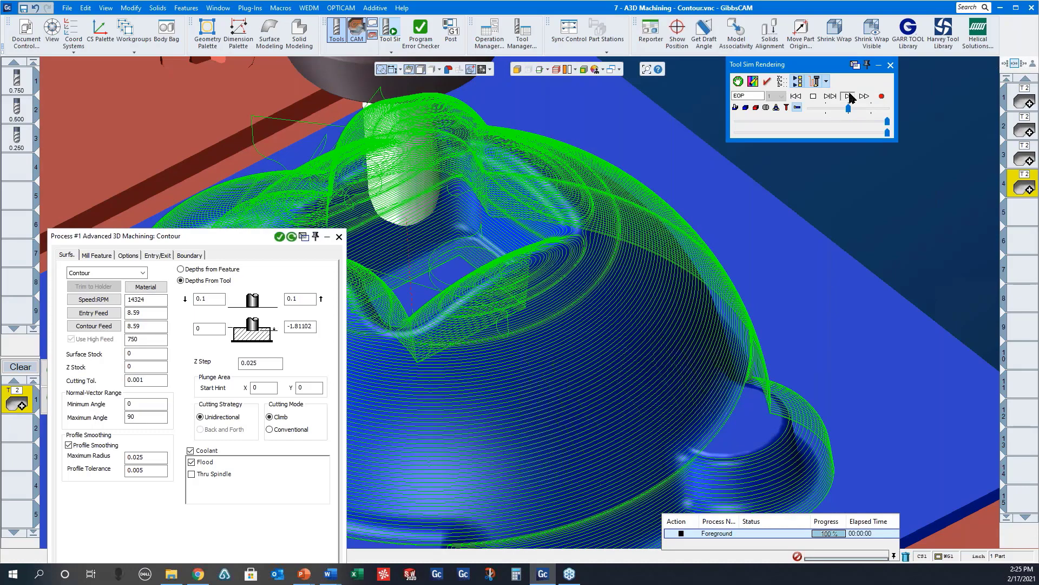
click(339, 238)
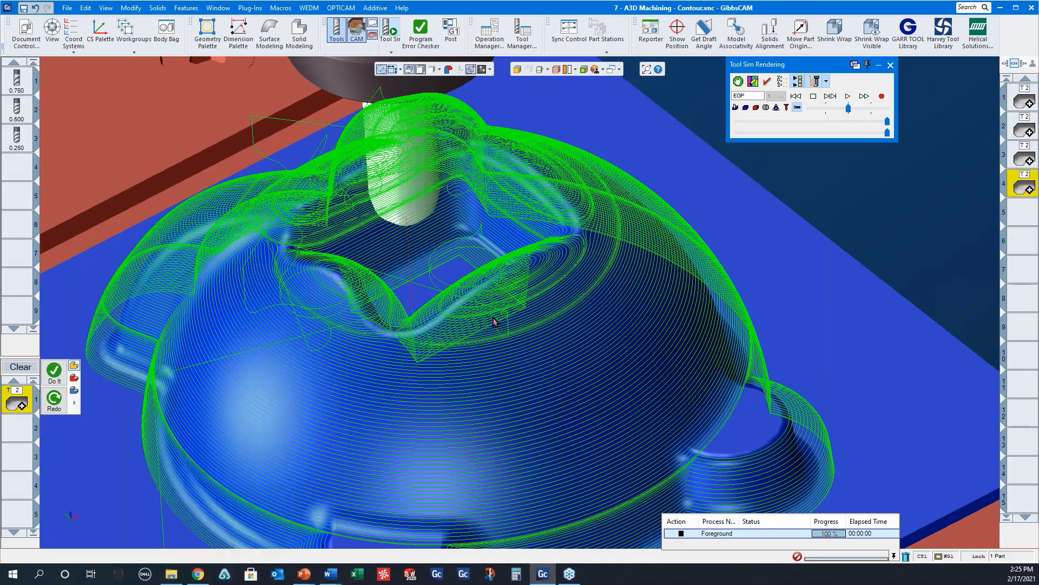
scroll(495, 320, down, 5)
middle_drag(563, 306, 715, 417)
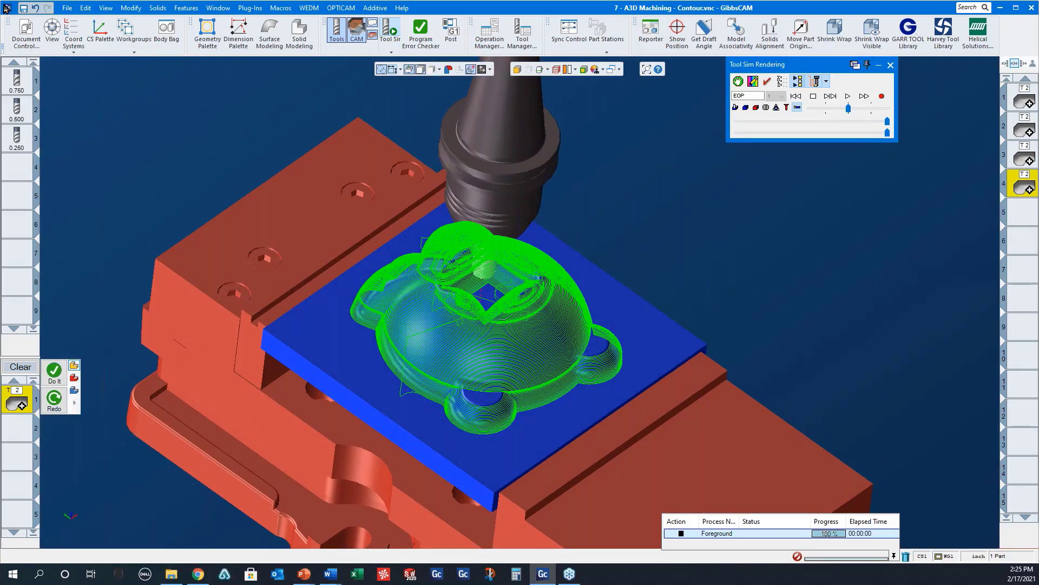
Step: Open the part file 8 - A3D Machining - Constant Stepover.vnc without saving changes to the Contour part
click(67, 8)
click(85, 51)
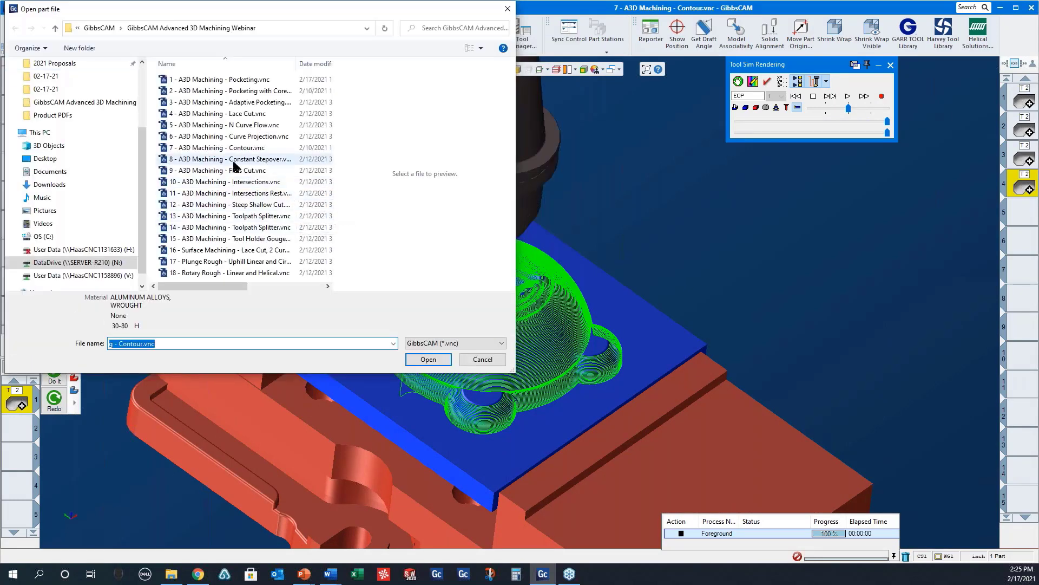
click(236, 161)
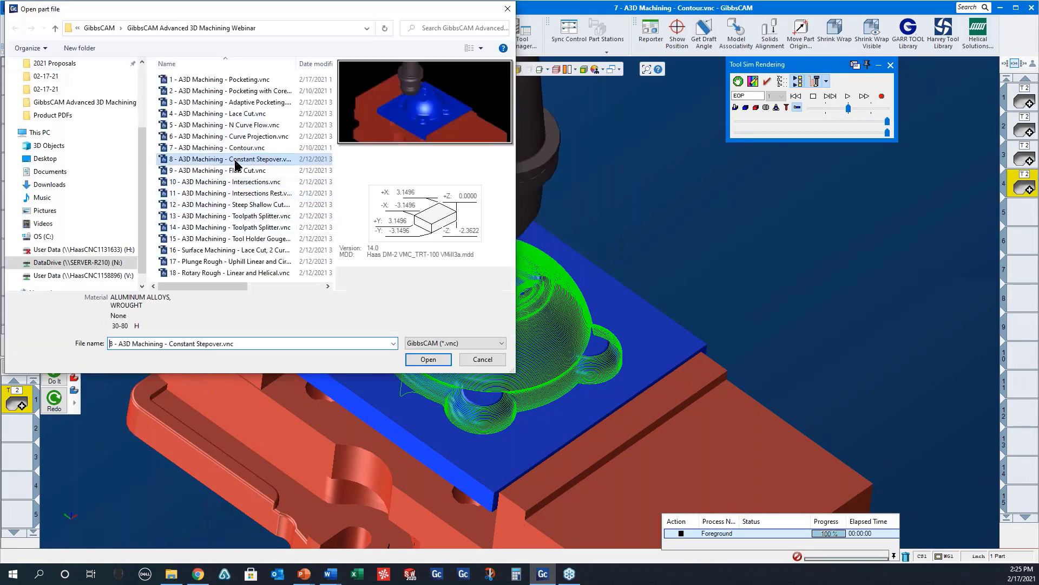
click(429, 359)
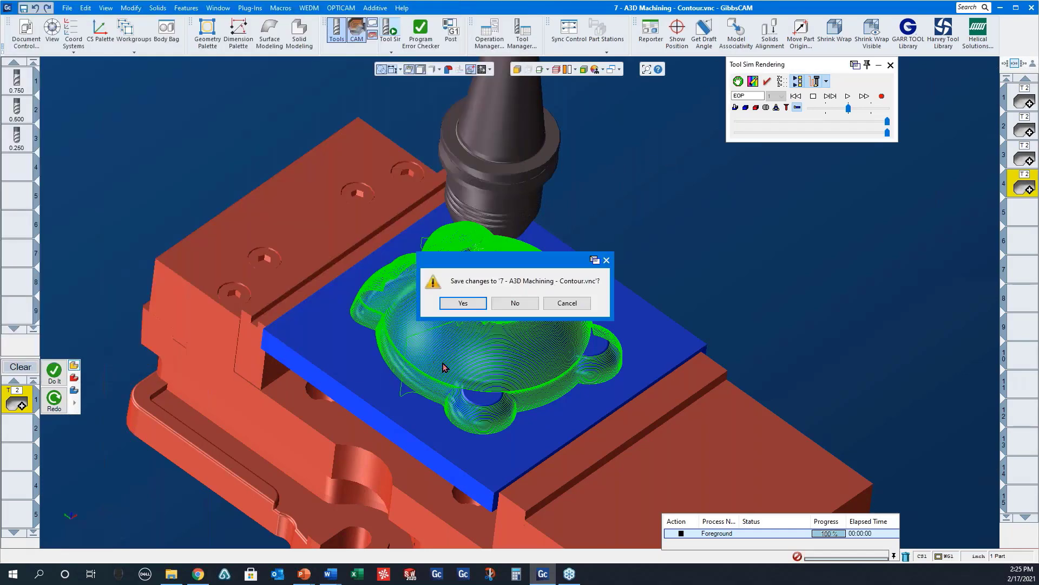
click(514, 303)
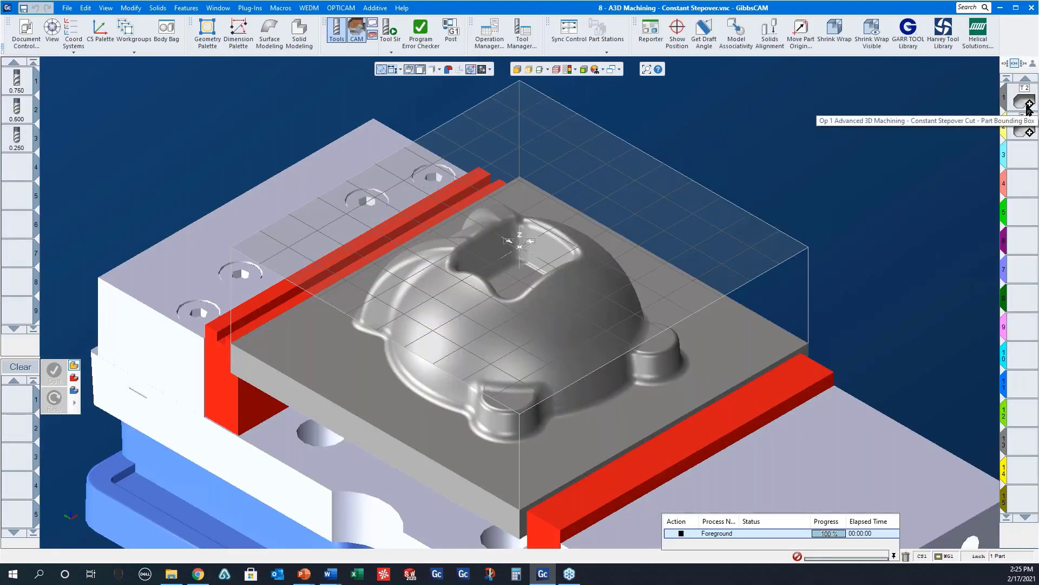
Step: Load the first Constant Stepover Cut operation, review its surface settings and Part Bounding Box boundary, and close the process dialog
double_click(1028, 103)
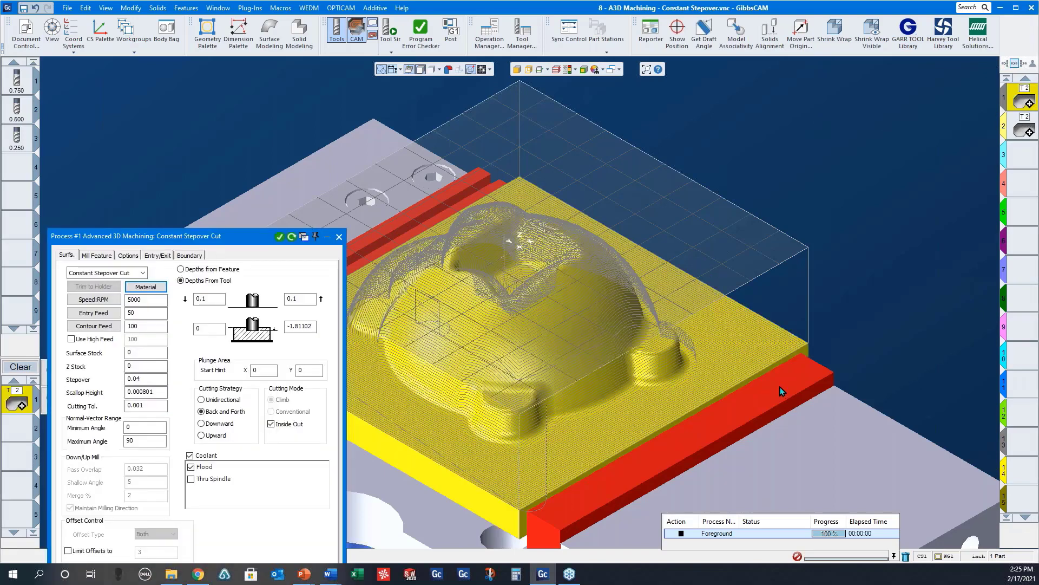
click(189, 256)
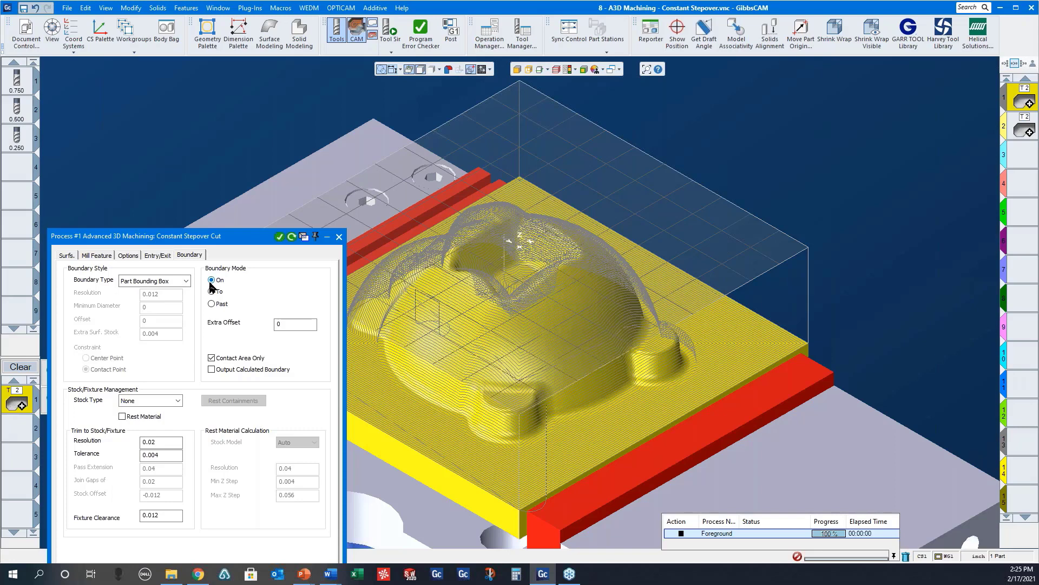
click(339, 237)
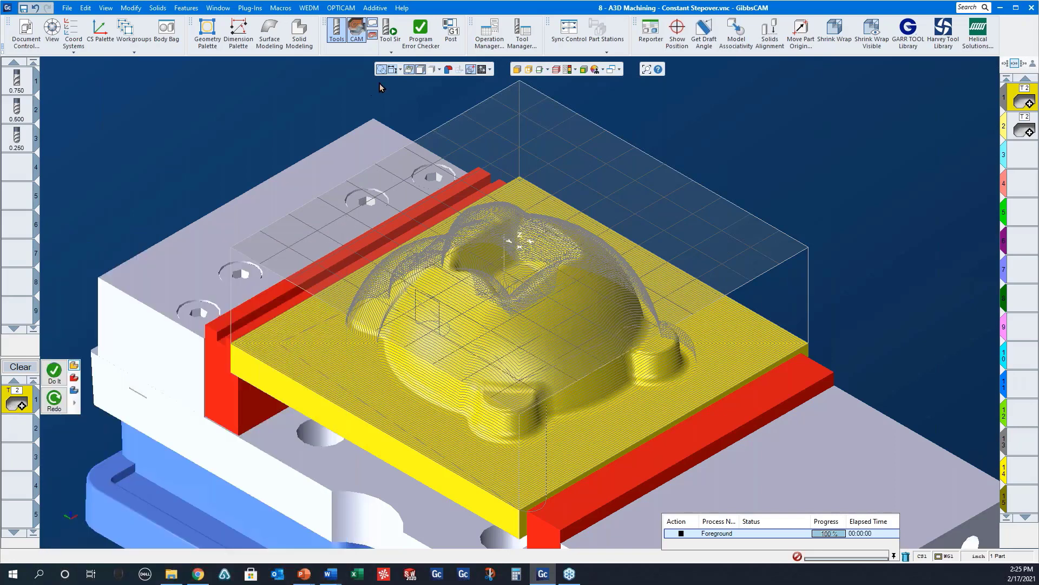
Step: Run the Tool Sim of the first Constant Stepover Cut operation, examine the toolpath from several angles, and close the simulation
click(391, 33)
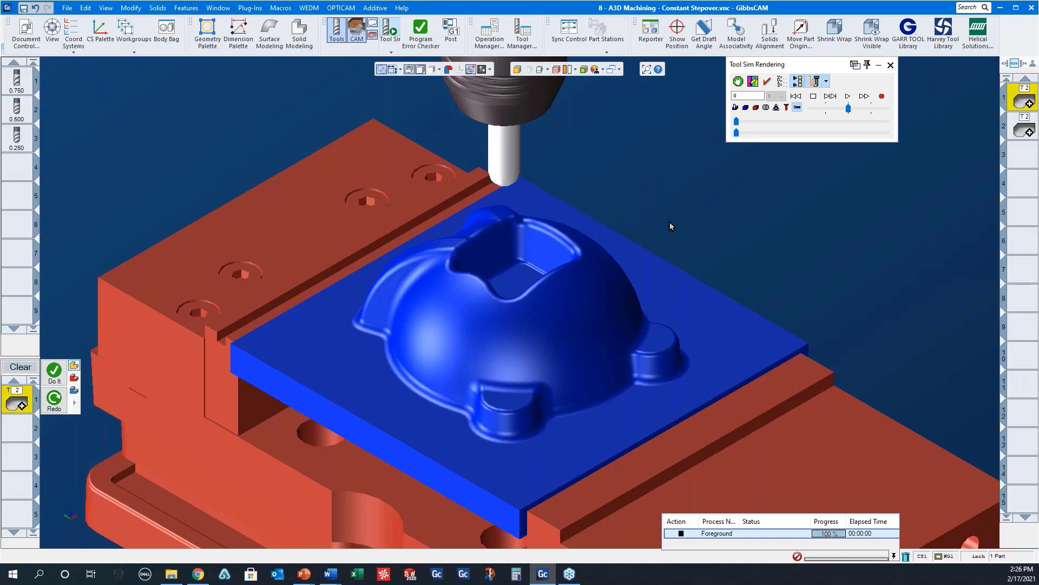
click(848, 96)
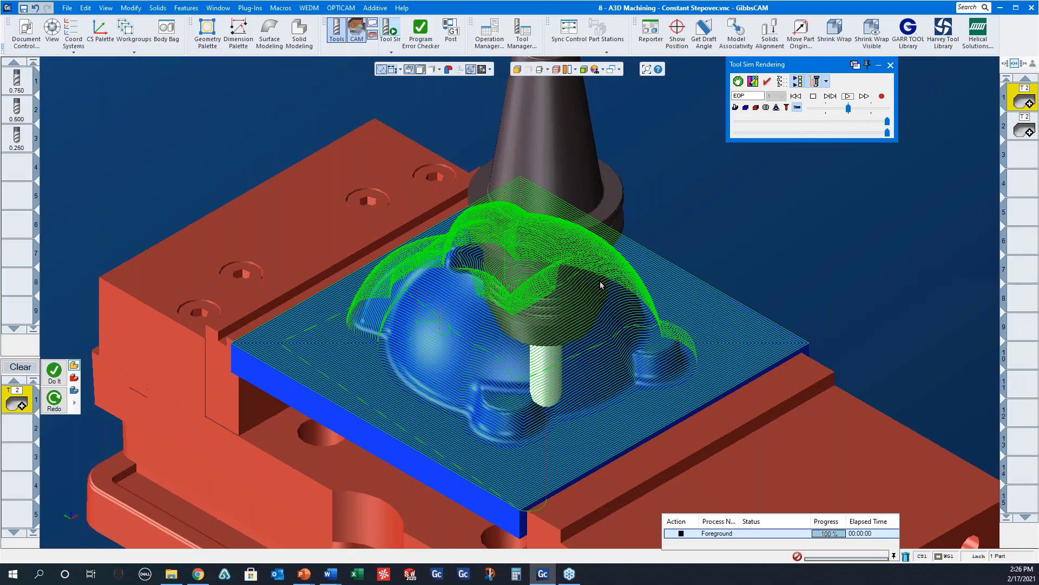
middle_drag(602, 284, 550, 427)
middle_drag(592, 185, 596, 342)
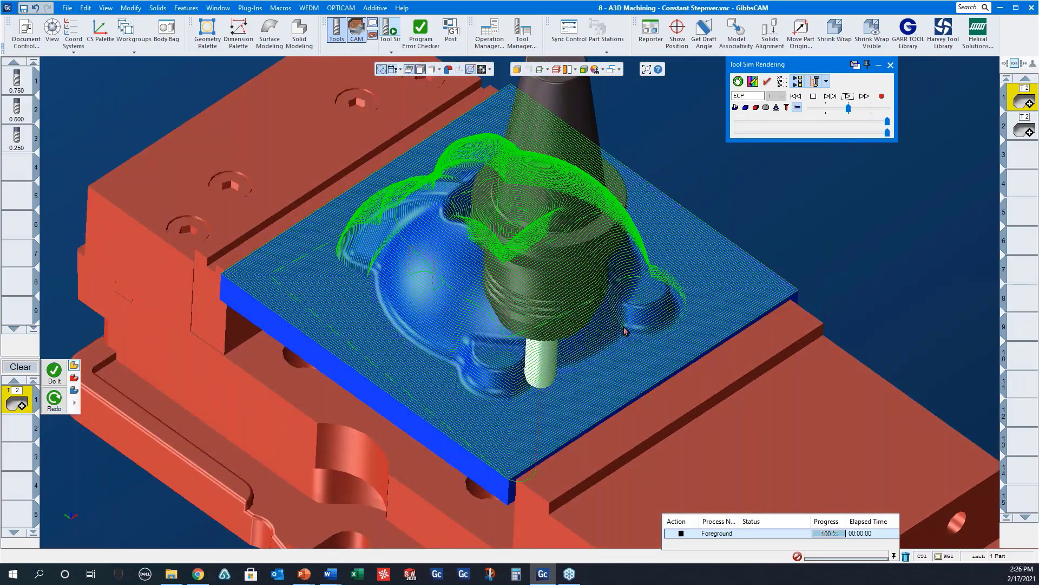
middle_drag(423, 234, 297, 253)
middle_drag(708, 250, 797, 248)
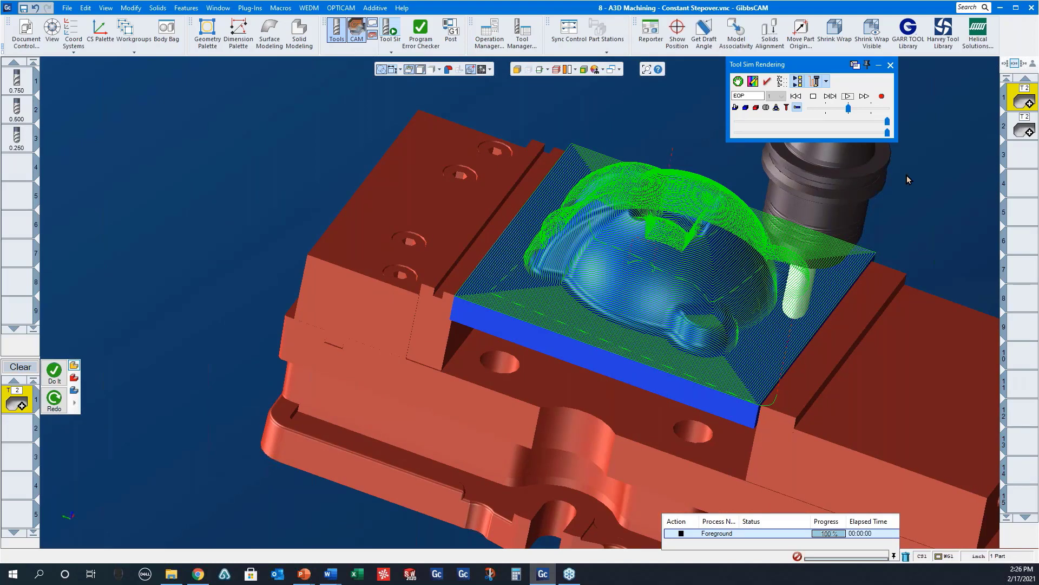
click(891, 66)
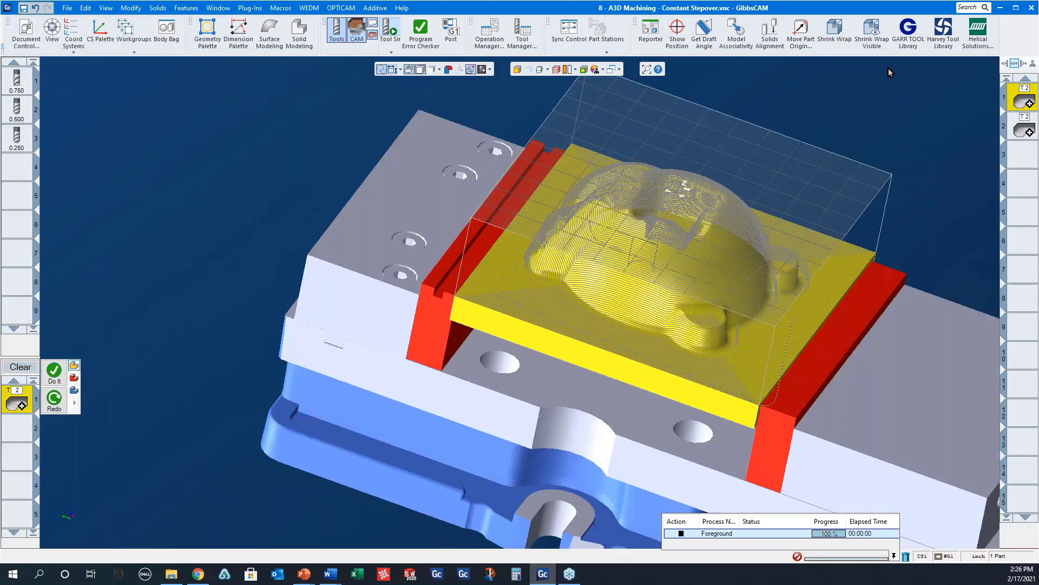
Step: Load the second Constant Stepover Cut operation, check its Z limit depths against the toolpath in a straight side view, and restore the isometric view
double_click(1022, 133)
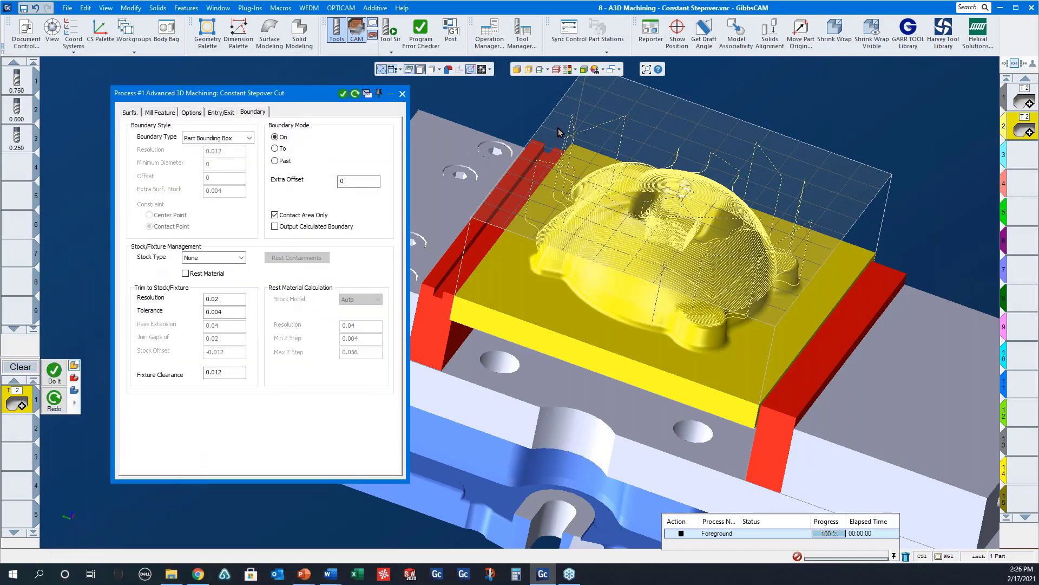
click(129, 113)
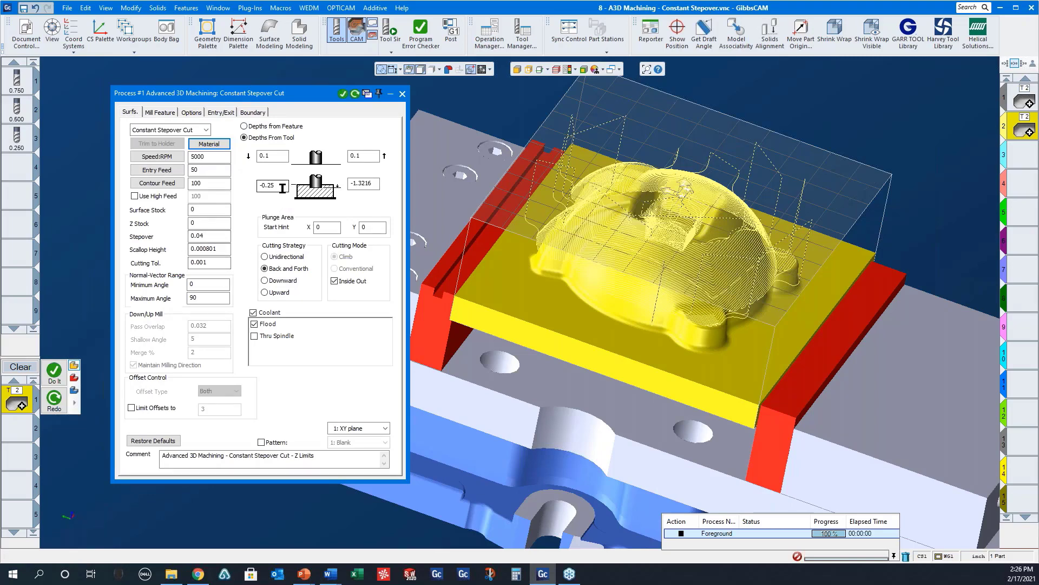
drag(281, 186, 258, 185)
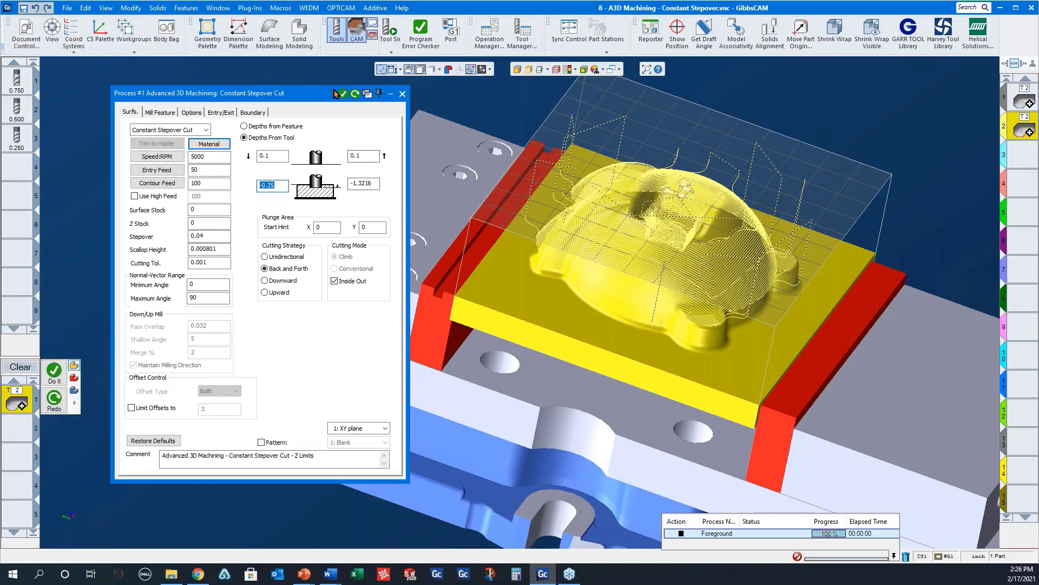
middle_drag(877, 420, 652, 210)
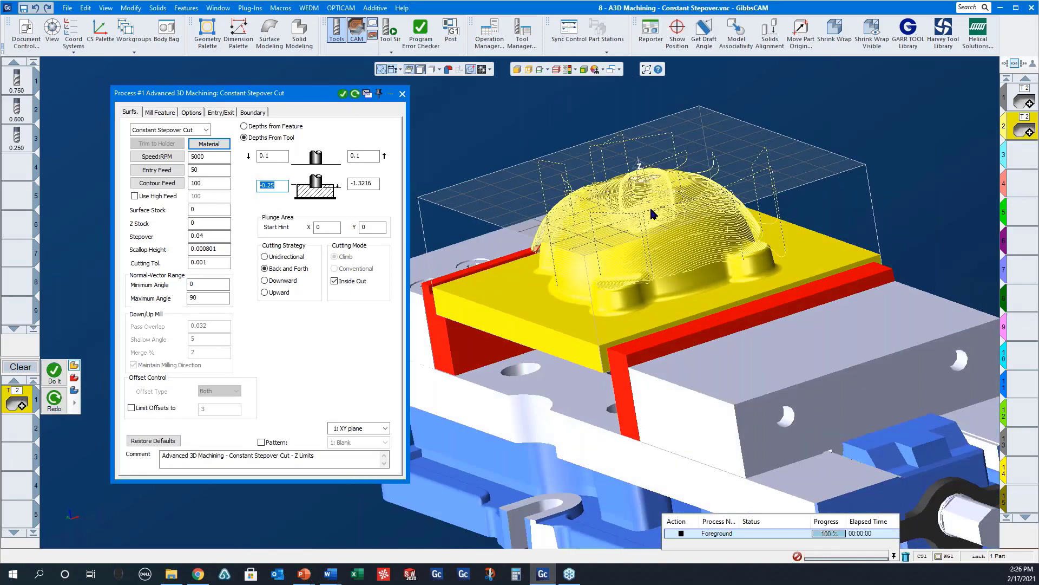
click(52, 28)
click(964, 90)
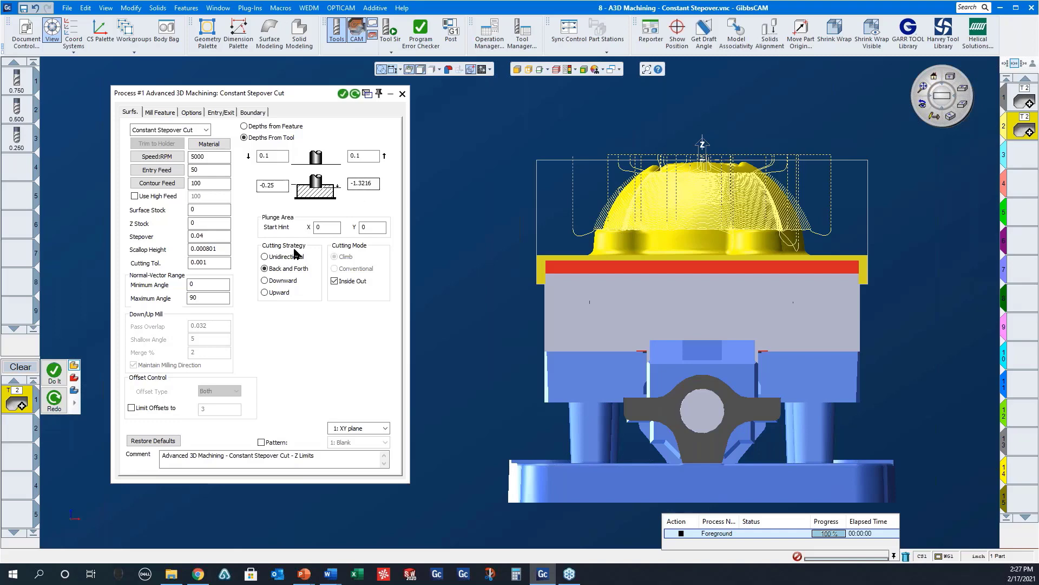
click(952, 116)
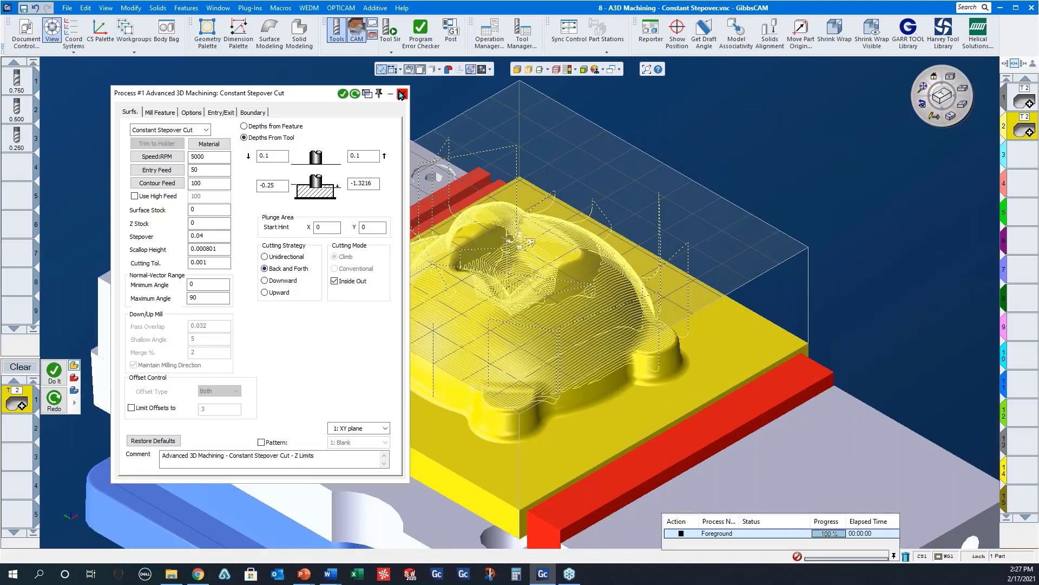
Step: Close the process dialog and run the Tool Sim of the Z-limited Constant Stepover Cut operation
click(402, 94)
click(390, 30)
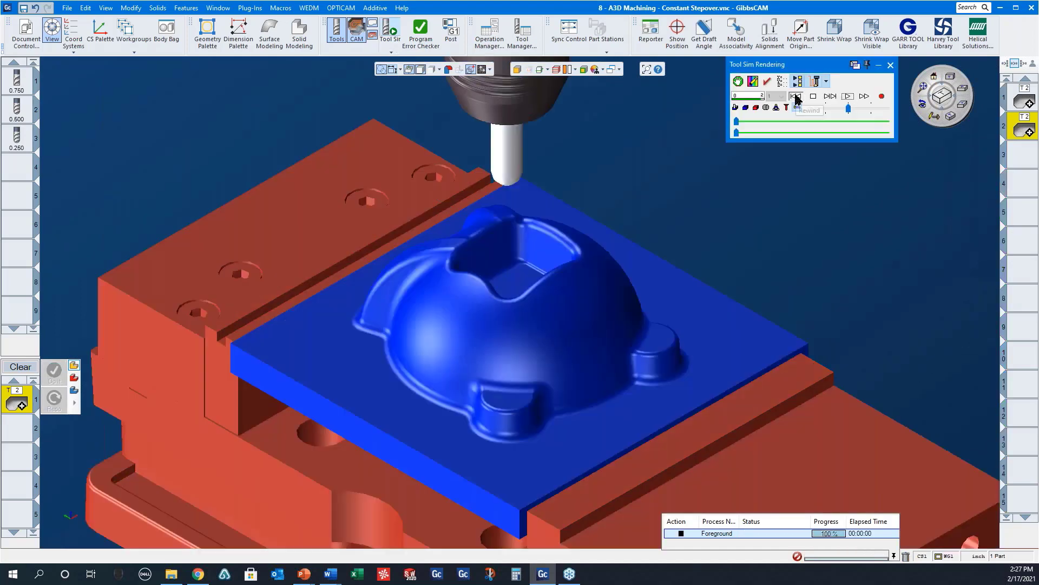
click(796, 96)
click(848, 97)
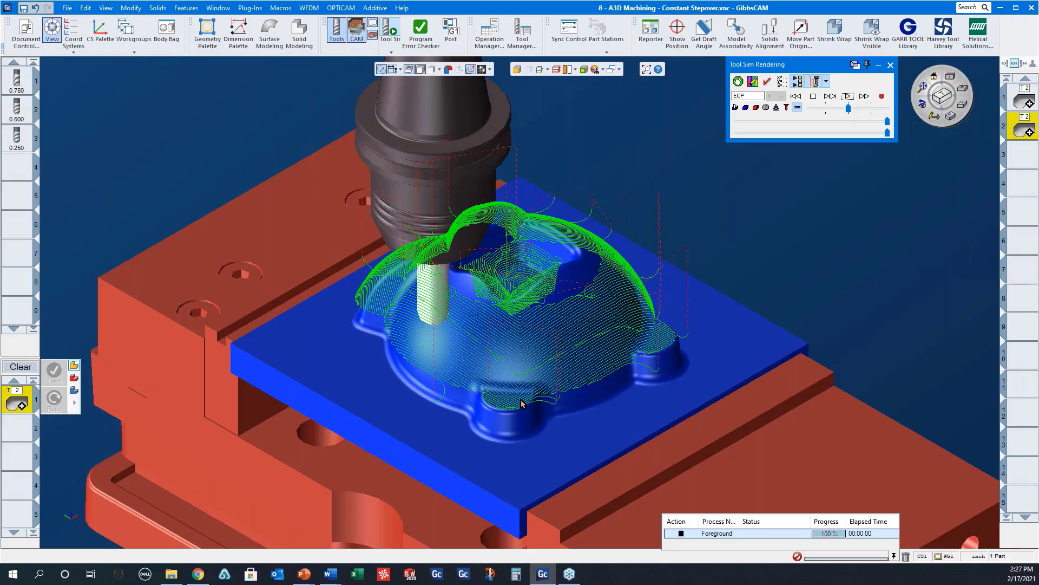
Step: Examine the Z-limited Constant Stepover toolpath from another angle, recheck its process settings, and close the process dialog
middle_drag(477, 388, 434, 365)
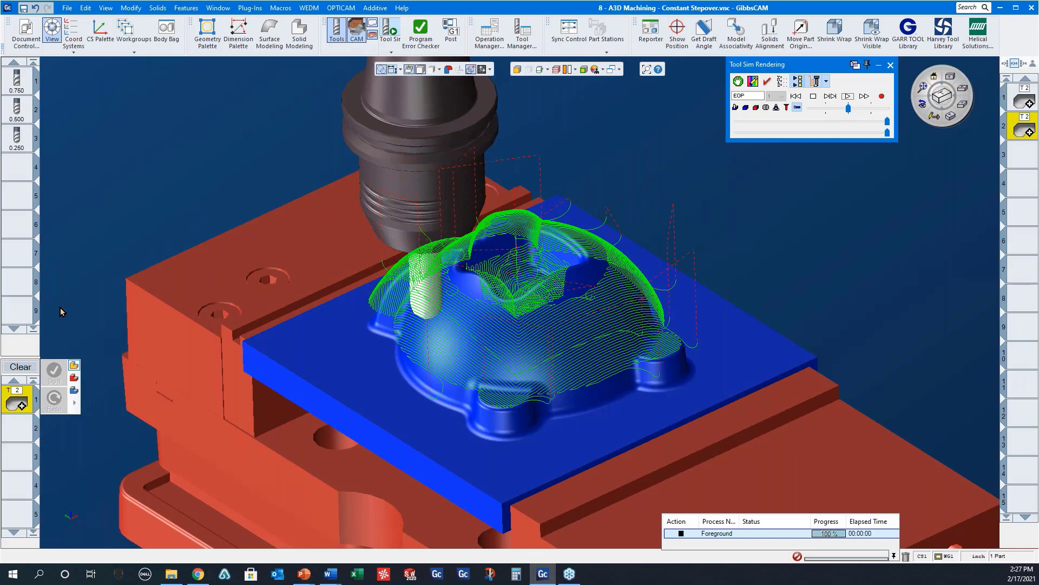
double_click(14, 404)
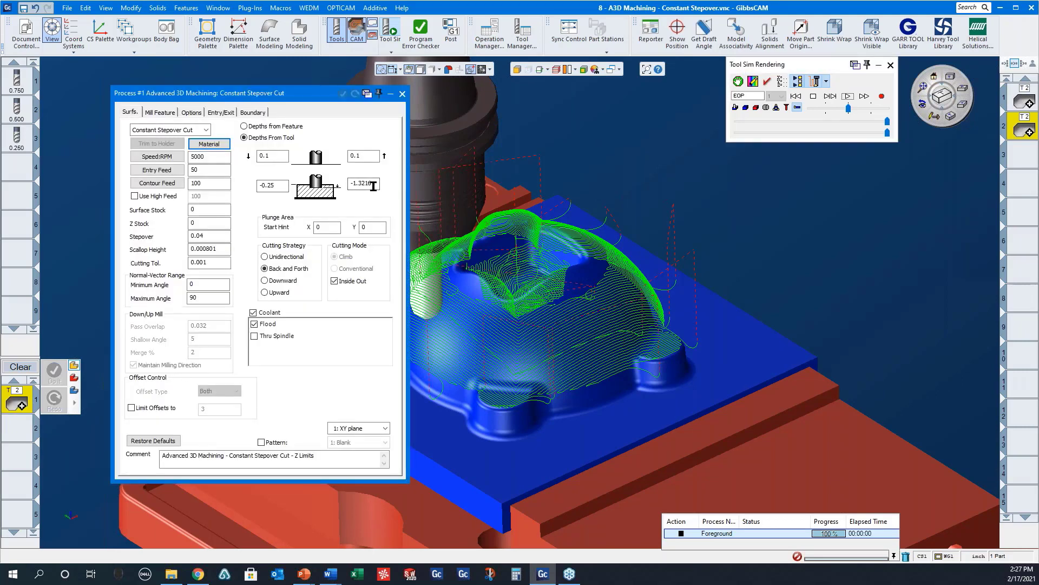
click(403, 95)
Step: Open the part file 9 - A3D Machining - Flats Cut.vnc without saving changes to the Constant Stepover part
click(66, 8)
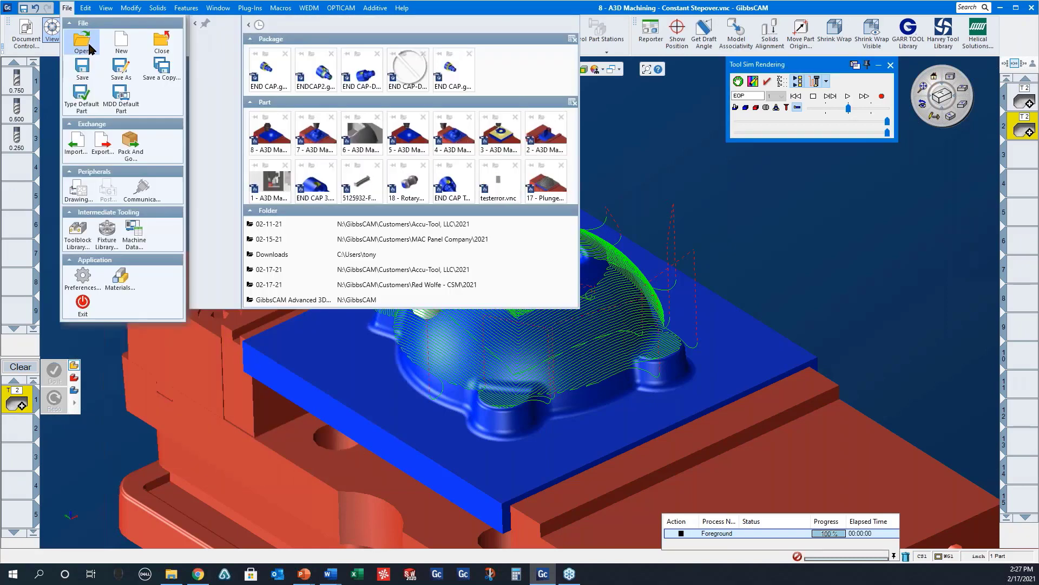
click(85, 48)
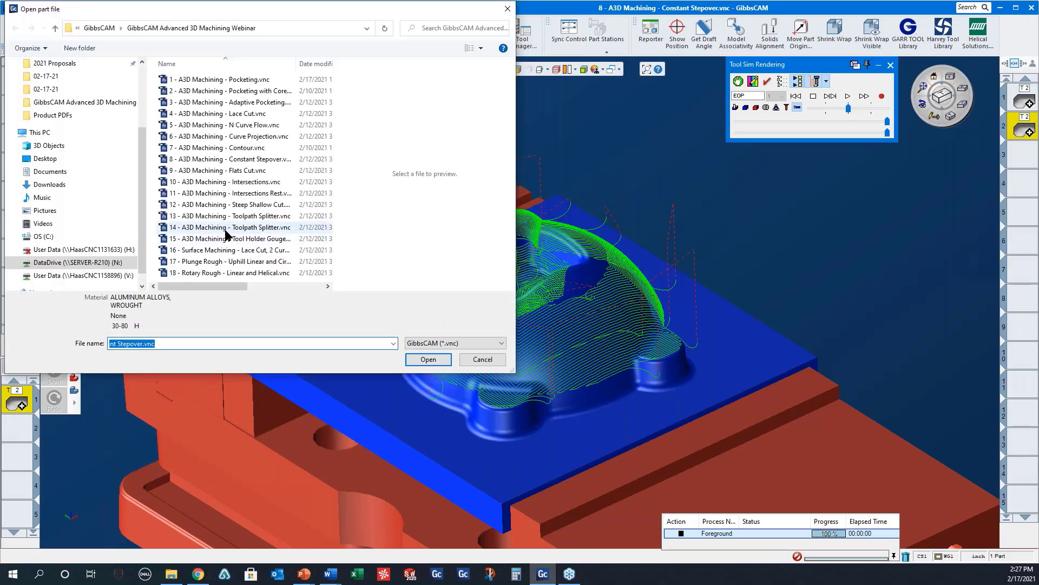
click(236, 170)
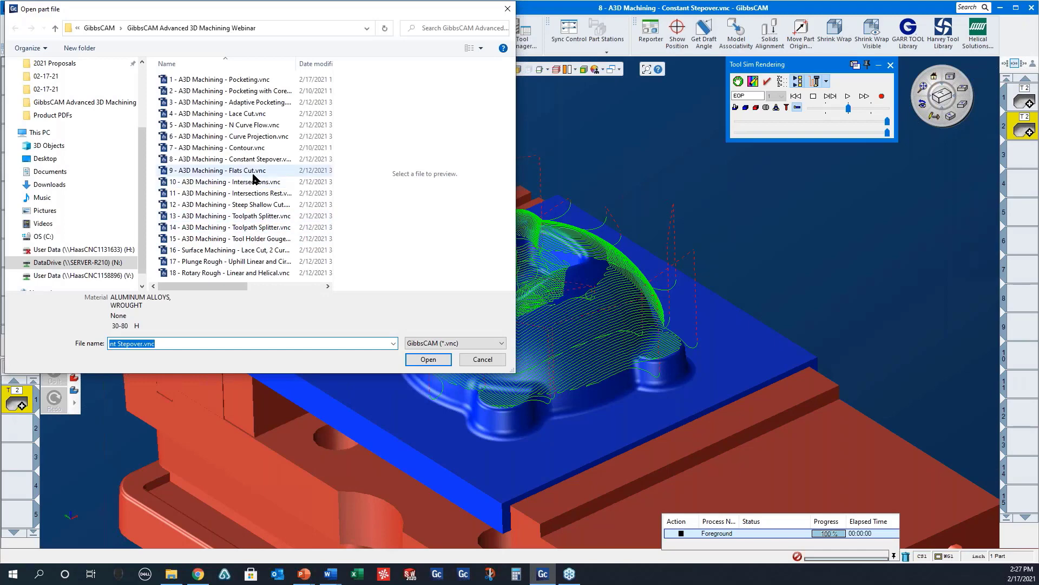
click(428, 360)
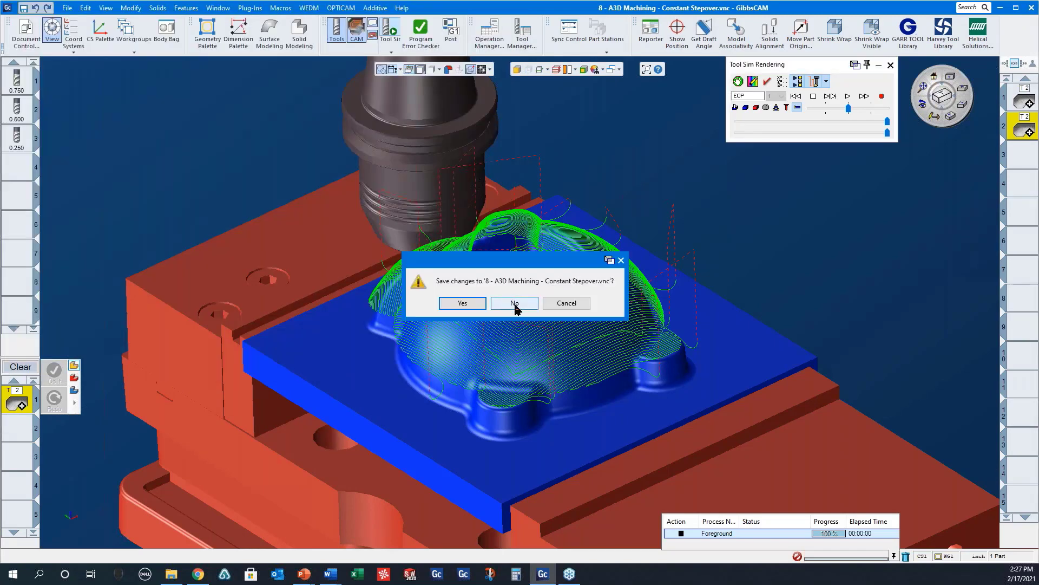
click(516, 307)
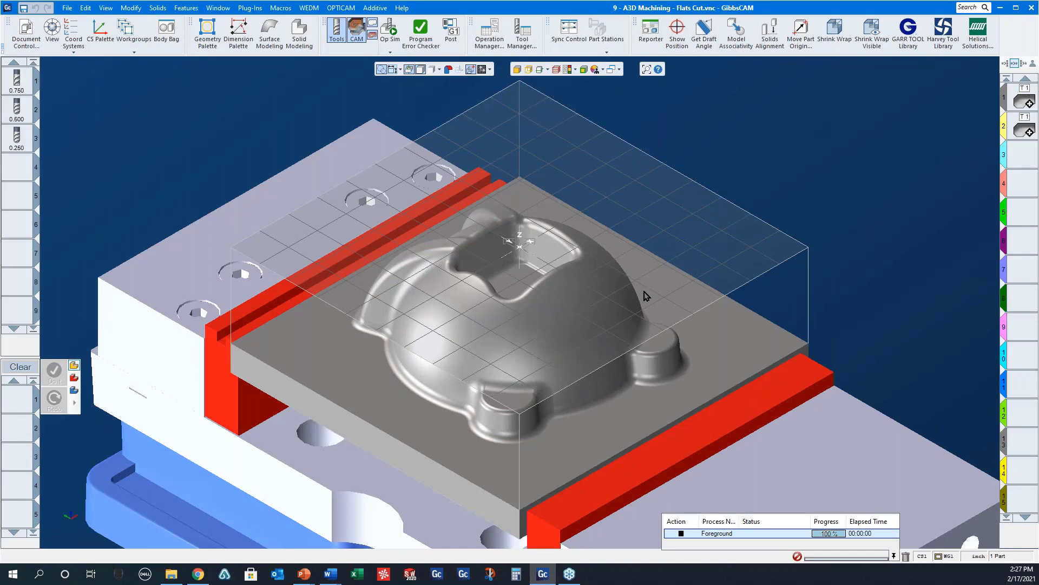
Step: Load the first Flats Cut operation, run its Op Sim to examine the machined flats, and close the process dialog
double_click(1029, 102)
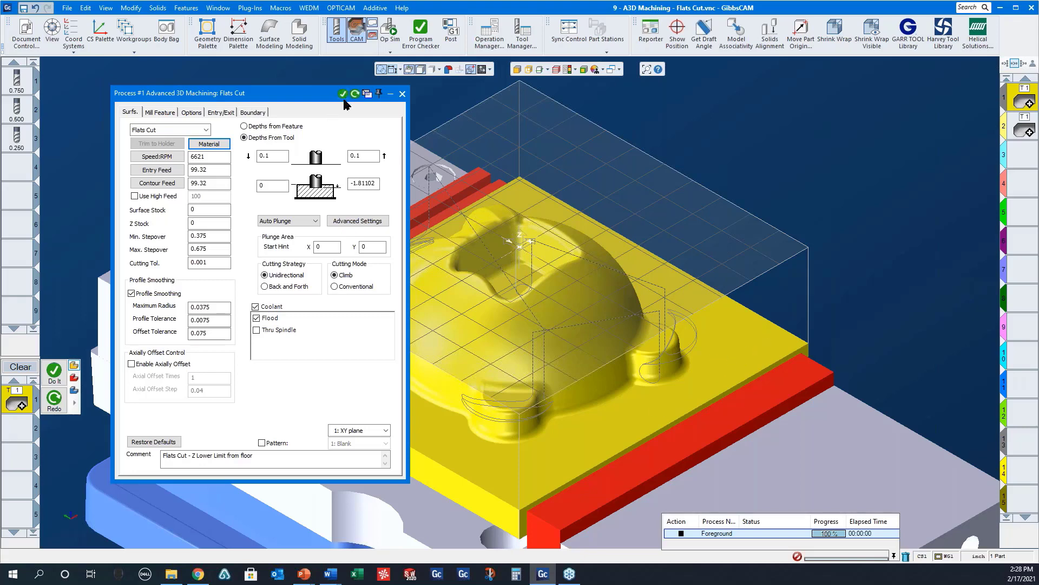
click(394, 35)
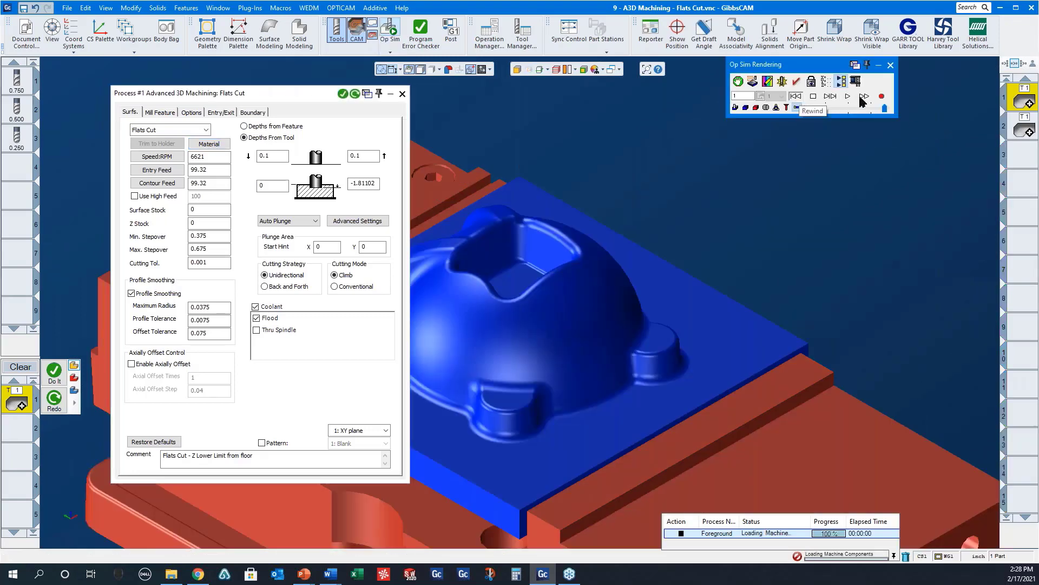
click(849, 97)
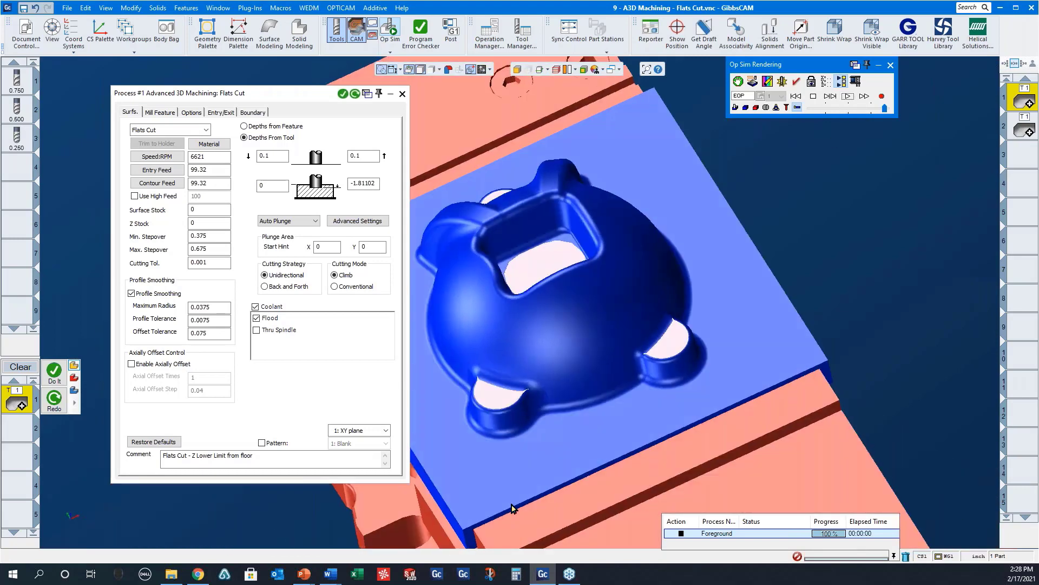
mouse_move(513, 509)
middle_down()
mouse_move(752, 371)
mouse_move(604, 271)
mouse_move(693, 361)
middle_up()
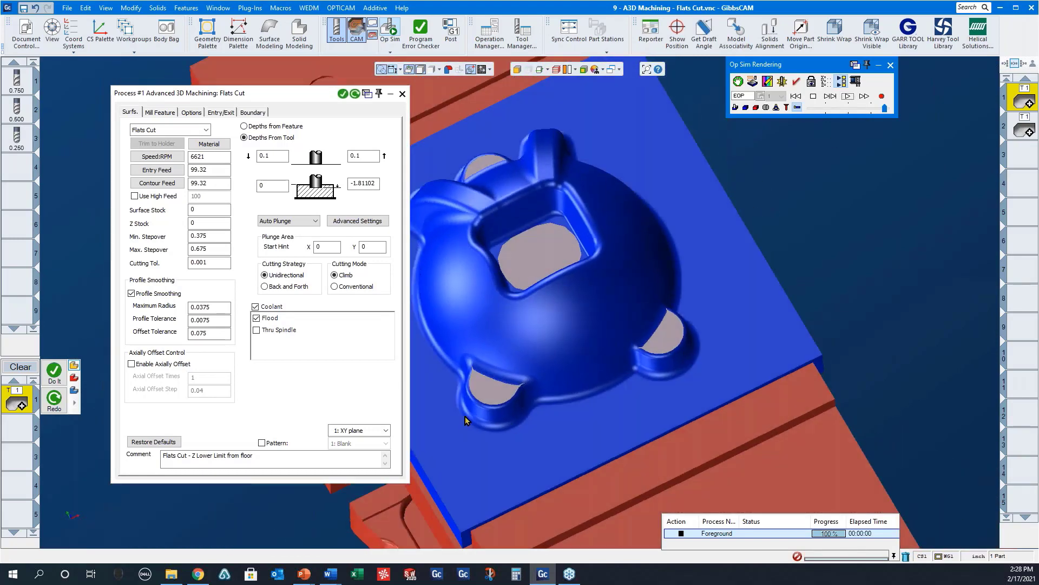
middle_drag(656, 395, 645, 374)
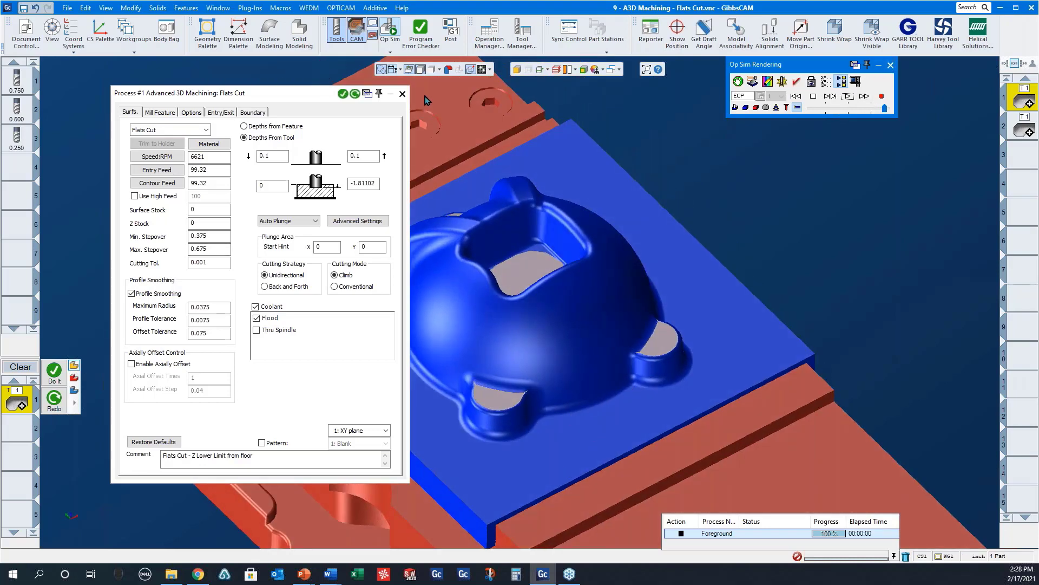
click(402, 94)
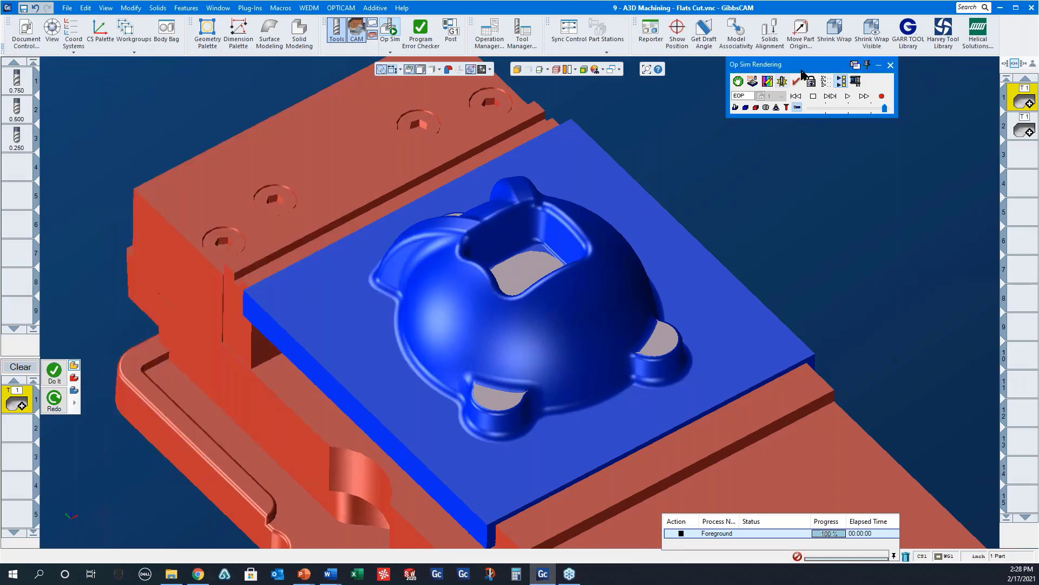
Step: Load the second Flats Cut operation with the Z limit below the floor, rerun the Op Sim from the start, and close the process dialog
double_click(1027, 121)
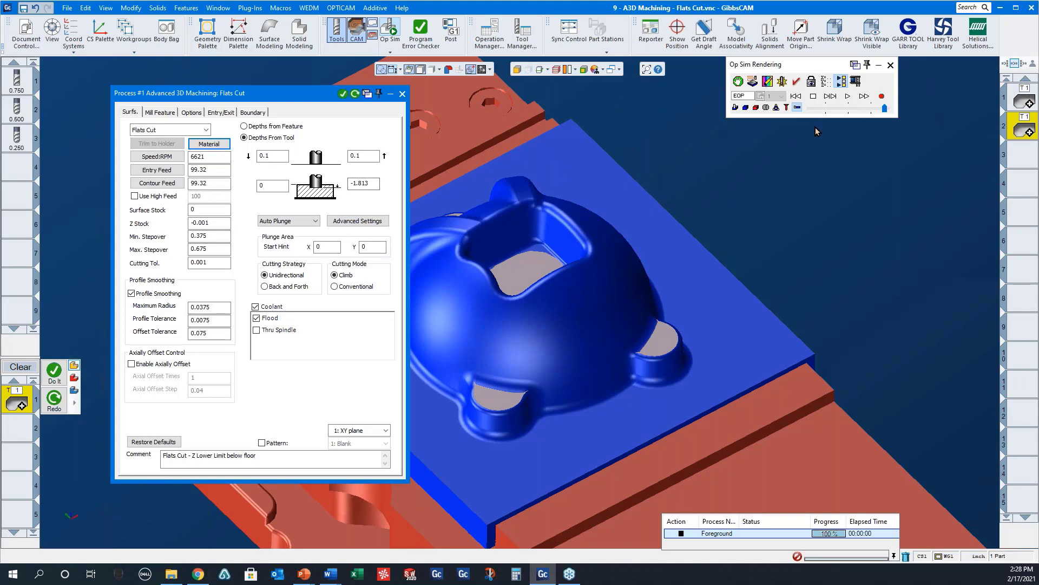
click(796, 96)
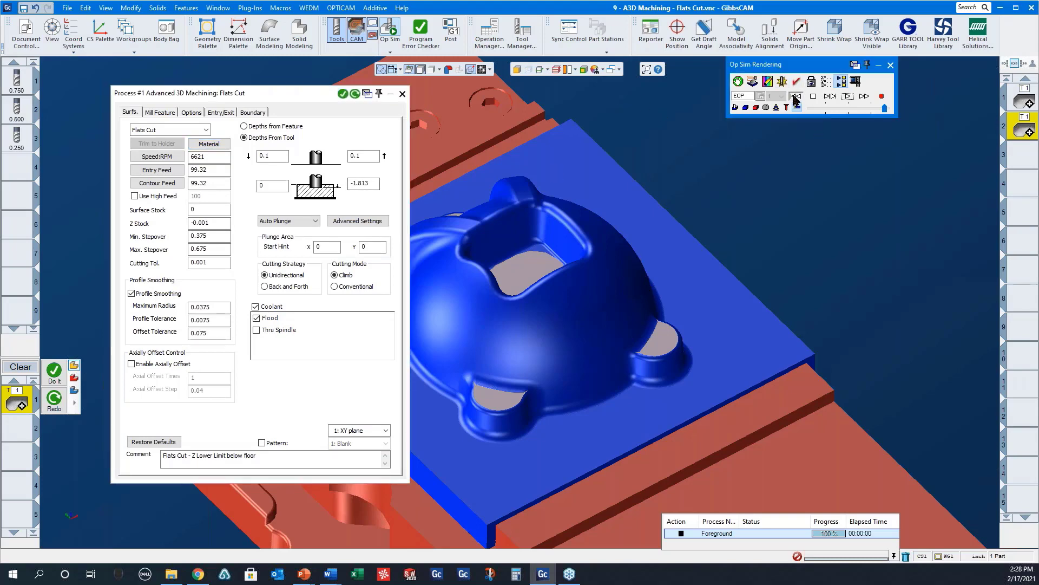
click(848, 96)
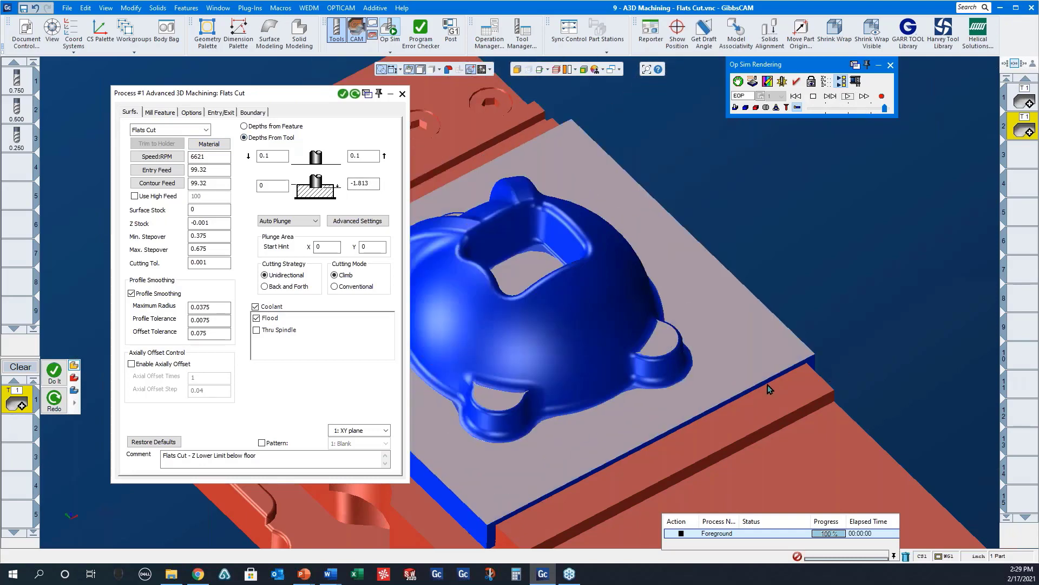
click(408, 98)
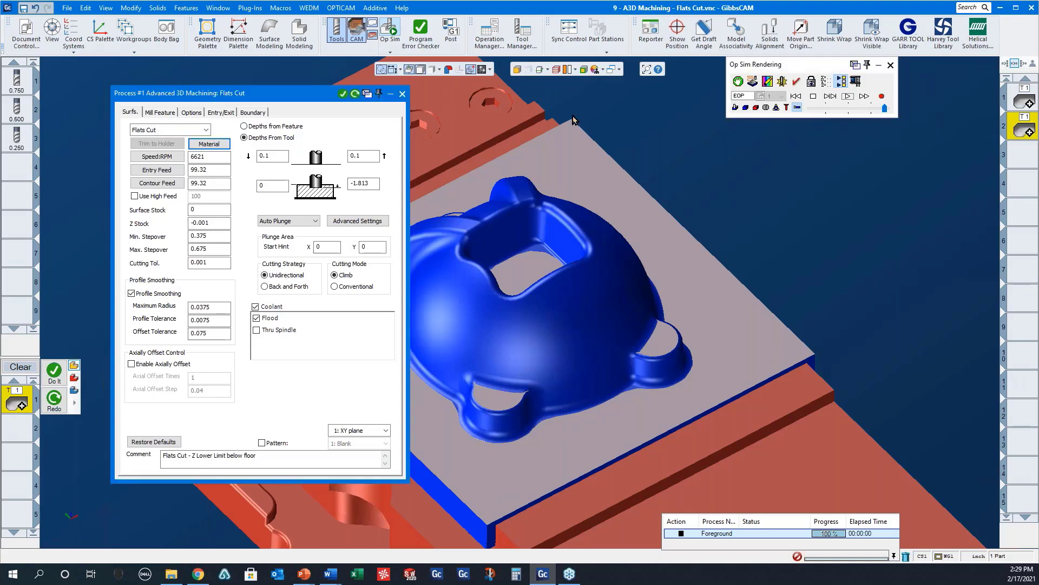
click(402, 93)
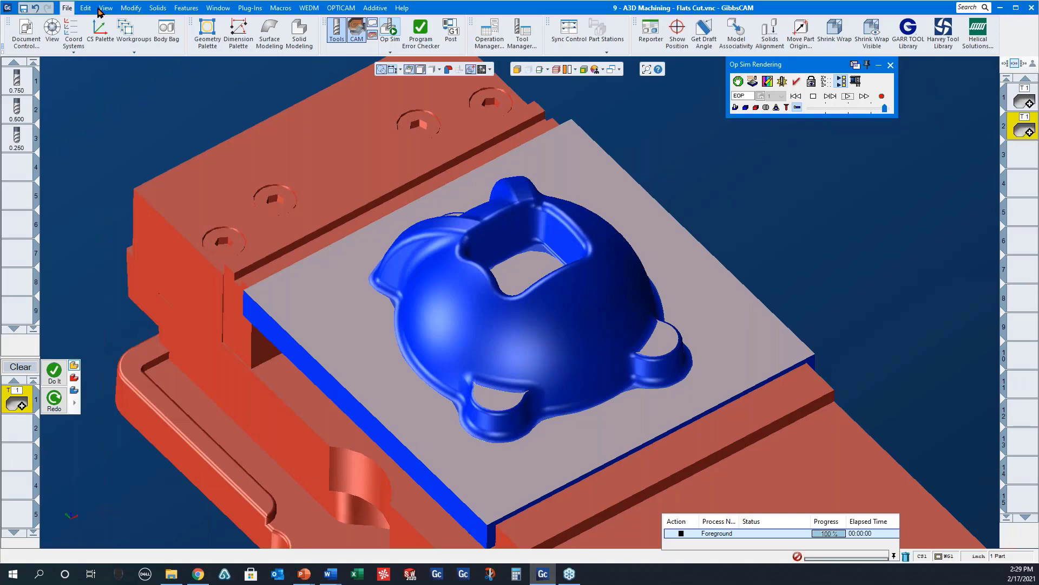
Step: Open the part file 10 - A3D Machining - Intersections.vnc without saving changes to the Flats Cut part
click(67, 8)
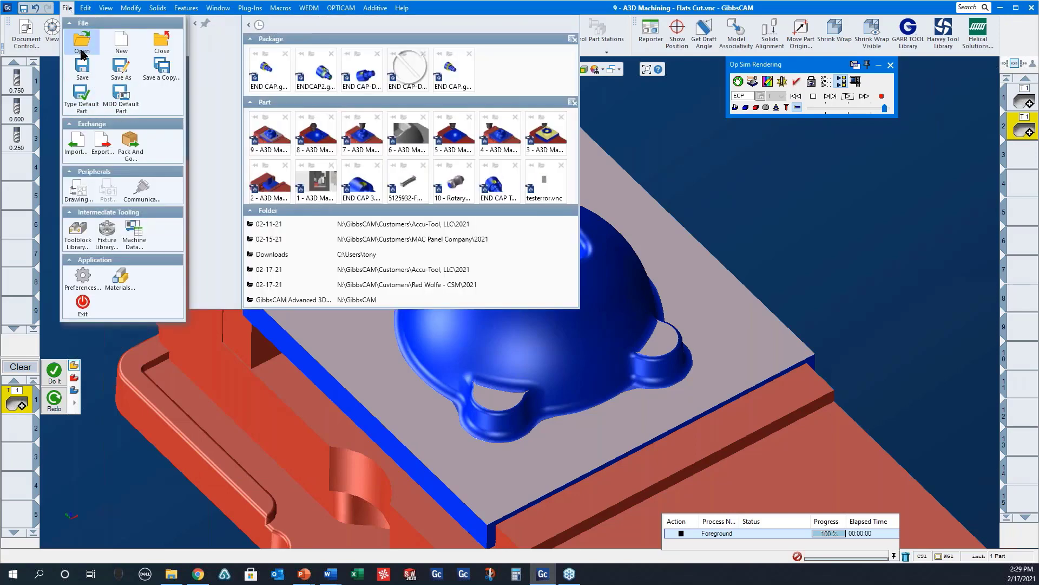
click(83, 43)
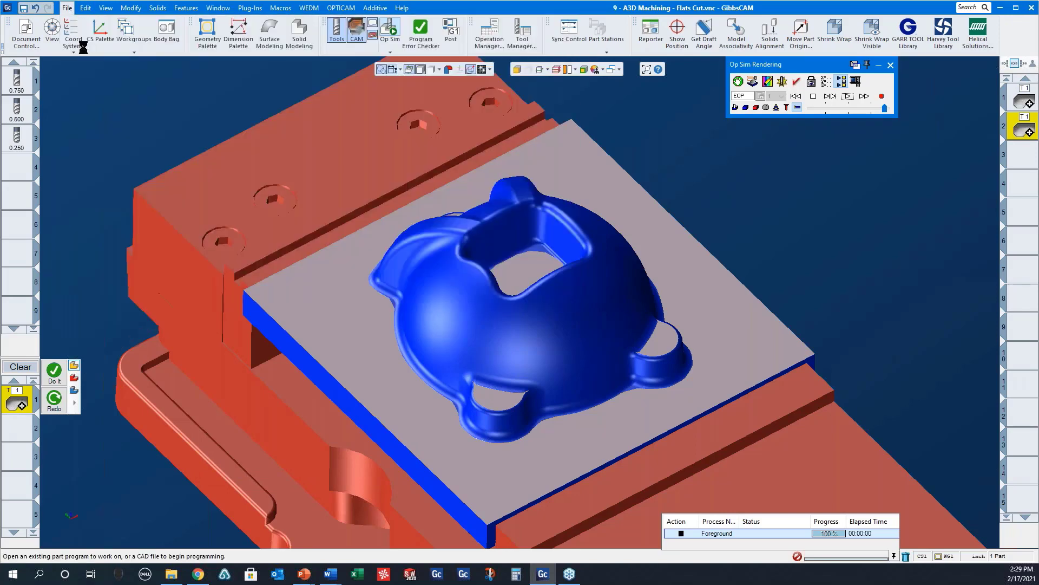
click(257, 183)
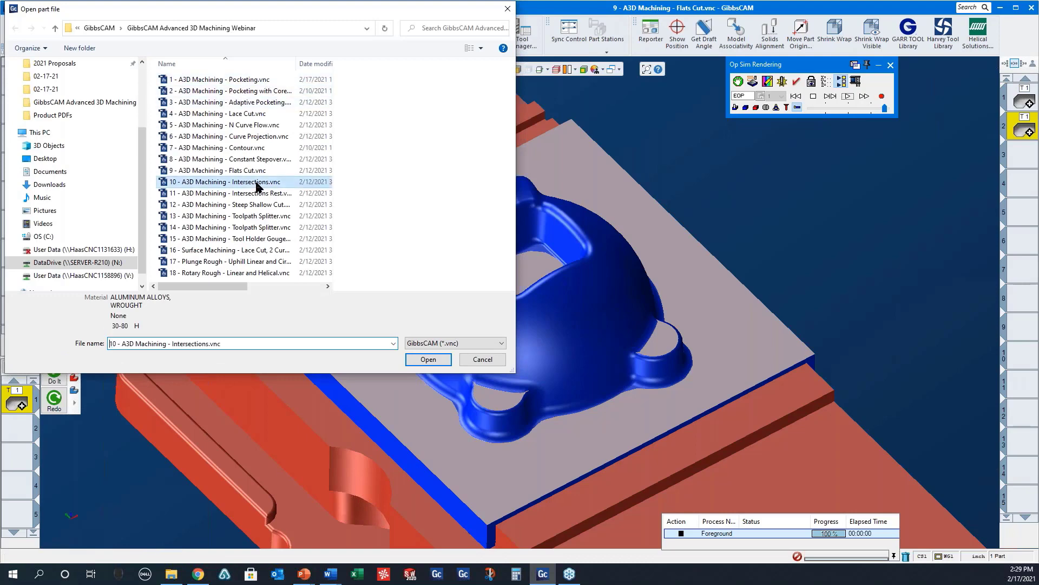
click(427, 361)
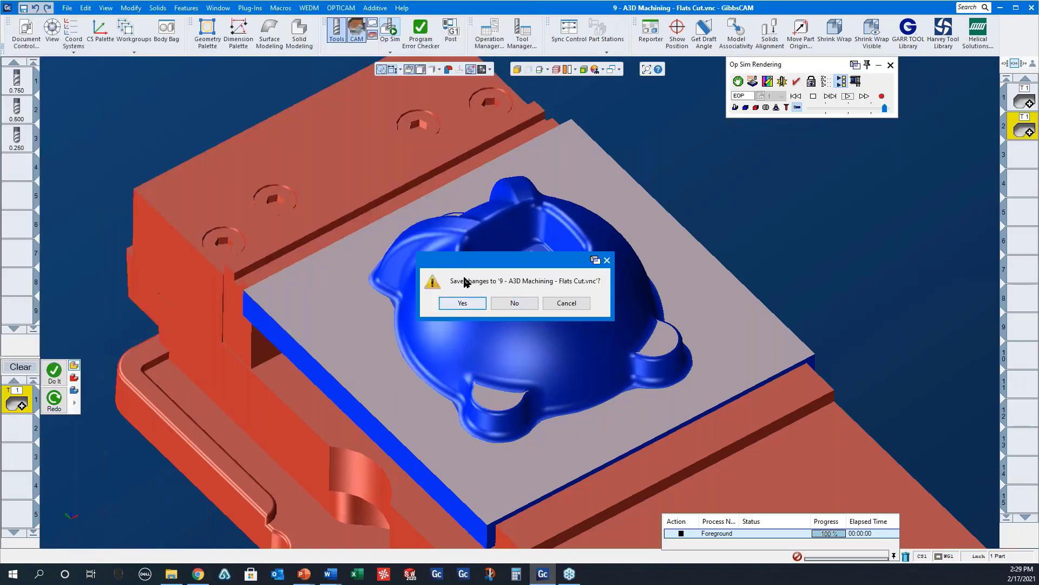
click(513, 305)
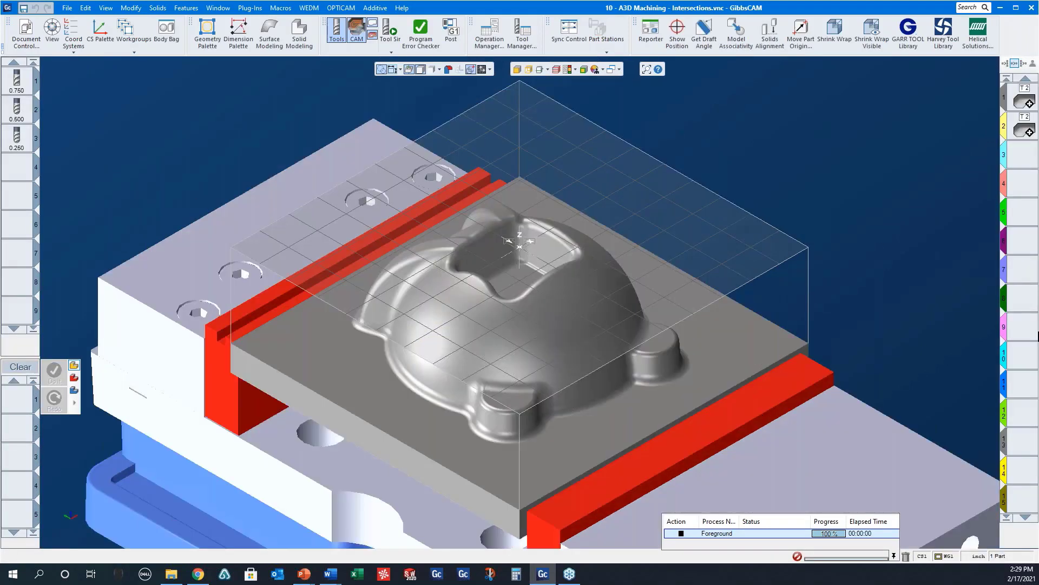
Step: Load the first Intersections operation to review its settings, and run its Tool Sim to examine the toolpath from several angles
double_click(1025, 103)
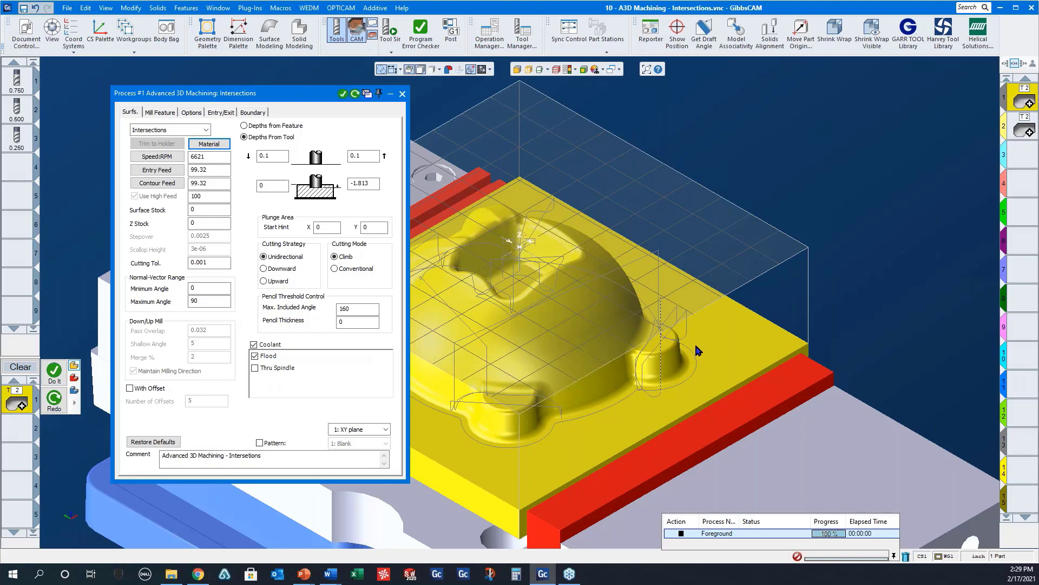
click(402, 95)
click(388, 31)
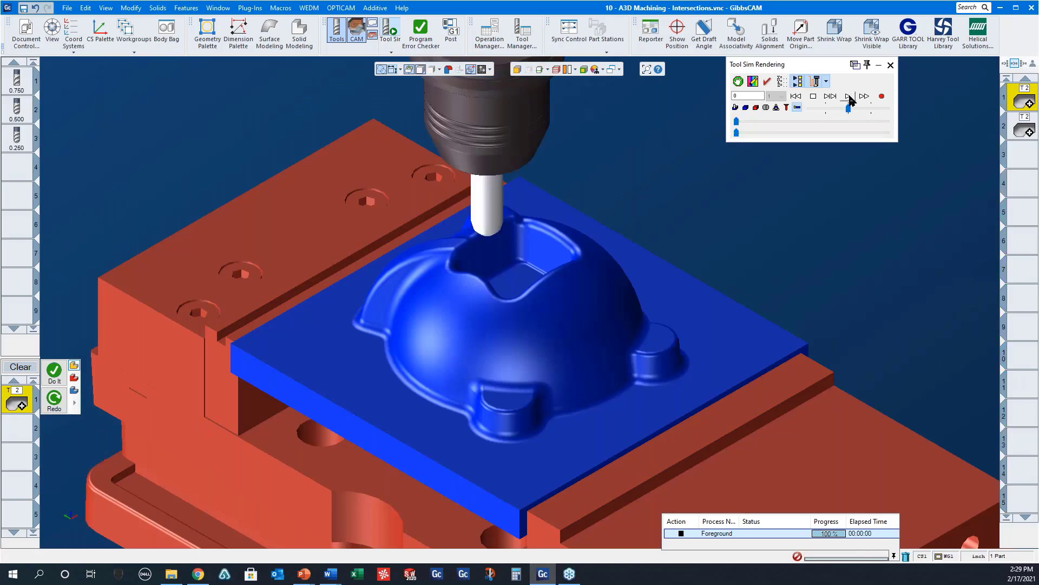
click(849, 97)
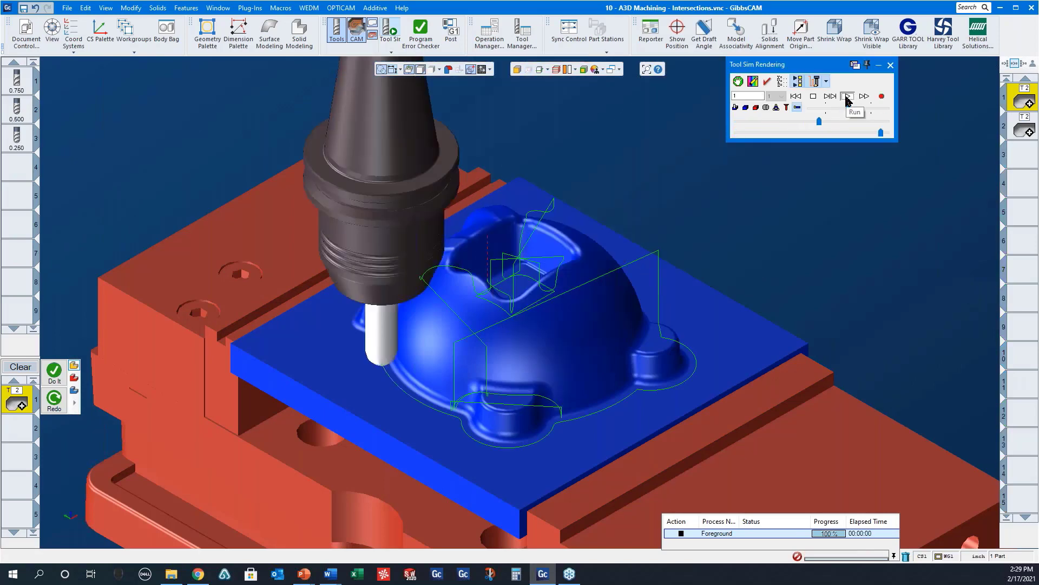
middle_drag(553, 423, 477, 366)
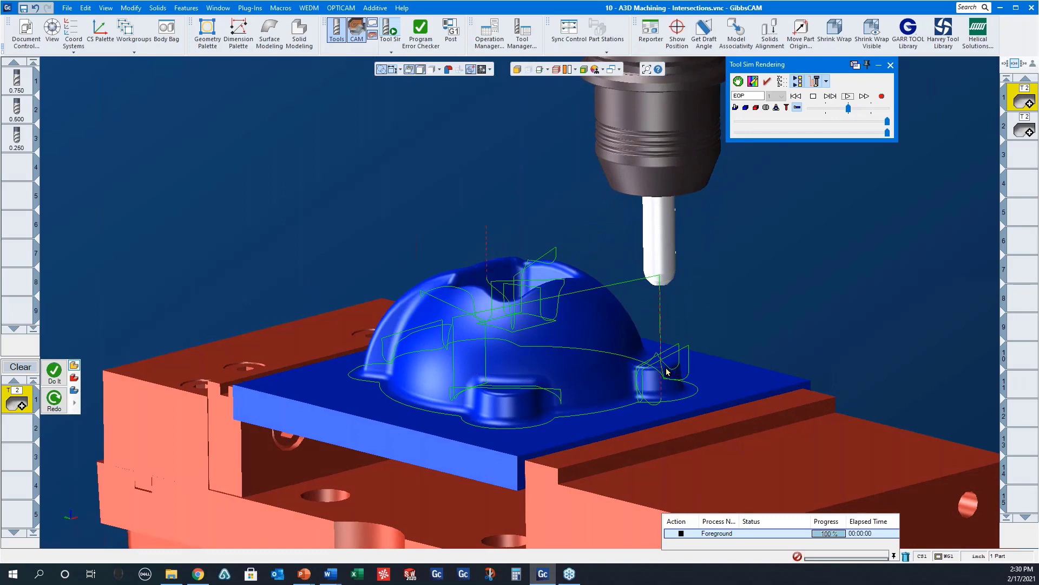
middle_drag(617, 399, 637, 519)
middle_drag(607, 274, 606, 250)
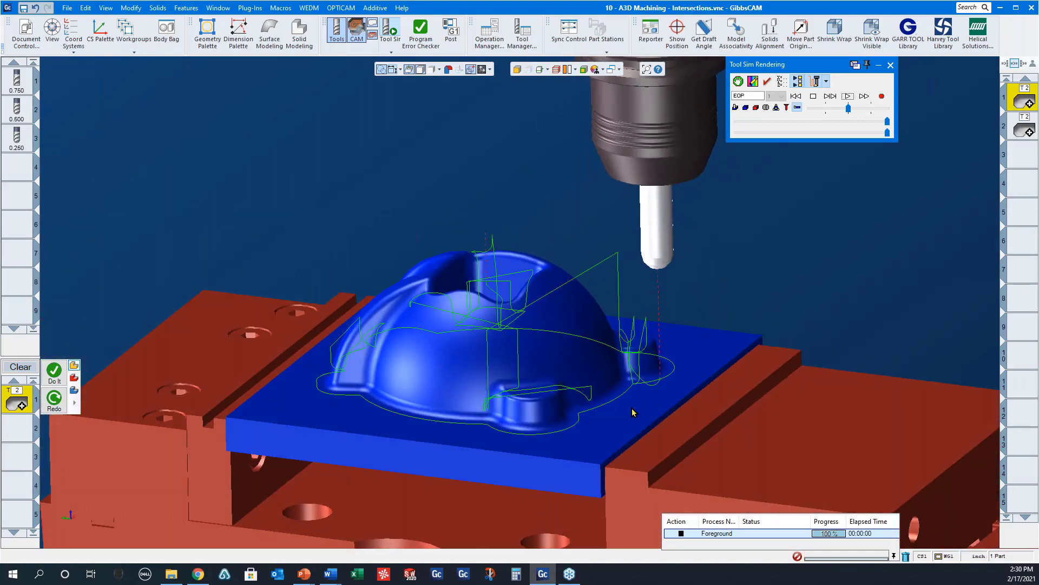
middle_drag(632, 413, 679, 277)
middle_drag(427, 362, 379, 422)
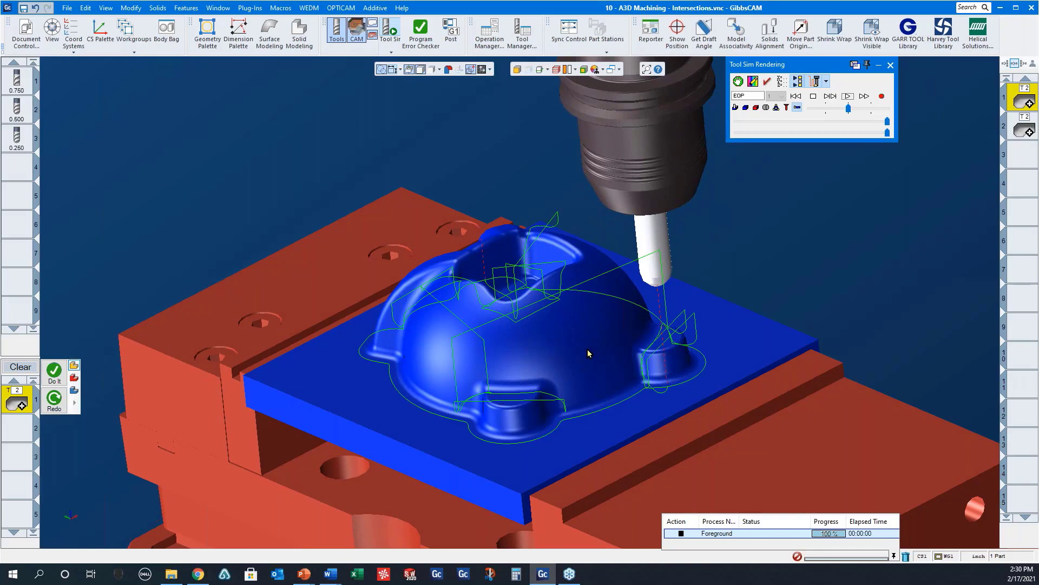
Step: Load the second Intersections operation, check its With Offset and Number of Offsets settings, and close the process dialog
double_click(1025, 132)
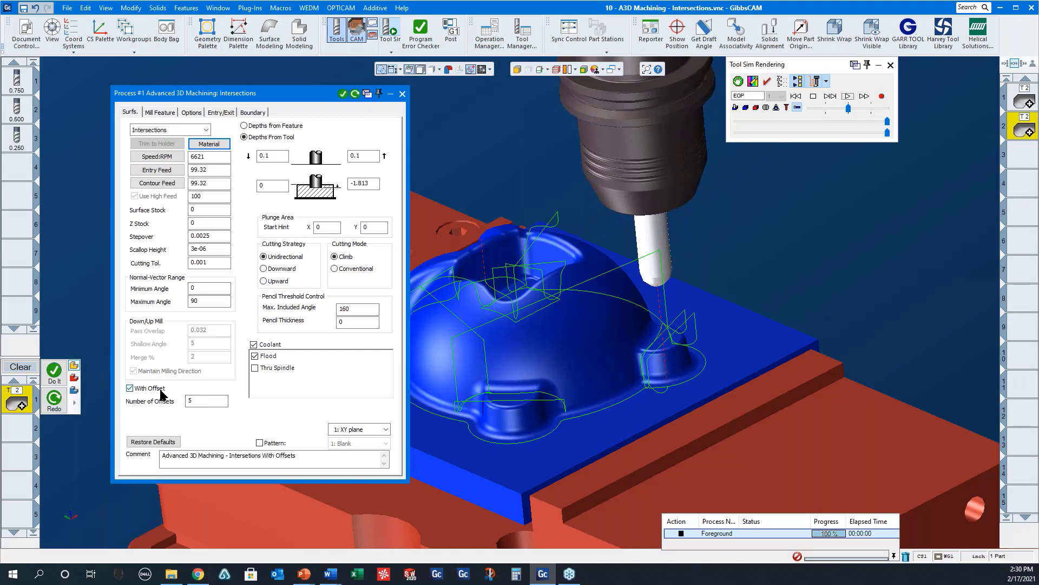
double_click(192, 402)
key(BackSpace)
click(402, 95)
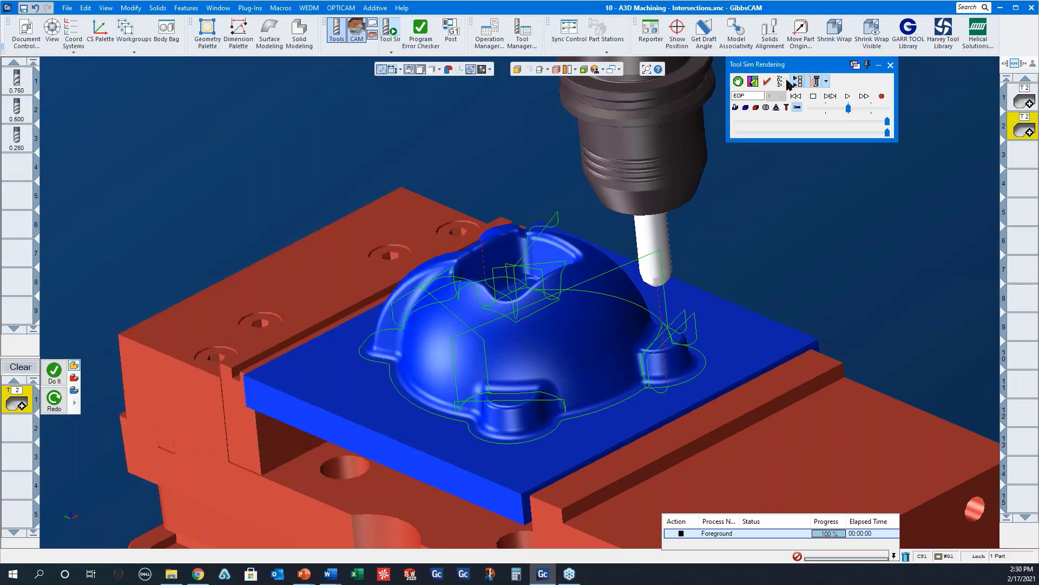
Step: Rerun the Tool Sim for the Intersections operation with offsets and inspect the offset passes closely around the corner boss
click(796, 96)
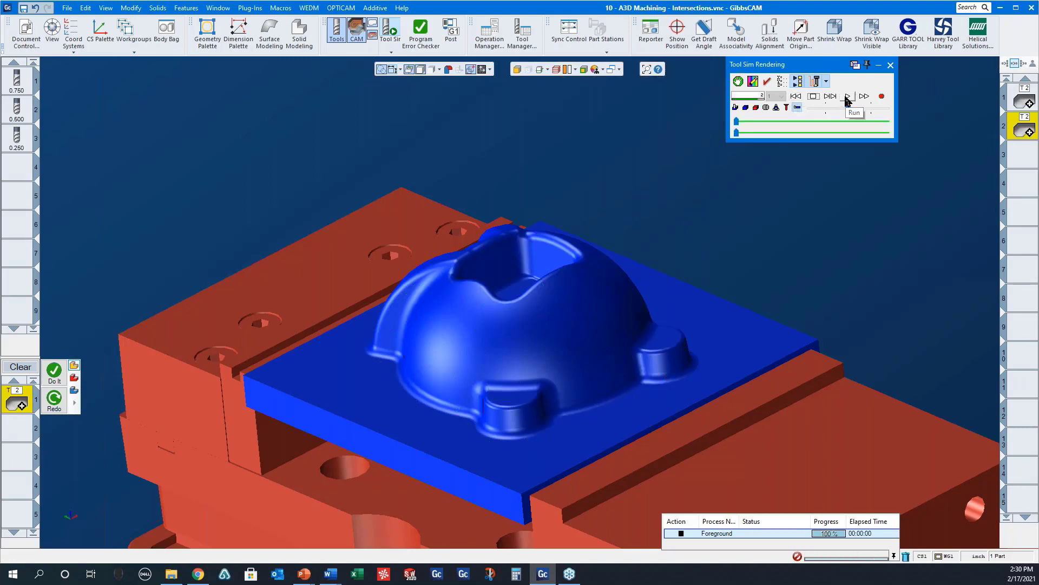
click(848, 98)
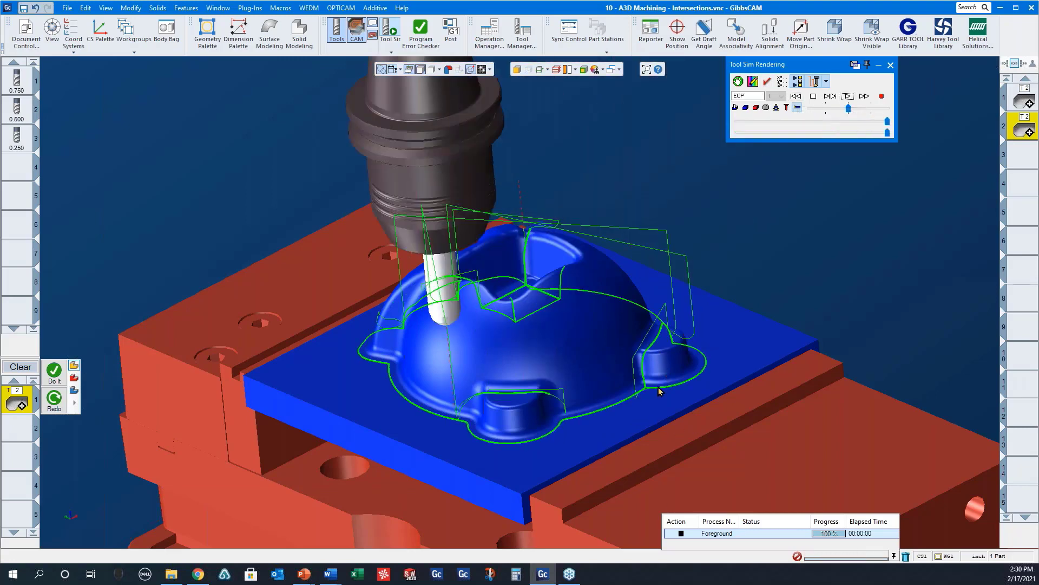
scroll(661, 406, up, 5)
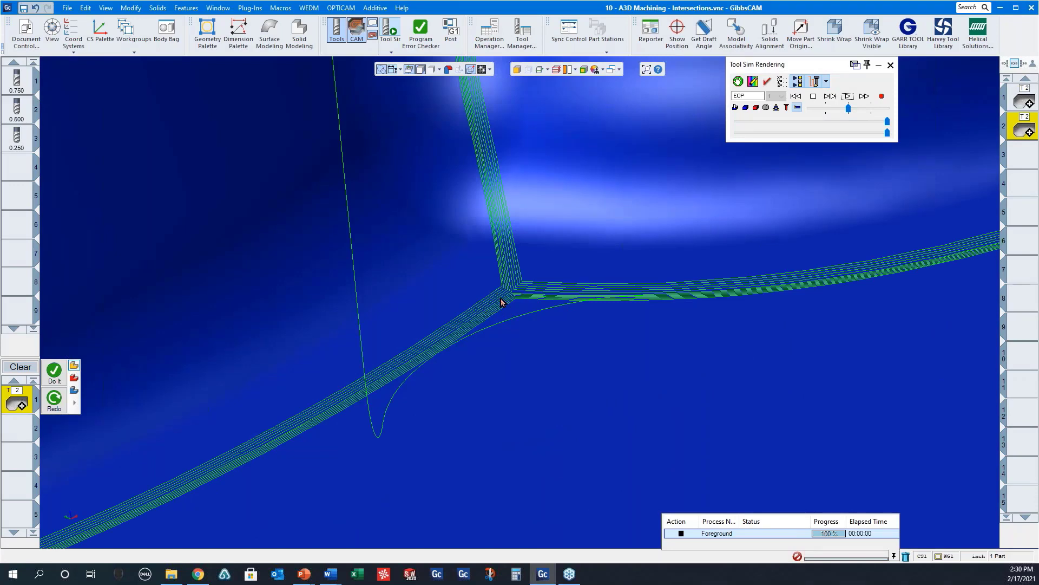
scroll(638, 313, down, 5)
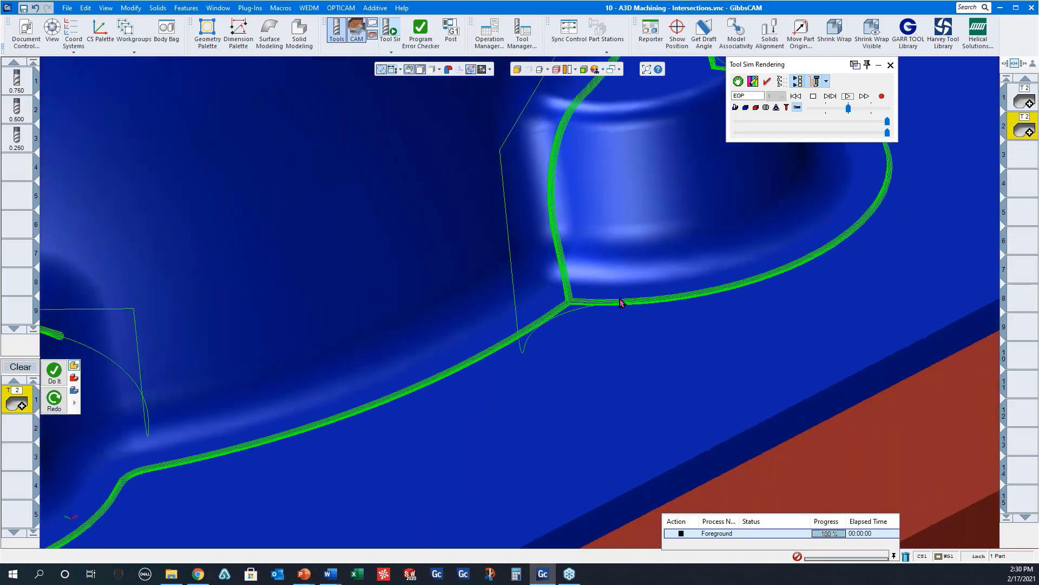
Step: Open the part file 11 - A3D Machining - Intersections Rest.vnc without saving changes to the Intersections part
scroll(620, 302, down, 8)
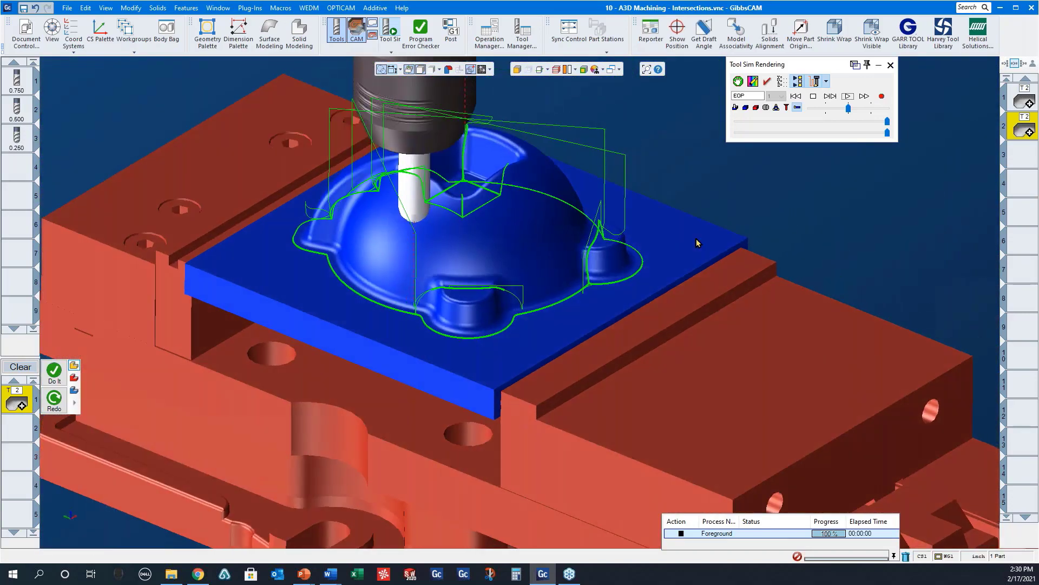
middle_drag(697, 243, 747, 277)
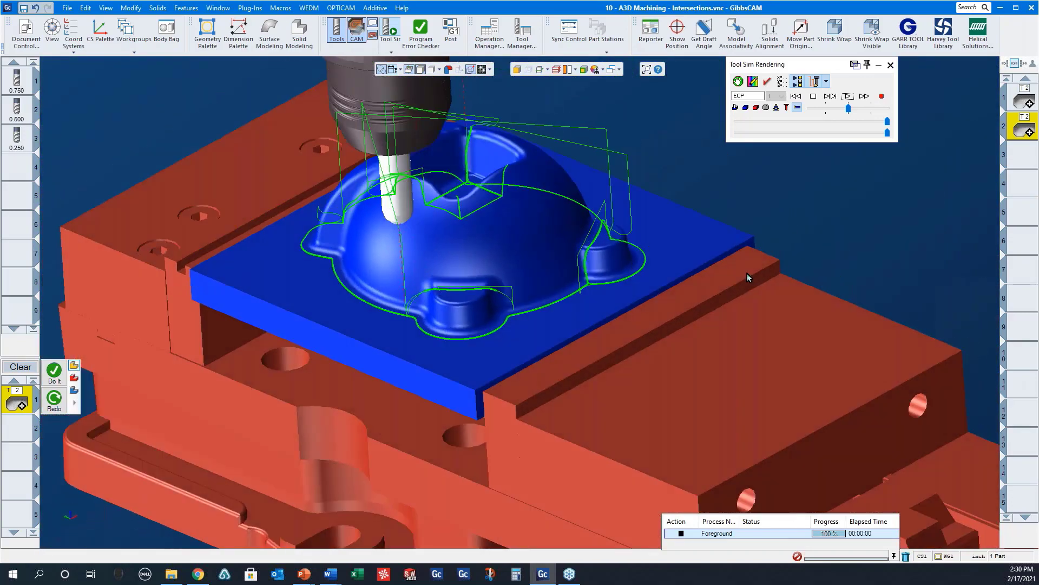
click(66, 8)
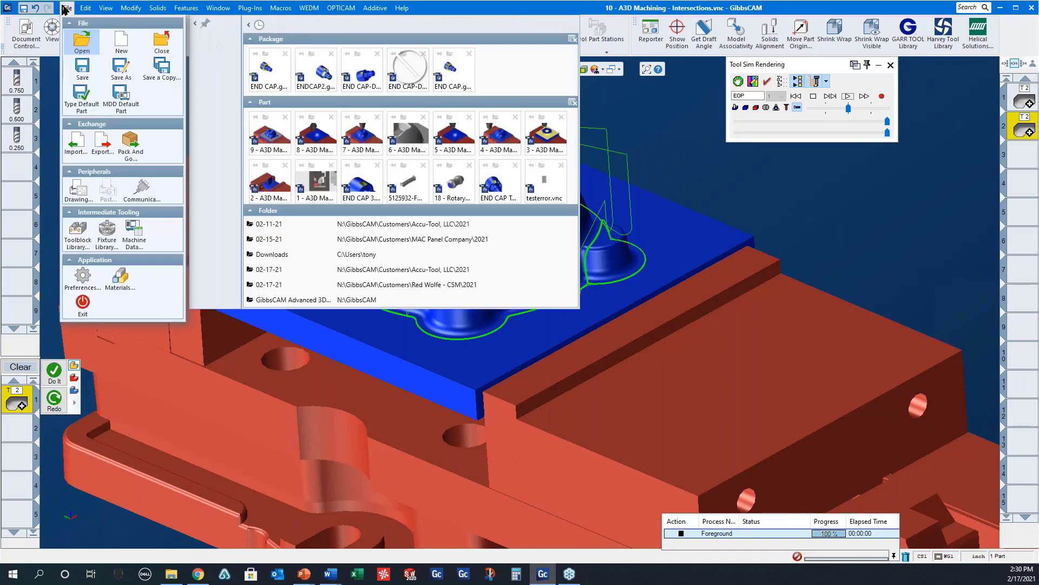
click(90, 52)
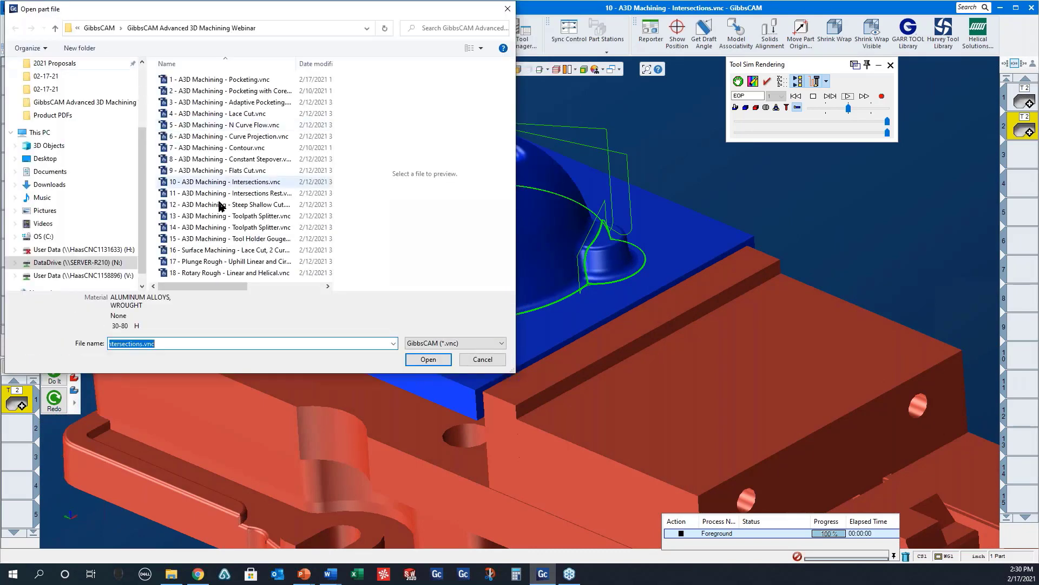
click(254, 193)
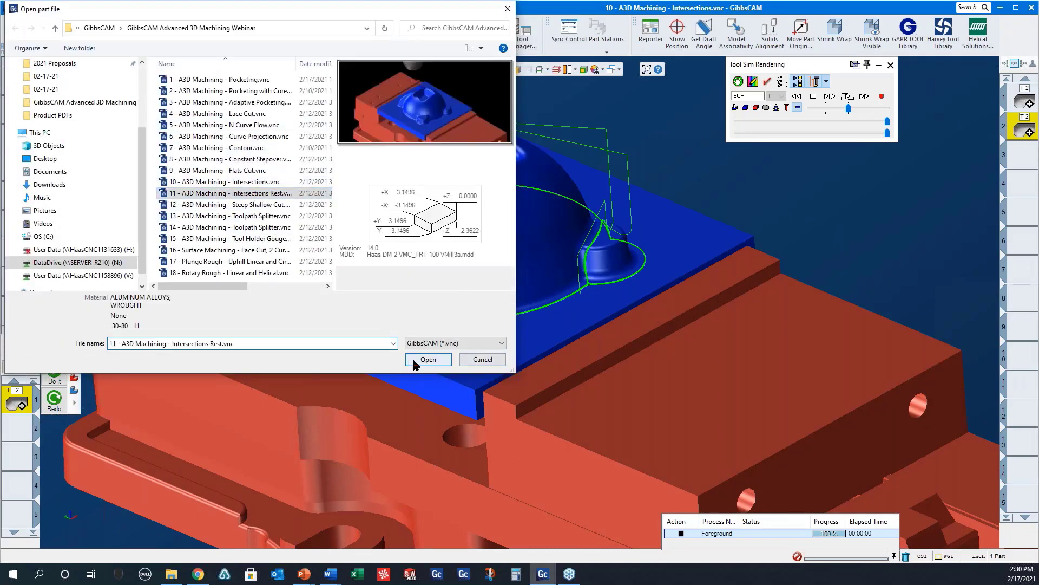
click(429, 359)
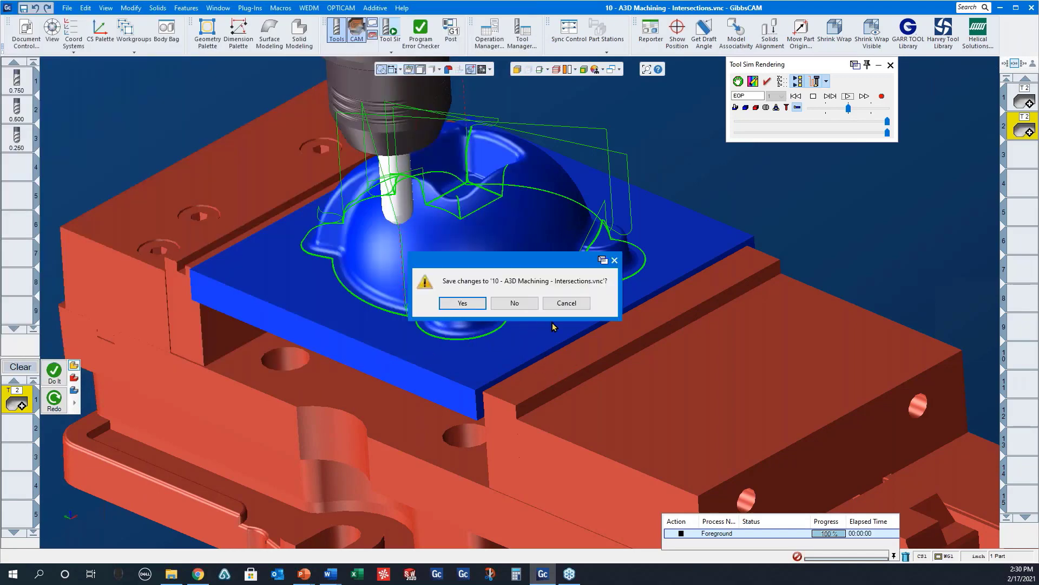
click(519, 305)
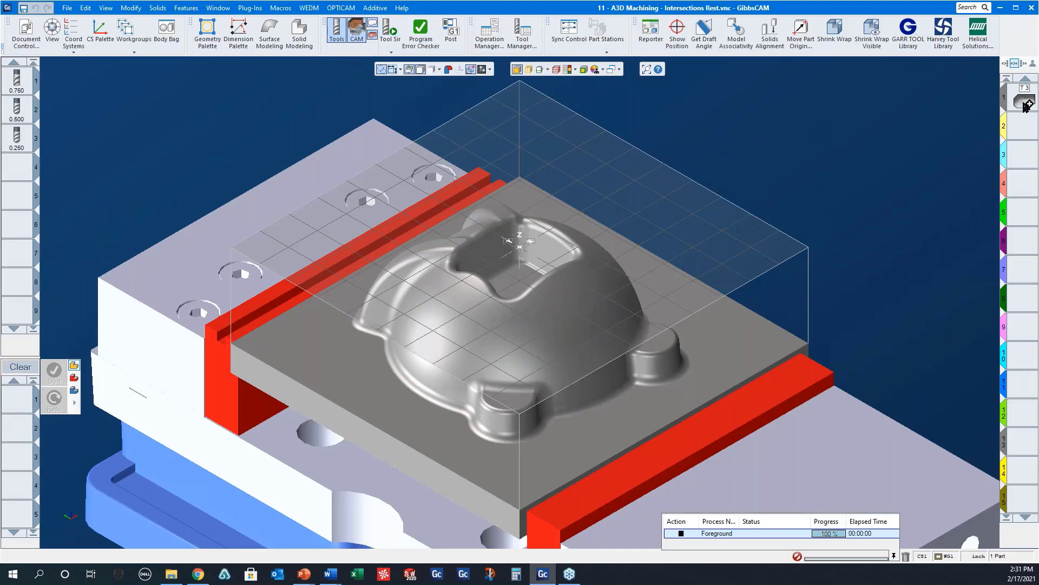
Step: Load the Intersections - Rest operation, check its Rest Areas Calculation reference tool settings, and close the process dialog
click(1025, 105)
double_click(1022, 106)
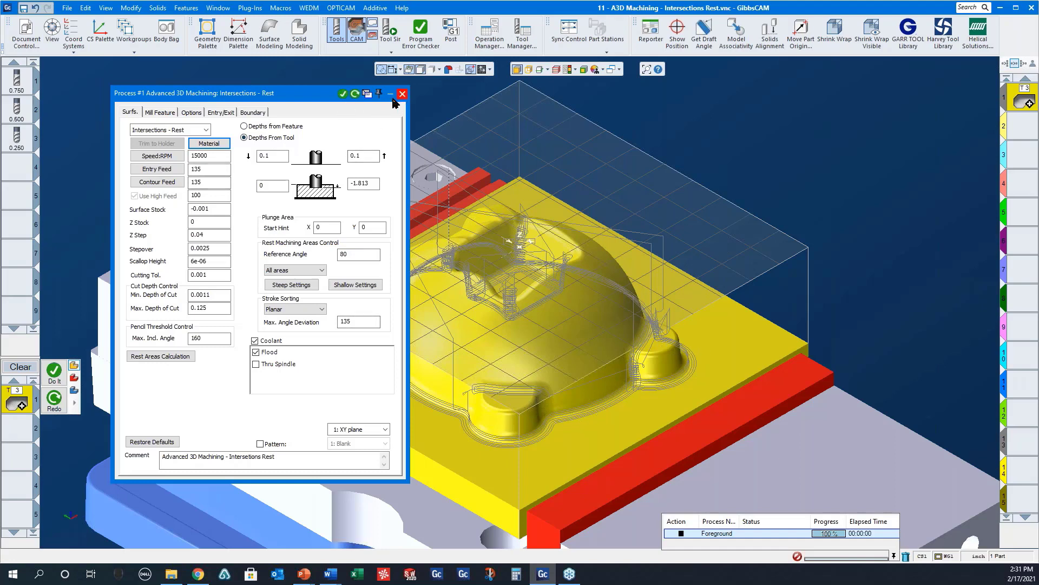
click(173, 357)
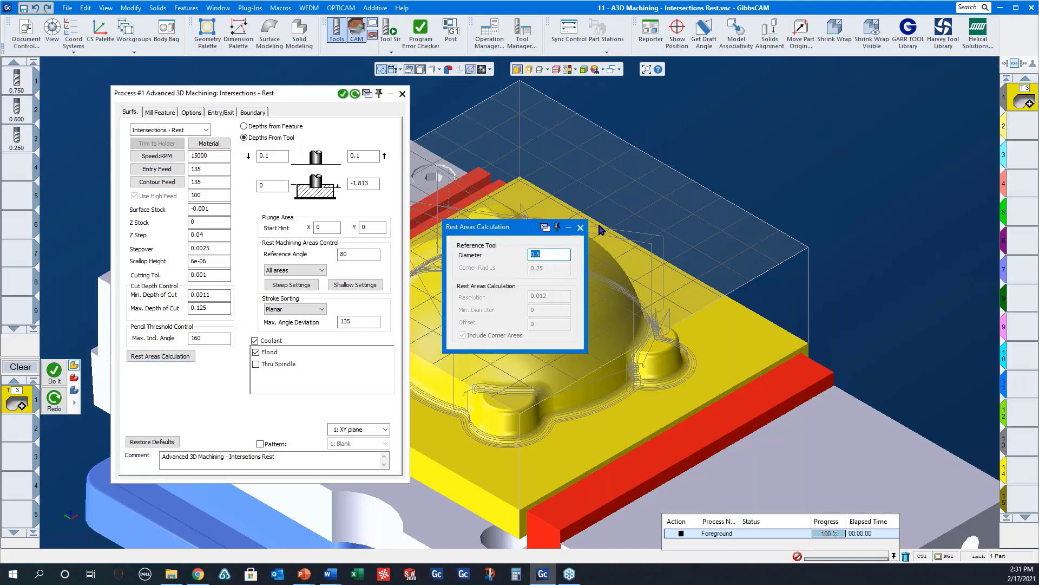
click(580, 227)
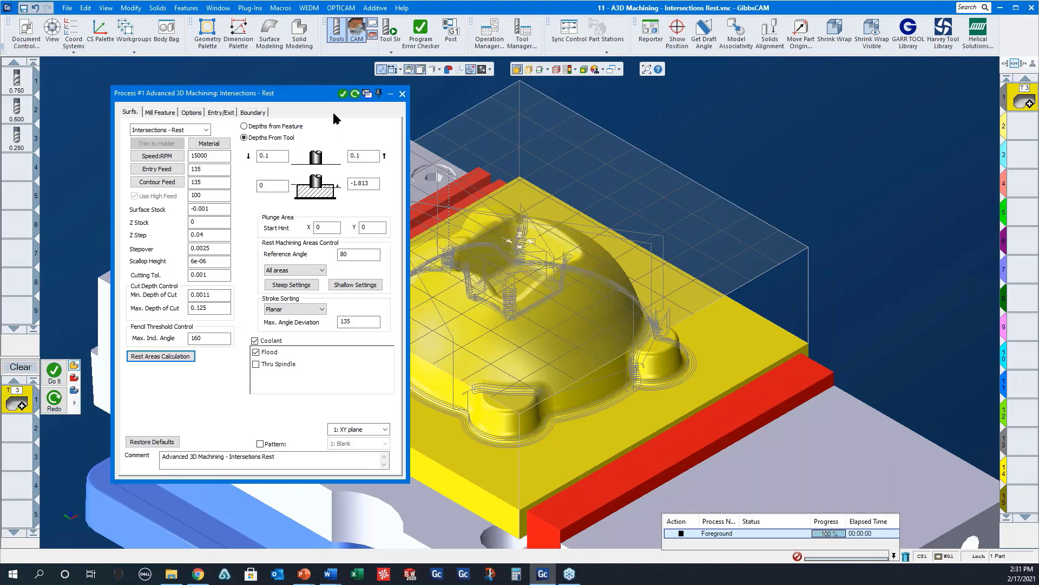
click(403, 96)
Step: Run the Tool Sim for the Intersections - Rest operation, replaying it at a slower speed to inspect the rest passes in the pocket corners
click(389, 31)
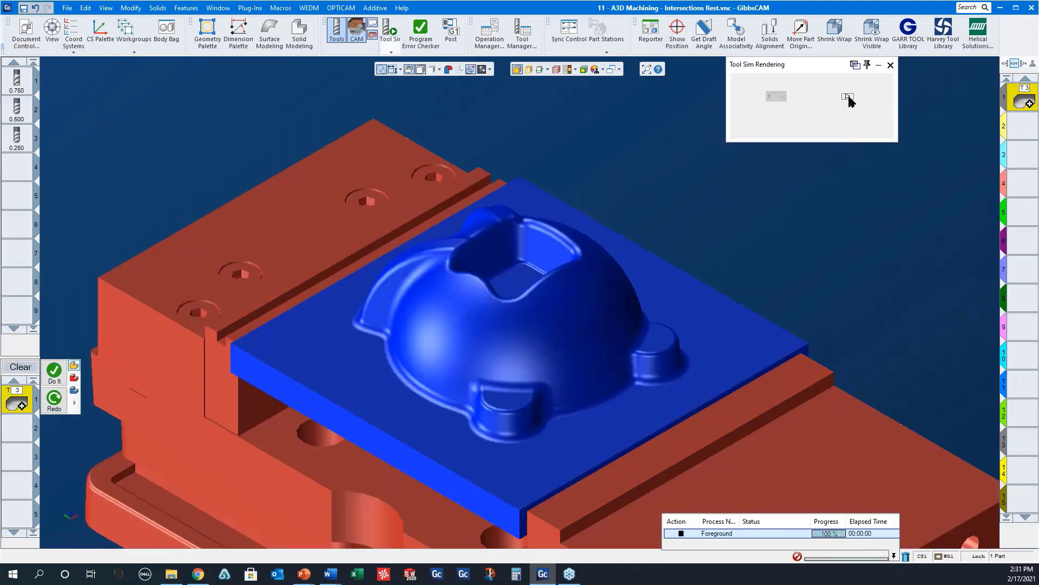
click(848, 98)
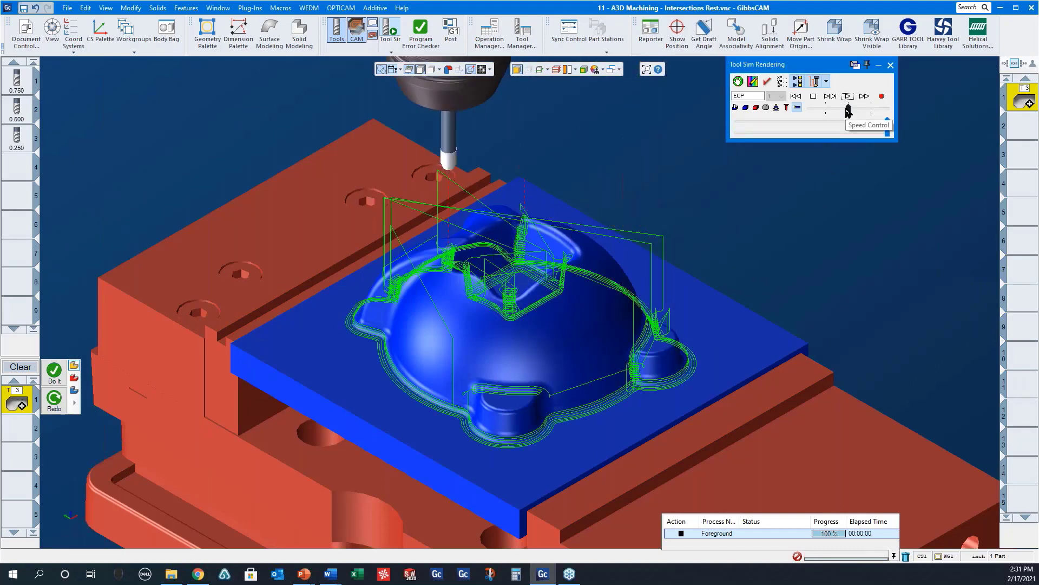
drag(848, 110, 827, 108)
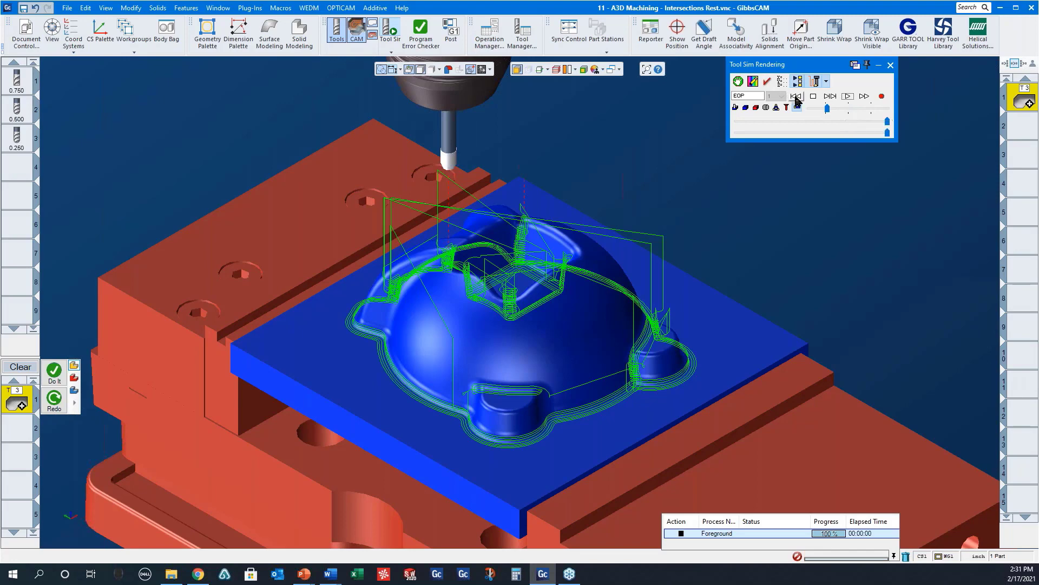
click(796, 96)
click(848, 98)
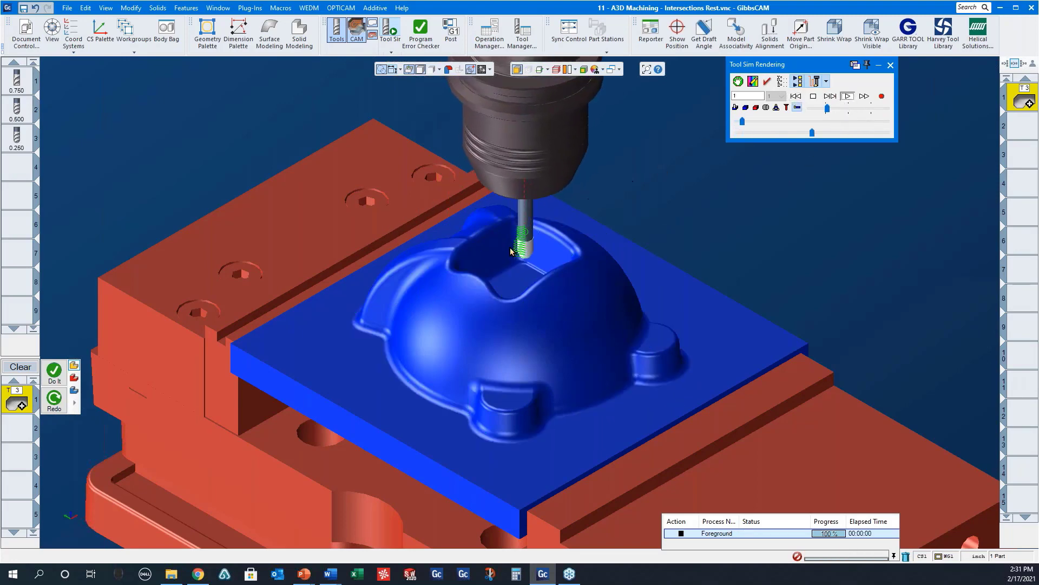
drag(572, 287, 578, 289)
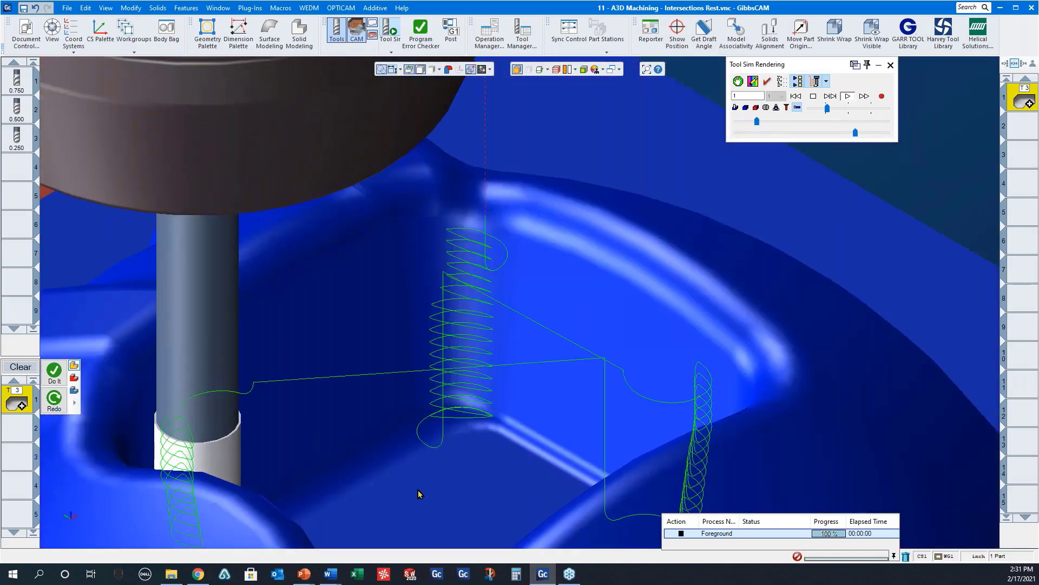
scroll(559, 399, down, 3)
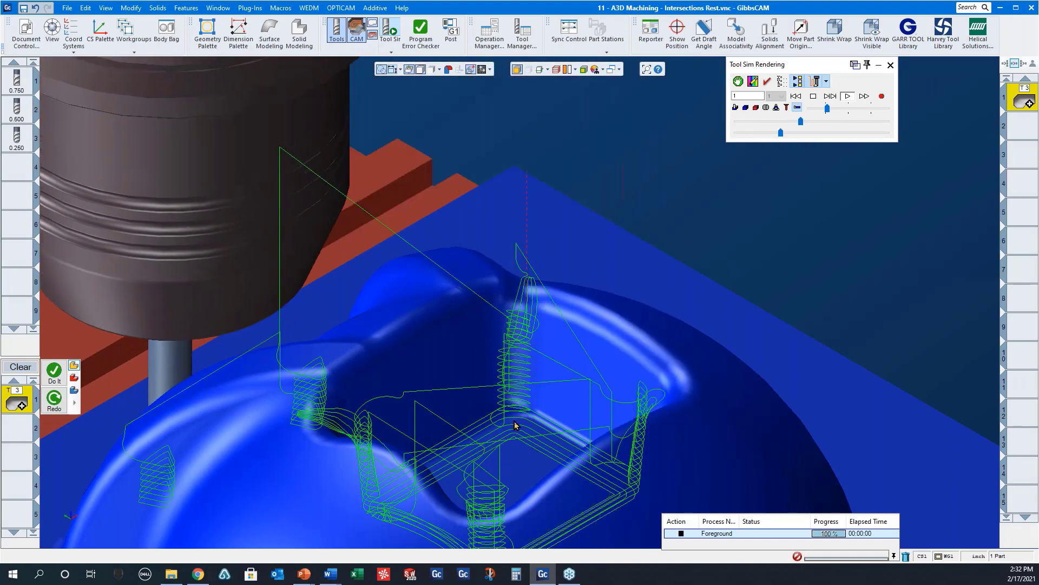
scroll(676, 342, down, 10)
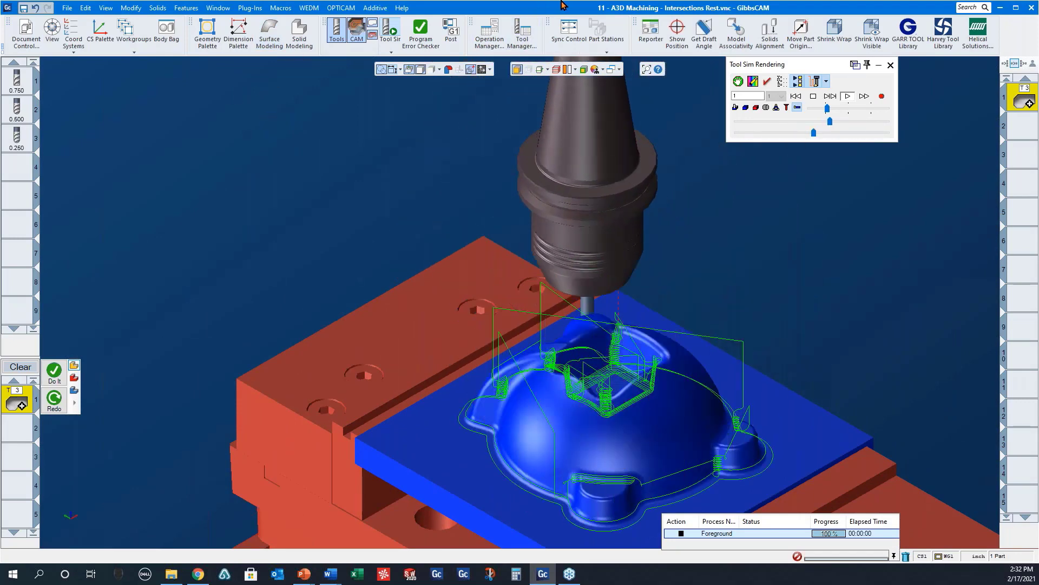
Step: Open the part file 12 - A3D Machining - Steep Shallow Cut.vnc without saving changes to the Intersections Rest part
click(67, 8)
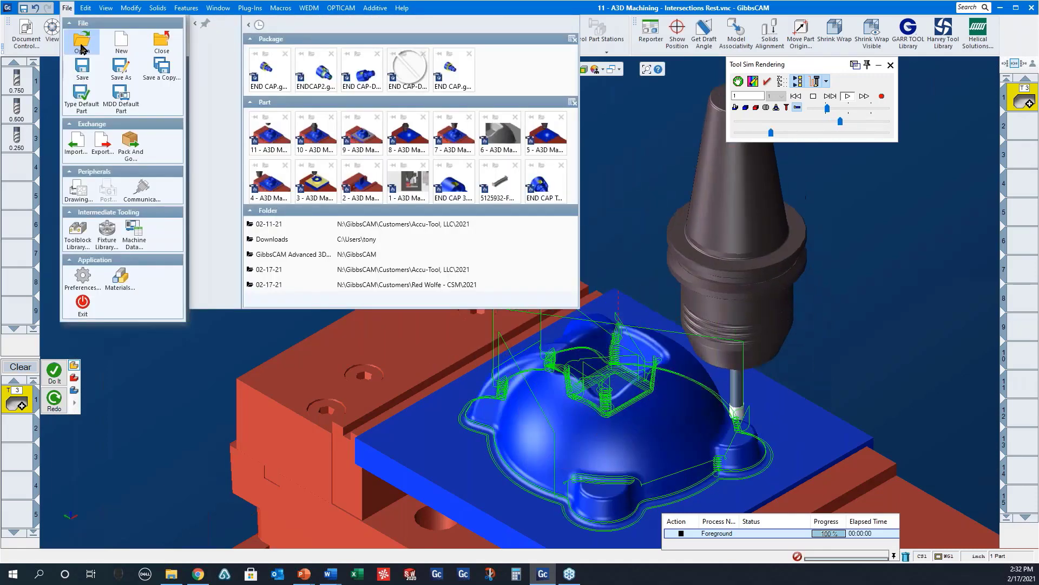
click(80, 45)
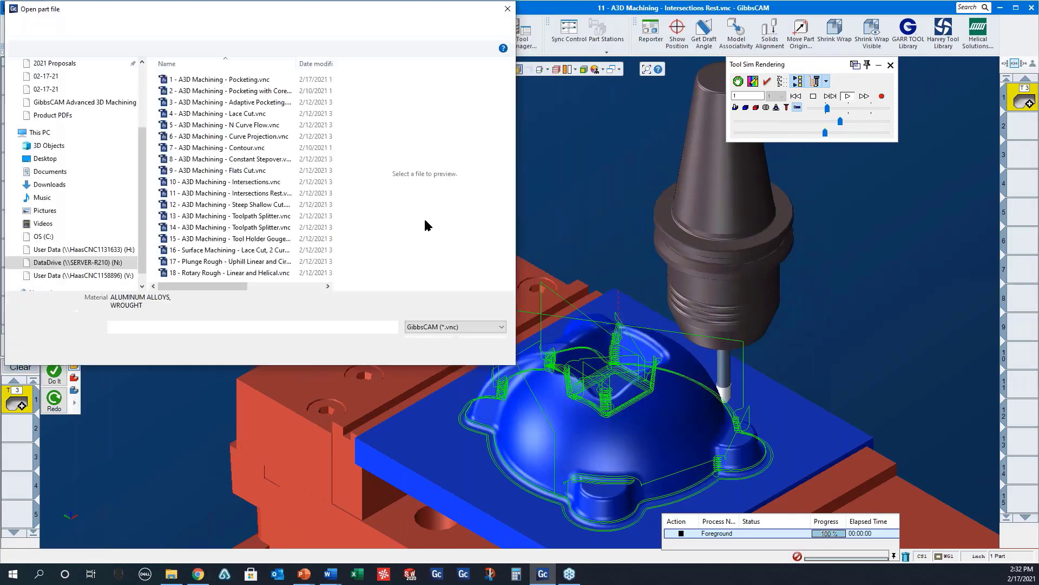
click(268, 205)
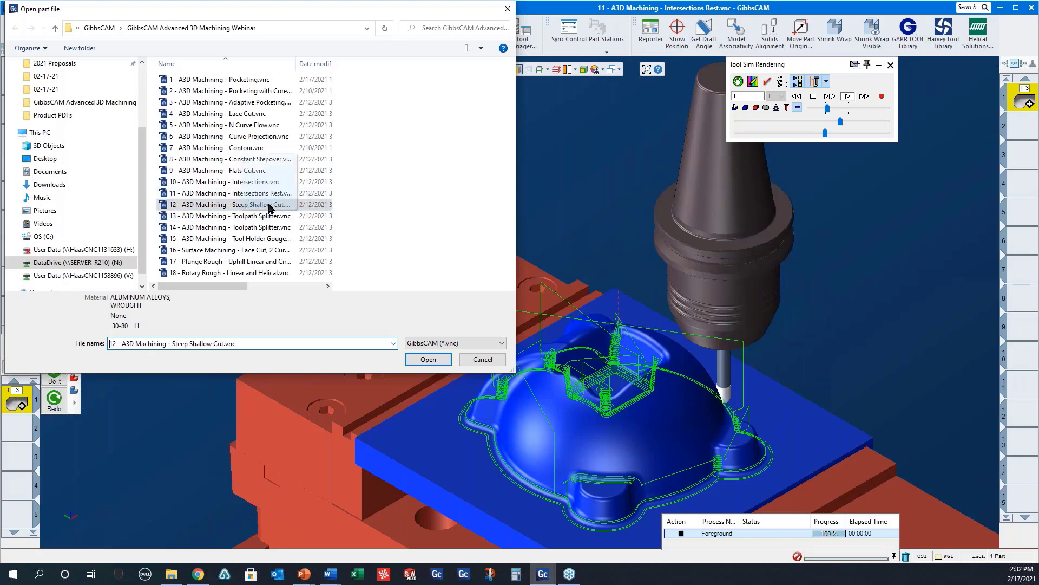
click(428, 360)
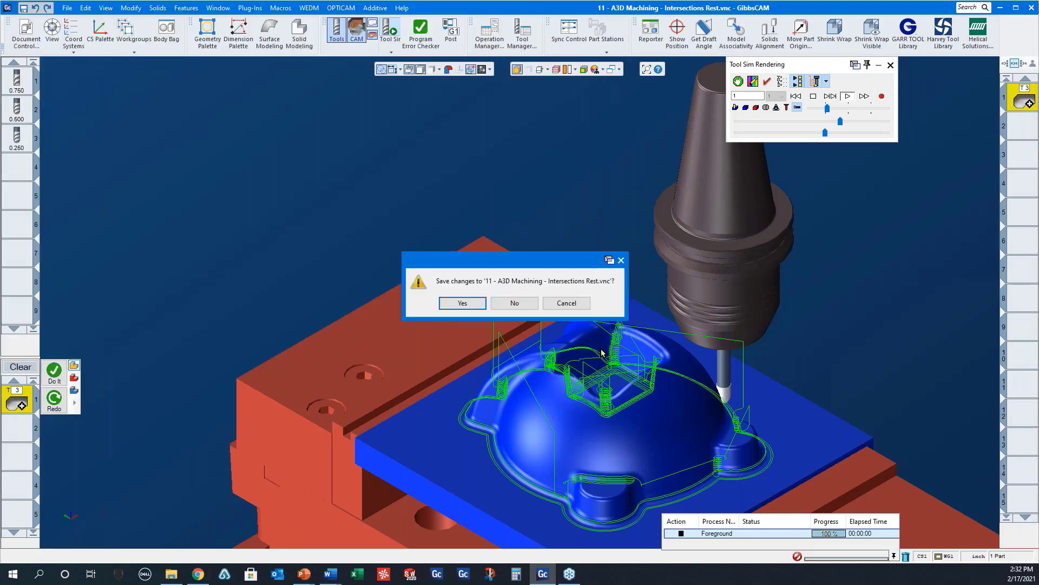
click(515, 304)
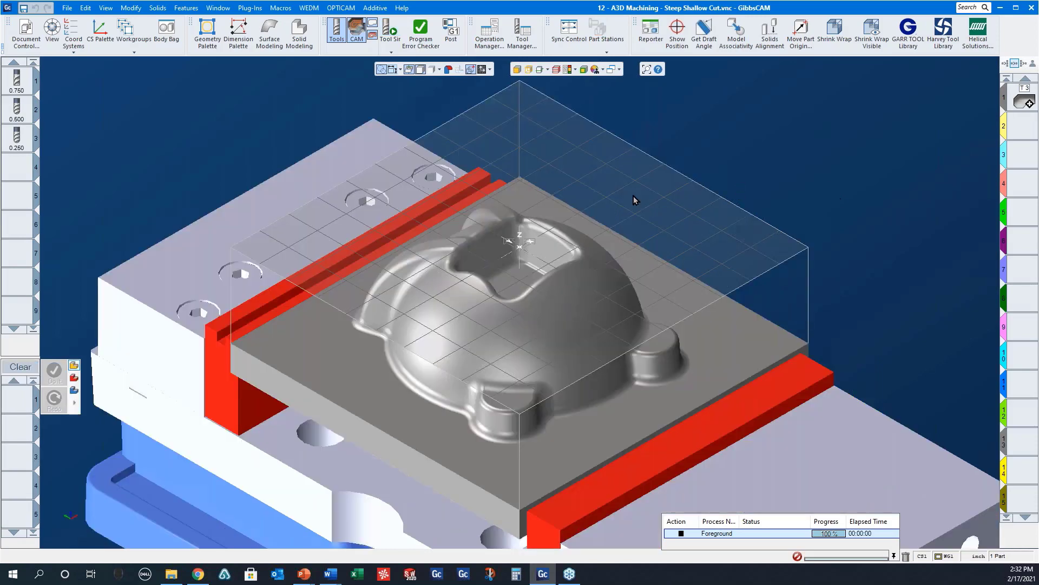
Step: Load the Steep Shallow Cut operation, review its Shallow Areas Control strategy and angle range, and close the process dialog
double_click(1022, 105)
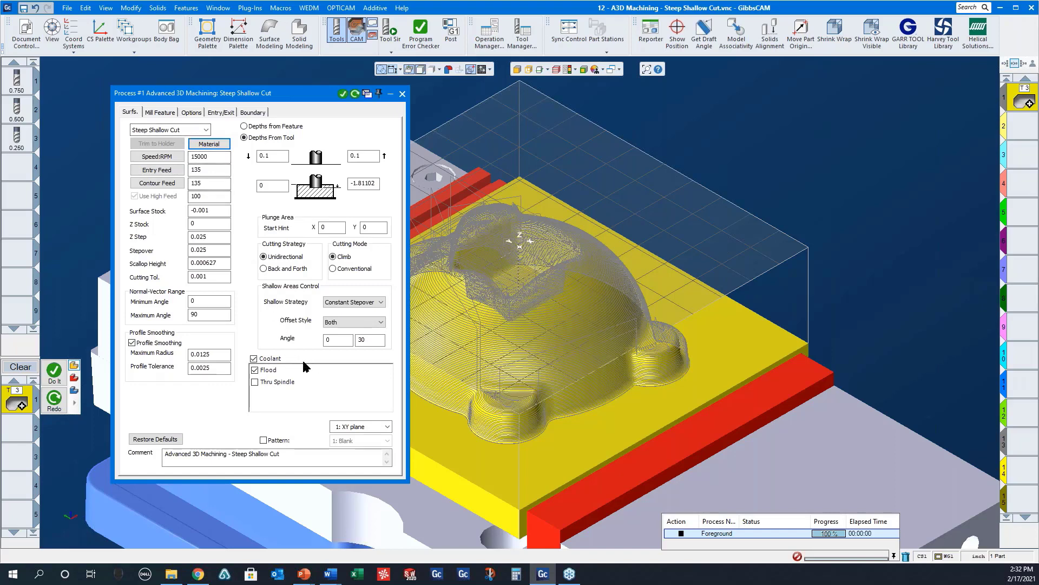
click(371, 342)
click(403, 93)
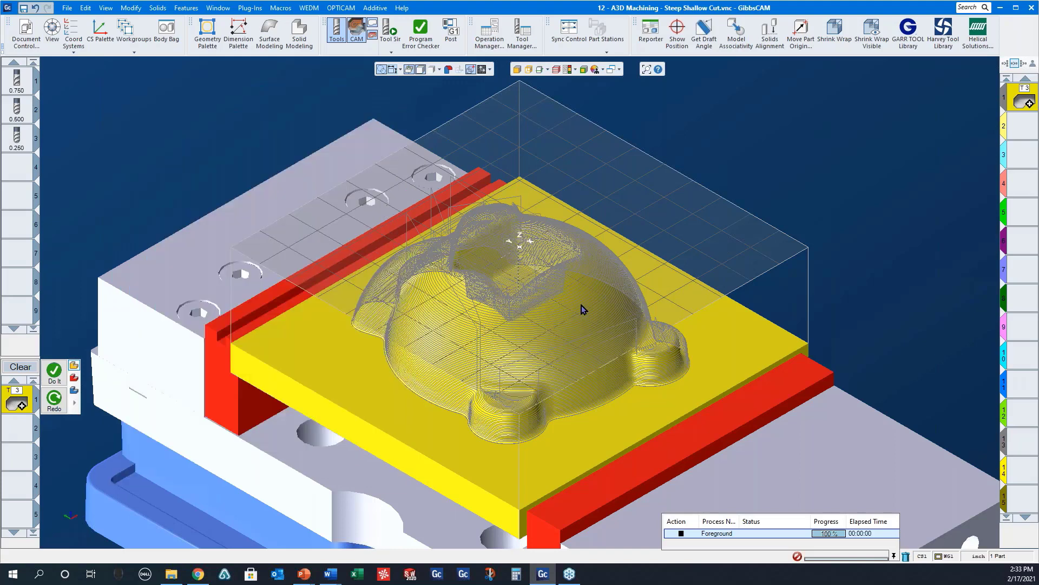
Step: Run the Tool Sim for the Steep Shallow Cut operation and inspect the passes closely on the front corner boss
click(394, 35)
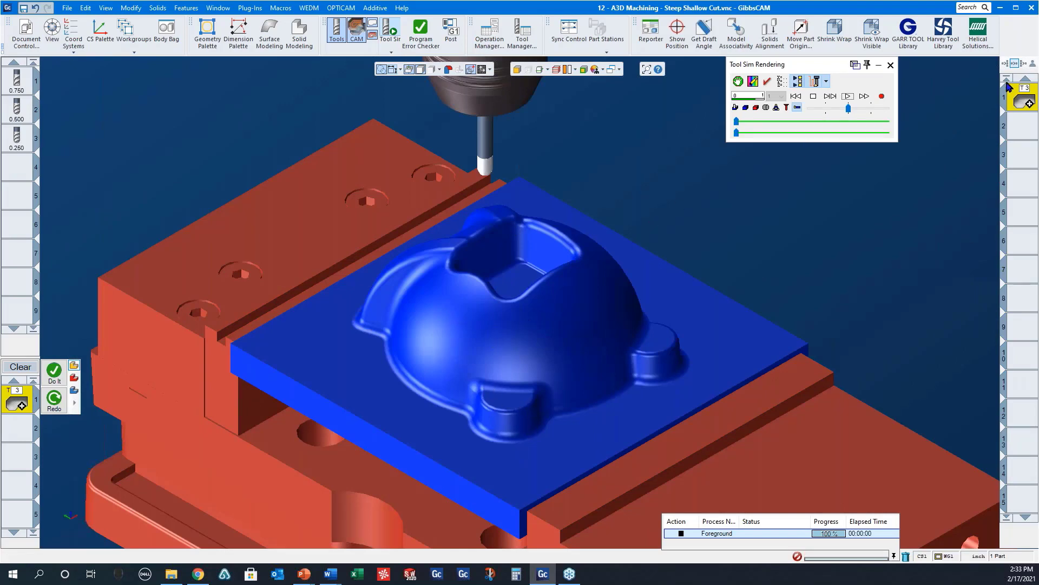
click(848, 97)
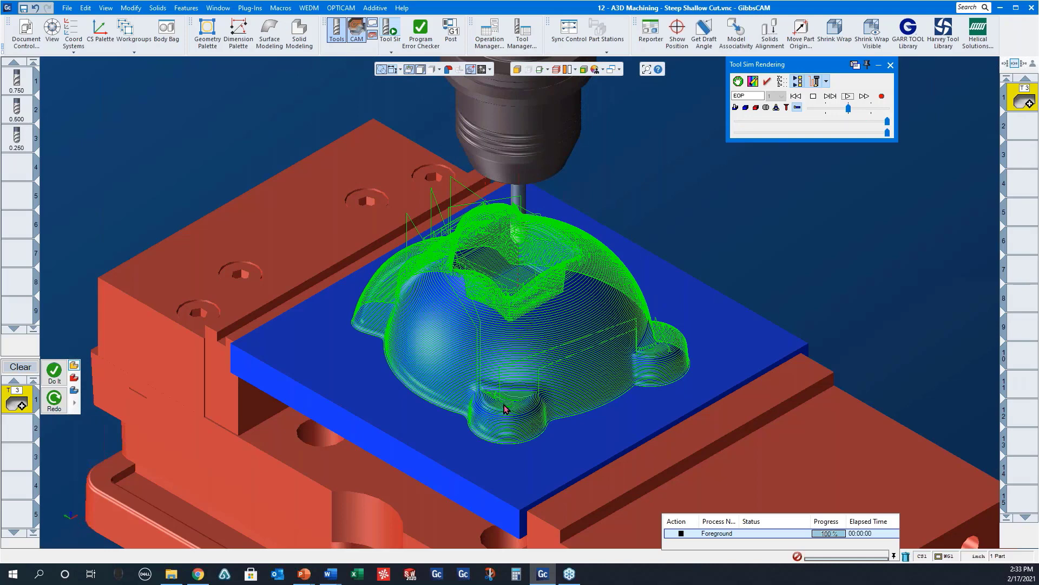
middle_drag(511, 405, 445, 490)
drag(460, 375, 556, 423)
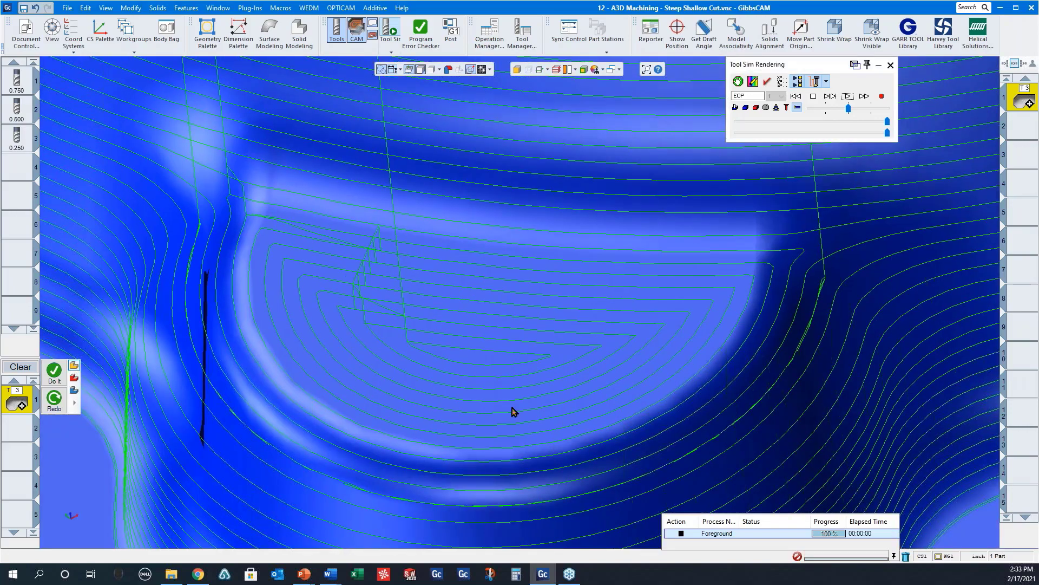
scroll(527, 367, down, 10)
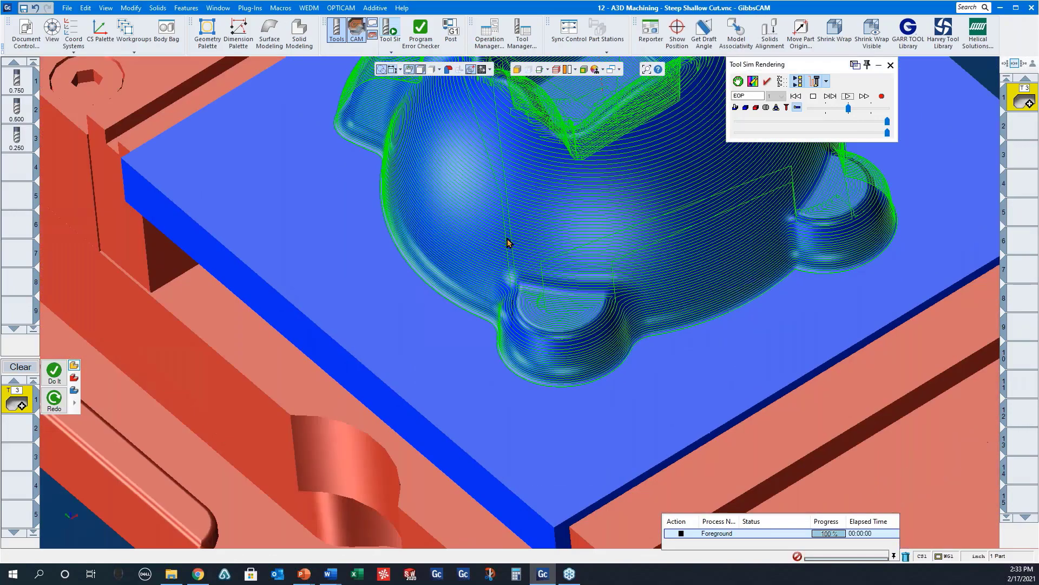
scroll(508, 244, down, 3)
middle_drag(481, 321, 690, 290)
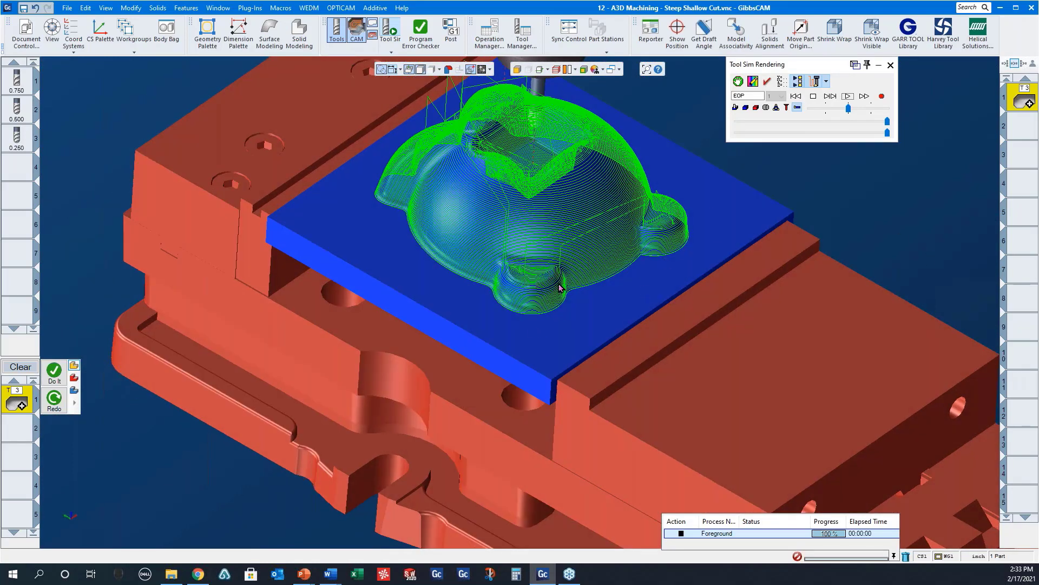
Step: Open the part file 13 - A3D Machining - Toolpath Splitter.vnc without saving changes to the Steep Shallow Cut part
click(67, 7)
click(83, 43)
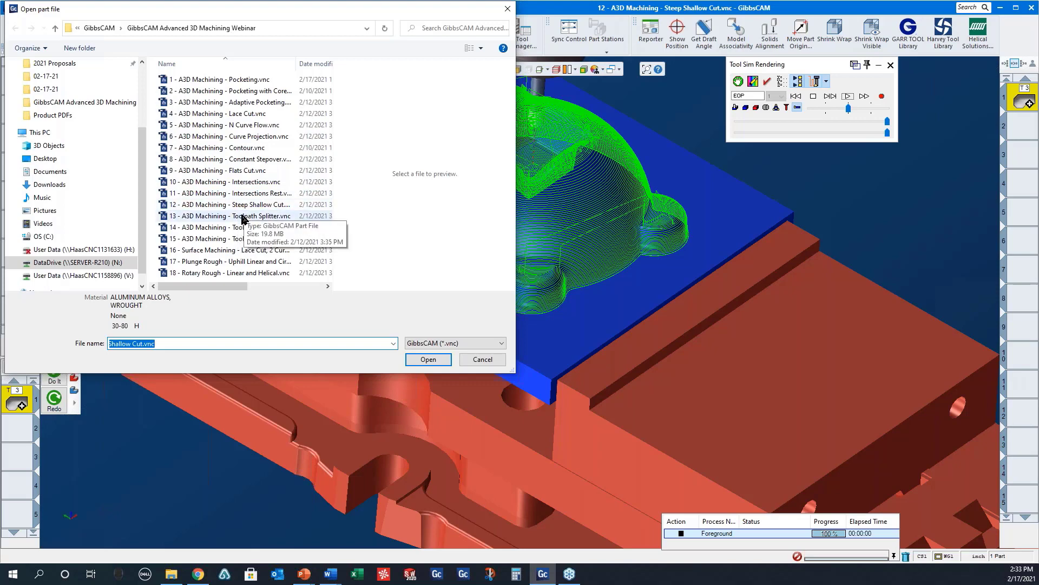
click(242, 217)
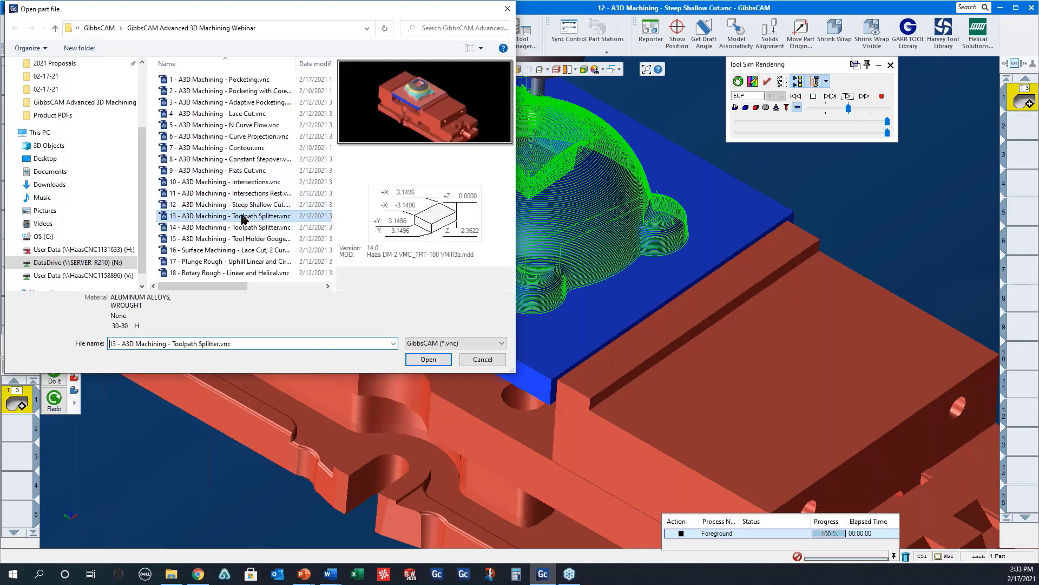
click(427, 360)
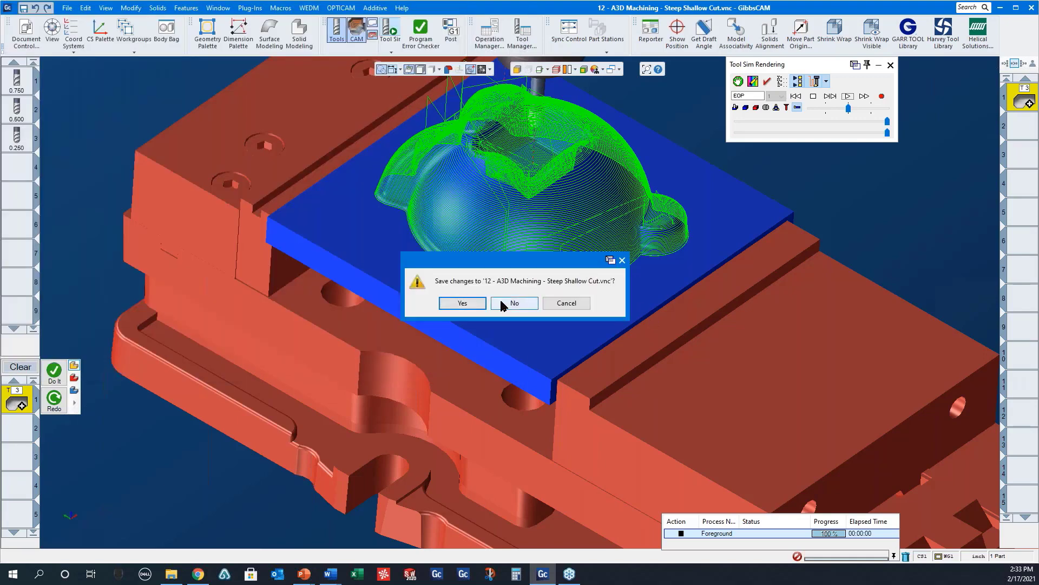
click(512, 306)
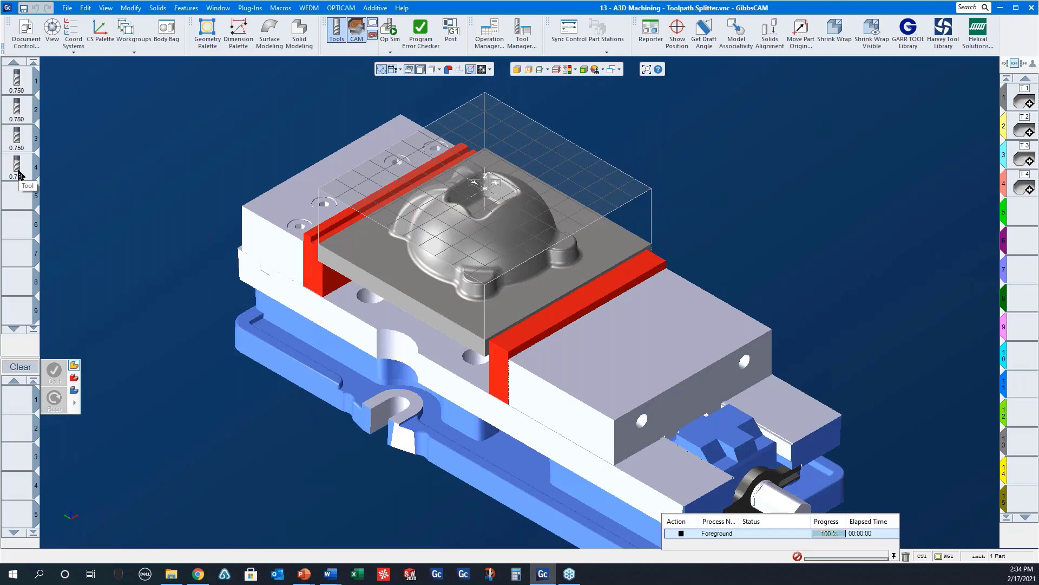
Step: Load the first operation and review its Pocketing process and Toolpath Splitter processes 2 to 4, closing the process dialog when done
double_click(1018, 102)
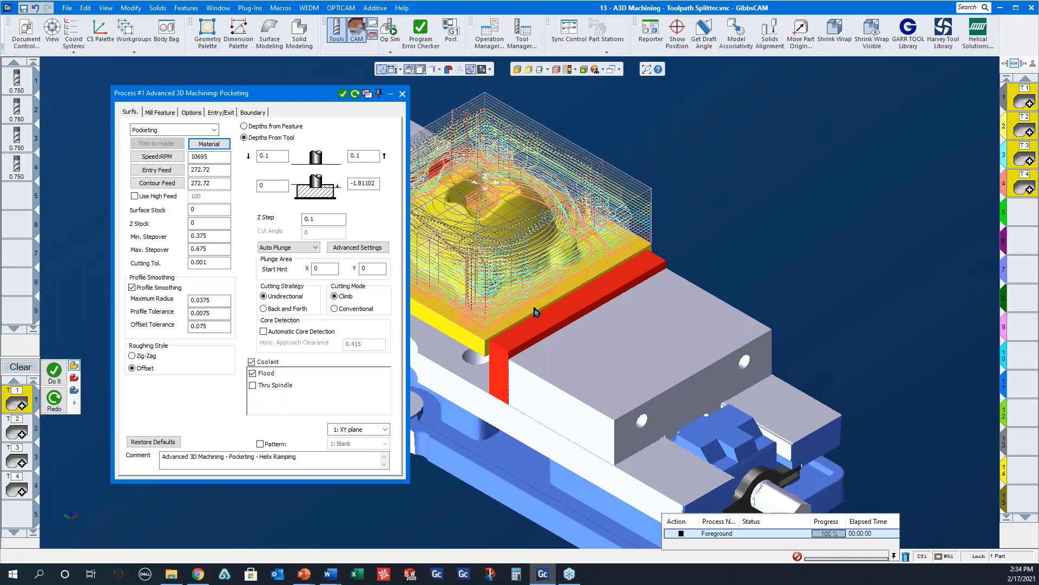
double_click(22, 436)
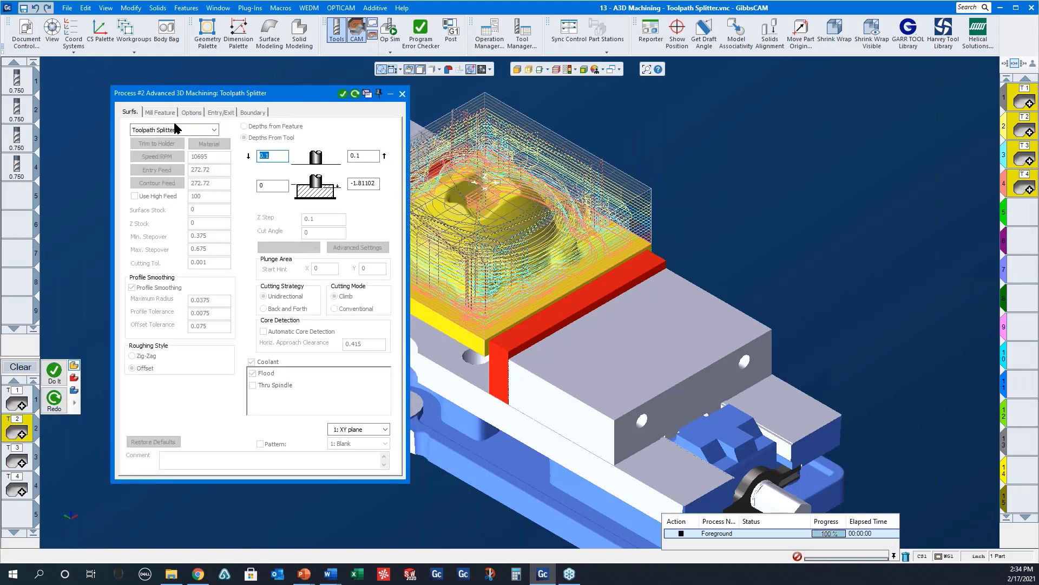
double_click(17, 459)
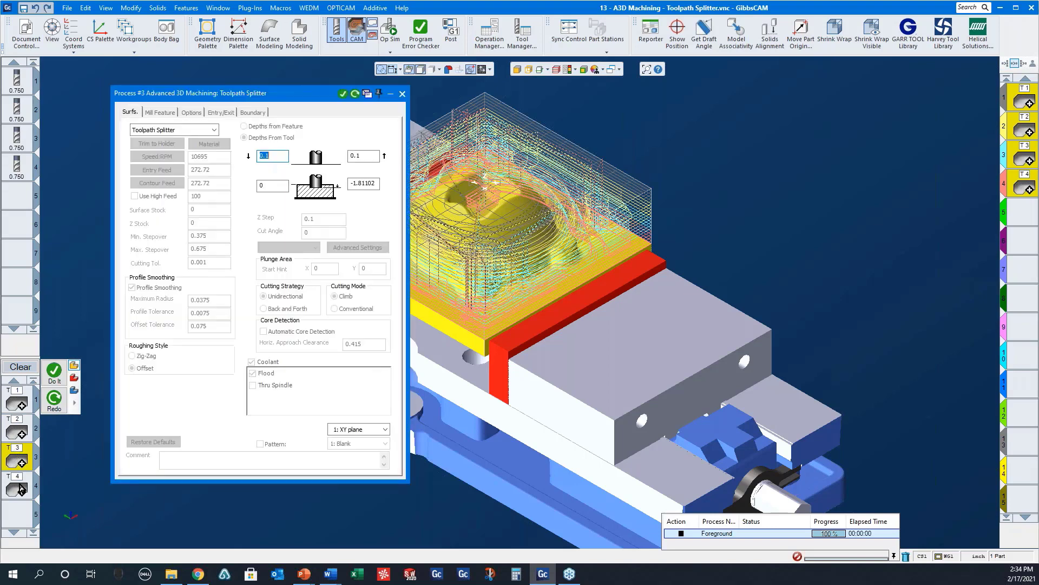
double_click(22, 490)
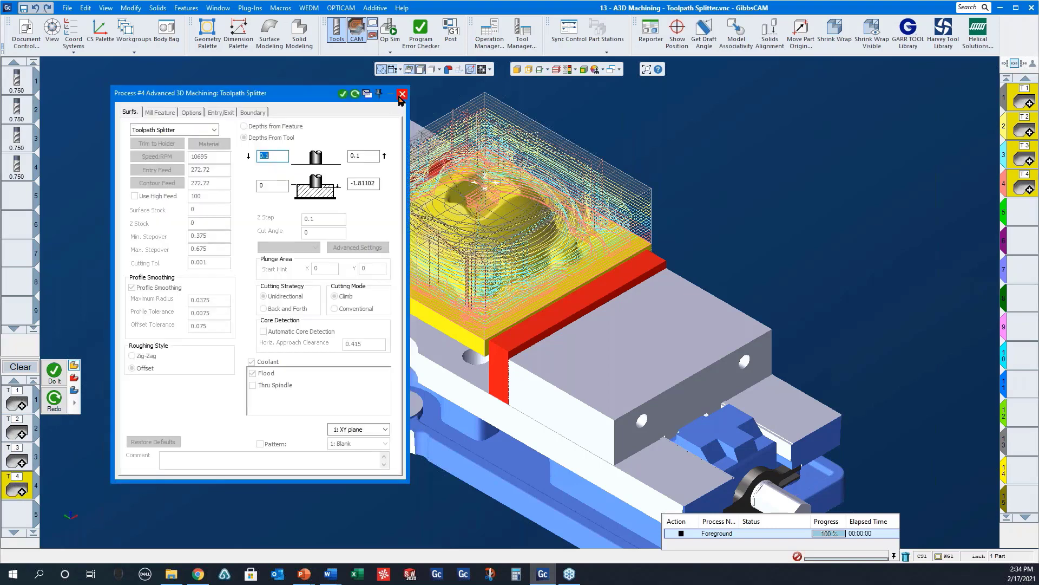
click(401, 96)
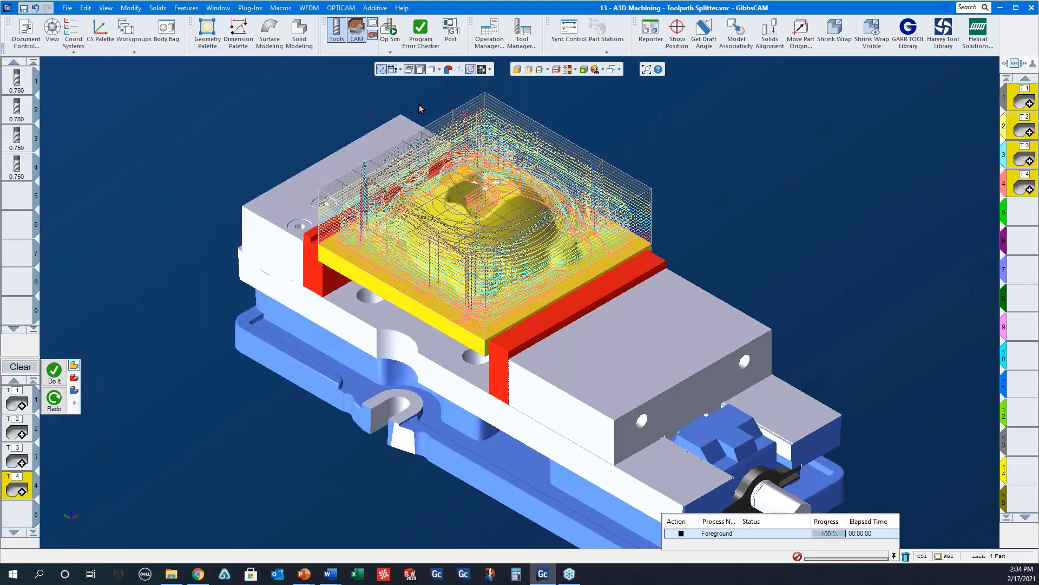
Step: Run the Op Sim of the split Pocketing operations from the start through to the end of the program, and close the simulation
click(393, 34)
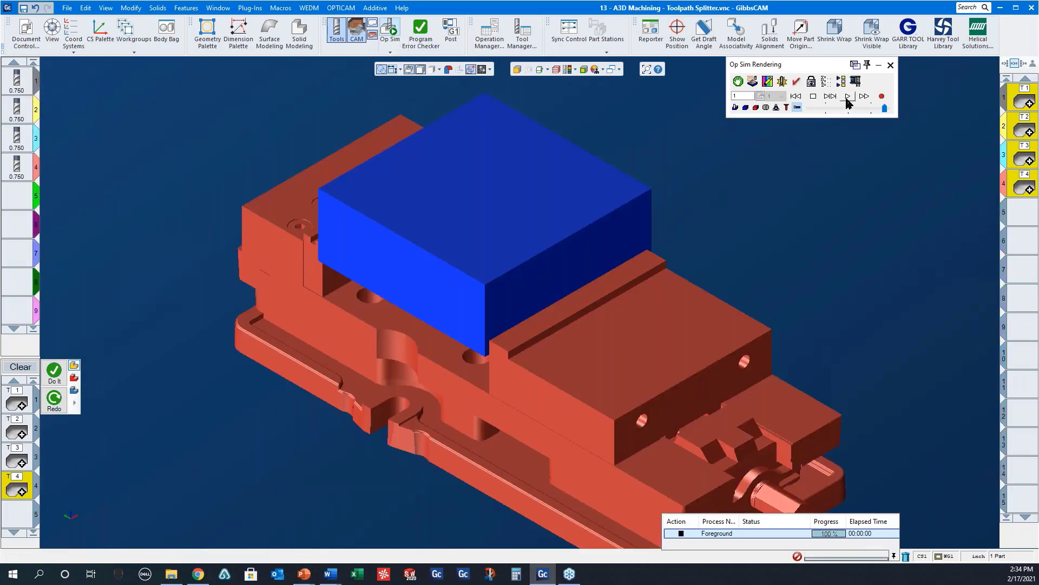
click(848, 97)
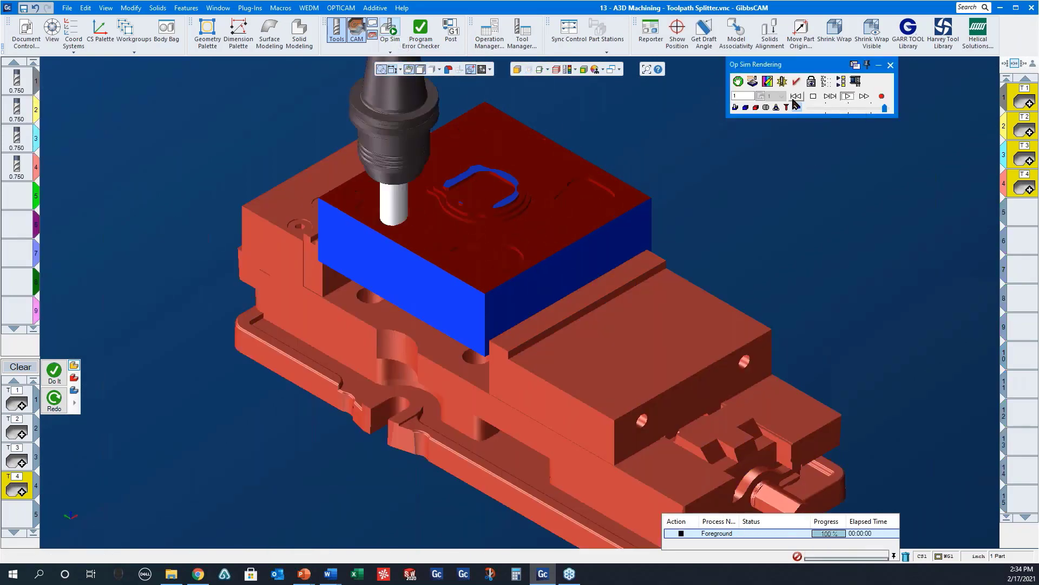
click(796, 96)
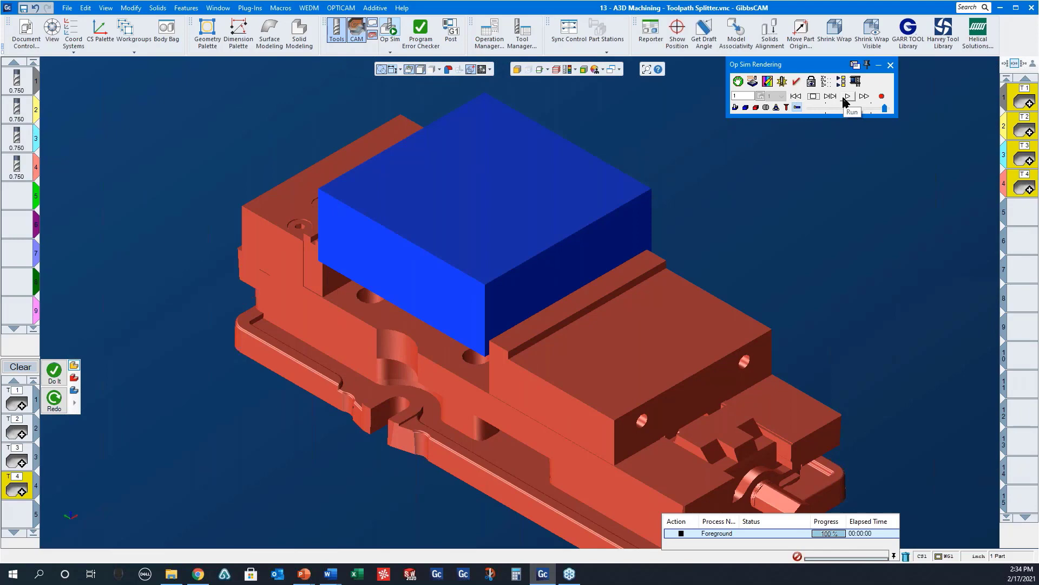
click(847, 97)
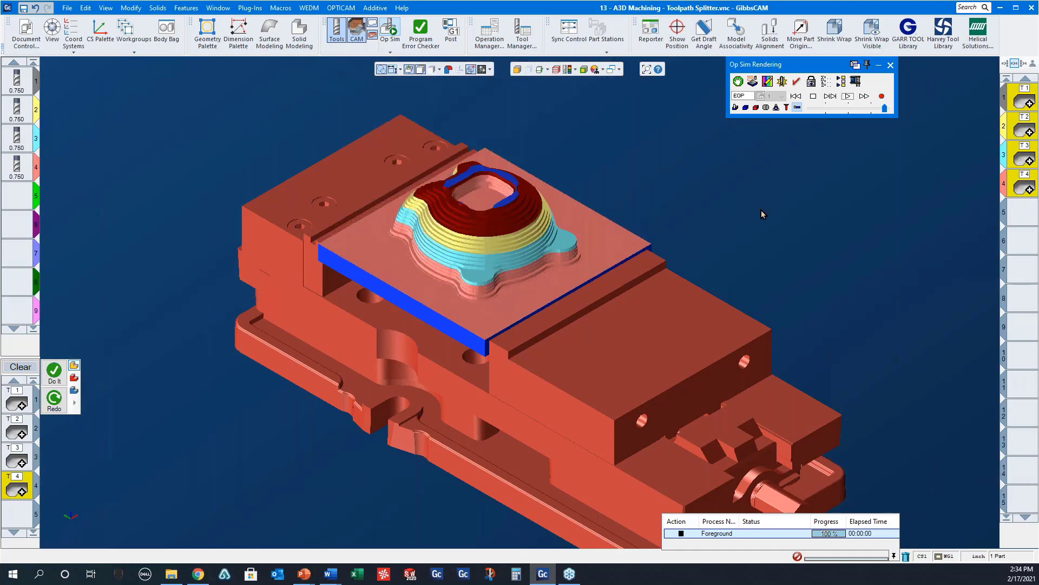
click(891, 66)
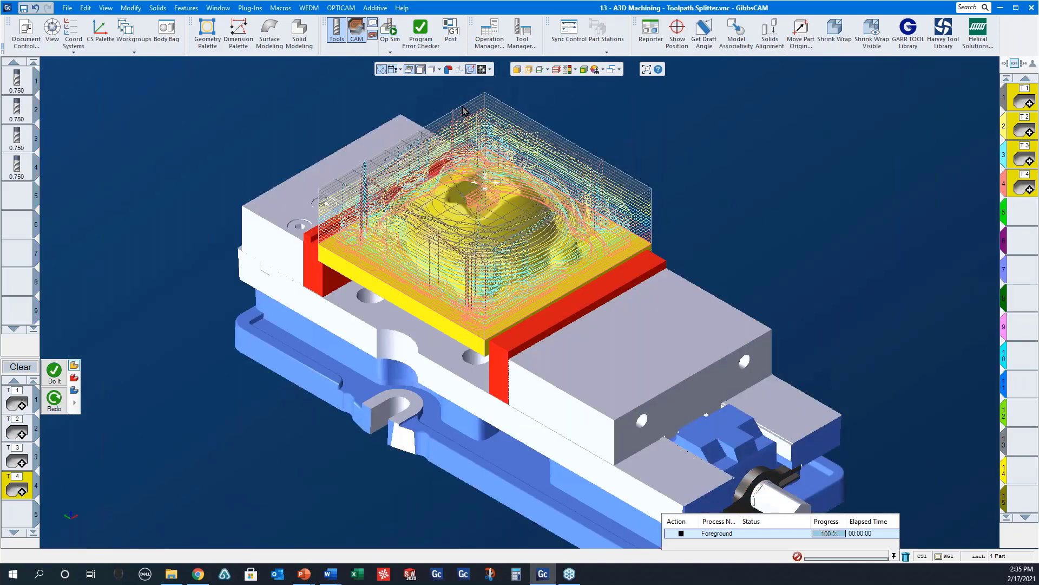
Step: Calculate the toolpath lengths and cut times of the four split Pocketing operations in the Operation Manager, and close it
click(489, 34)
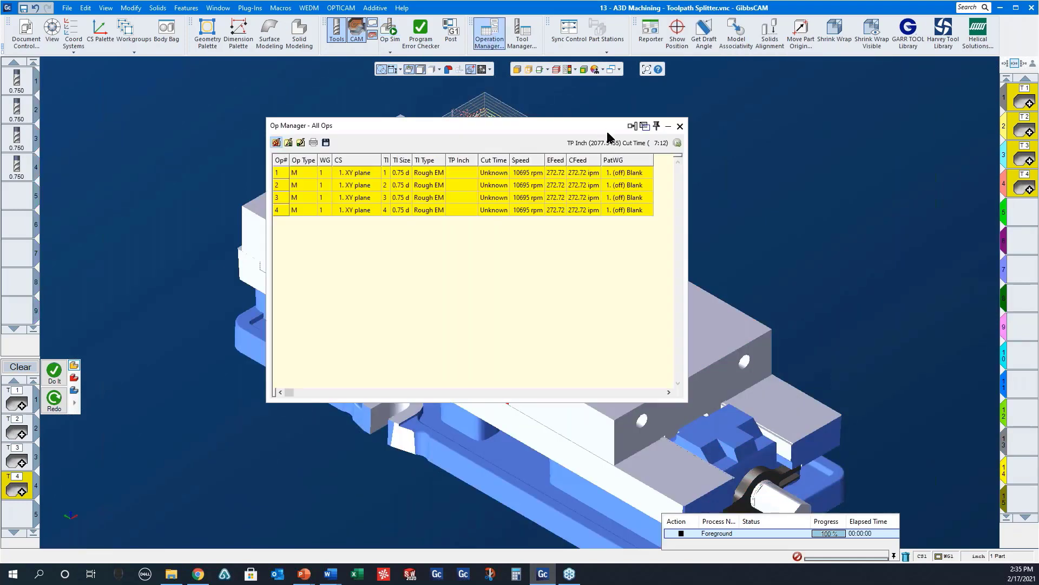
click(677, 144)
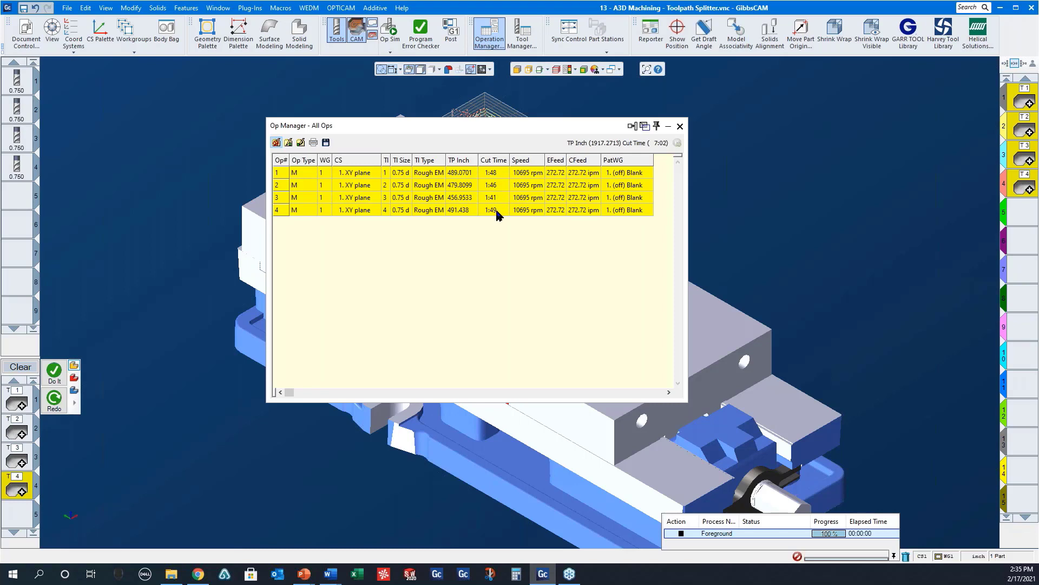
click(681, 127)
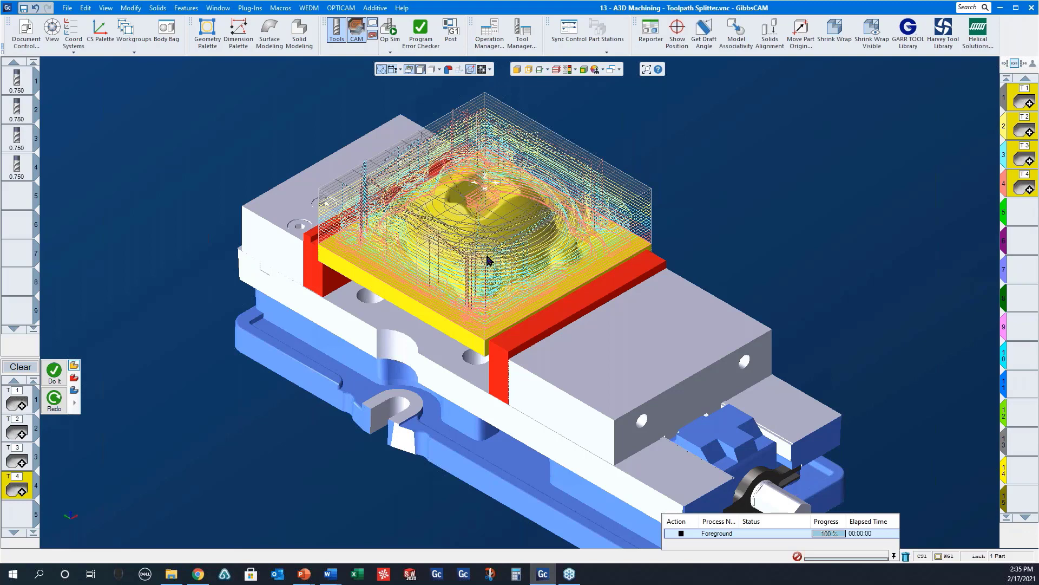
Step: Open the part file 14 - A3D Machining - Toolpath Splitter.vnc without saving changes to part 13
click(67, 8)
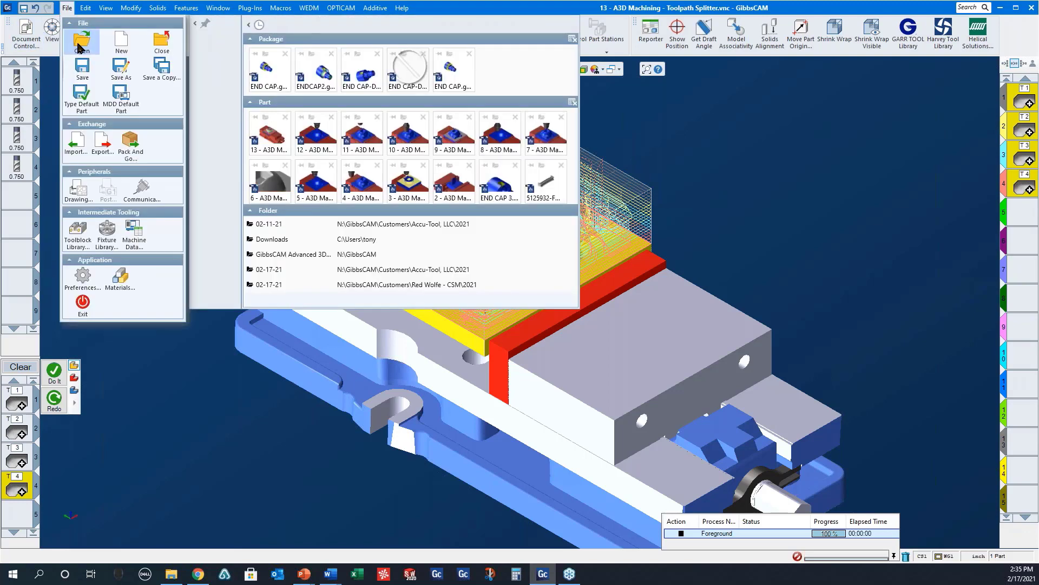
click(81, 44)
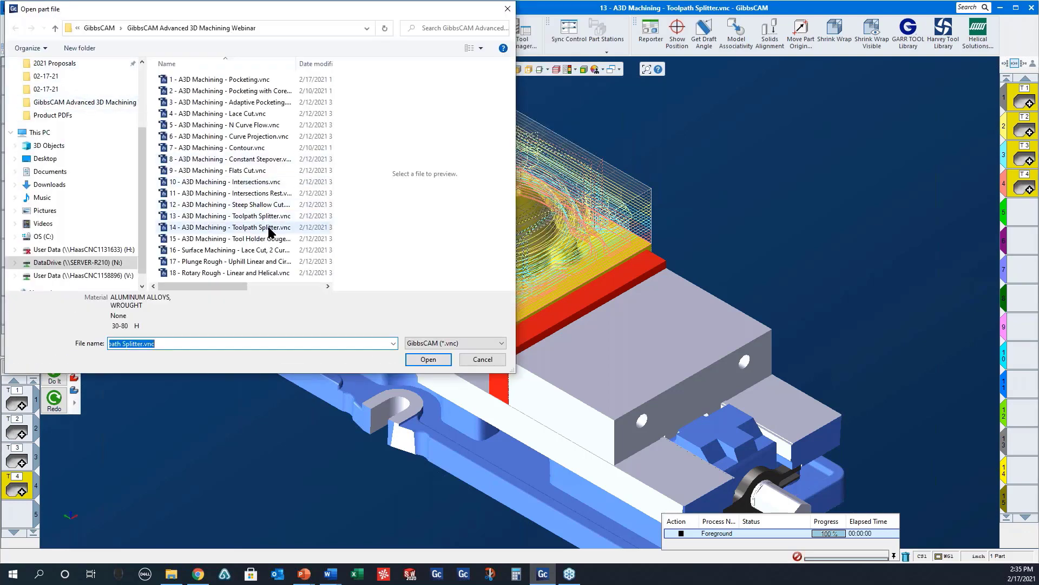
click(269, 232)
click(428, 359)
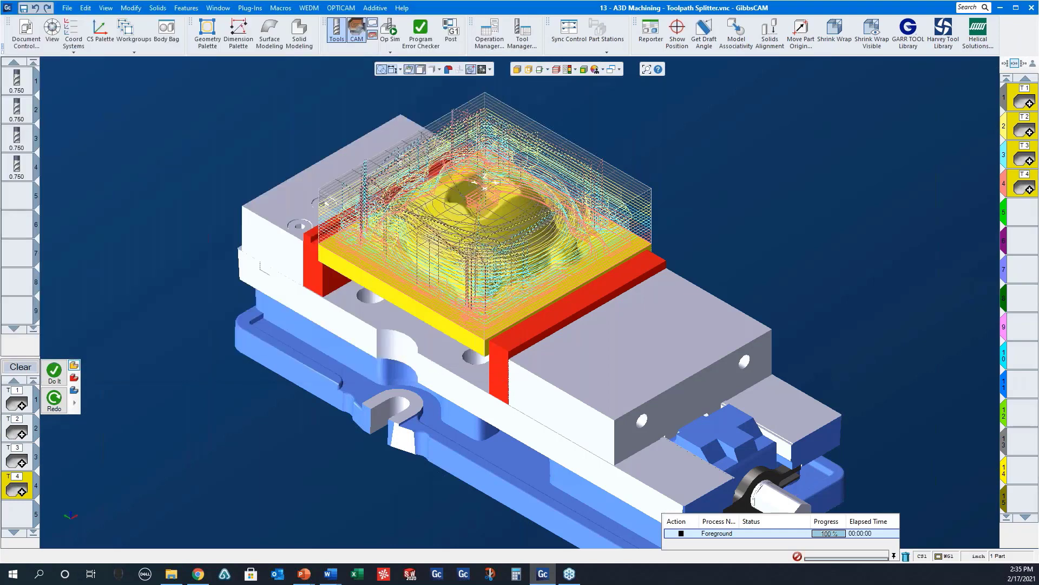
click(500, 294)
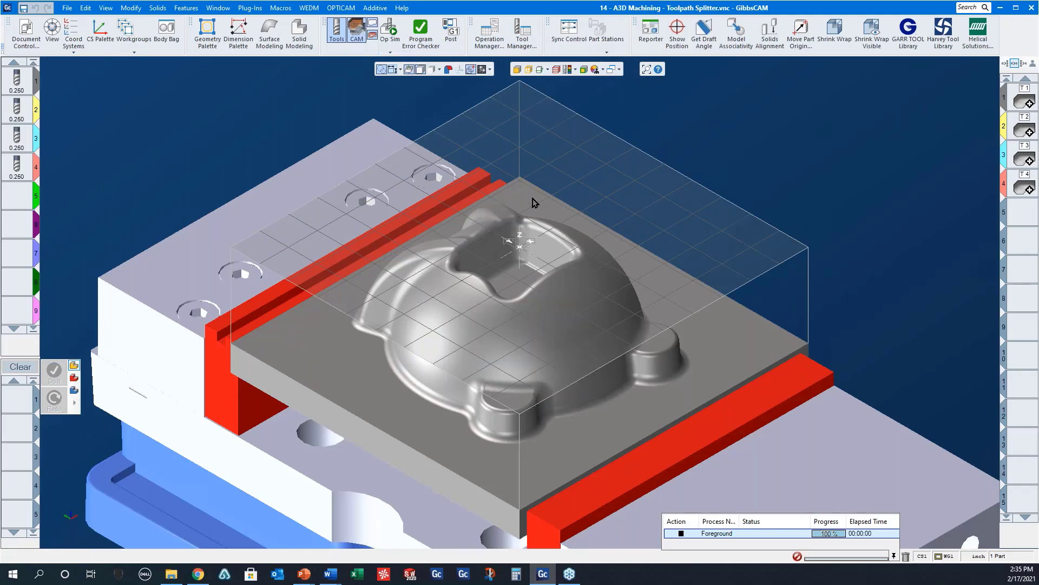
Step: Load the first operation and review its Lace Cut process and the accompanying Toolpath Splitter processes, closing the process dialog when done
double_click(1028, 103)
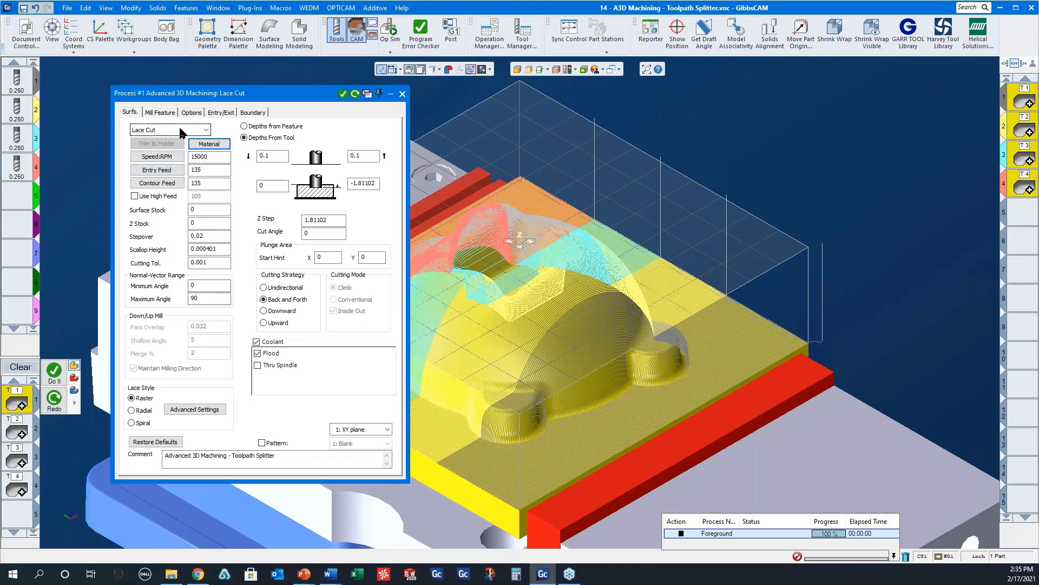
double_click(16, 432)
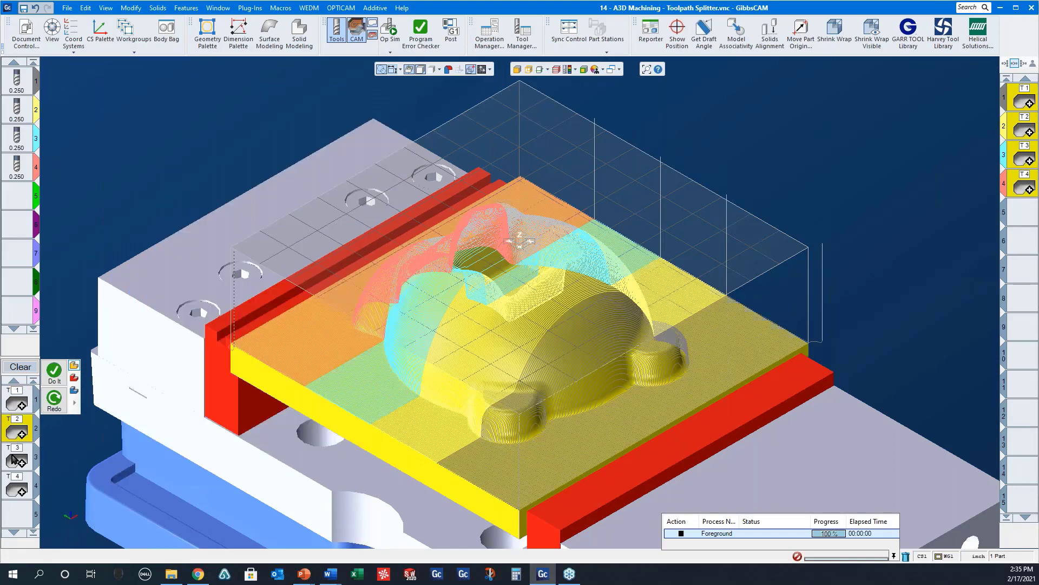
double_click(16, 460)
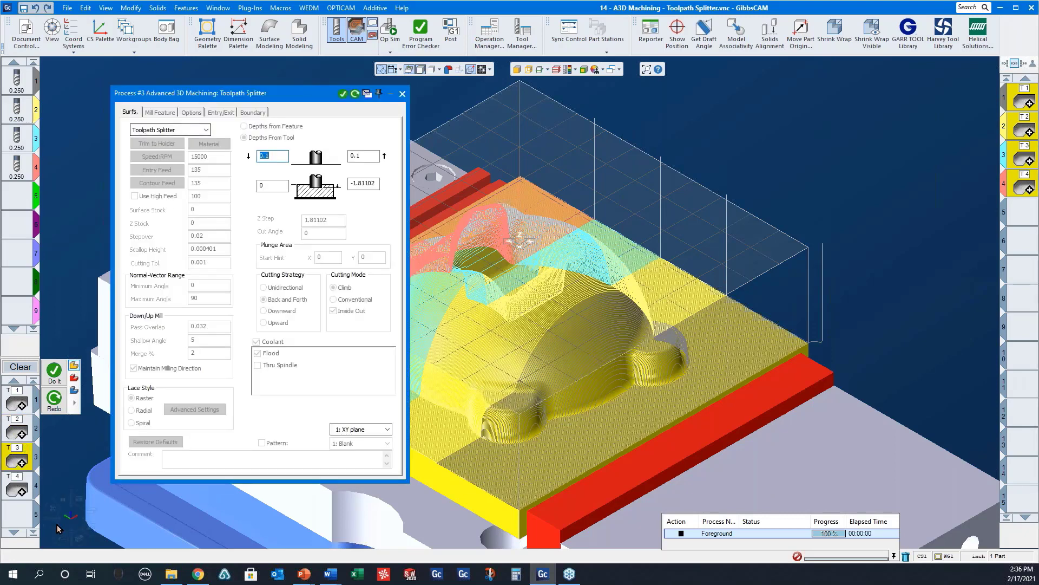
double_click(20, 489)
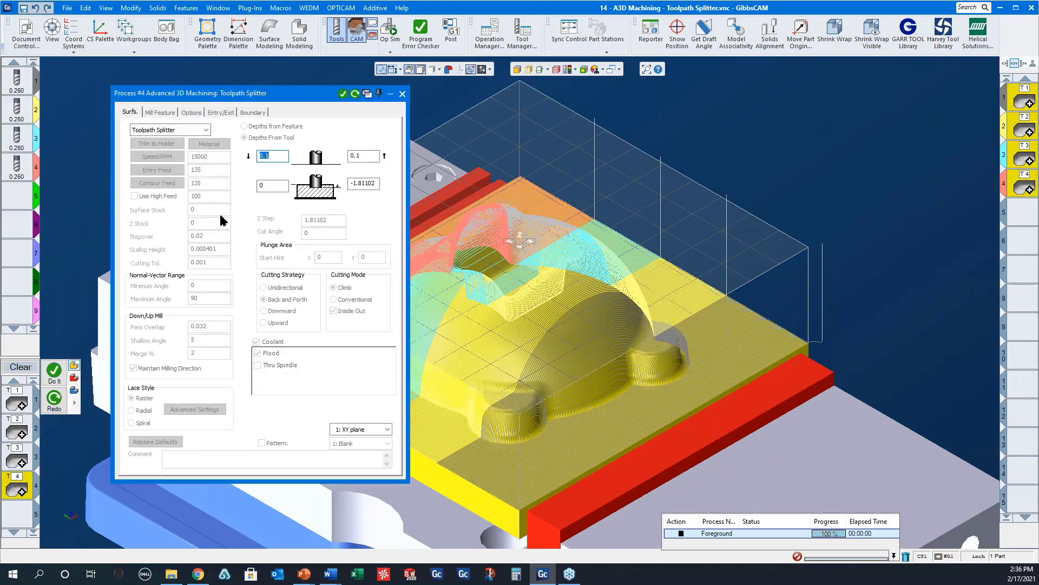
click(402, 96)
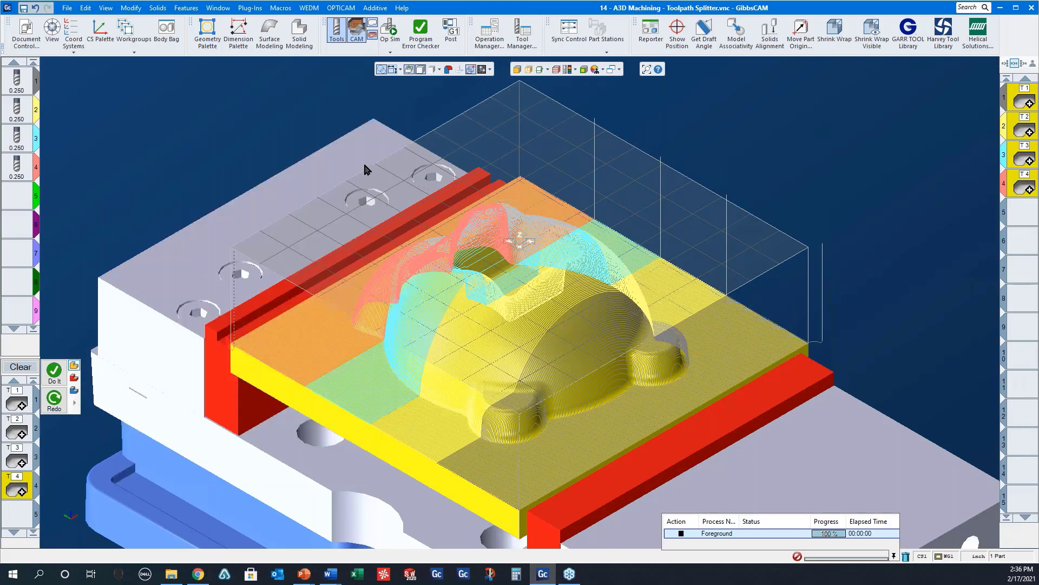
Step: Run the Op Sim of the split Lace Cut operations and calculate their toolpath lengths and cut times in the Operation Manager
click(390, 28)
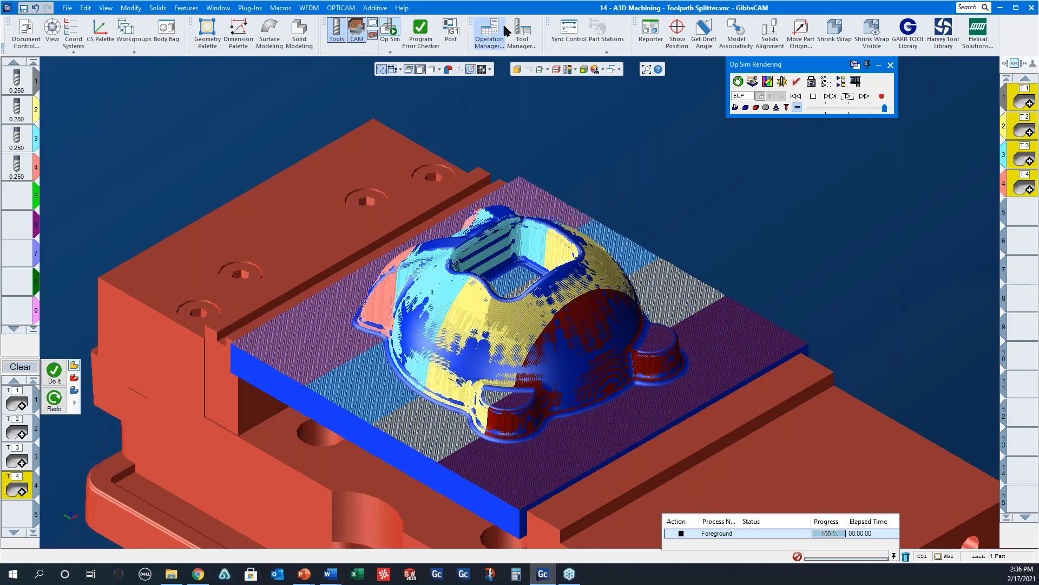
click(492, 40)
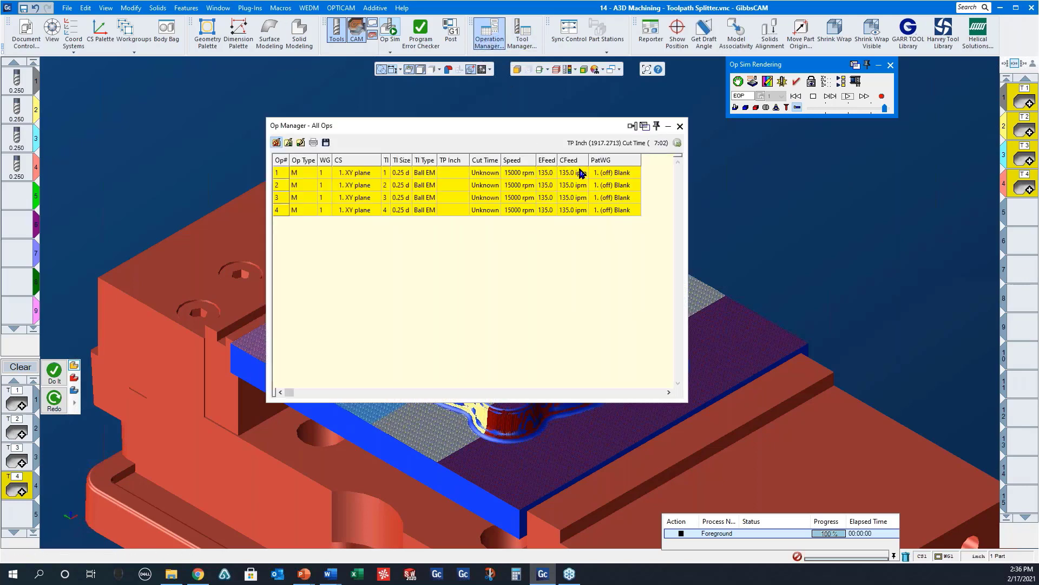
click(677, 144)
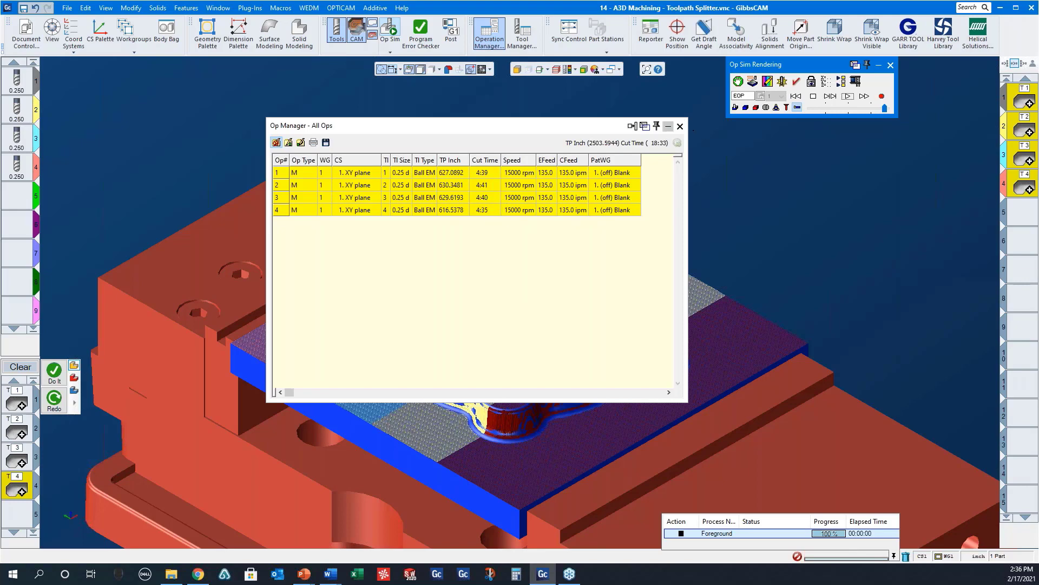
click(680, 126)
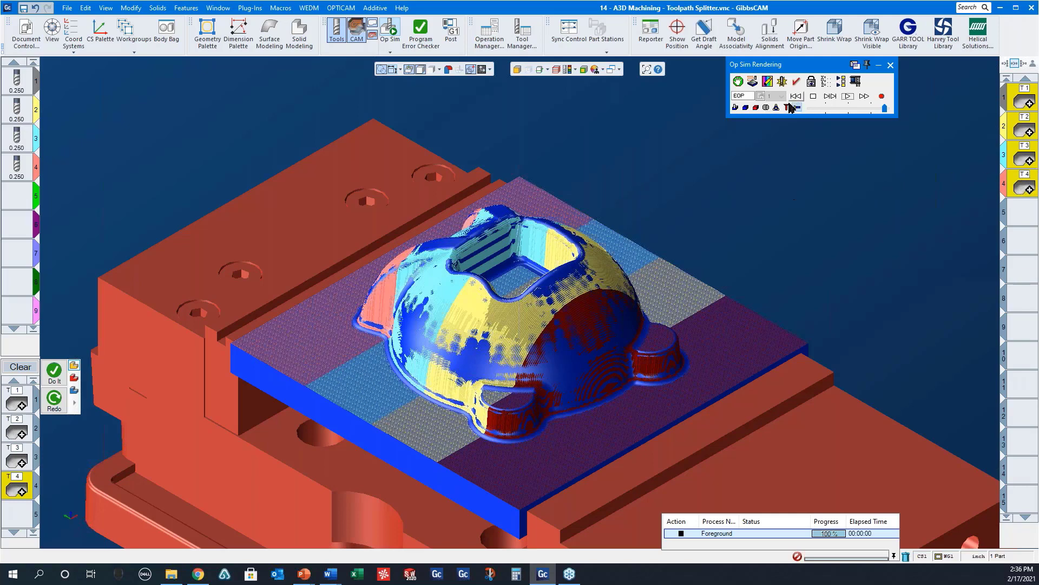
Step: Open the part file 15 - A3D Machining - Tool Holder Gouge Checker.vnc without saving changes to the Toolpath Splitter part
click(68, 8)
click(80, 43)
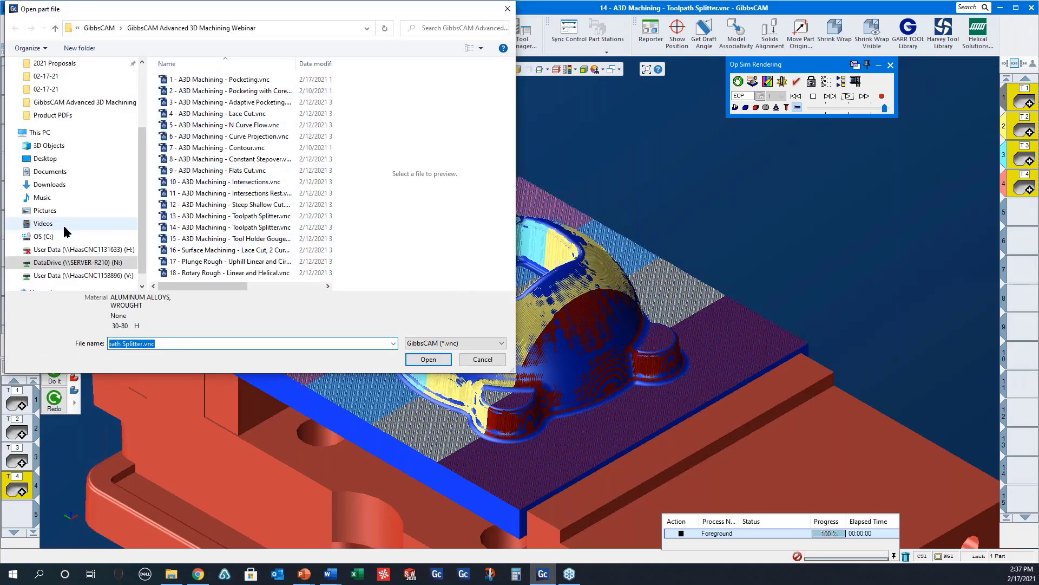
click(238, 239)
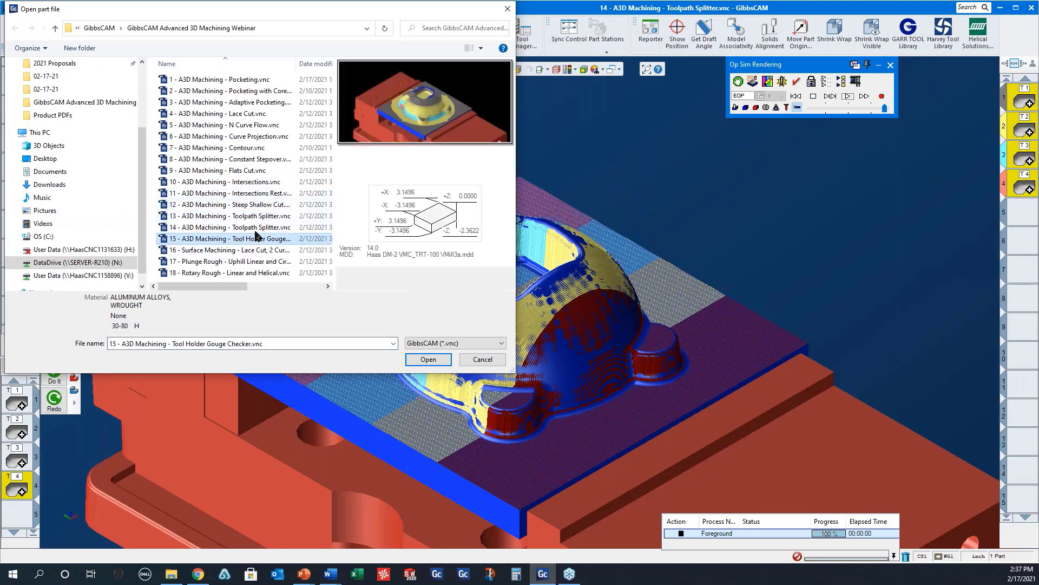
click(428, 359)
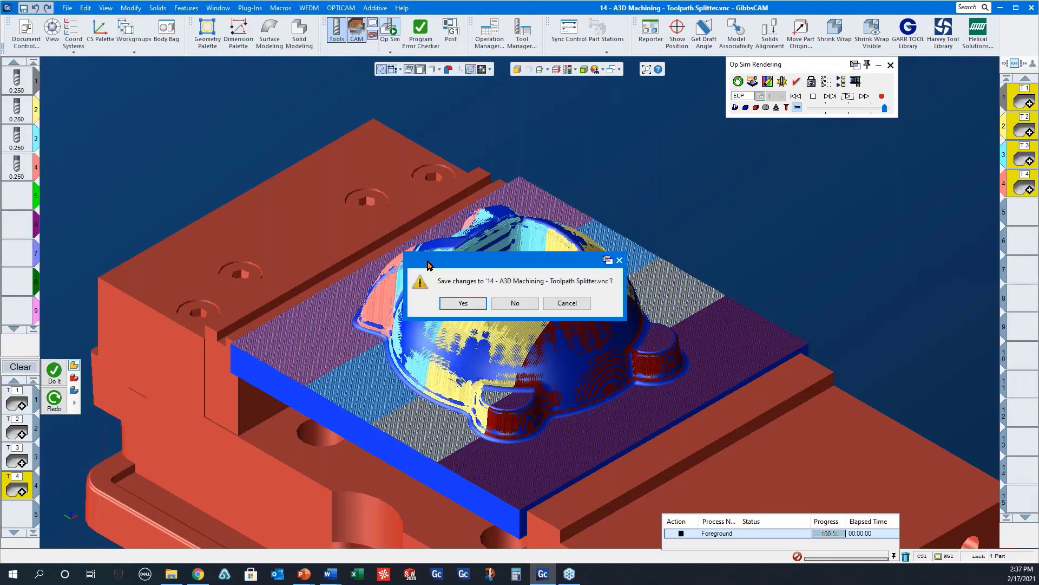
click(516, 304)
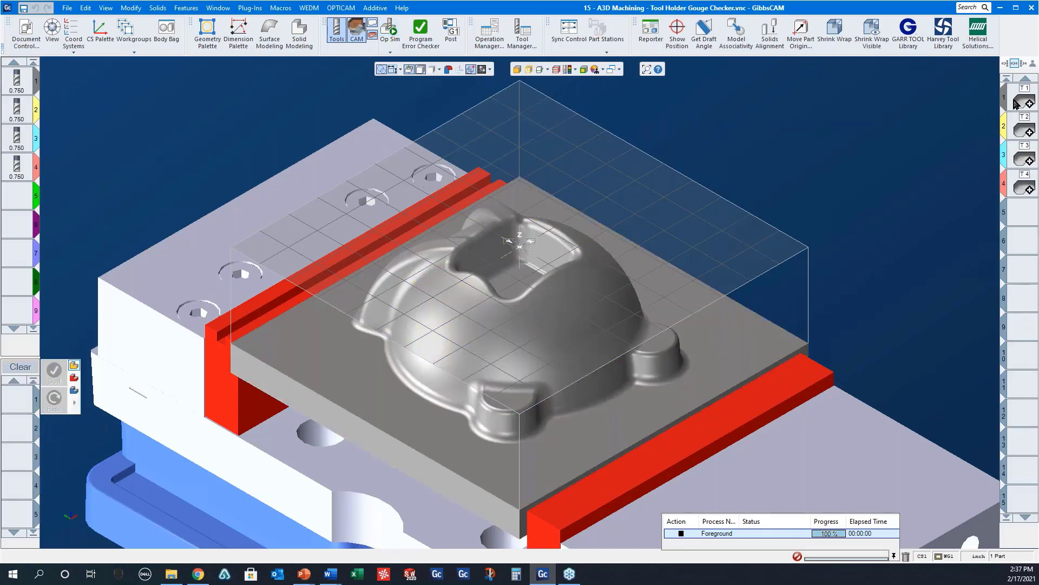
Step: Load the first operation's Pocketing process and review the length out of holder of milling tools 1 to 4, closing both dialogs when done
double_click(1017, 103)
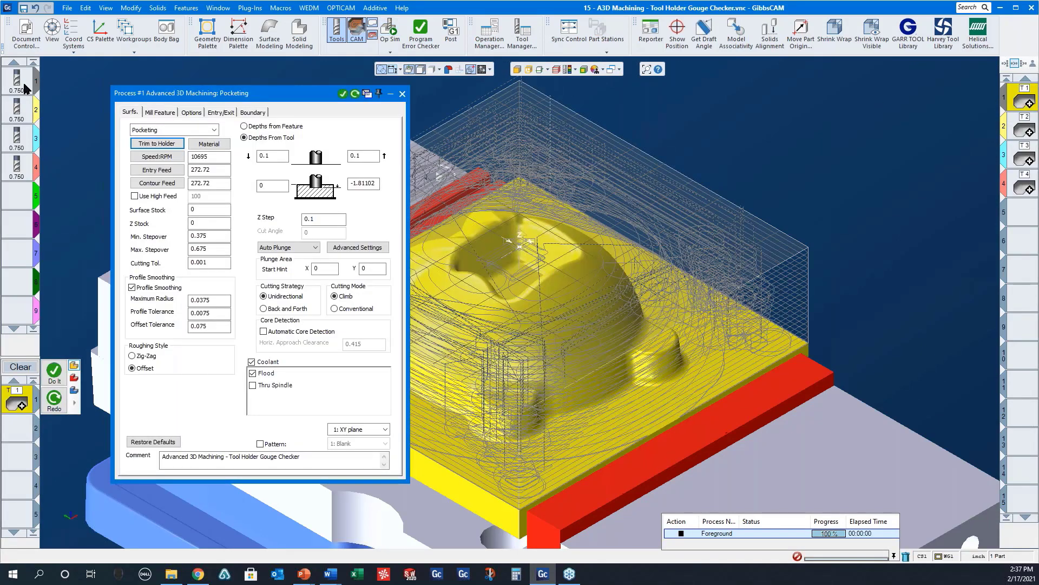
double_click(24, 86)
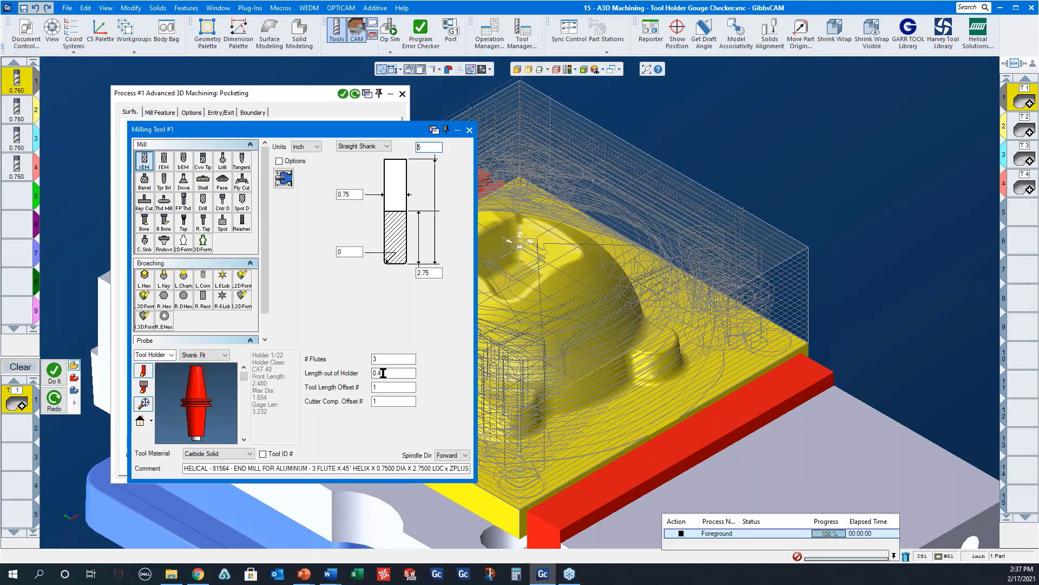
click(23, 114)
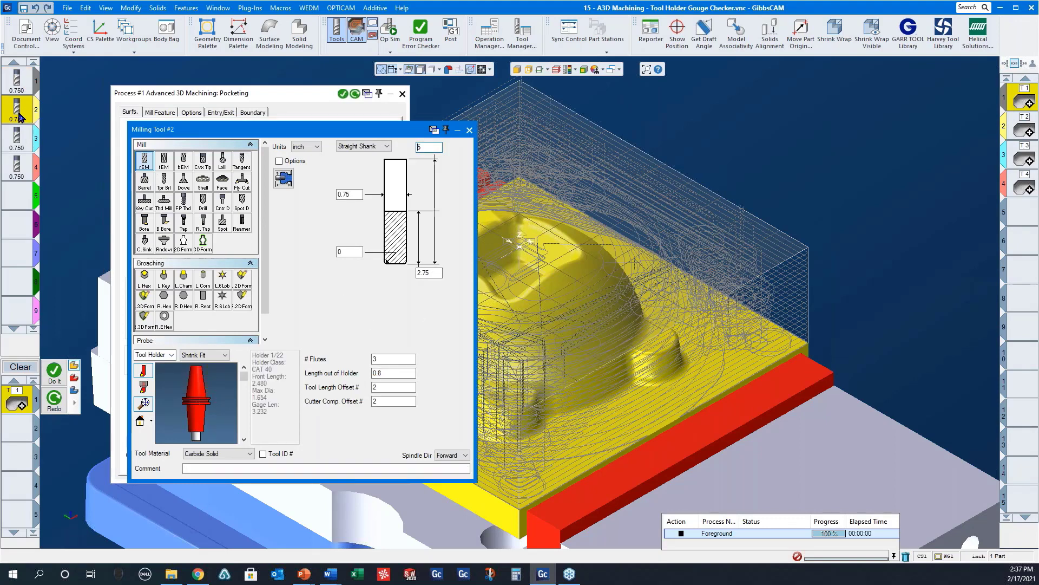
click(16, 146)
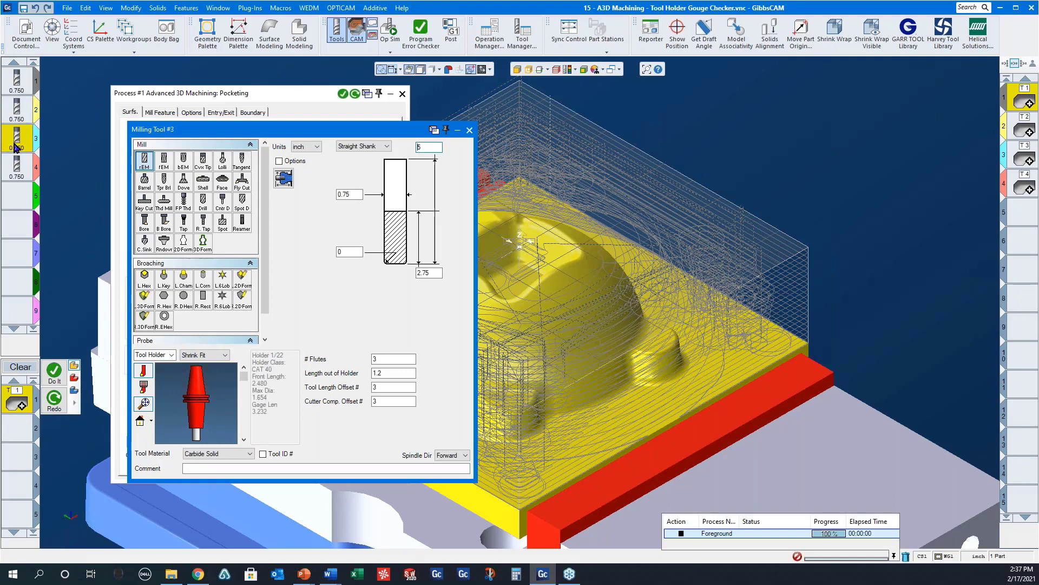
click(12, 173)
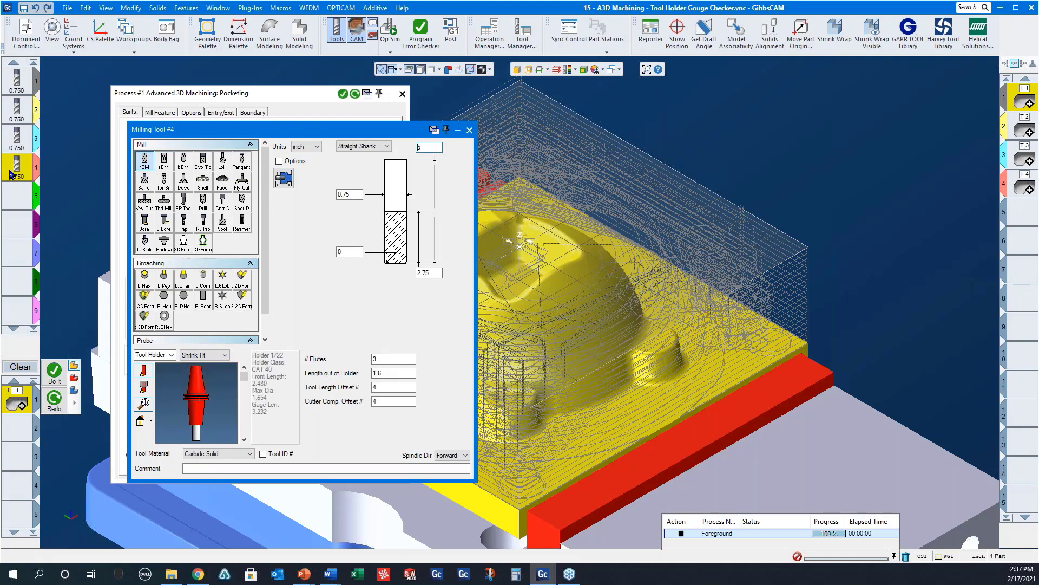
click(469, 130)
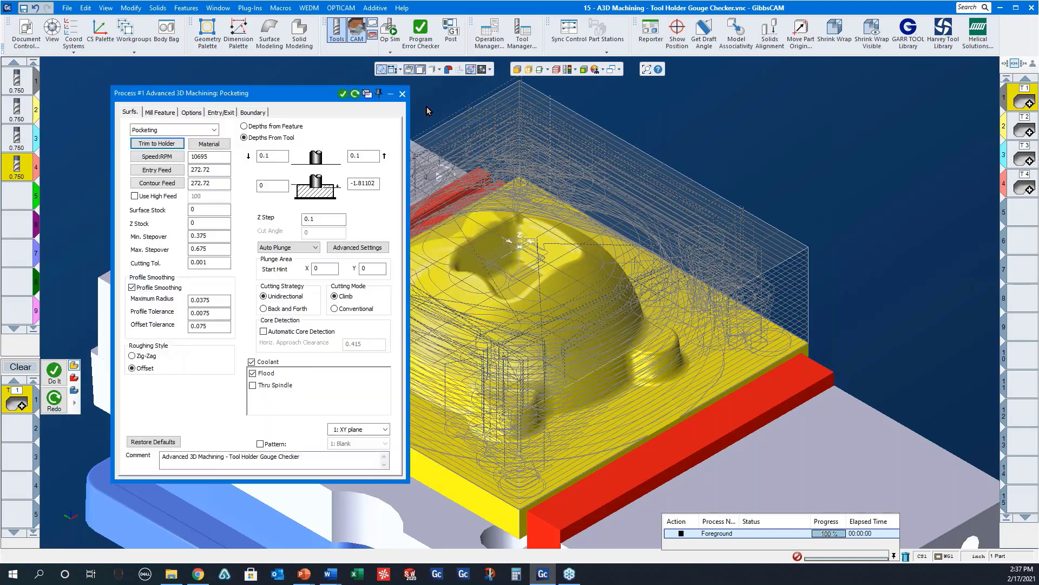
click(403, 94)
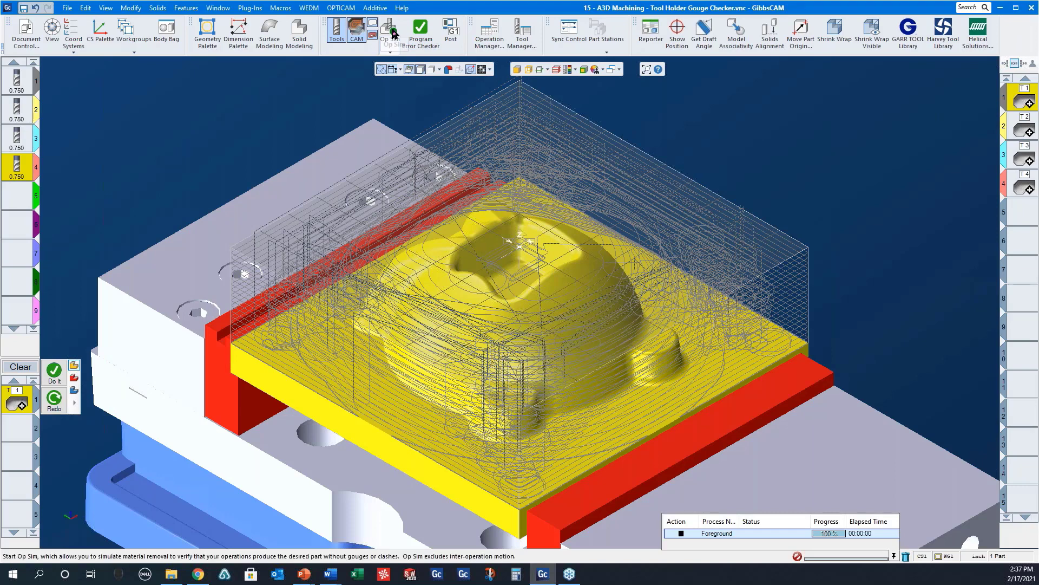
Step: Run the Op Sim of the Tool Holder Gouge Checker operations through to the end at an increased simulation speed
click(394, 34)
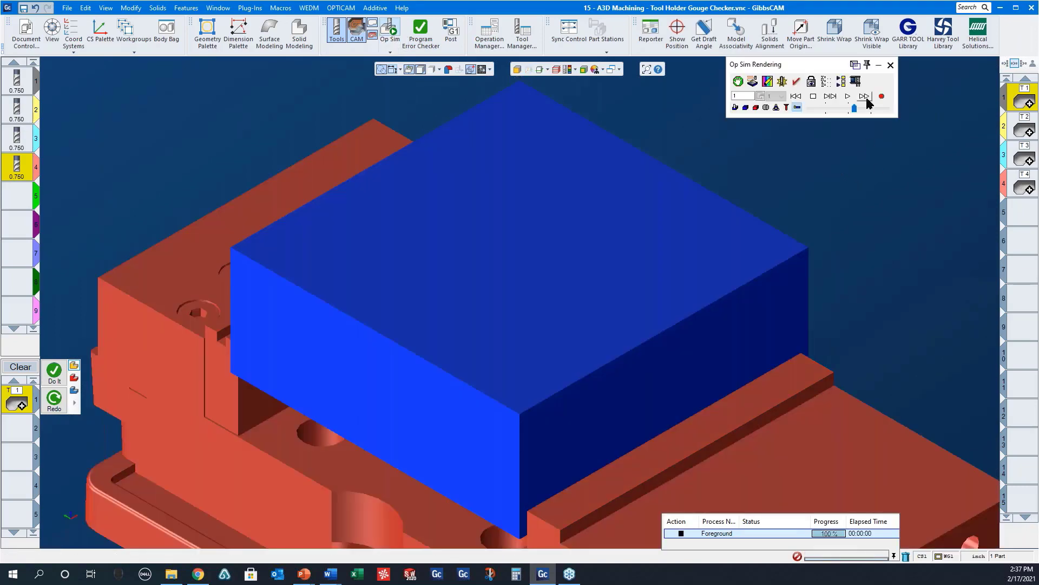
click(847, 99)
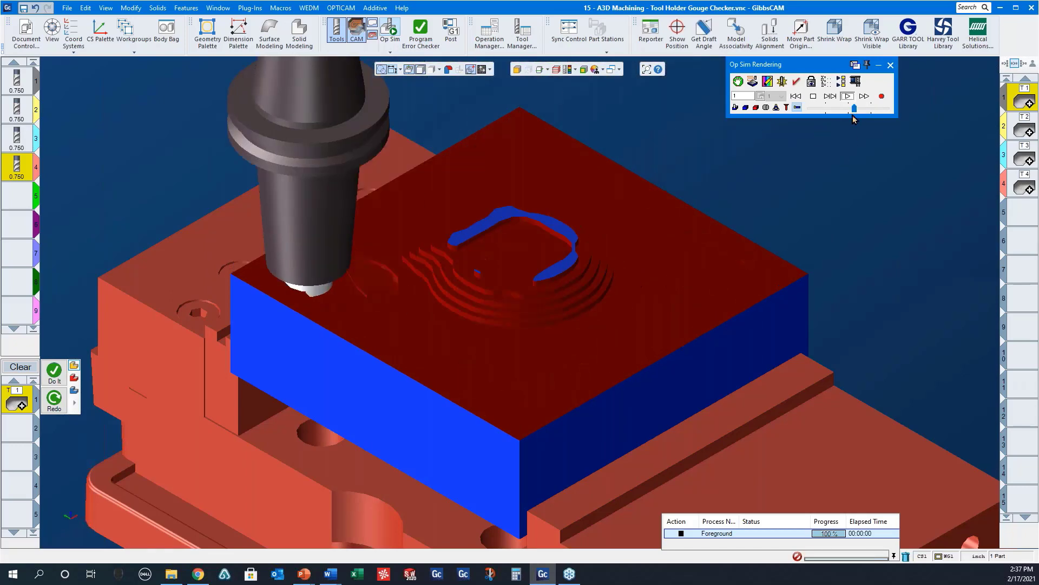
drag(856, 109, 869, 107)
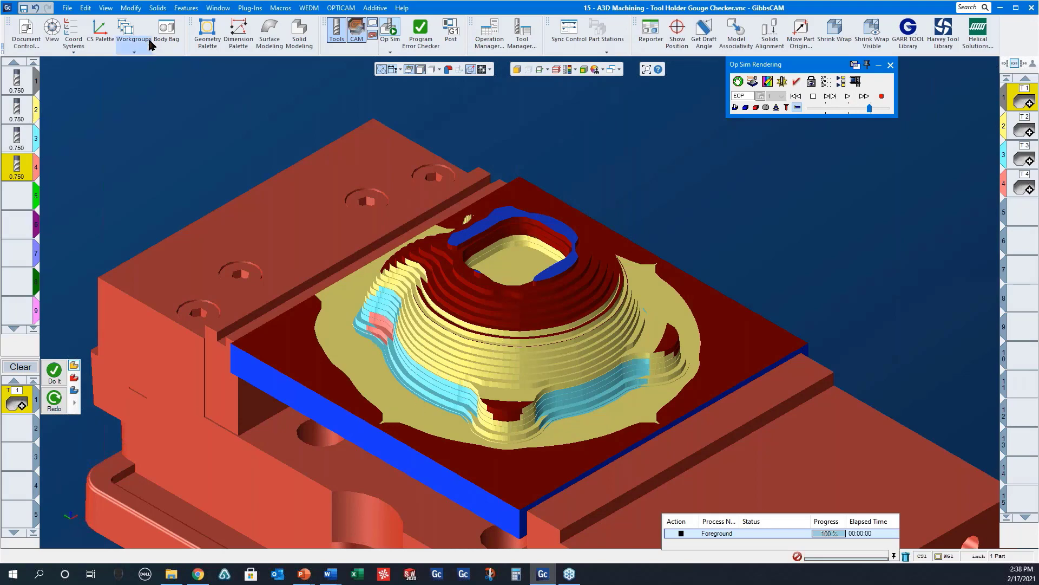
Step: Open the part file 16 - Surface Machining - Lace Cut, 2 Curve Flow, Suface Flow Cut.vnc without saving changes to part 15
click(67, 8)
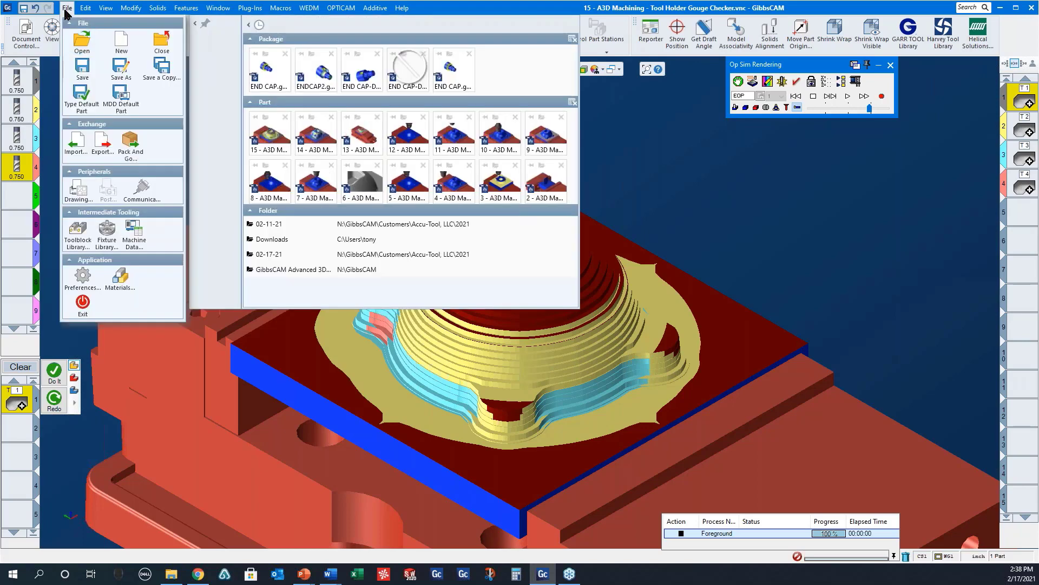
click(82, 43)
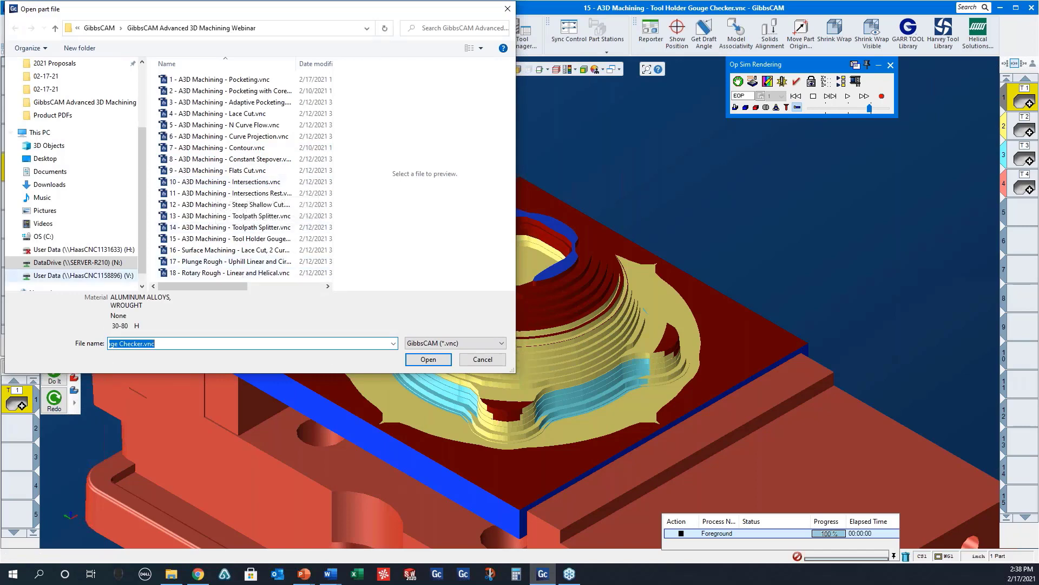
click(211, 251)
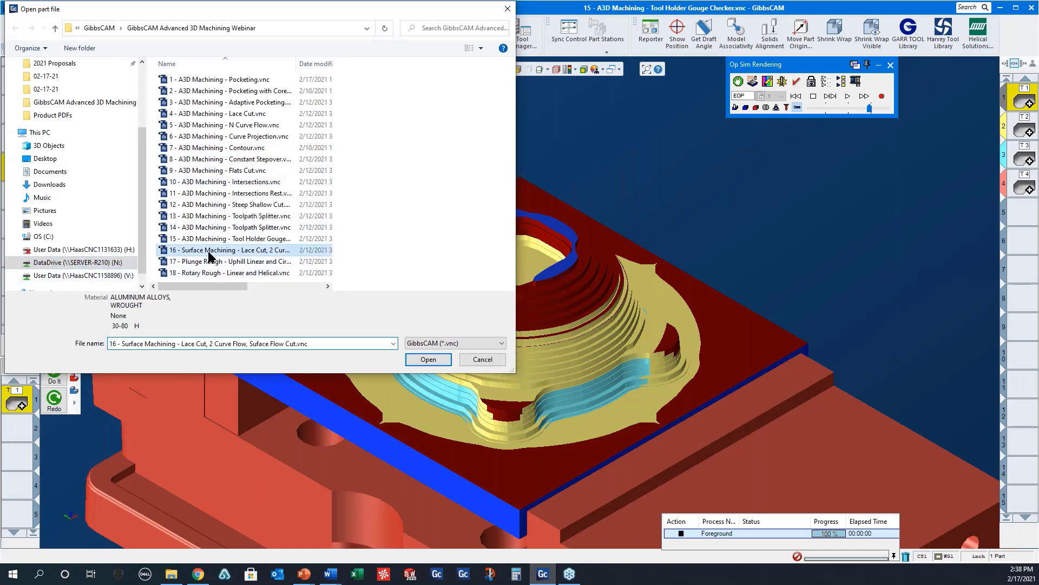
click(428, 359)
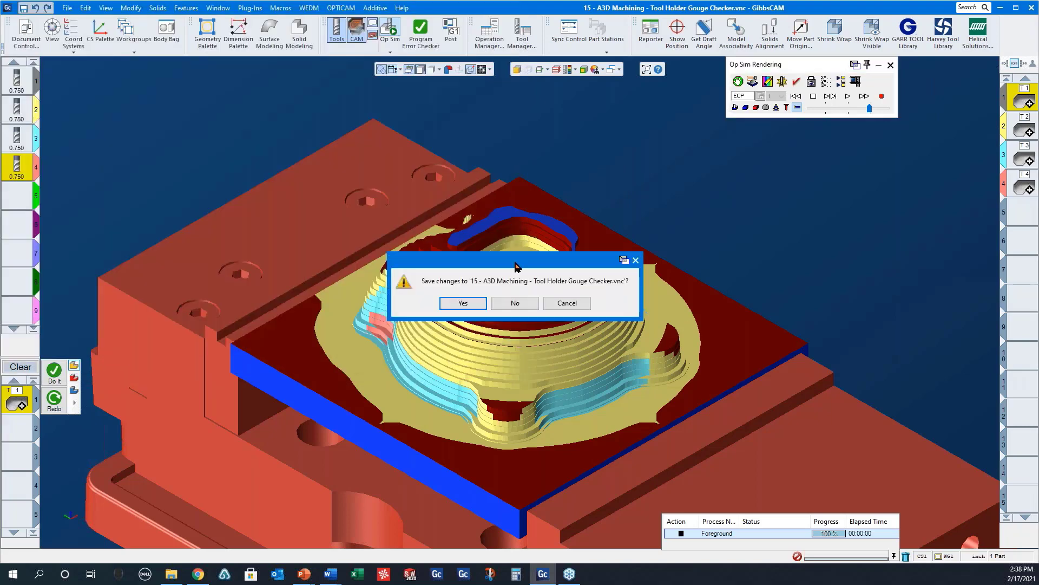
click(509, 303)
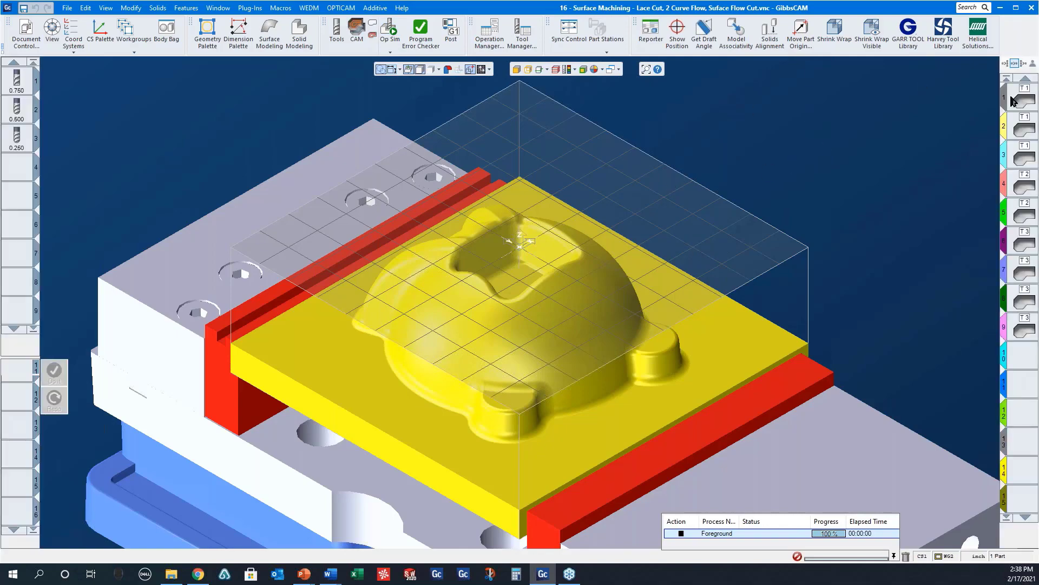
Step: Load the first Surfacing operation and review its Lace Cut settings, options and toolpath, closing the process dialog when done
double_click(1014, 101)
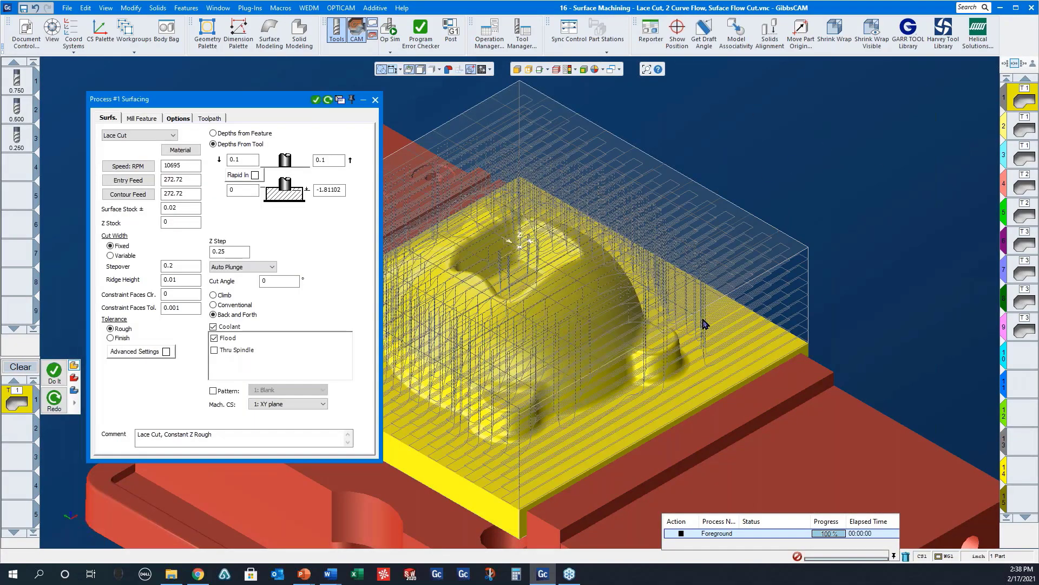
middle_drag(708, 319, 692, 196)
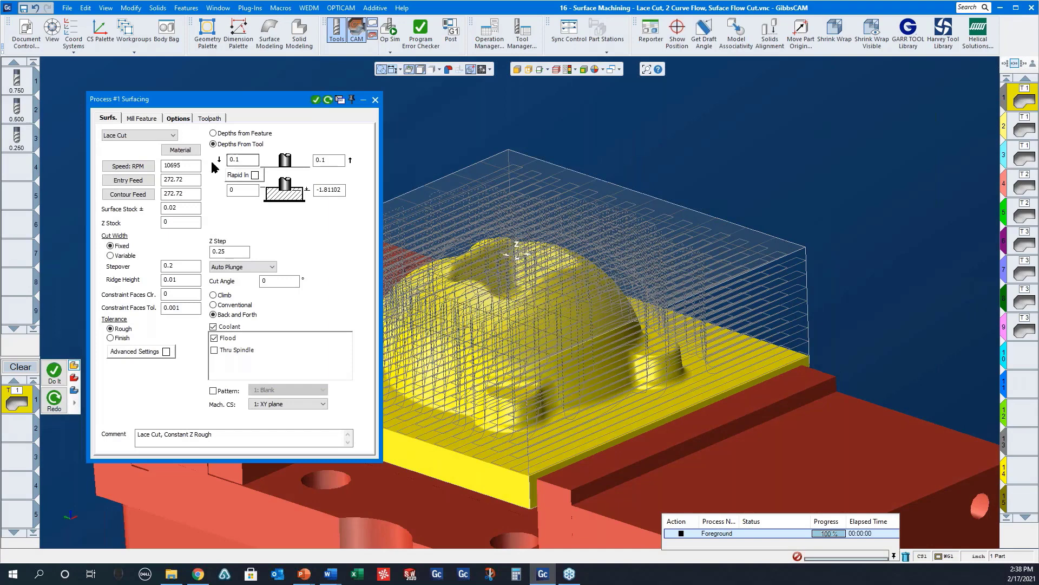
click(179, 119)
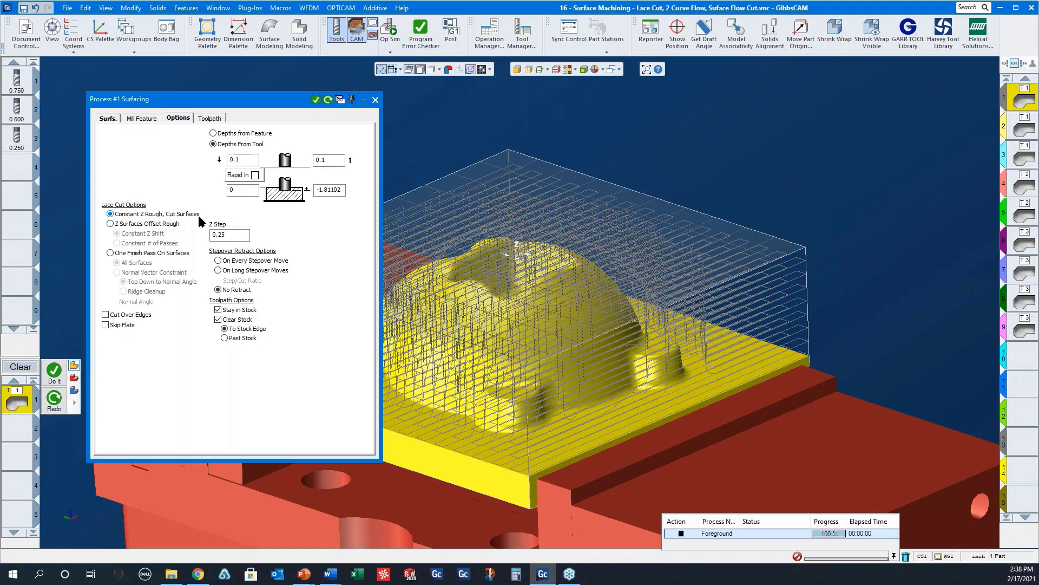
click(374, 100)
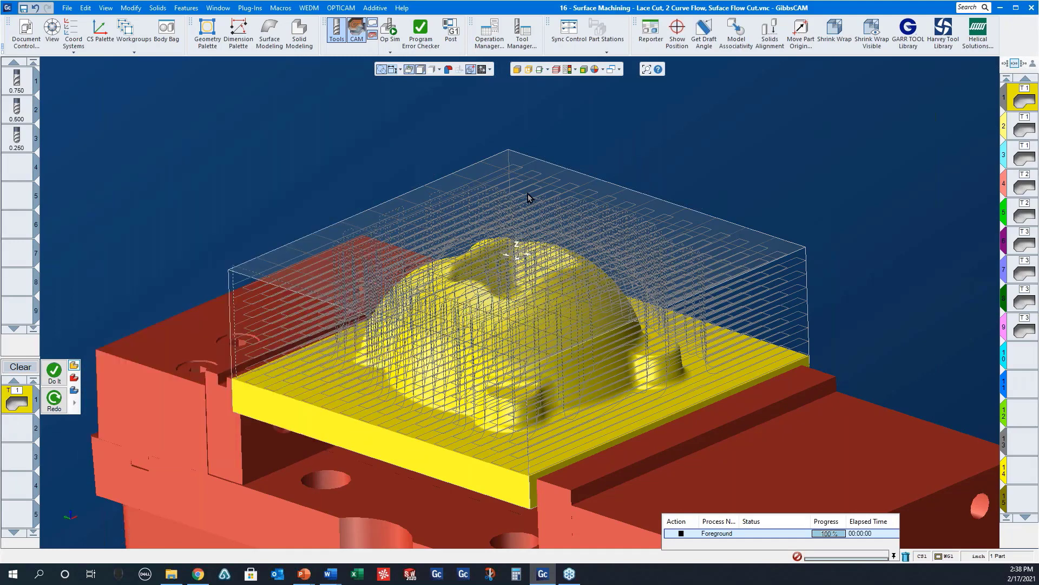
Step: Run the Op Sim of the Constant Z Rough Lace Cut and inspect the roughed part from several angles
click(390, 30)
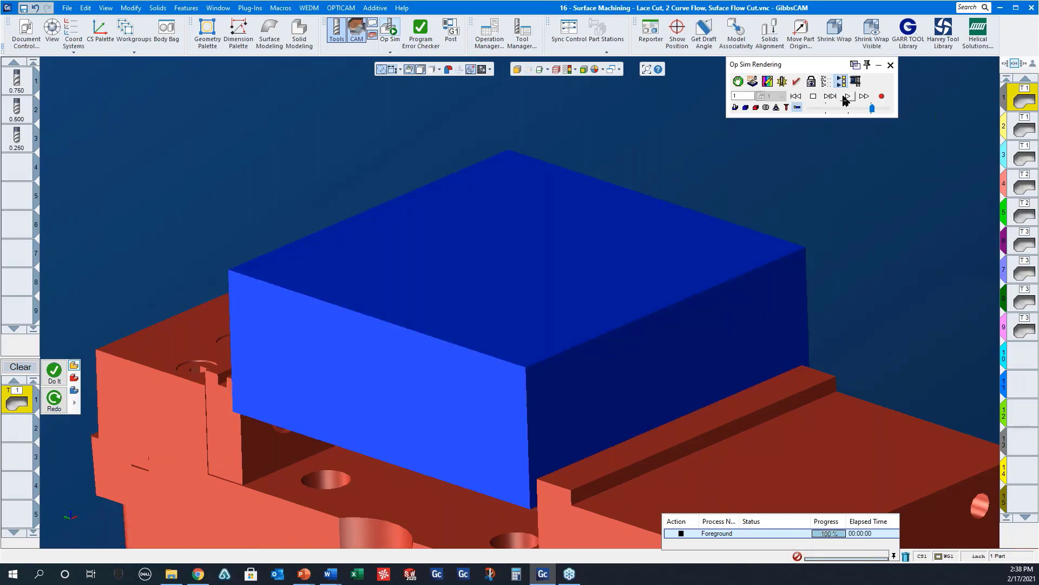
click(846, 97)
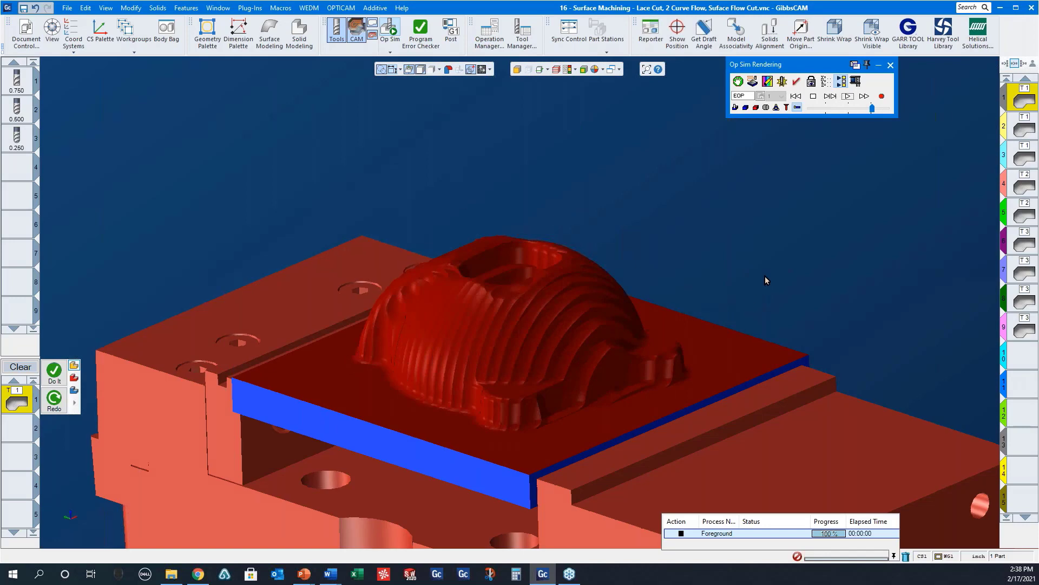
middle_drag(765, 275, 459, 242)
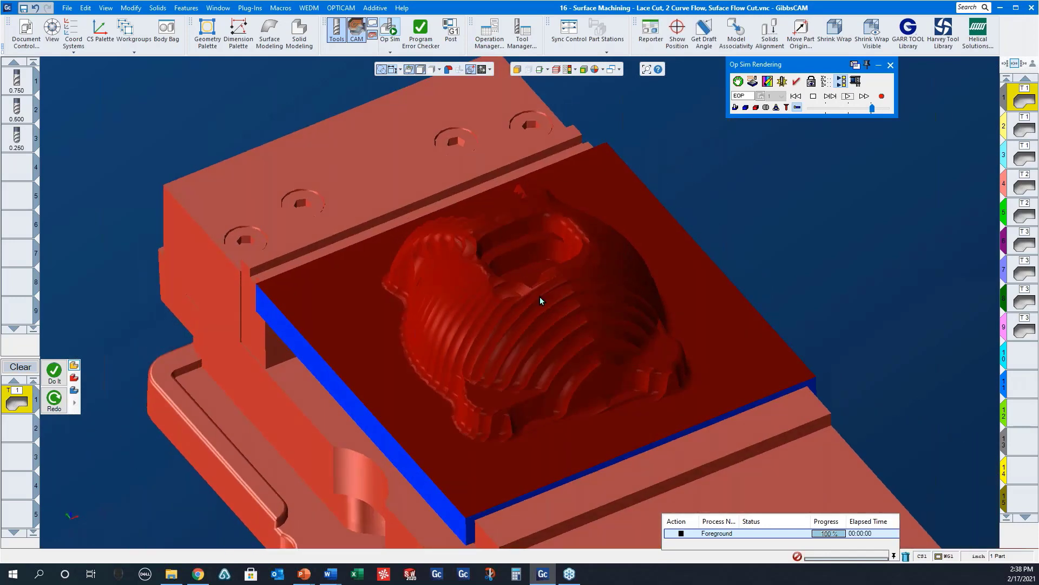
middle_drag(617, 326, 649, 314)
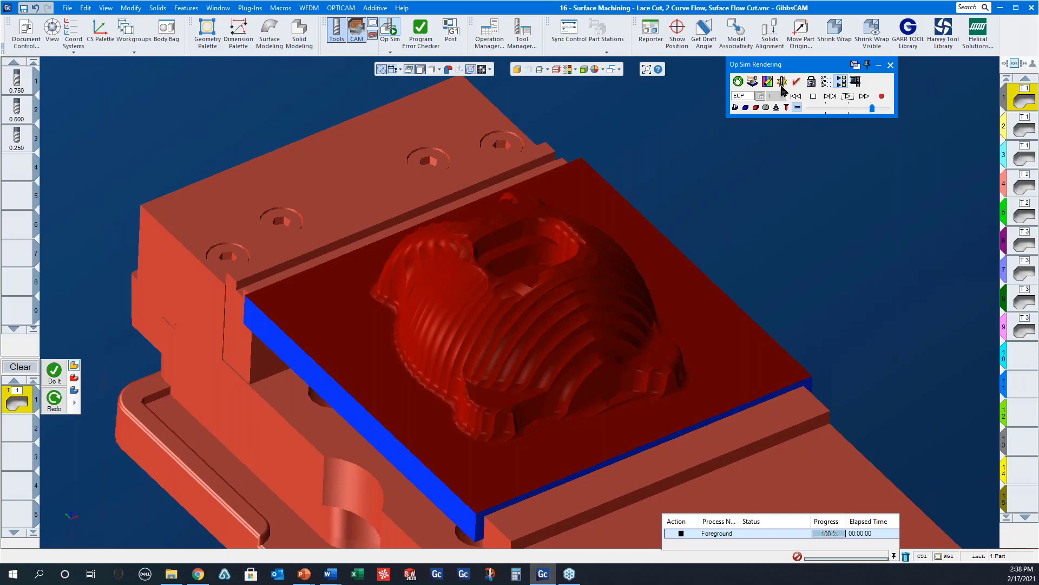
Step: Reload the Constant Z Rough simulation, replay it from the start, and exit Op Sim
right_click(810, 71)
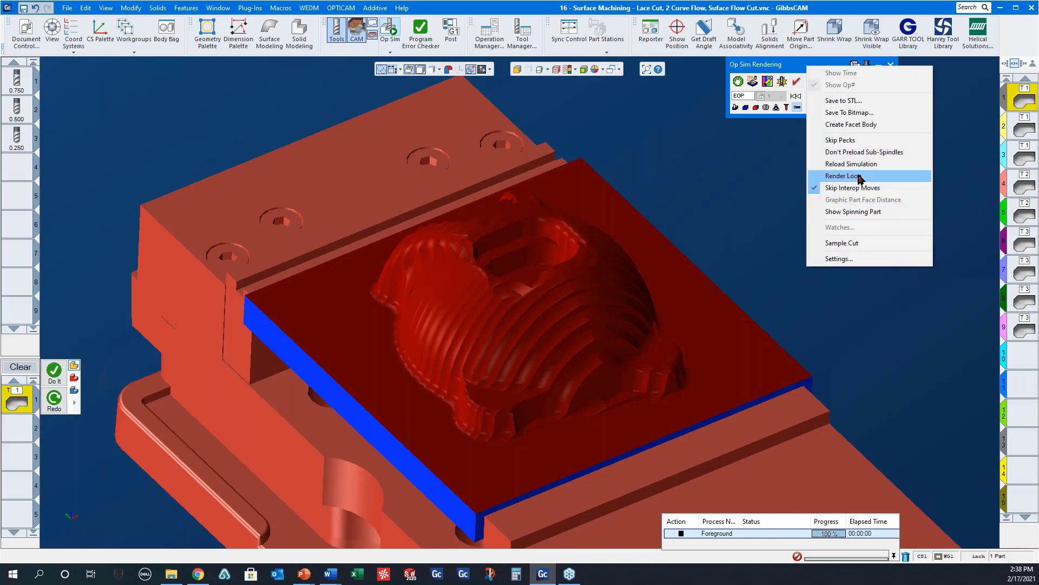
click(855, 163)
click(797, 96)
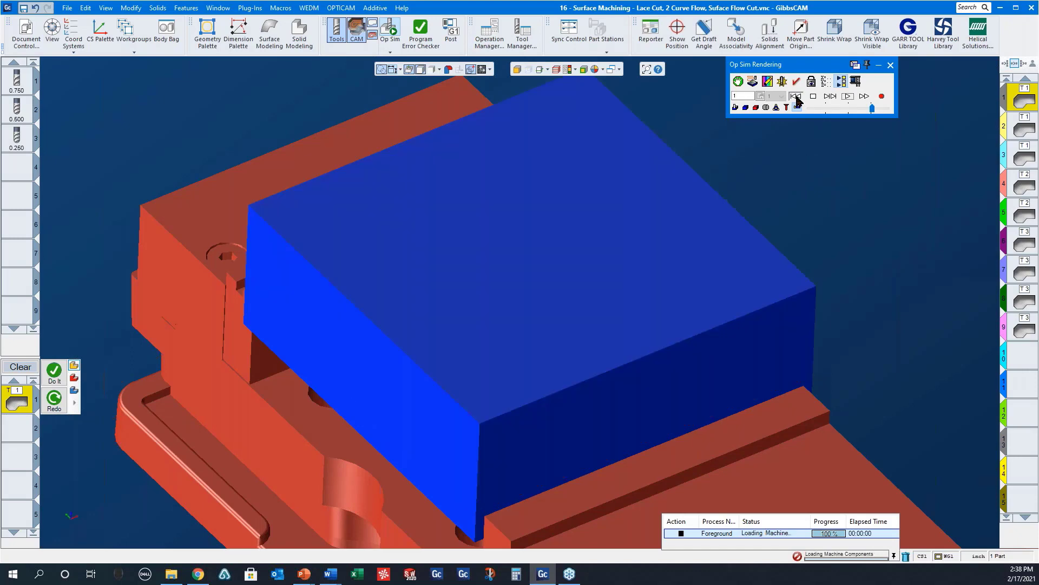
click(848, 97)
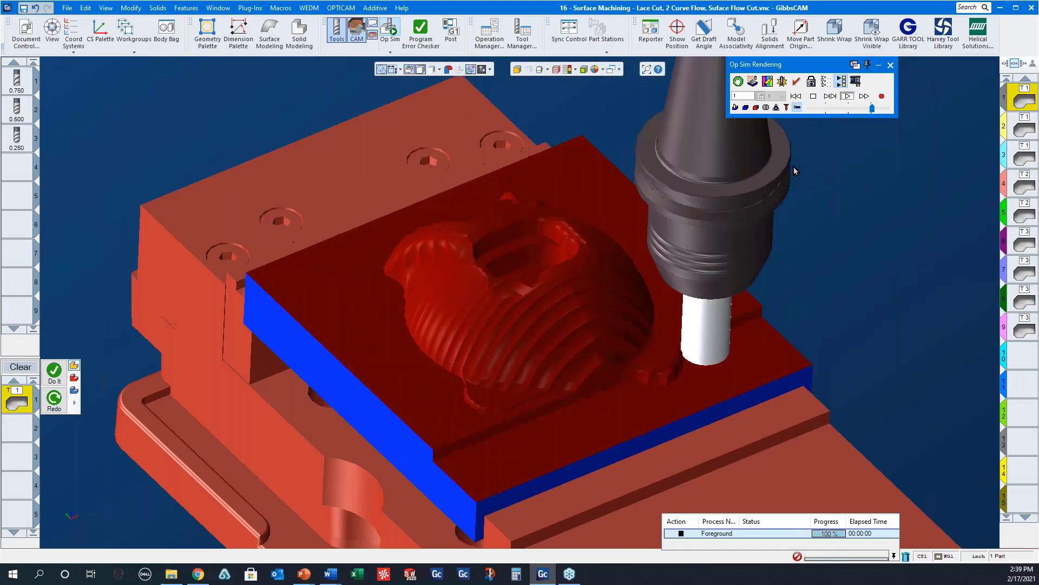
click(890, 66)
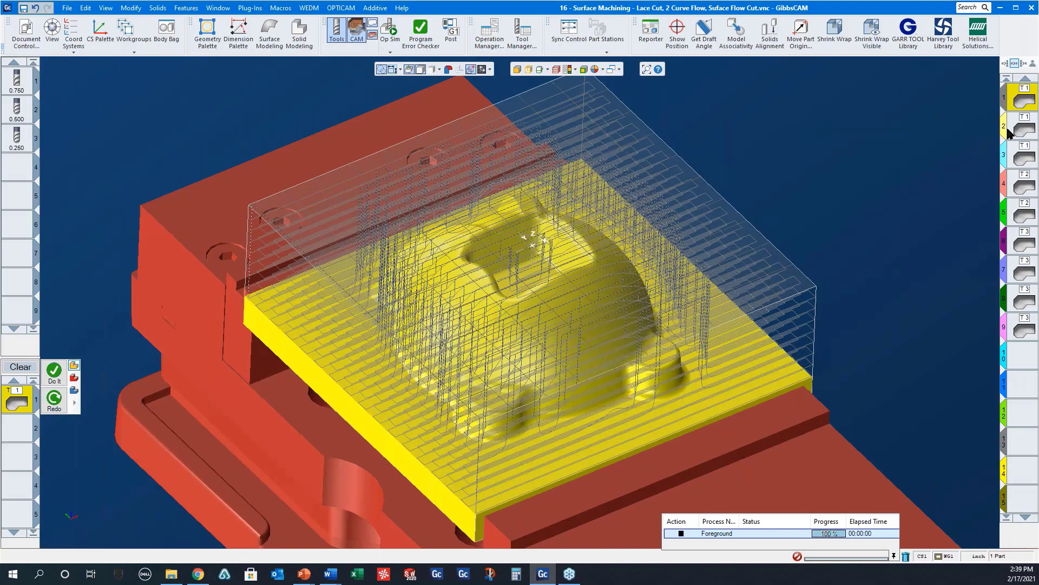
Step: Load the second operation and review its Z Surfaces Offset Rough options and its toolpath side-on, closing the process dialog when done
click(1010, 133)
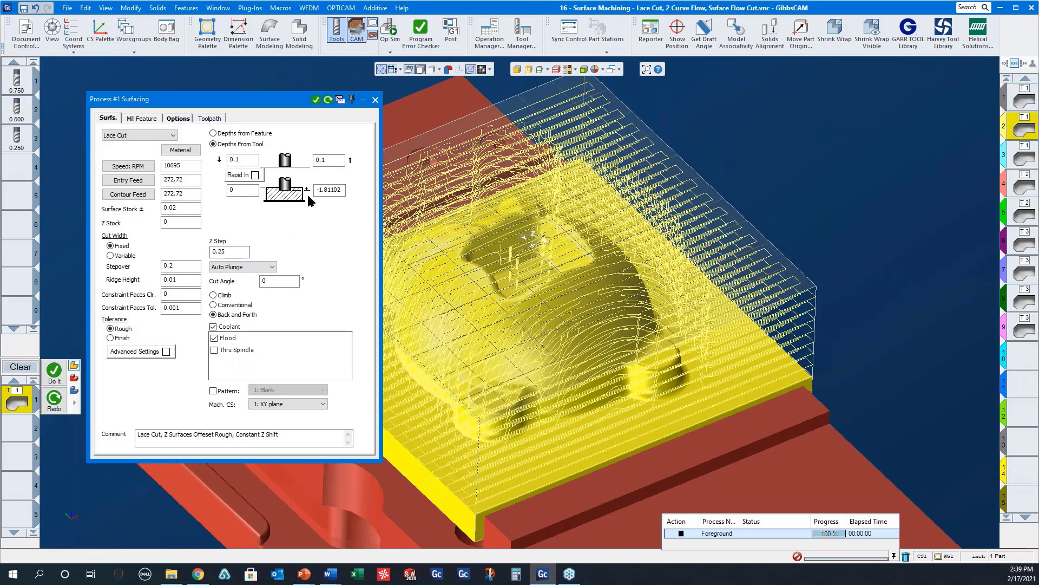
click(178, 119)
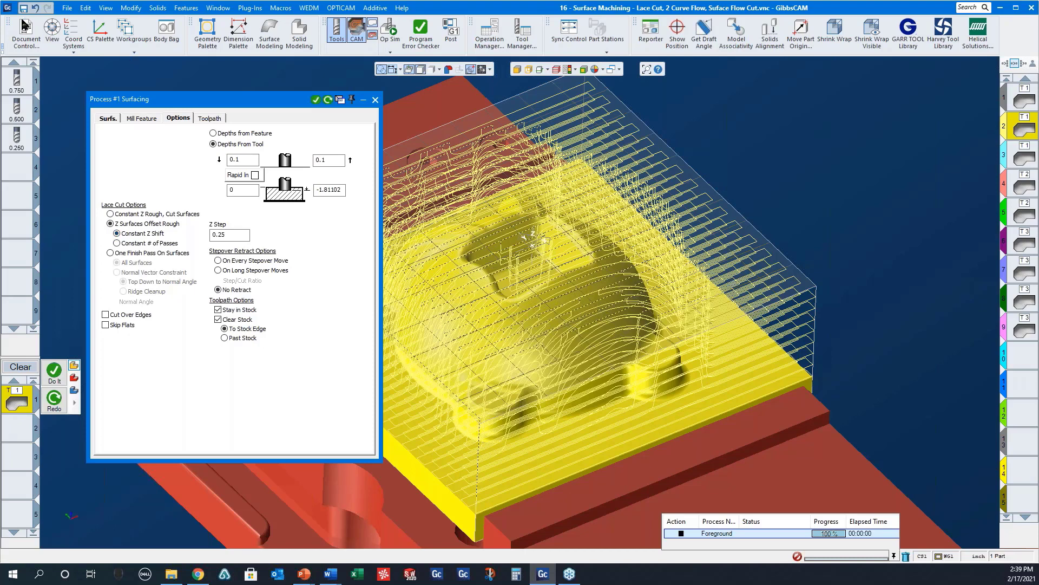
click(52, 29)
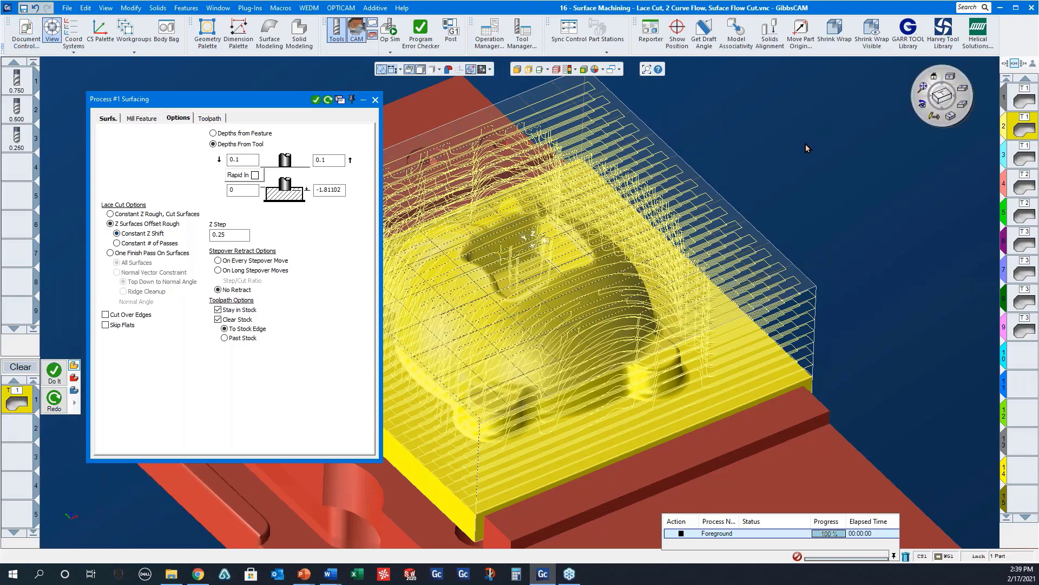
click(965, 92)
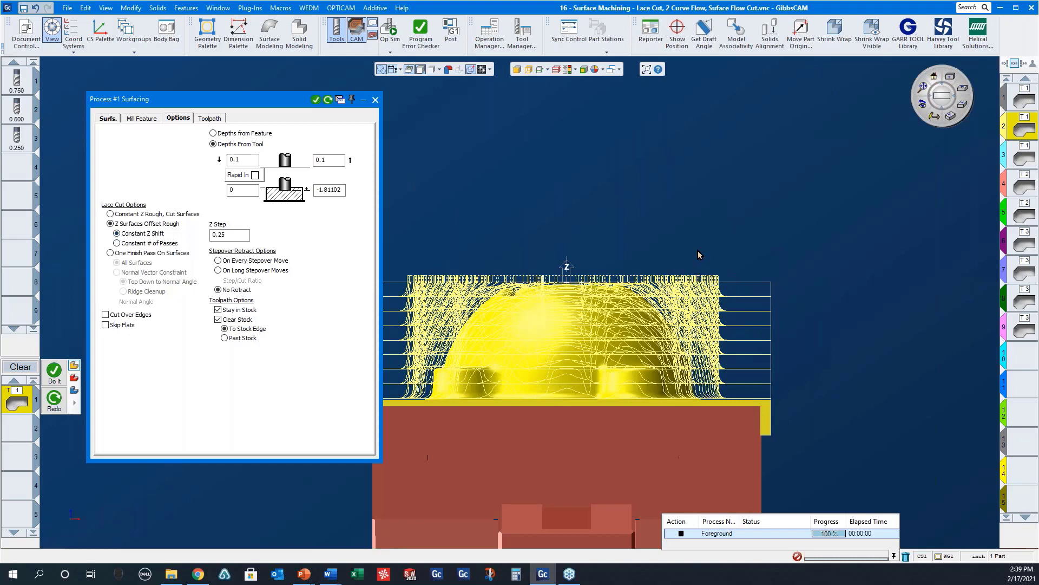
click(375, 100)
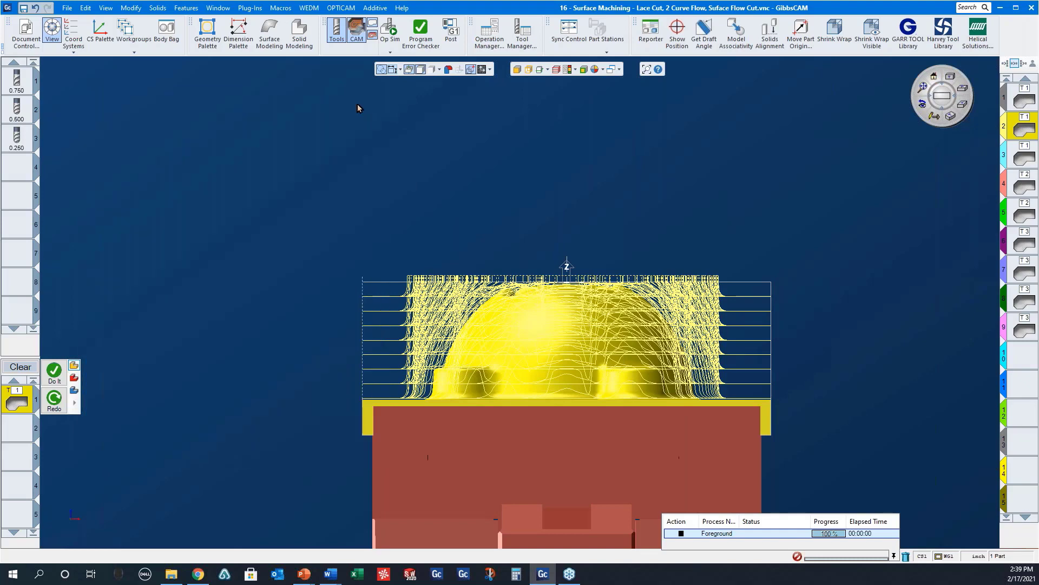
click(952, 119)
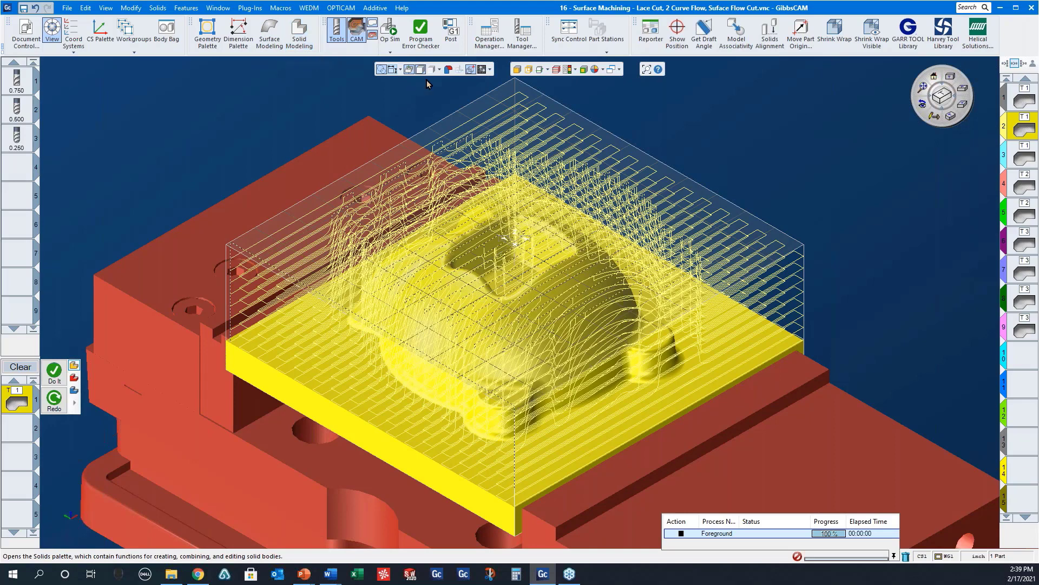
Step: Run the Op Sim of the second operation's Z Surfaces Offset Rough from the start and exit the simulation
click(390, 30)
click(847, 97)
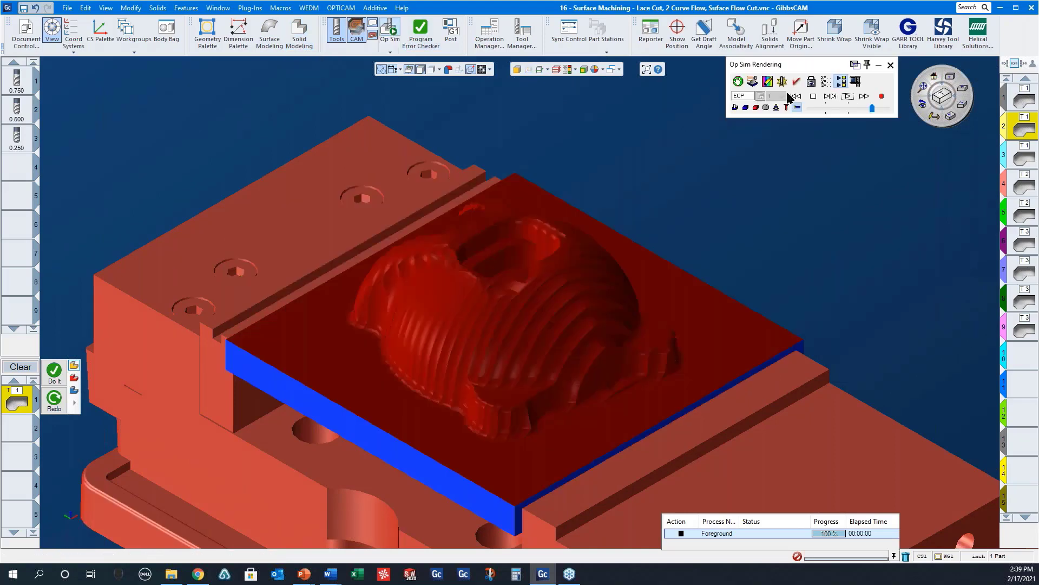
click(796, 96)
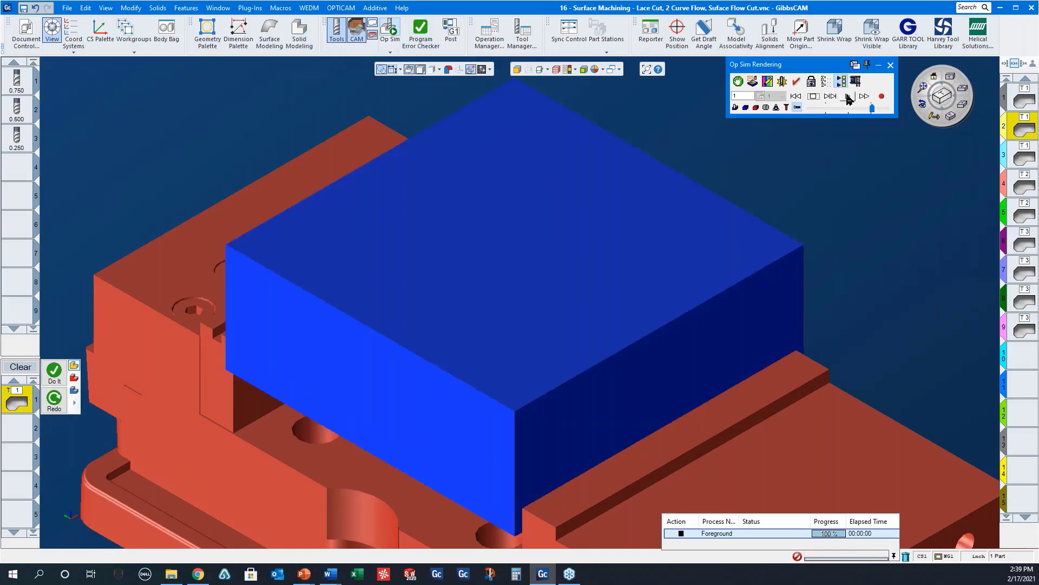
click(836, 95)
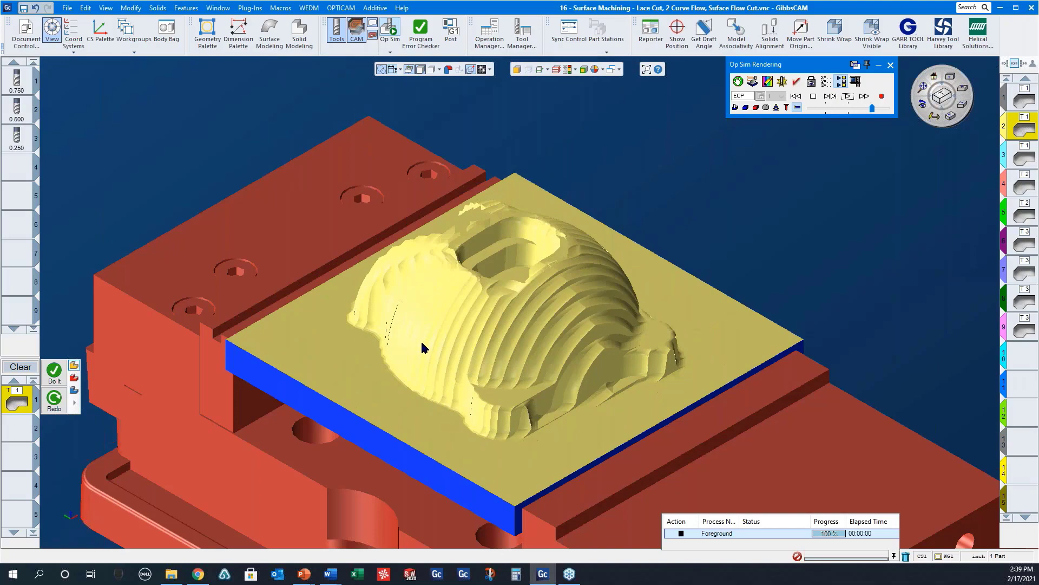
click(891, 66)
Step: Load the third operation, review its Constant # of Passes options, close the process dialog, and inspect the toolpath in front and isometric views
click(1025, 161)
double_click(1020, 161)
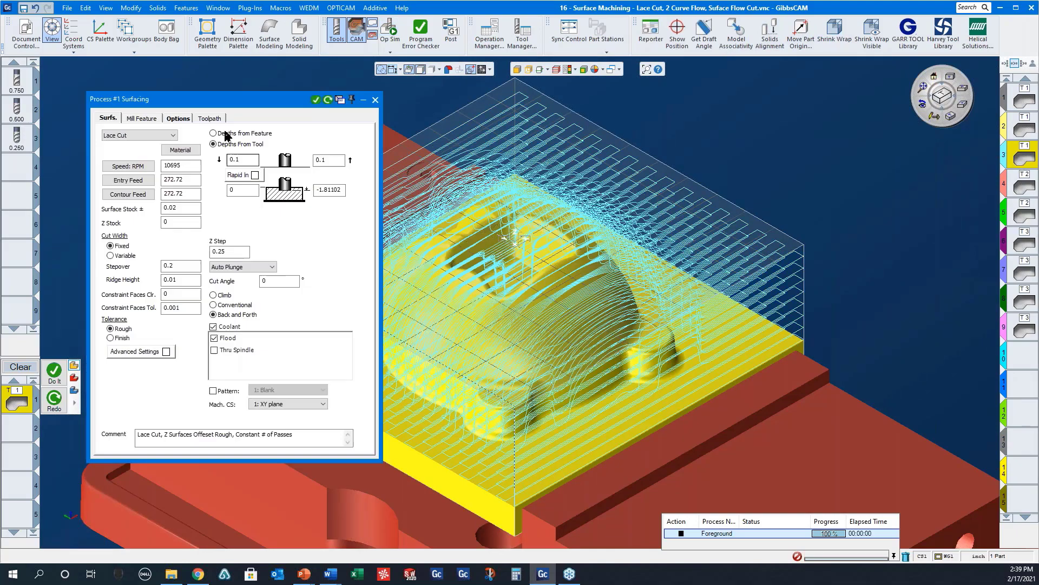
click(178, 118)
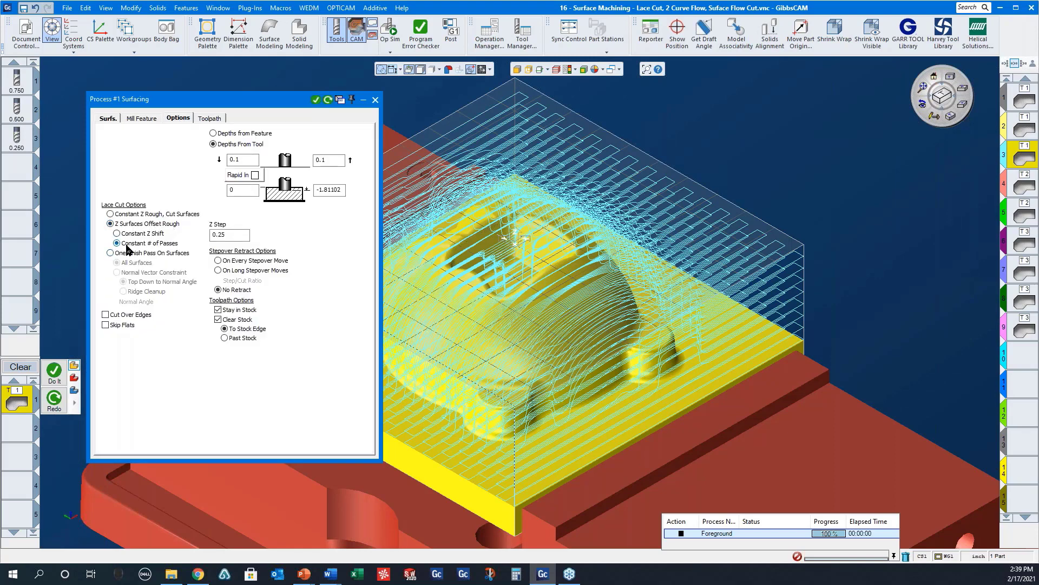
click(375, 100)
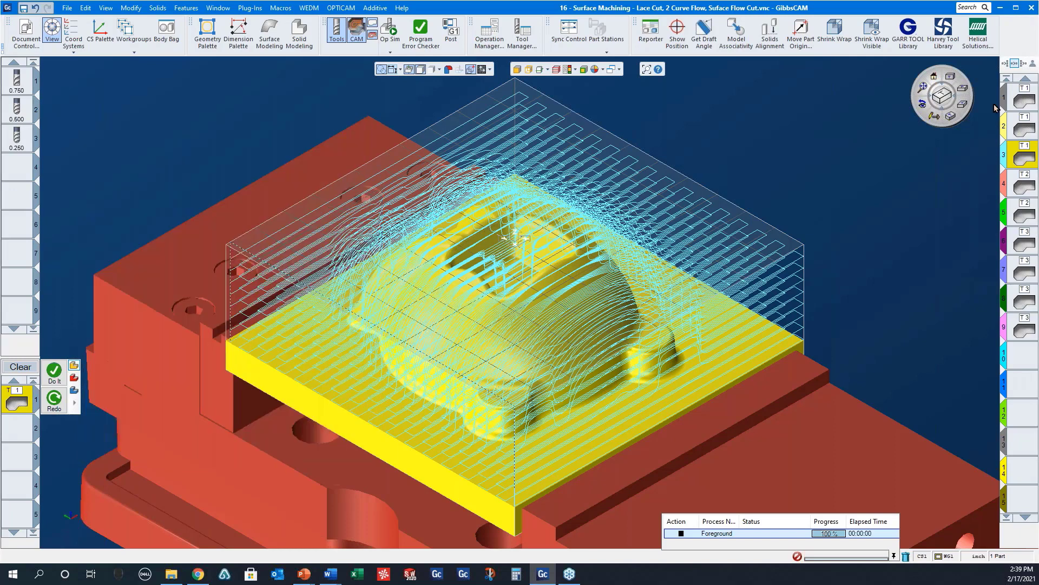
click(968, 93)
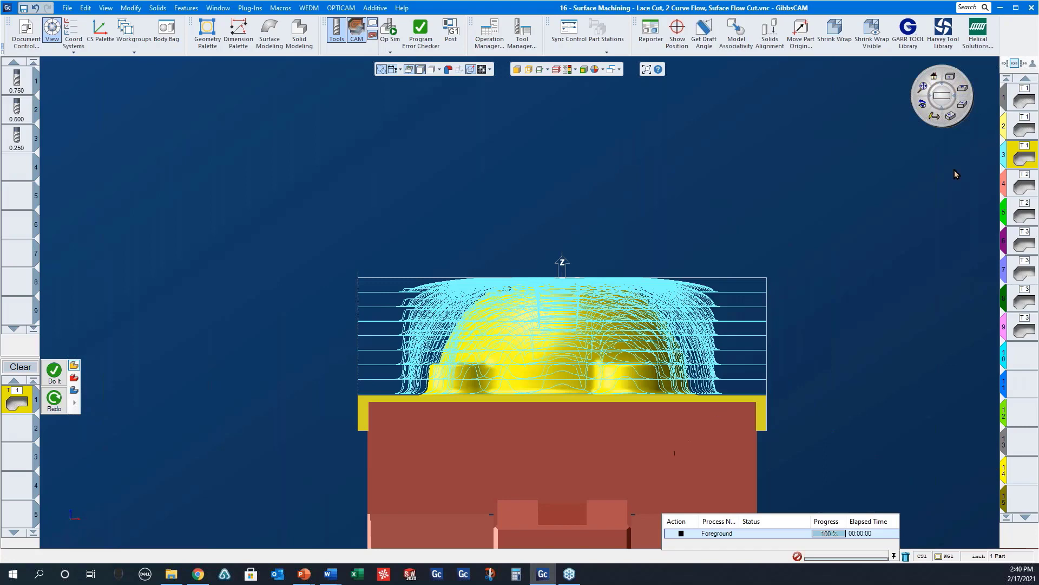
click(952, 117)
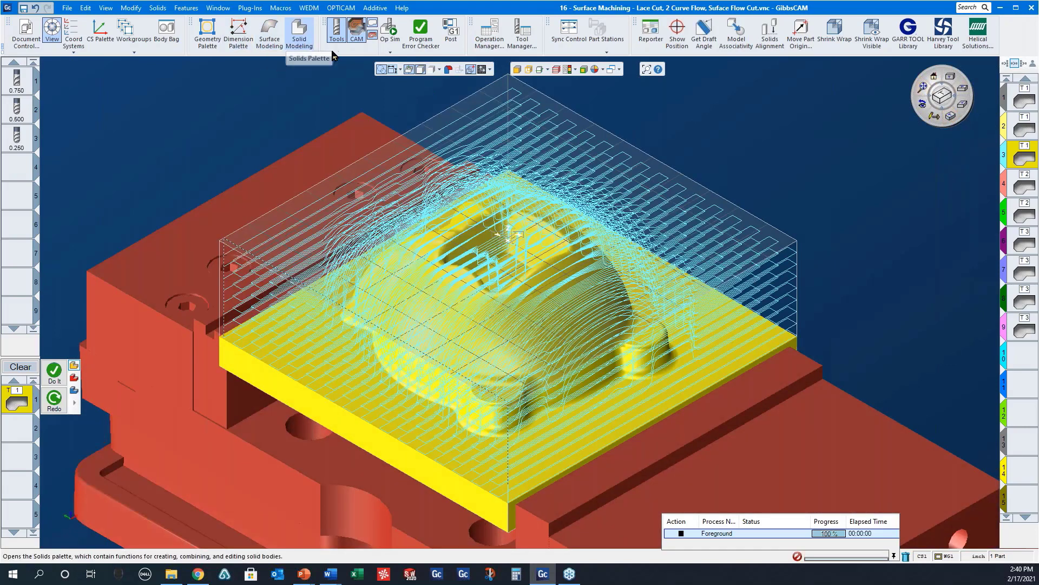
Step: Replay the third operation's Op Sim from the start, raise the playback speed to maximum, and exit the simulation
click(390, 52)
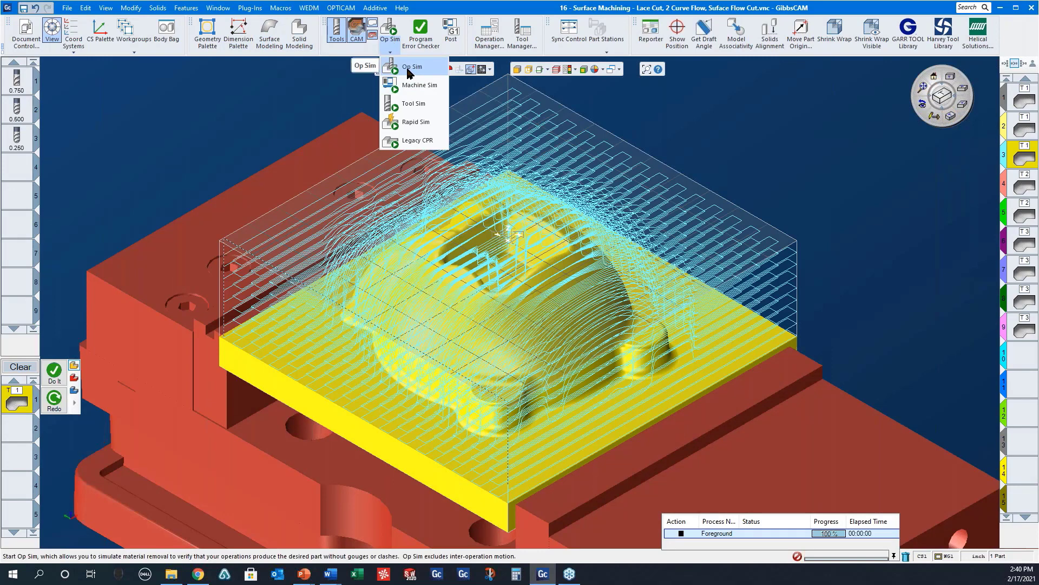
click(410, 67)
click(797, 97)
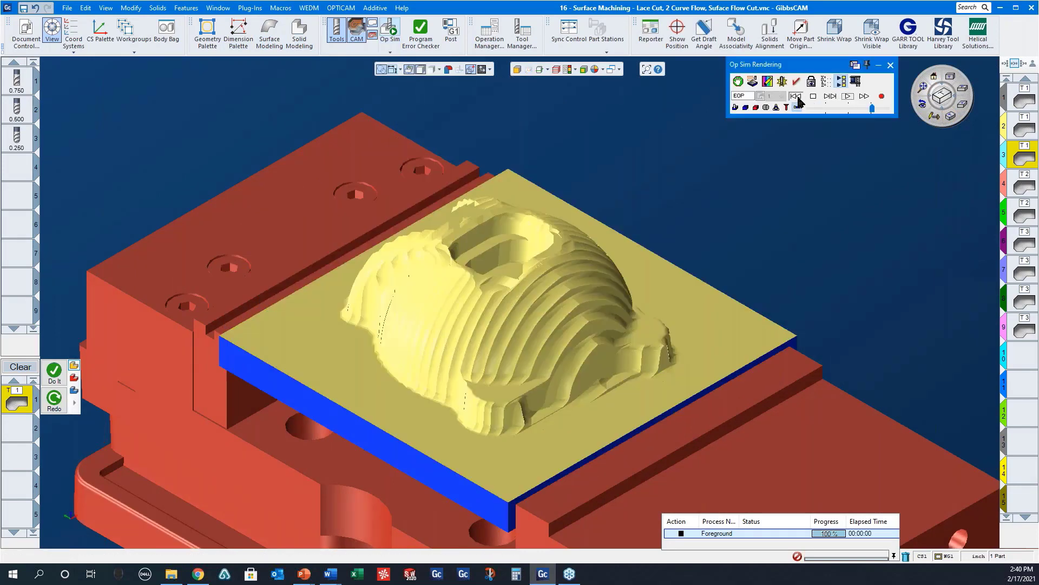
click(845, 96)
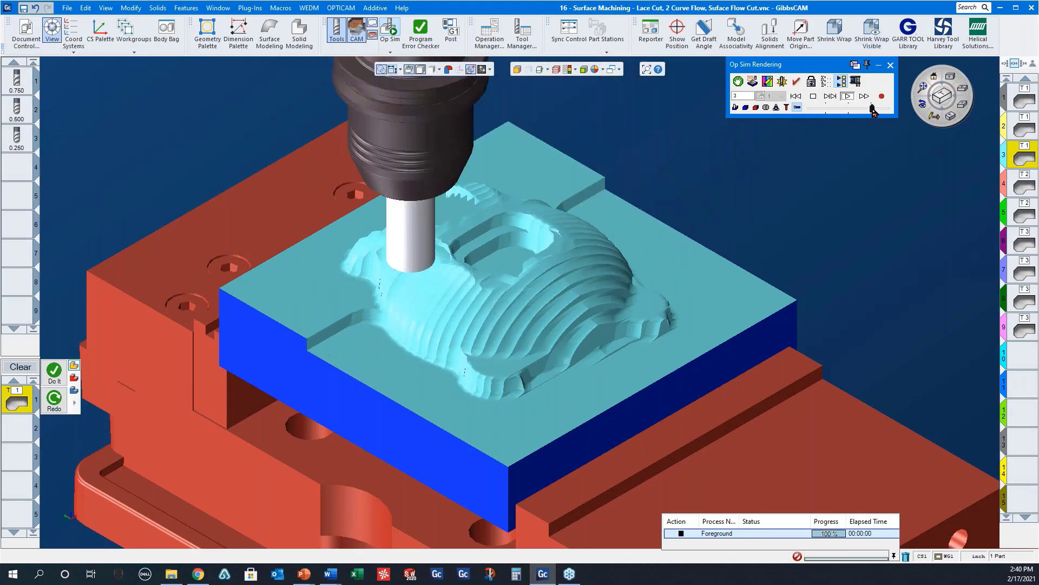
drag(872, 107, 882, 109)
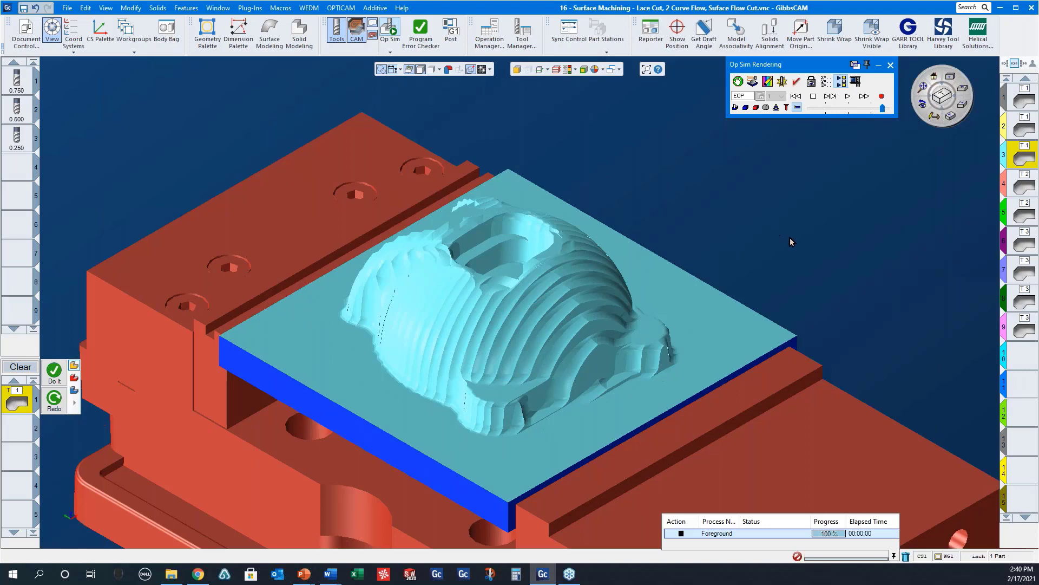
click(891, 66)
Step: Load the fourth operation and review its Lace Cut One Finish Pass, All Surfaces options, closing the process dialog when done
click(1023, 187)
double_click(1023, 187)
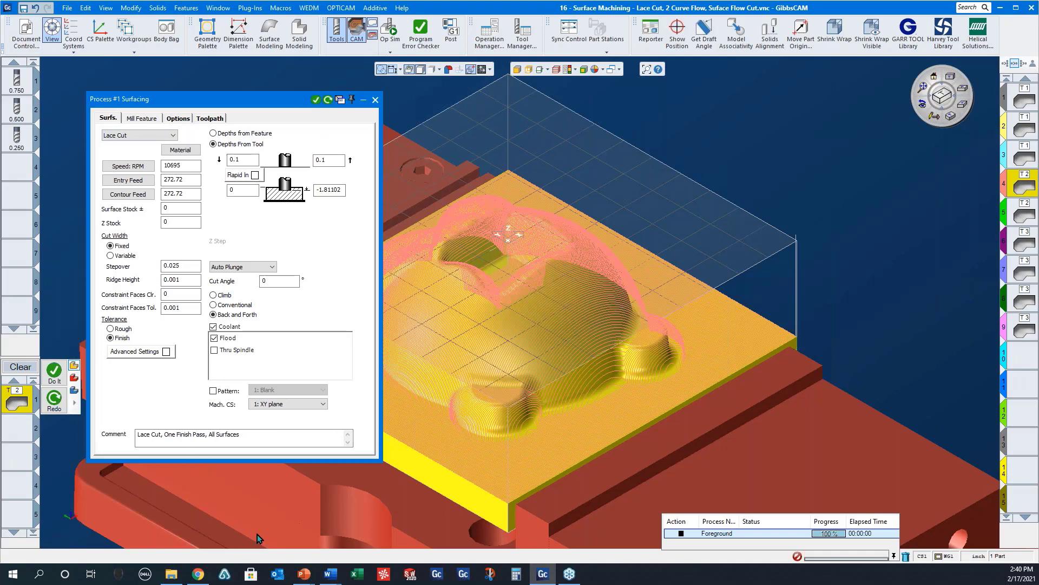
click(178, 118)
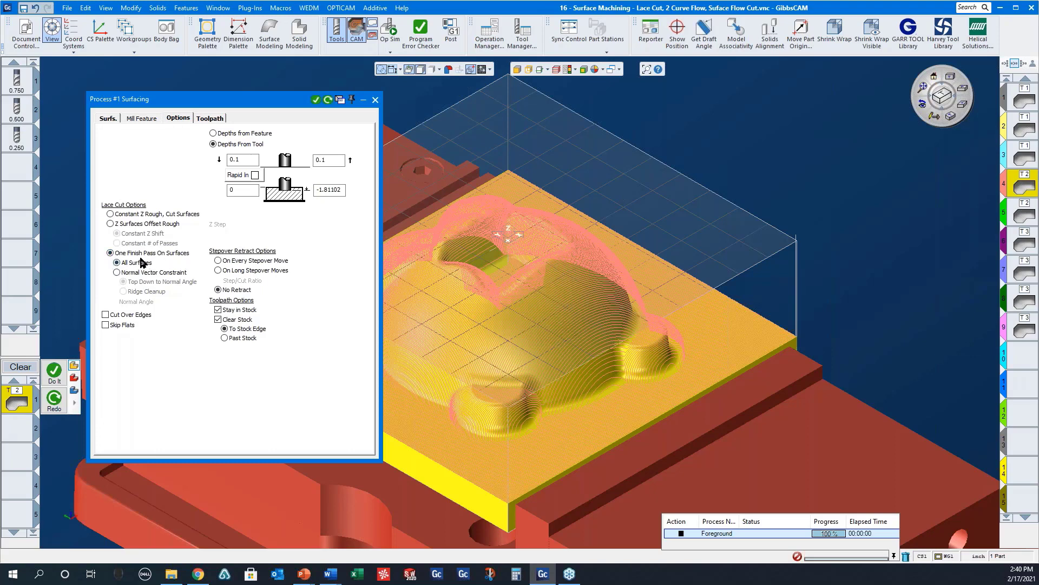
click(376, 100)
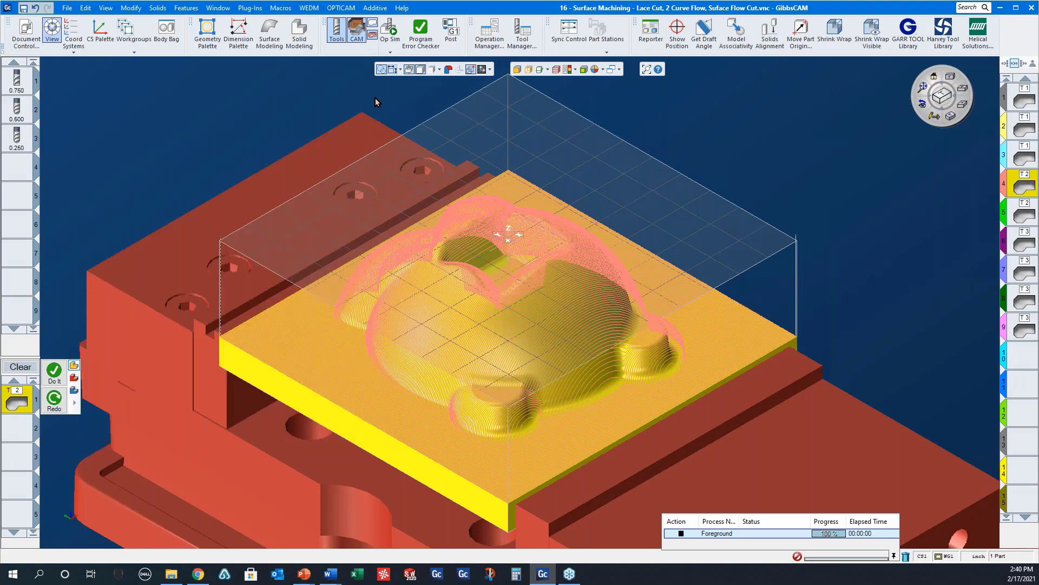
Step: Rewind the Op Sim, switch to Tool Sim to play the fourth operation's finishing toolpath, and exit the simulation
click(392, 34)
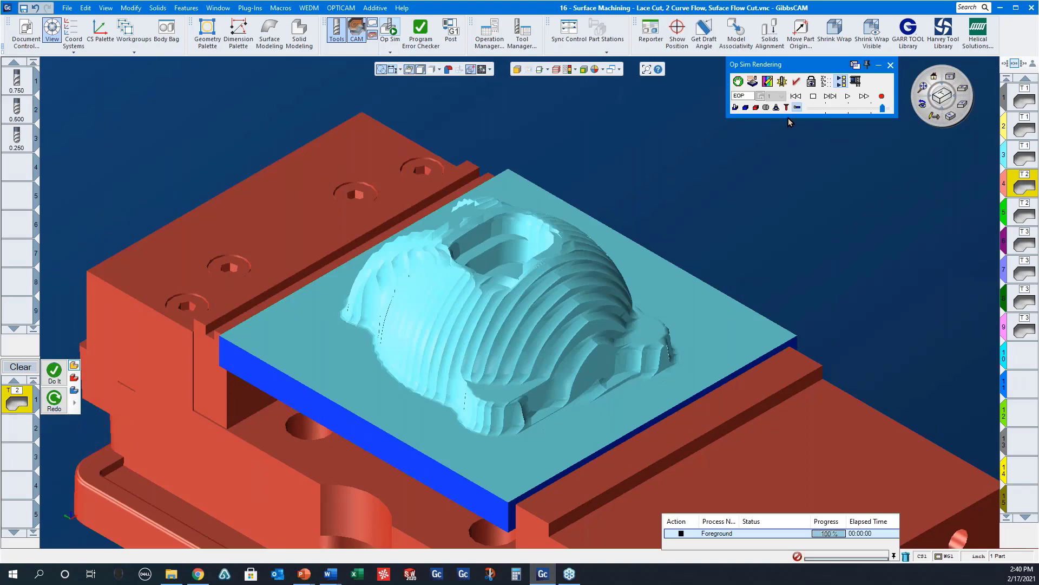
click(794, 98)
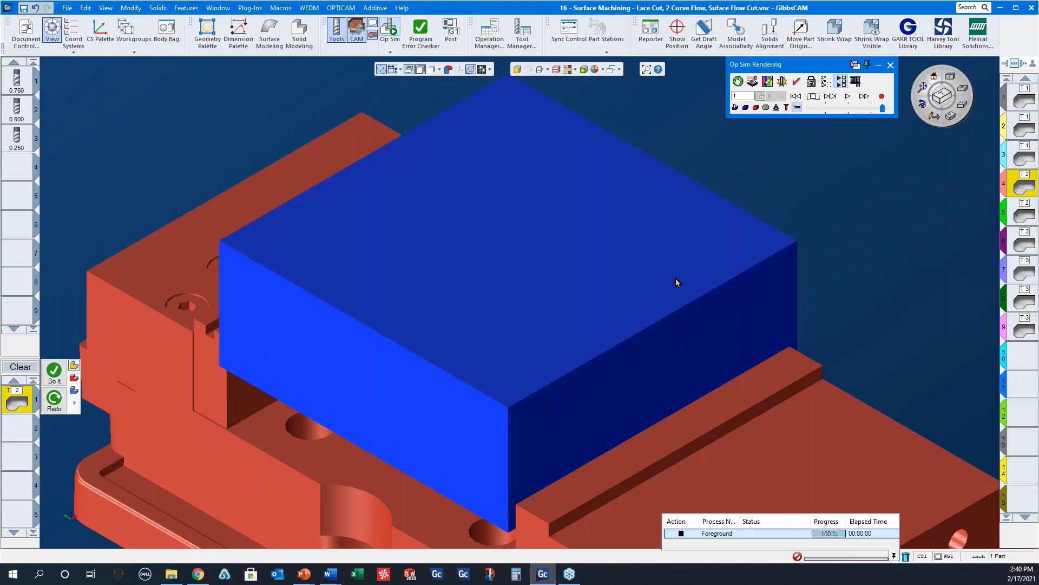
click(390, 52)
click(413, 104)
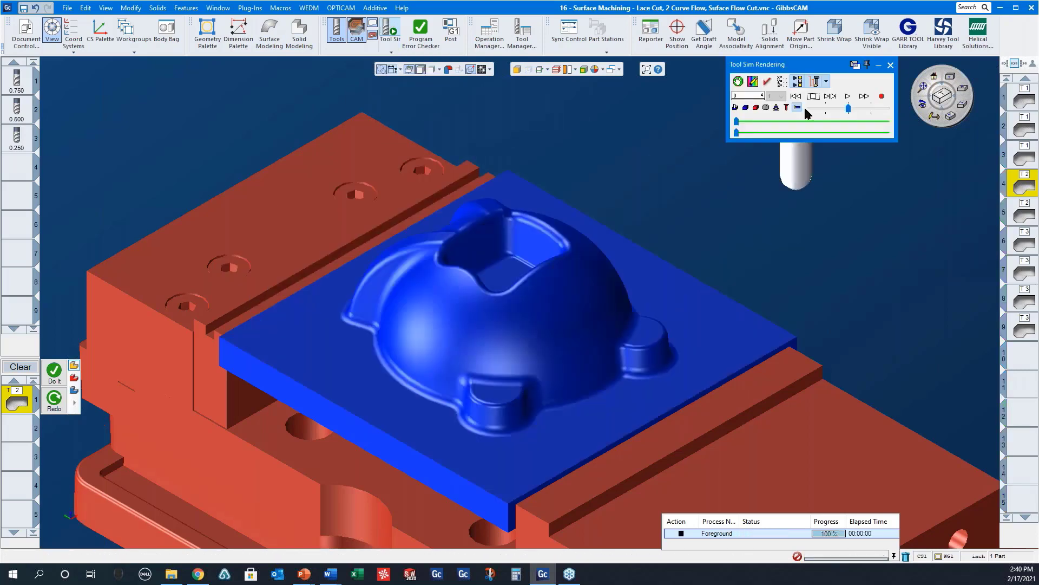
click(848, 97)
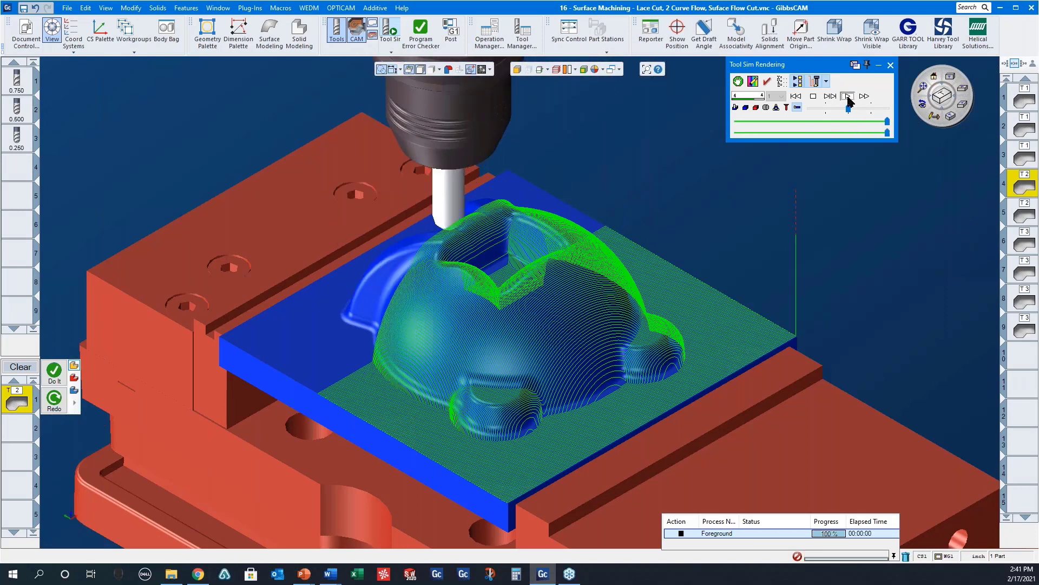
click(881, 97)
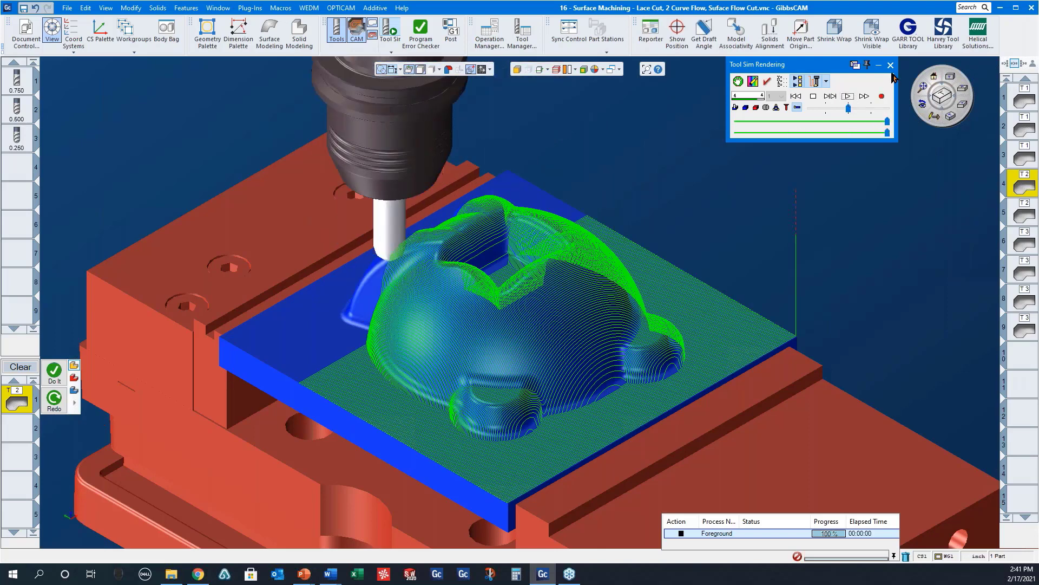
click(891, 66)
Step: Load the fifth operation, review its Normal Vector Constraint Ridge Cleanup options, close the process dialog, and inspect the toolpath from another angle
click(1024, 216)
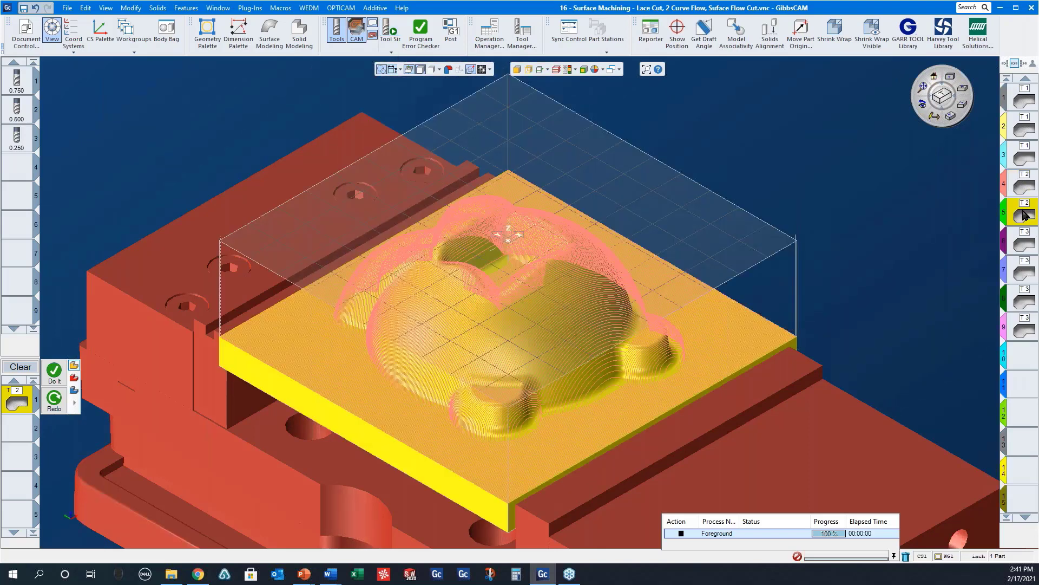
double_click(1024, 216)
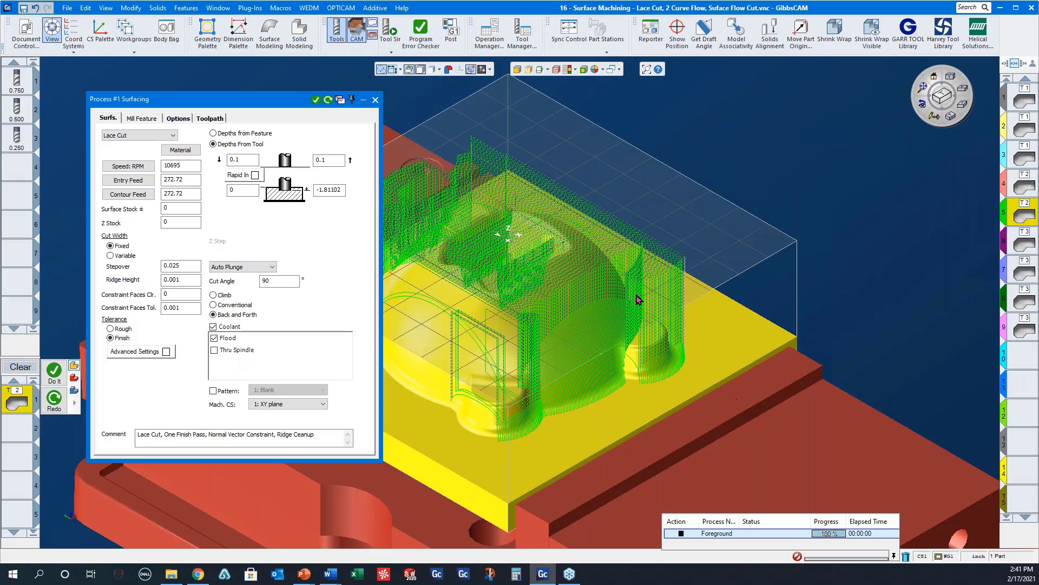
middle_drag(607, 302, 636, 348)
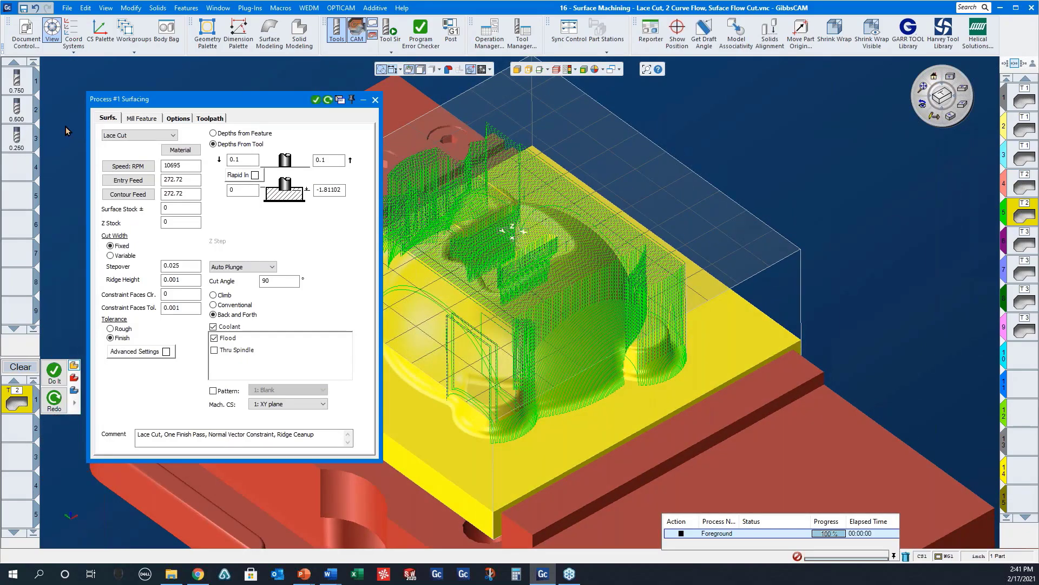
click(178, 119)
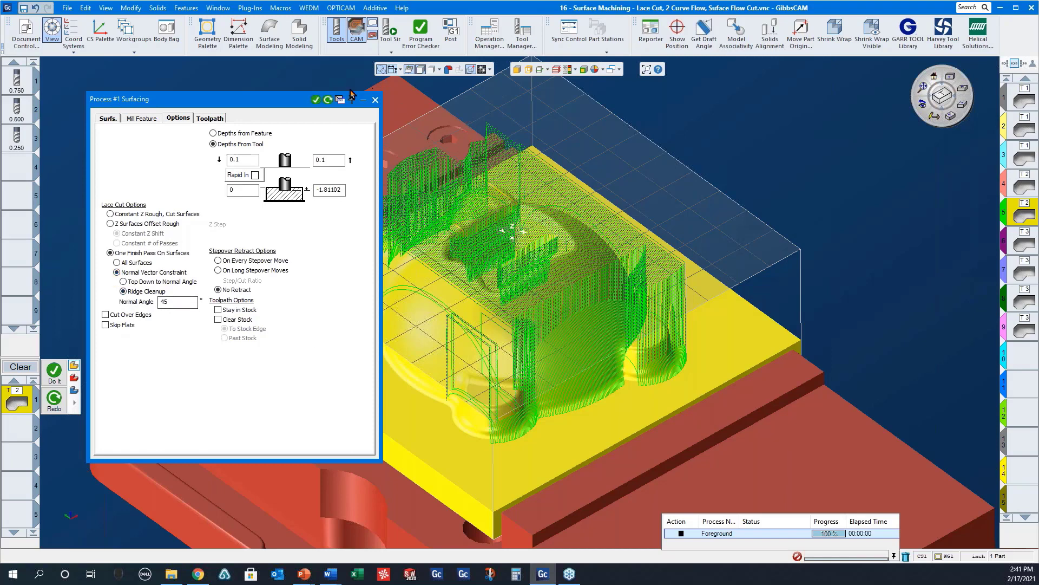
click(375, 100)
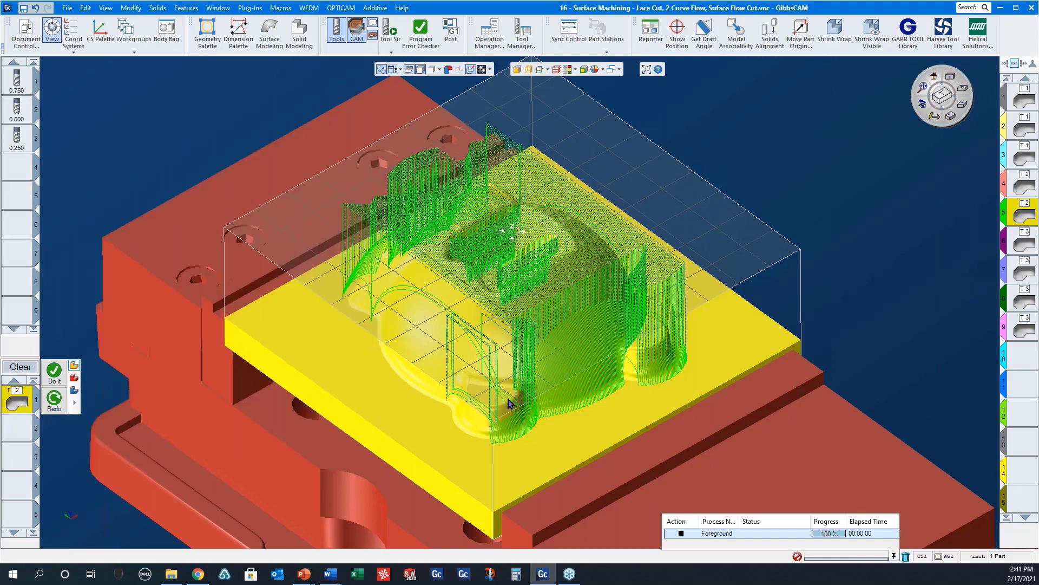
middle_drag(567, 386, 257, 128)
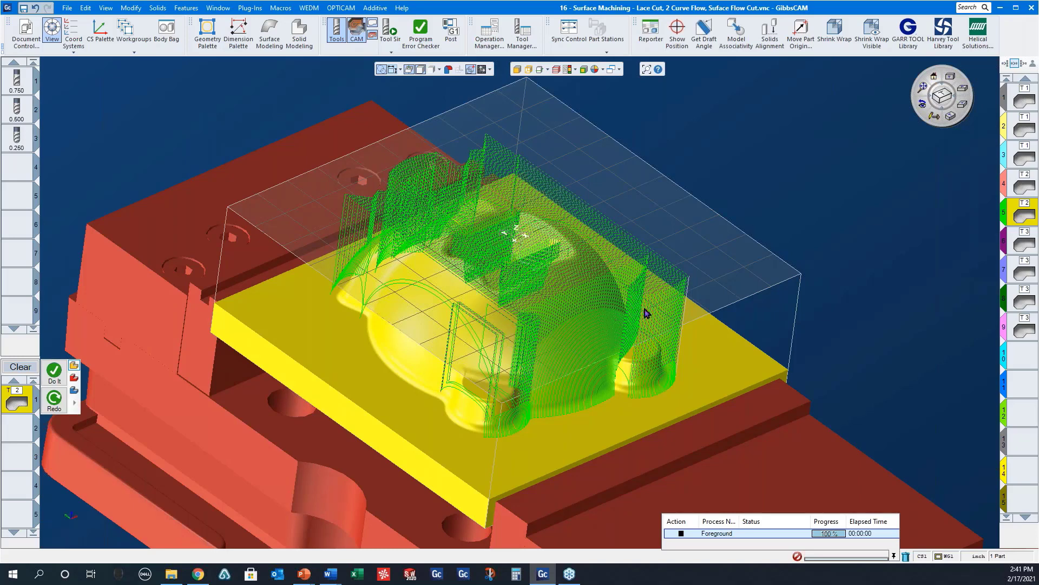
Step: Play the Tool Sim of the fifth operation's Ridge Cleanup toolpath and exit the simulation
click(393, 32)
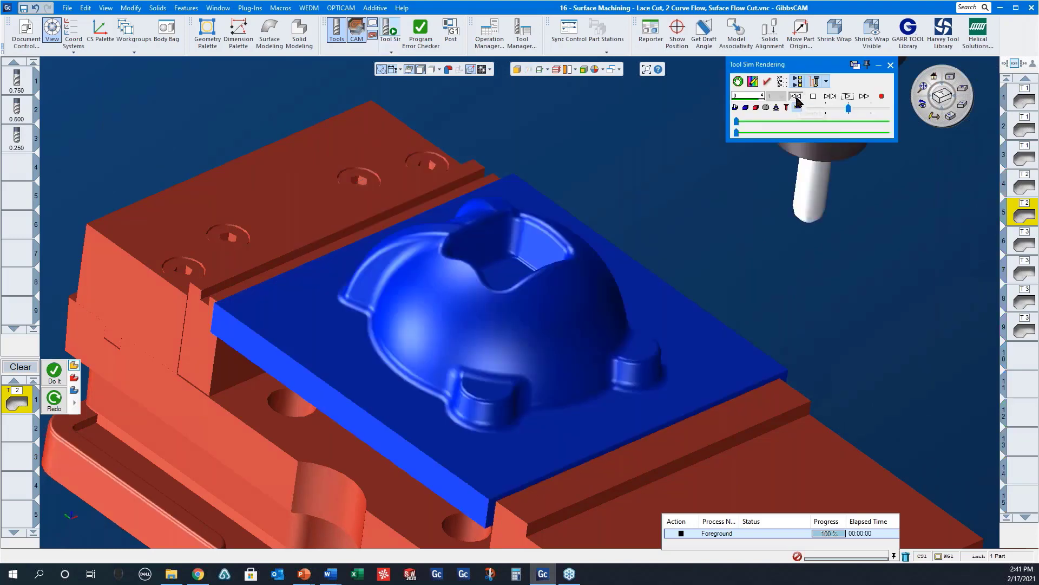
click(848, 97)
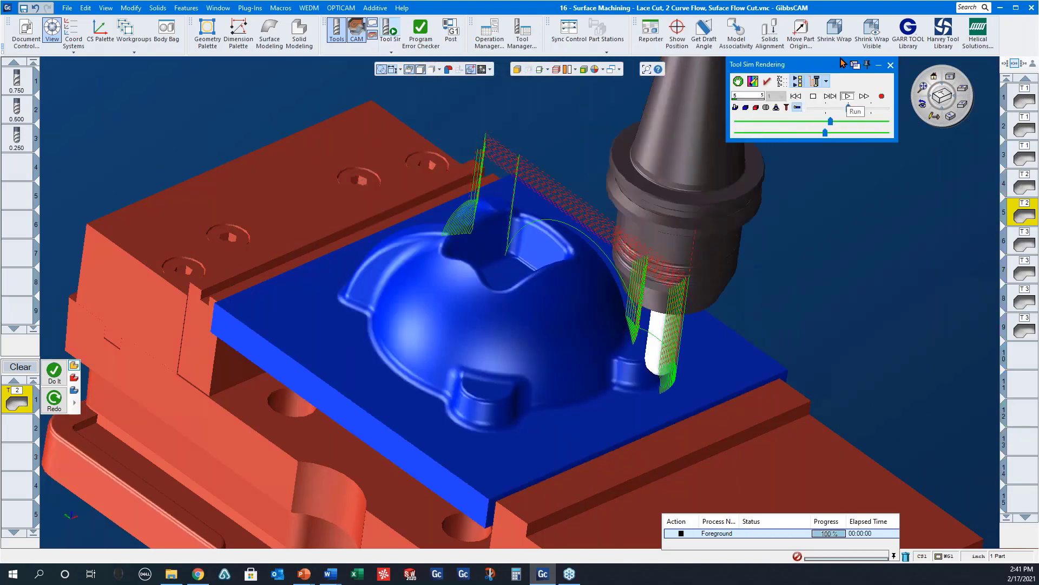
click(848, 97)
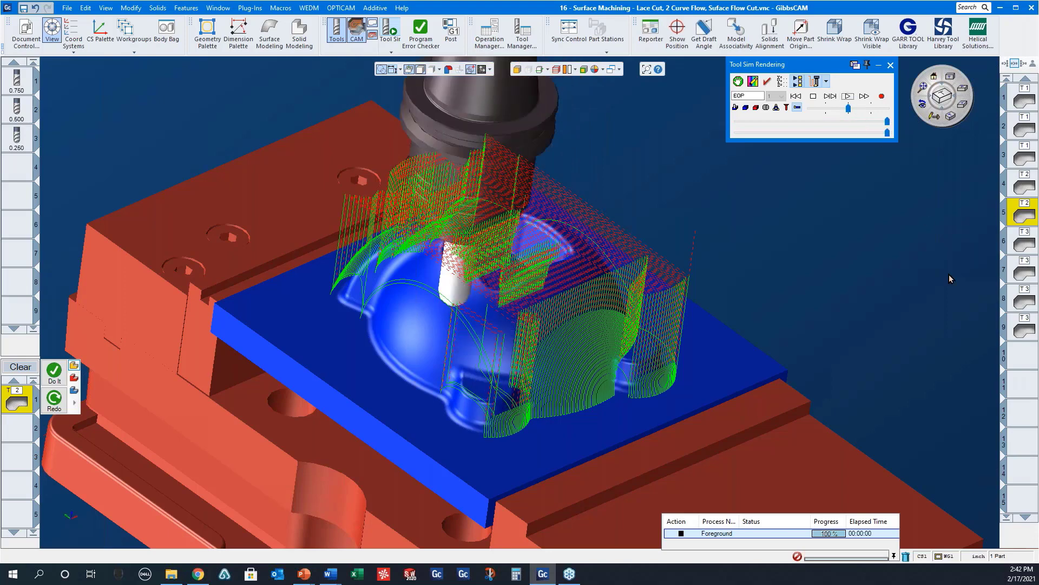
click(891, 65)
Step: Load the sixth operation, review its Surface Flow Cut settings, and inspect the toolpath around the pocket rim up close, closing the process dialog
click(1025, 248)
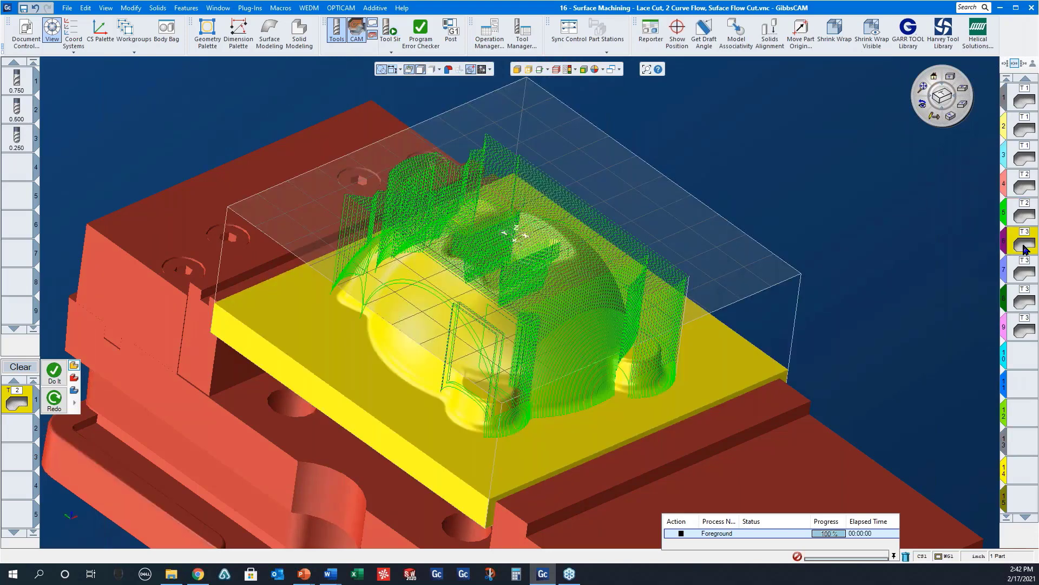
double_click(1025, 249)
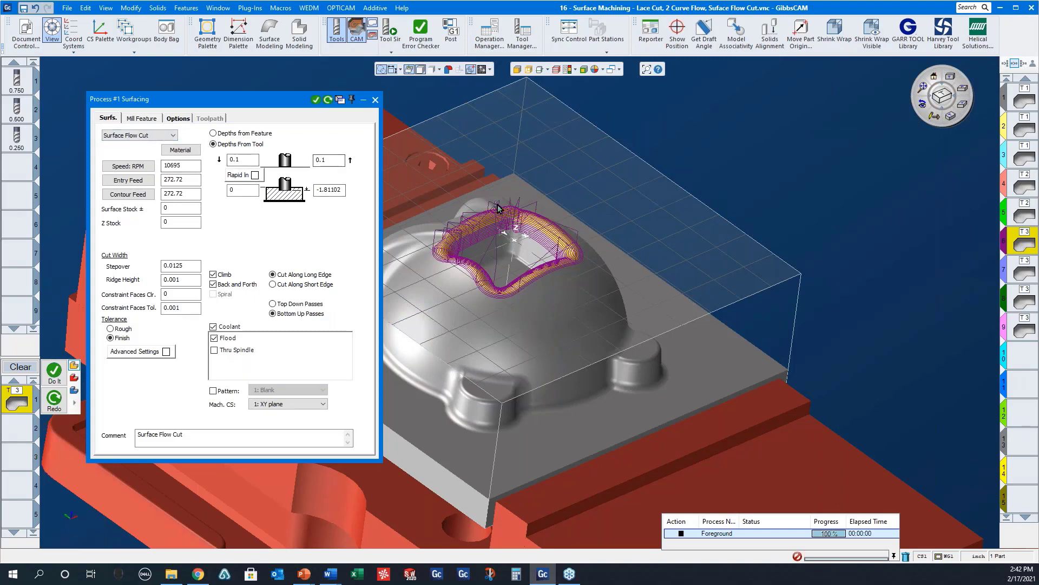
drag(421, 177, 614, 313)
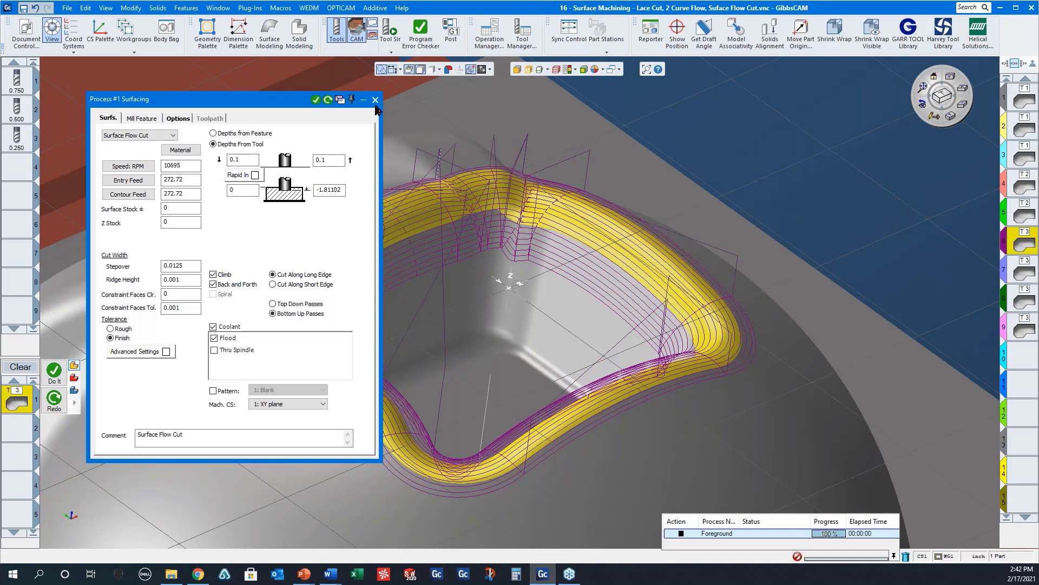
click(375, 100)
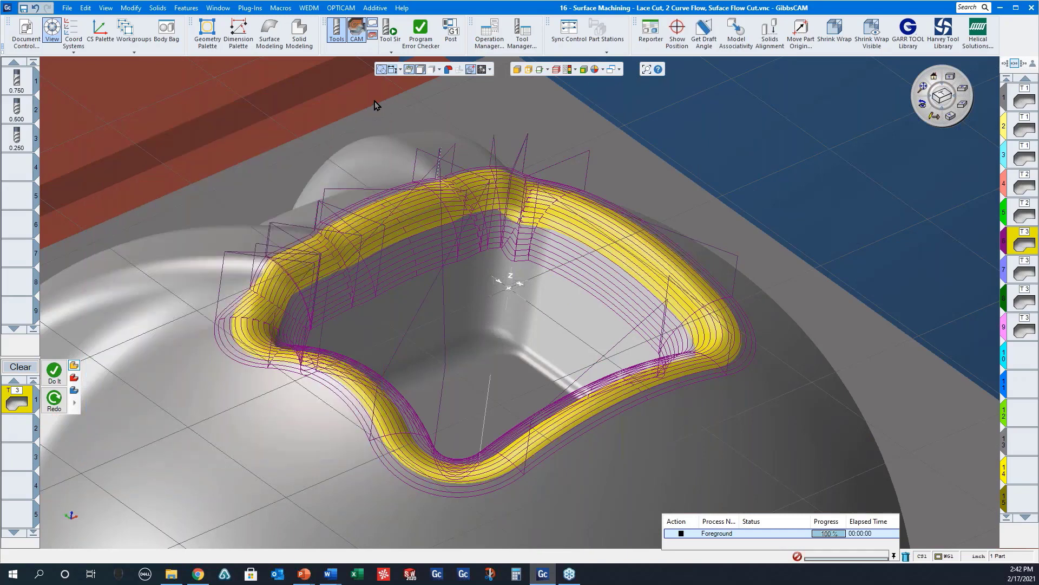
Step: Clear the rim face selection and reselect the pocket rim's fillet faces with Select Fillets, starting from faces on opposite sides
right_click(633, 254)
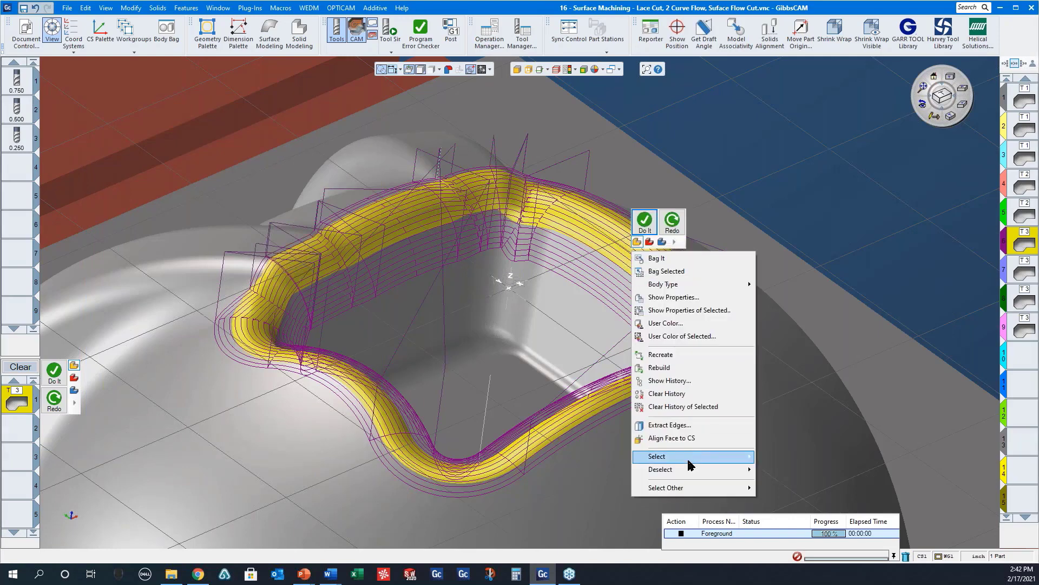
mouse_move(687, 457)
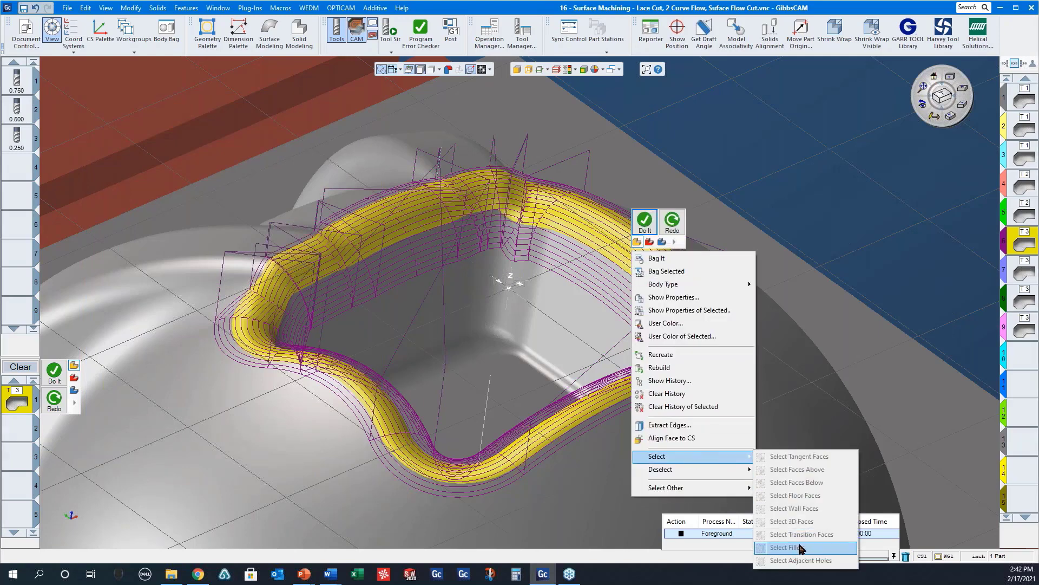
click(847, 174)
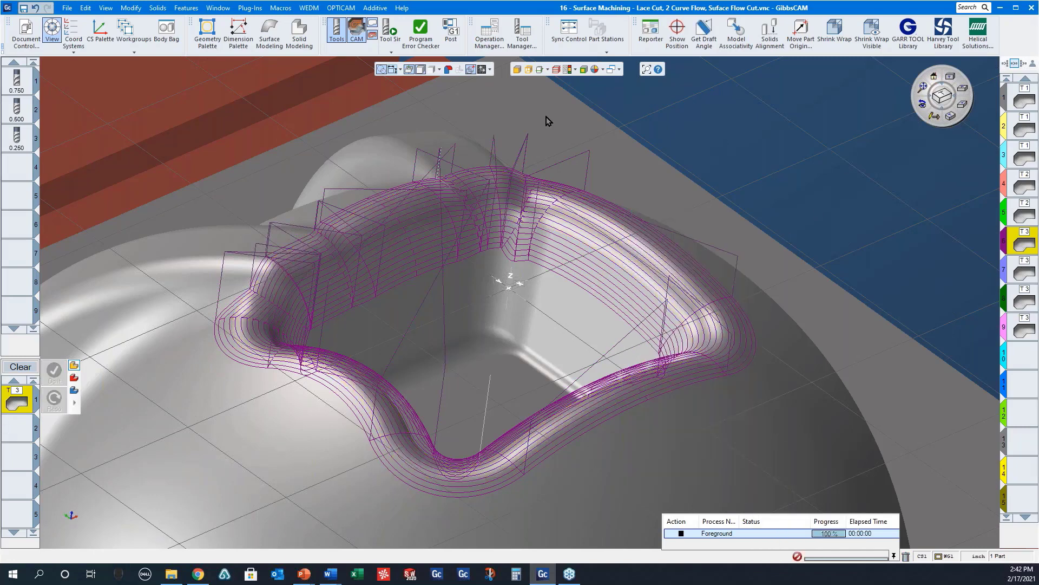
right_click(638, 267)
mouse_move(720, 472)
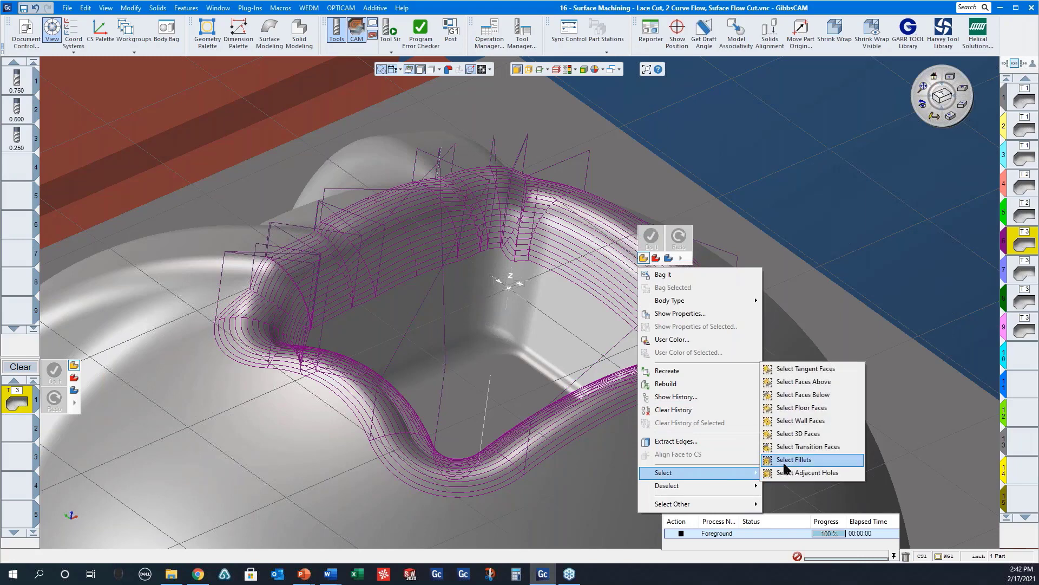
click(806, 461)
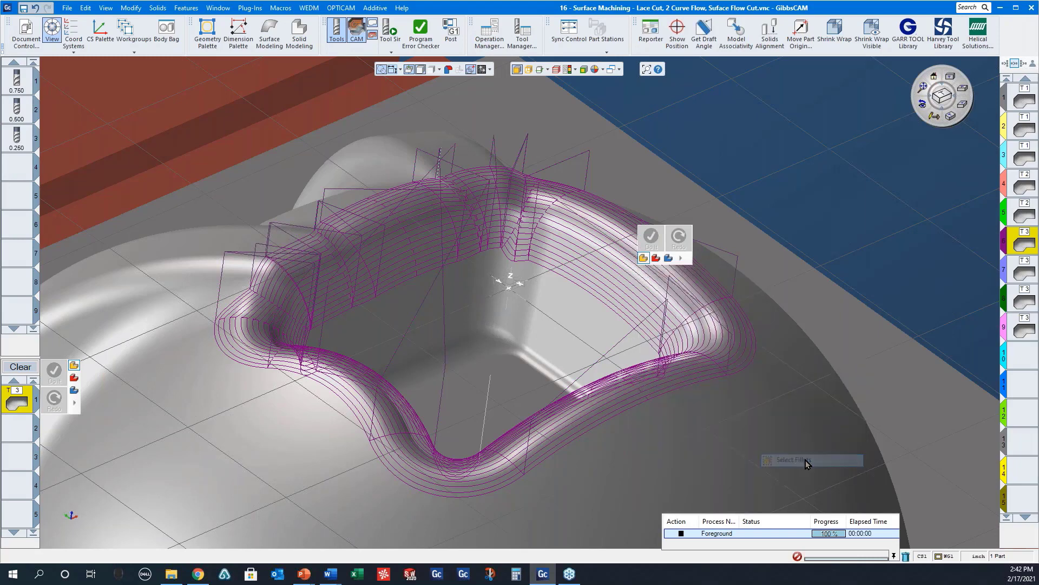
middle_drag(572, 319, 394, 179)
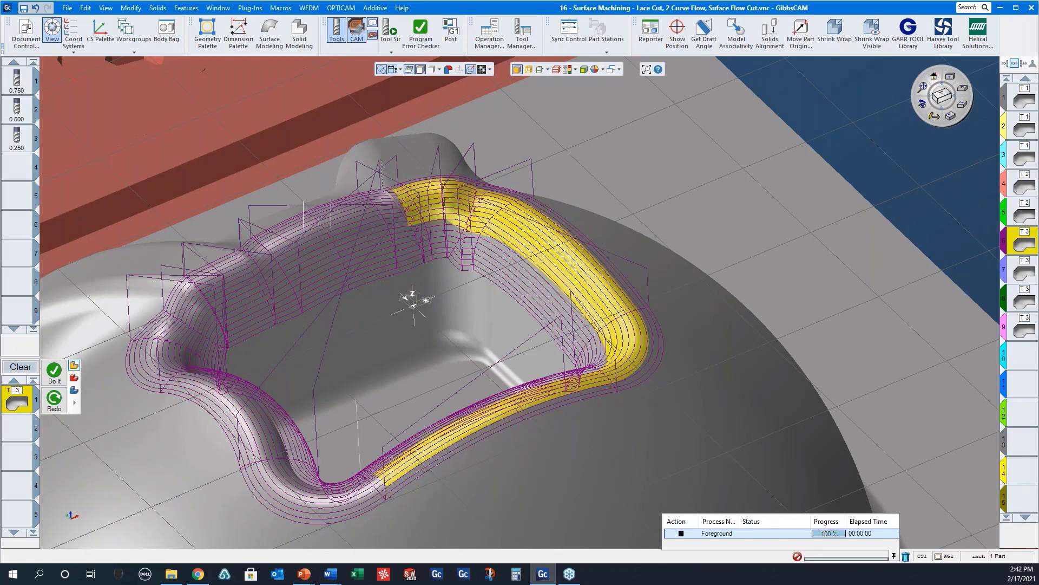
right_click(277, 202)
mouse_move(339, 448)
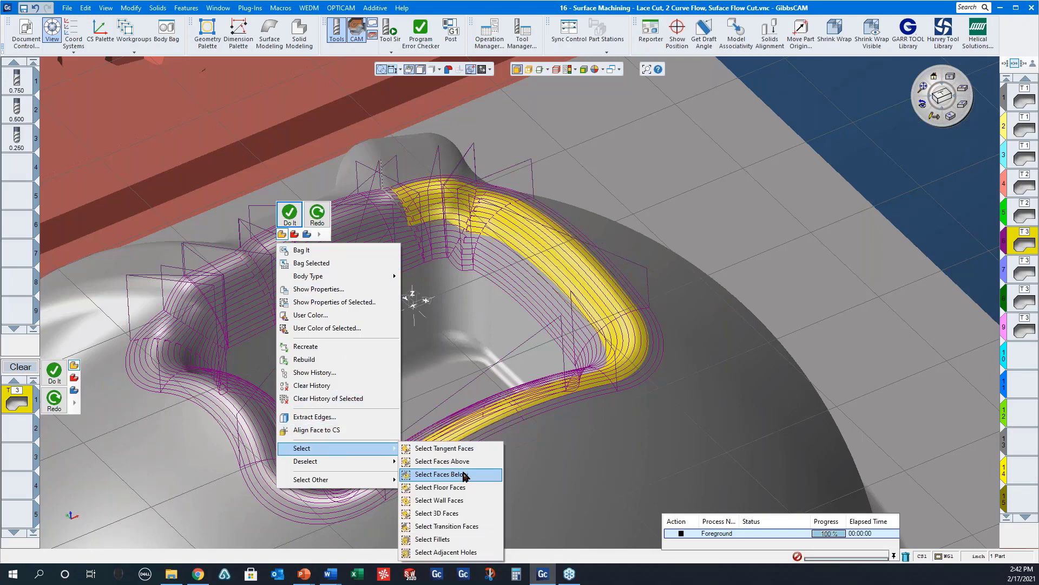
click(450, 538)
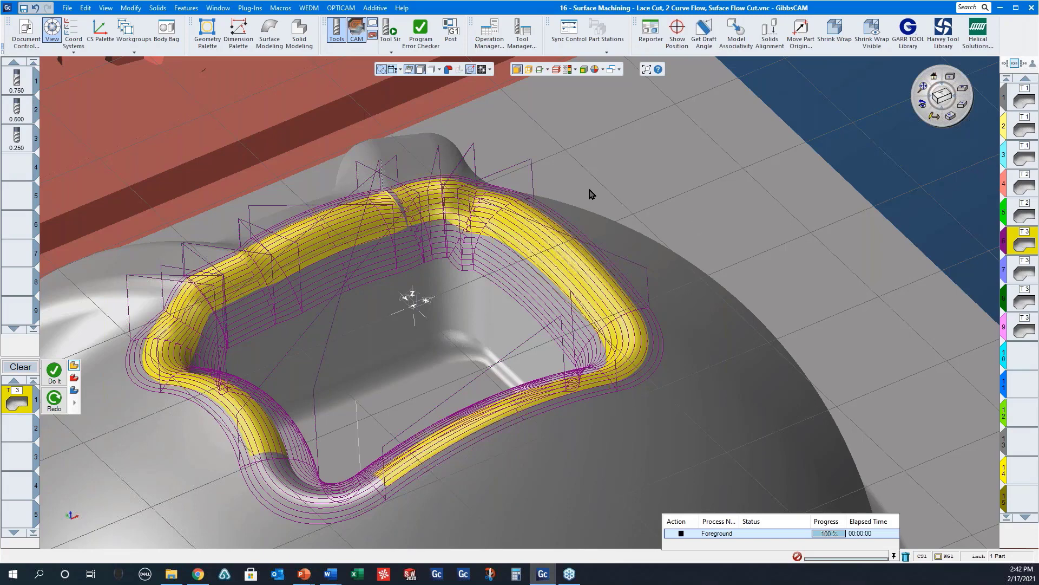
Step: Redo the sixth operation's Surface Flow Cut on the selected fillets, add the missing rim fillet, and redo it around the full rim
click(391, 52)
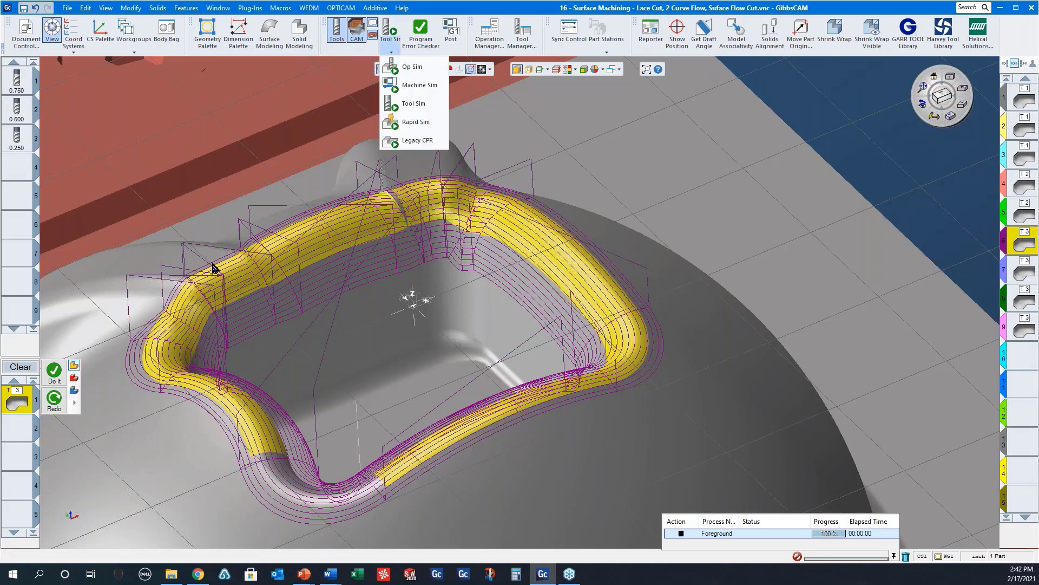
click(53, 400)
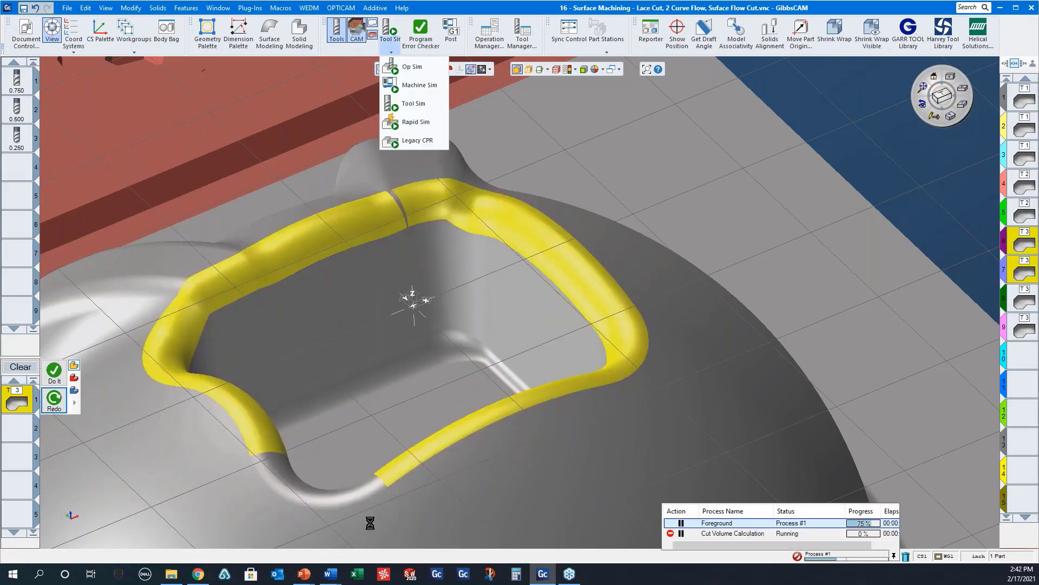
middle_drag(645, 363, 967, 227)
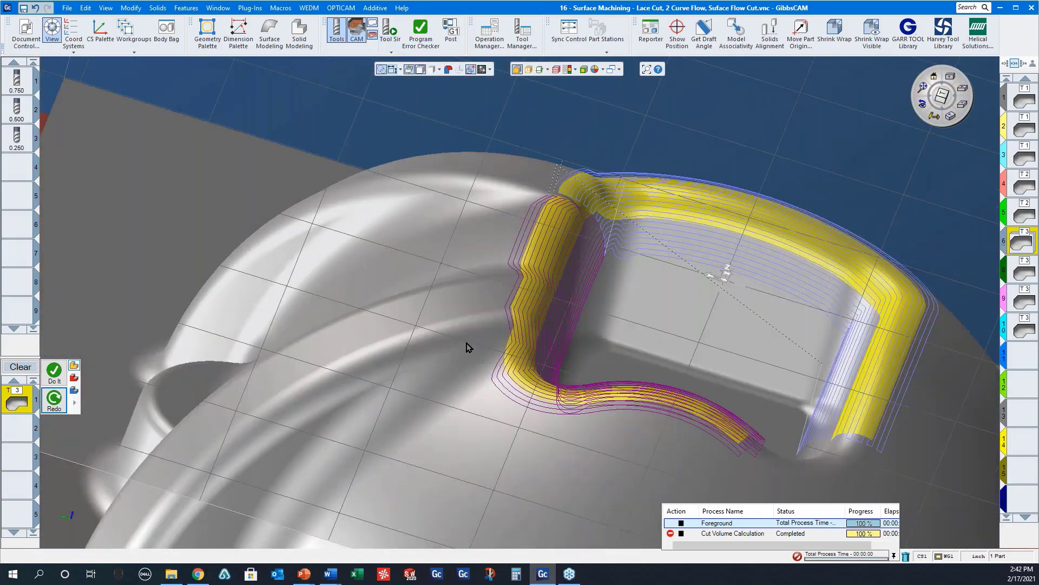
middle_drag(870, 490, 174, 390)
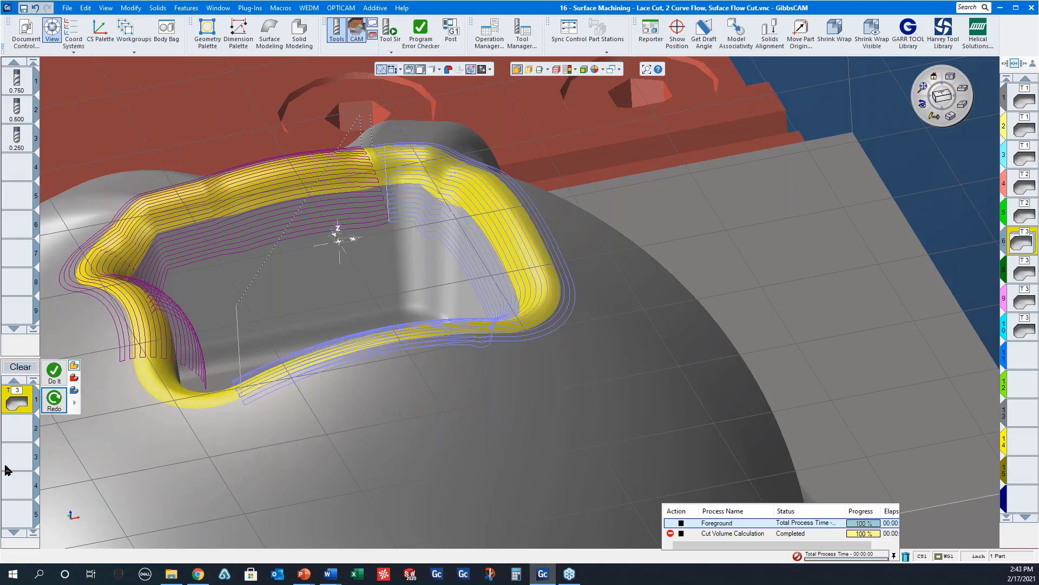
click(53, 403)
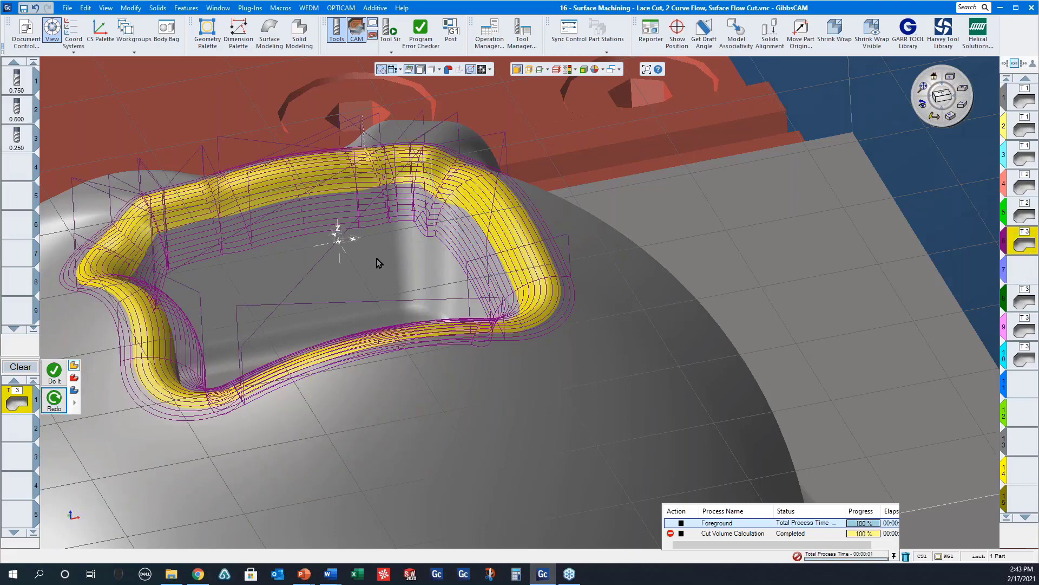
middle_drag(379, 262, 747, 408)
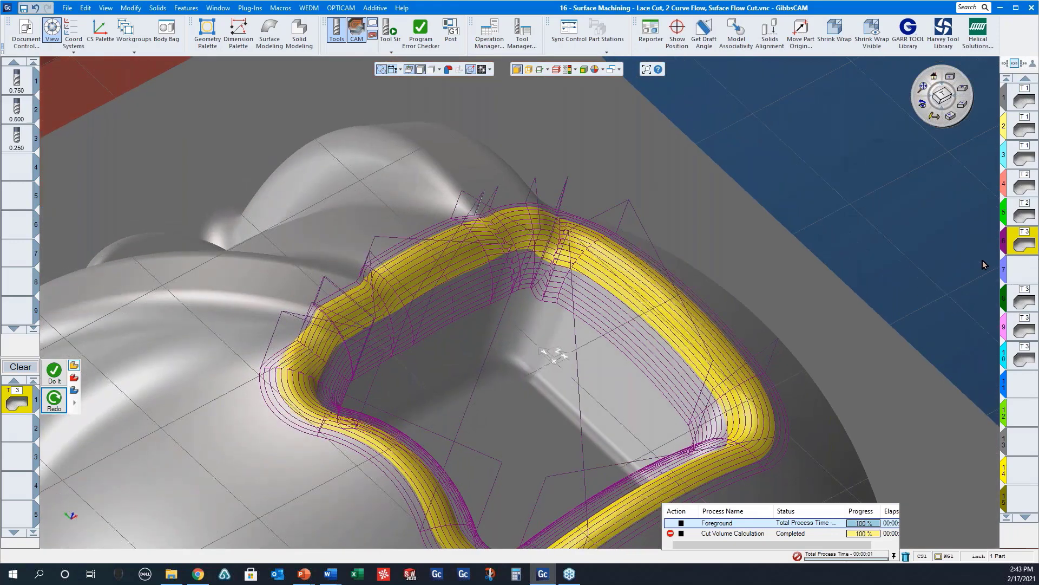
Step: Load the eighth operation's Surface Flow Cut and the ninth operation's 2 Curve Flow processes, and inspect the toolpath between the rim curves
click(1023, 304)
double_click(1024, 301)
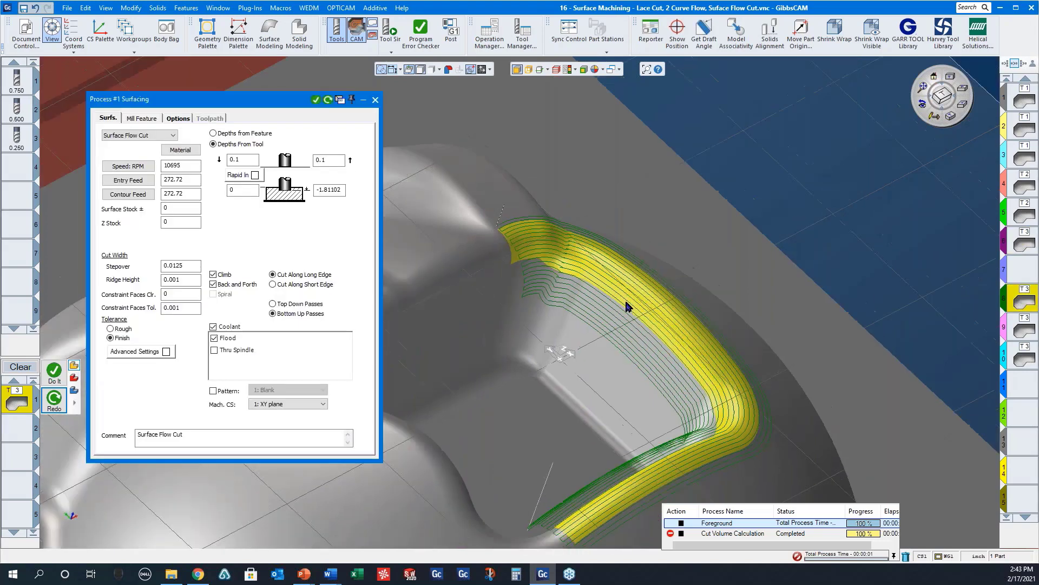
double_click(1026, 333)
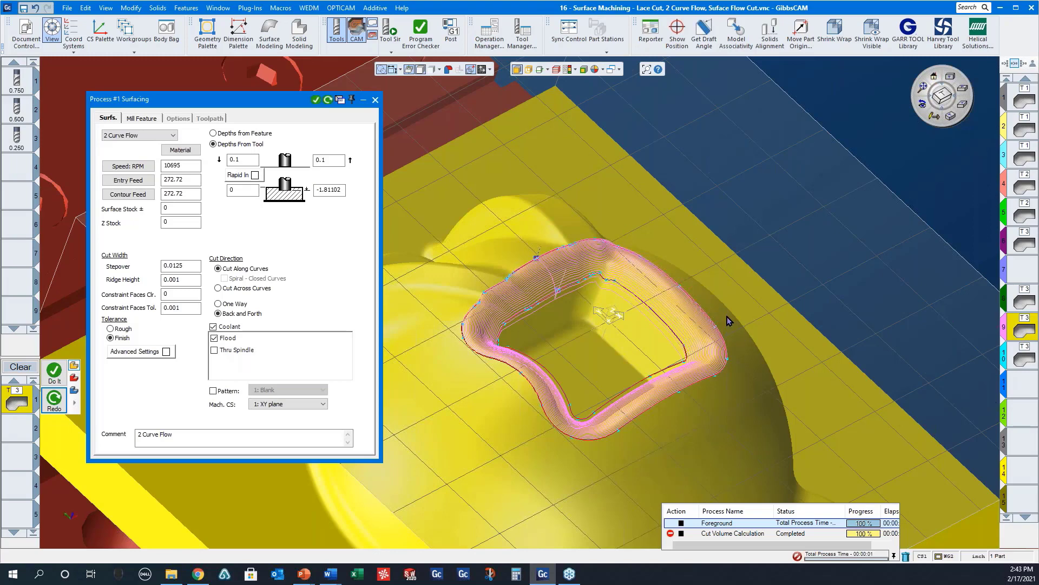
middle_drag(727, 317, 676, 211)
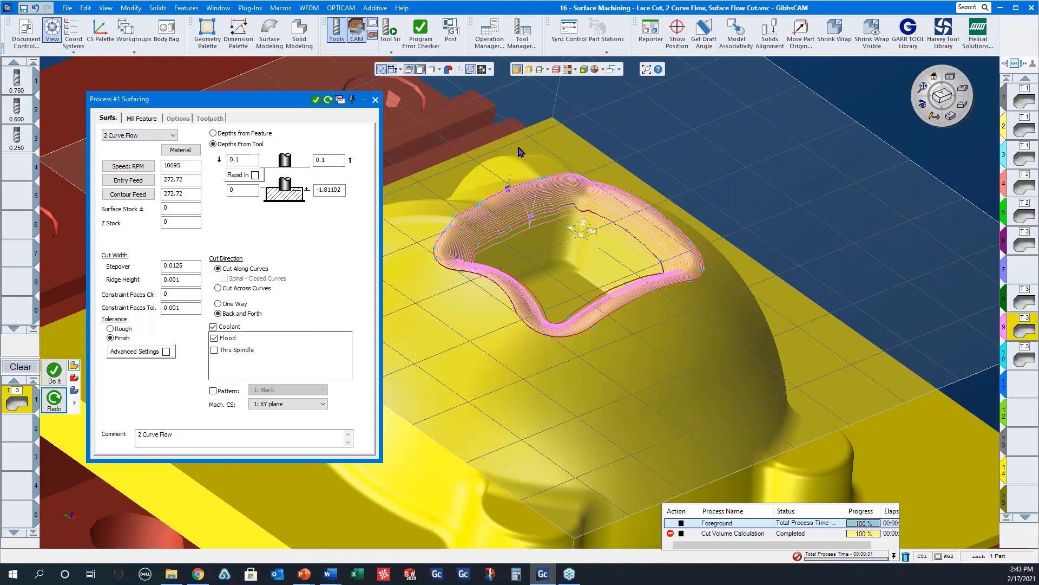
drag(466, 135, 708, 383)
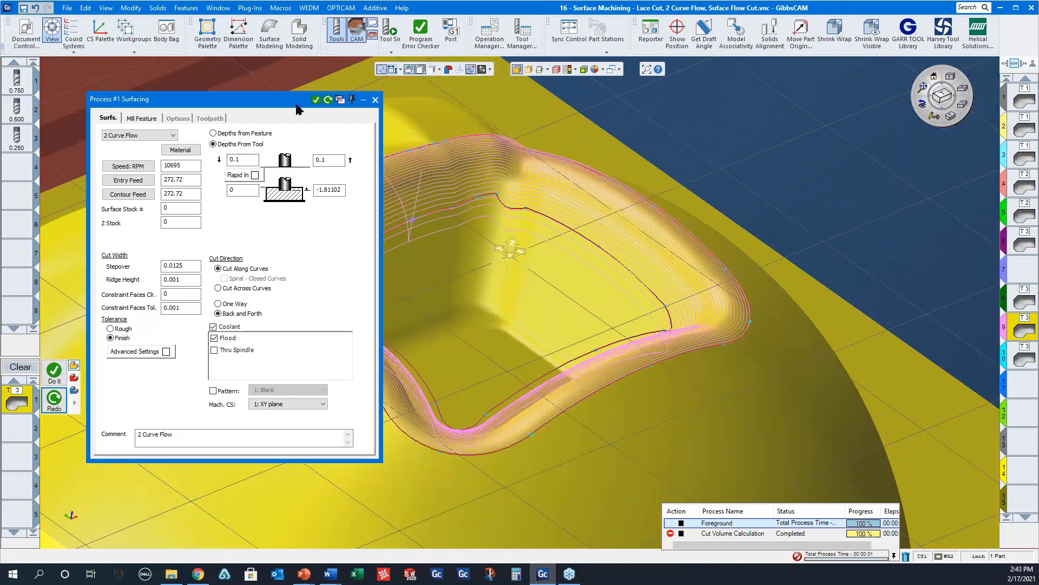
mouse_move(296, 109)
mouse_down()
mouse_move(265, 310)
mouse_move(262, 298)
mouse_up()
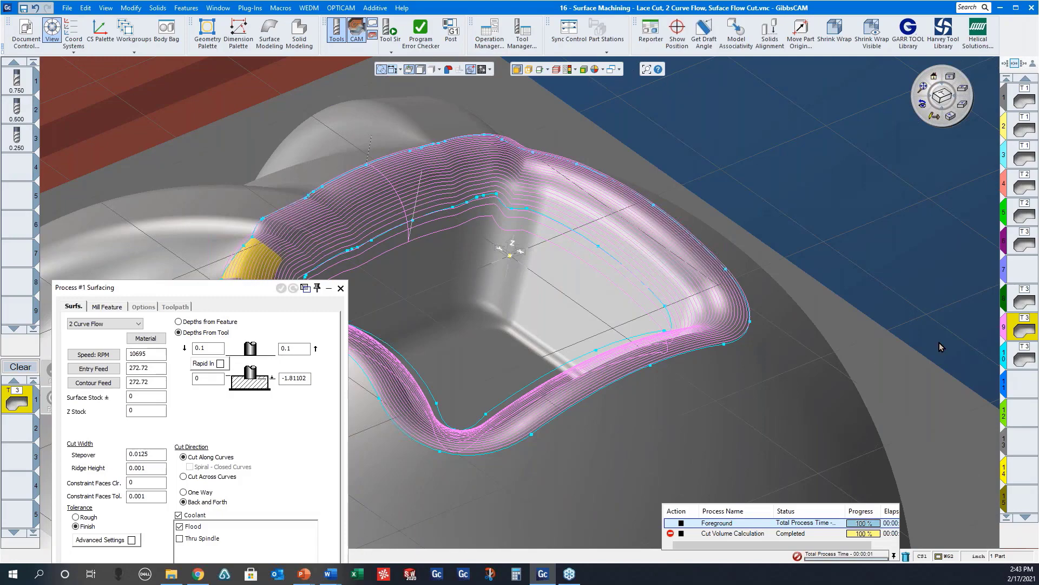
Step: Load the tenth operation, review its 2 Curve Flow settings, and inspect the toolpath down the pocket walls and across the floor
double_click(1034, 363)
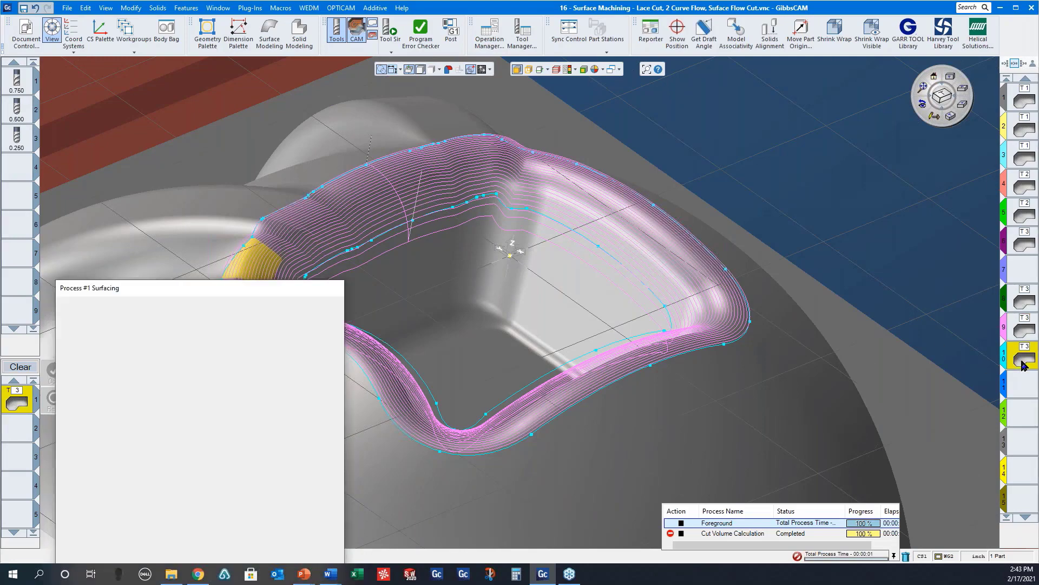
scroll(631, 304, down, 5)
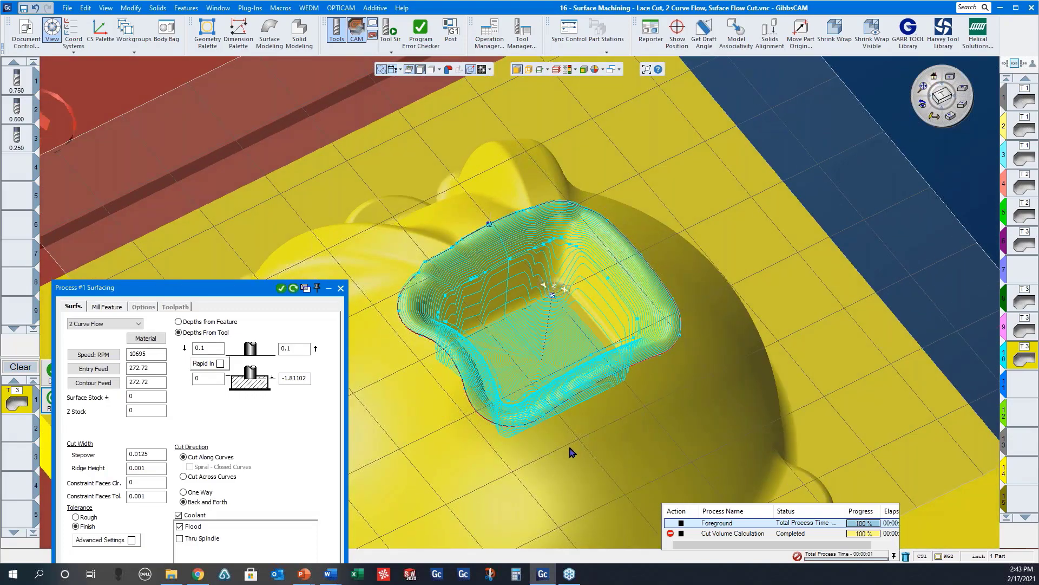
middle_drag(569, 448, 639, 492)
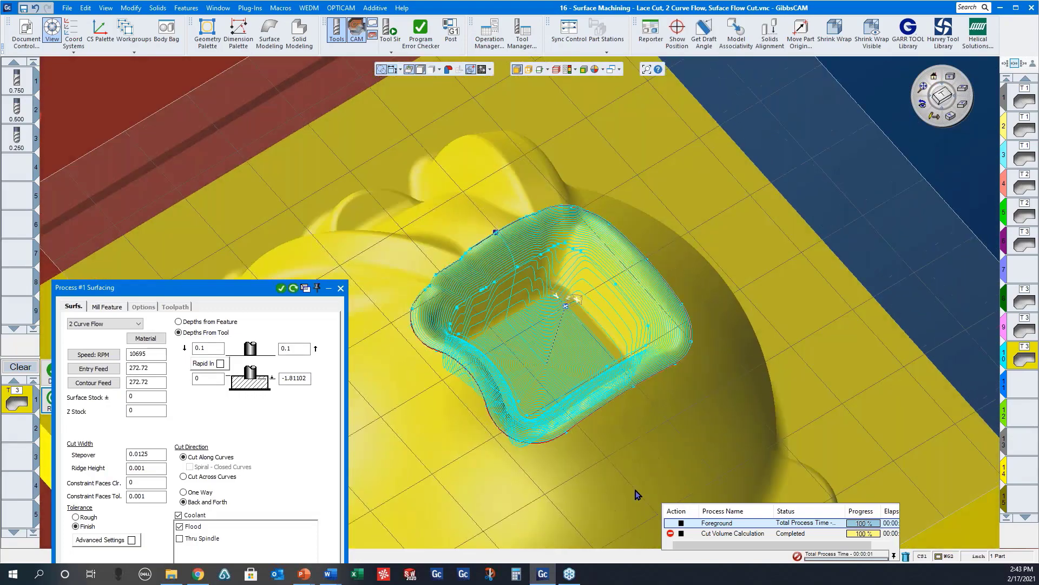
scroll(634, 482, up, 1)
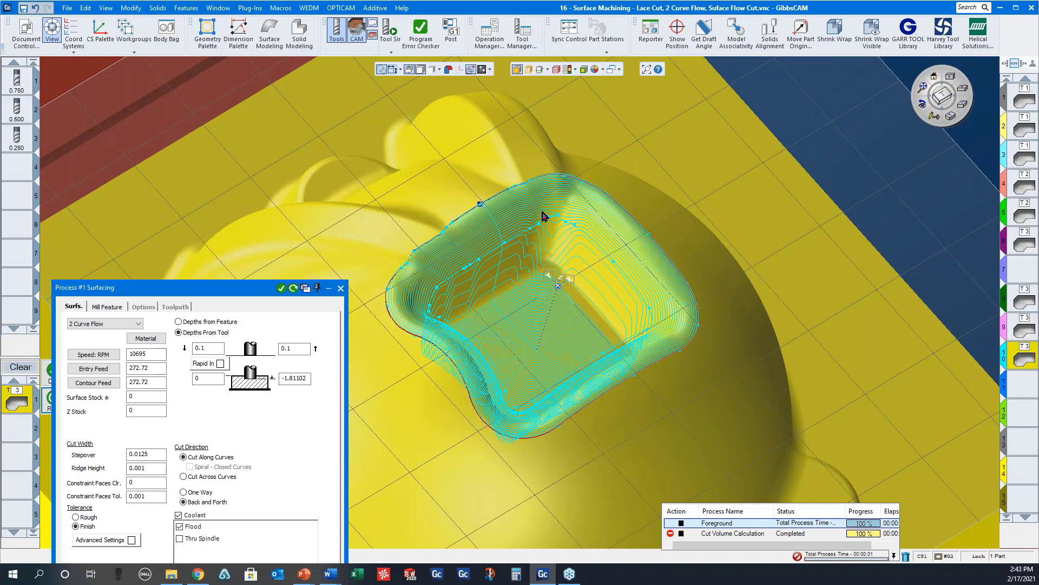
Step: Play the Tool Sim of the tenth operation's 2 Curve Flow toolpath, exit the simulation, and close the process dialog
click(392, 38)
click(413, 102)
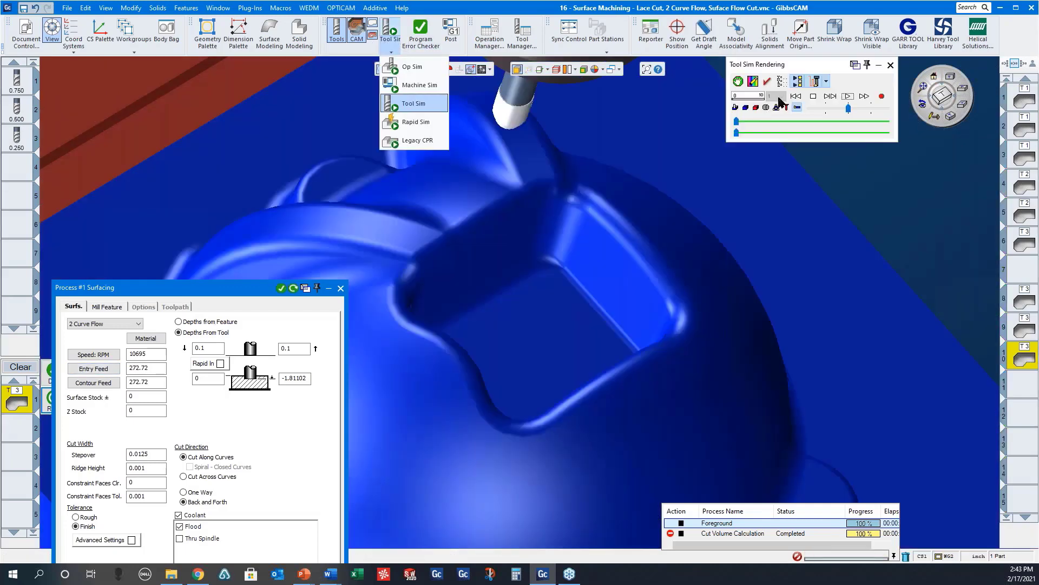
click(847, 99)
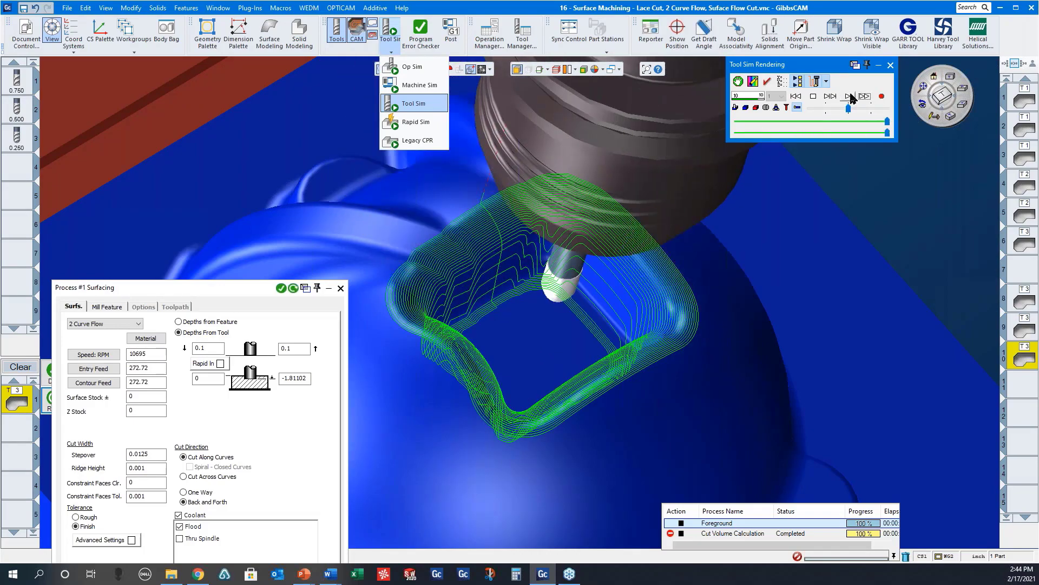
click(848, 97)
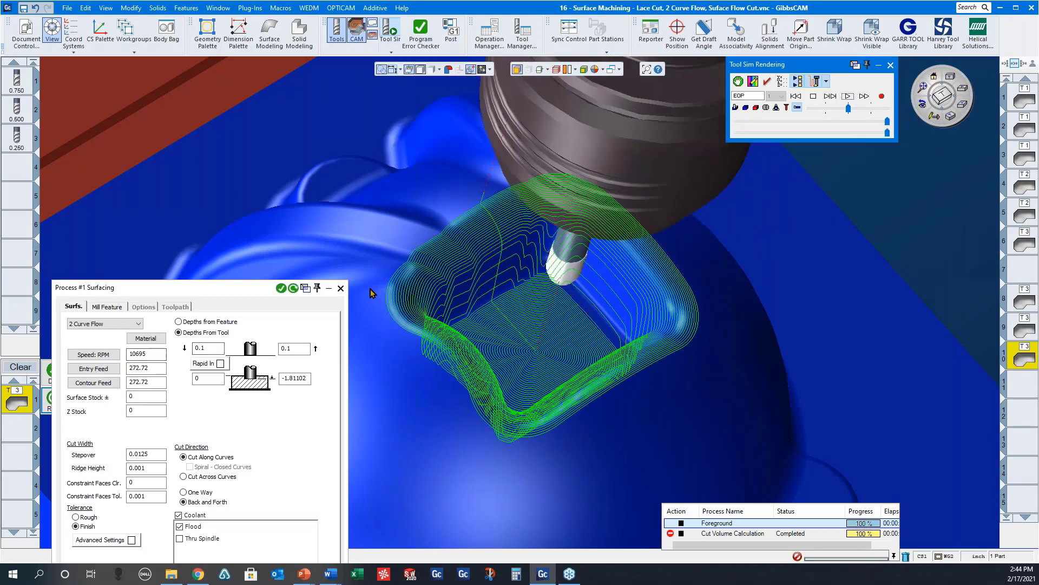
click(891, 66)
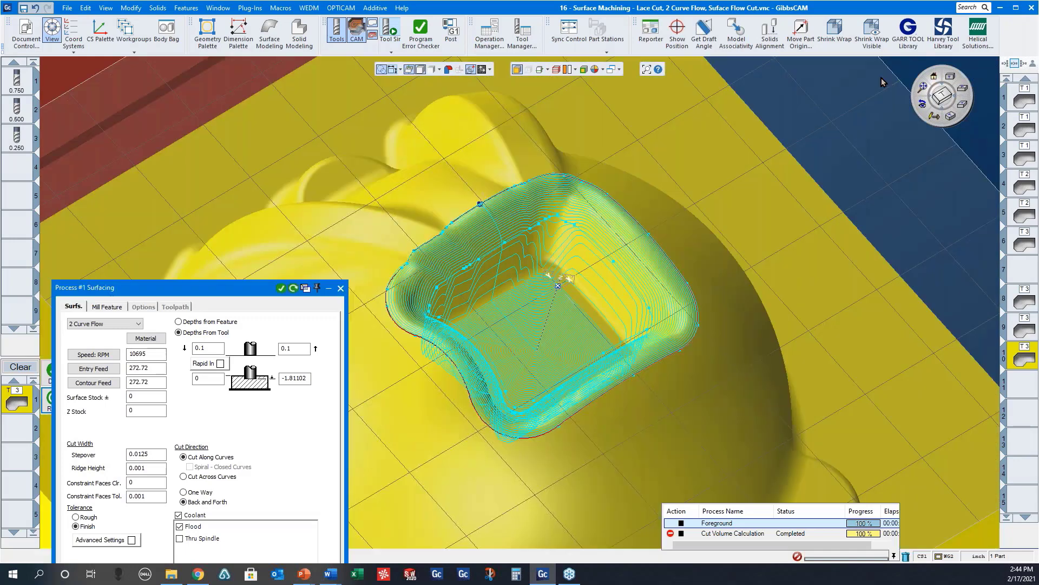
click(341, 289)
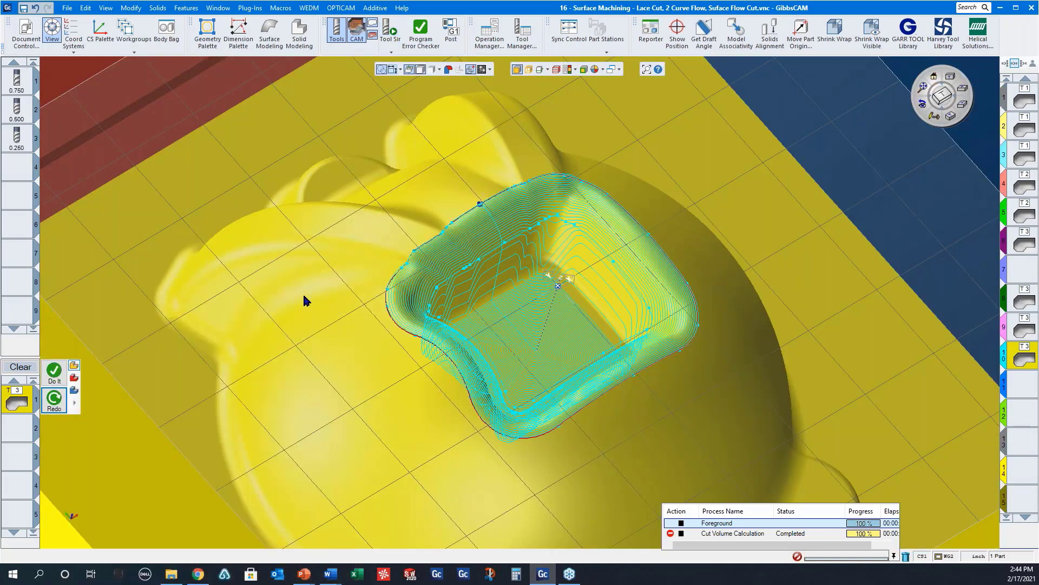
Step: Open the part file 17 - Plunge Rough - Uphill Linear and Circular.vnc without saving changes to the current part
click(67, 8)
click(82, 46)
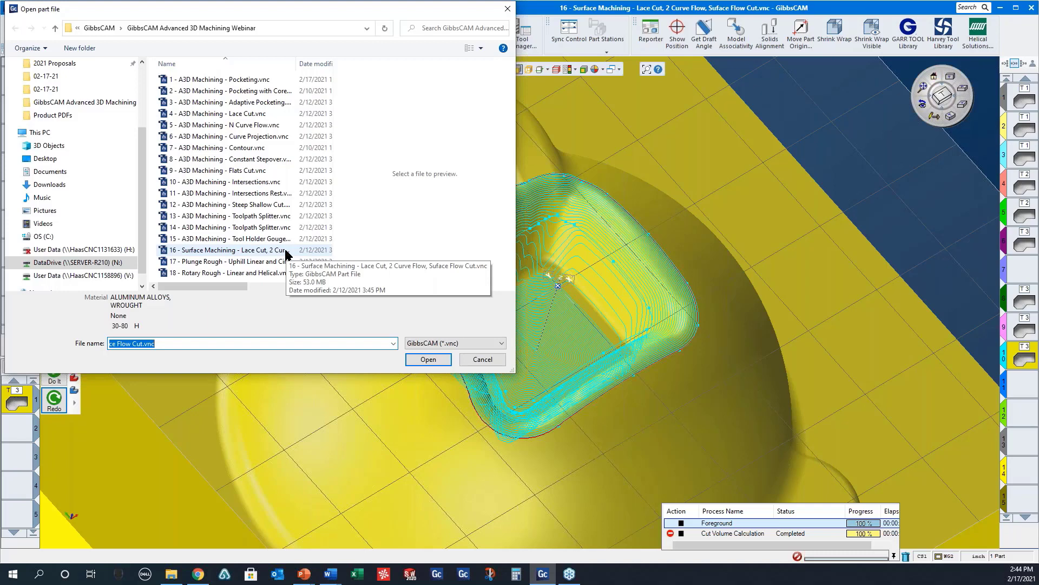
click(213, 262)
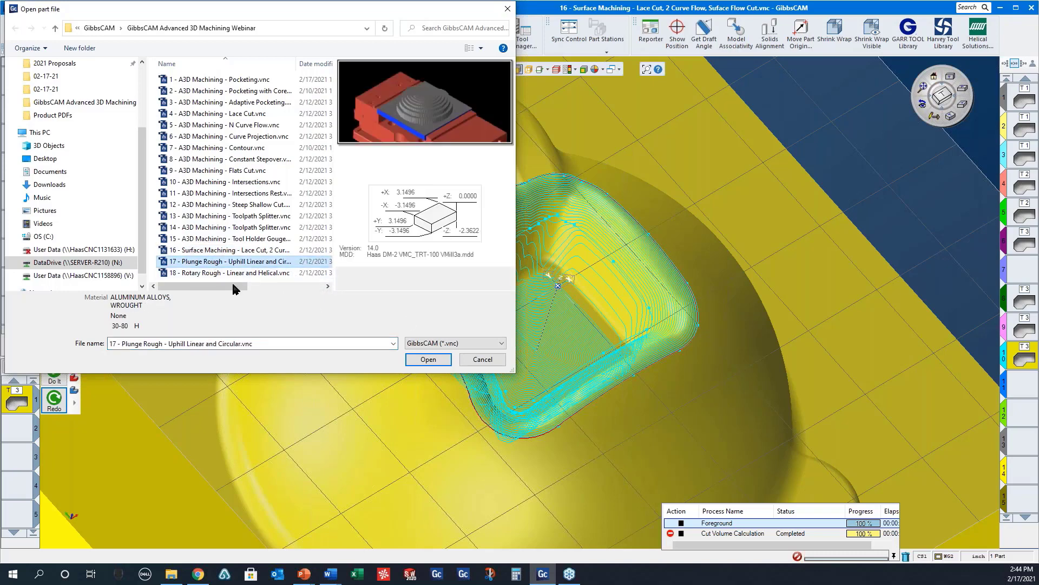
click(428, 359)
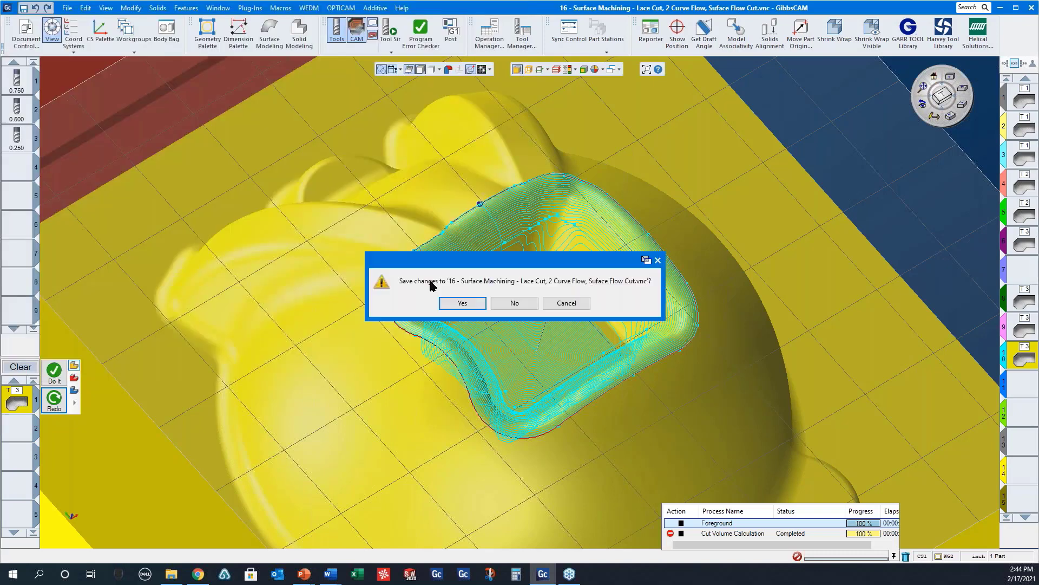
click(518, 303)
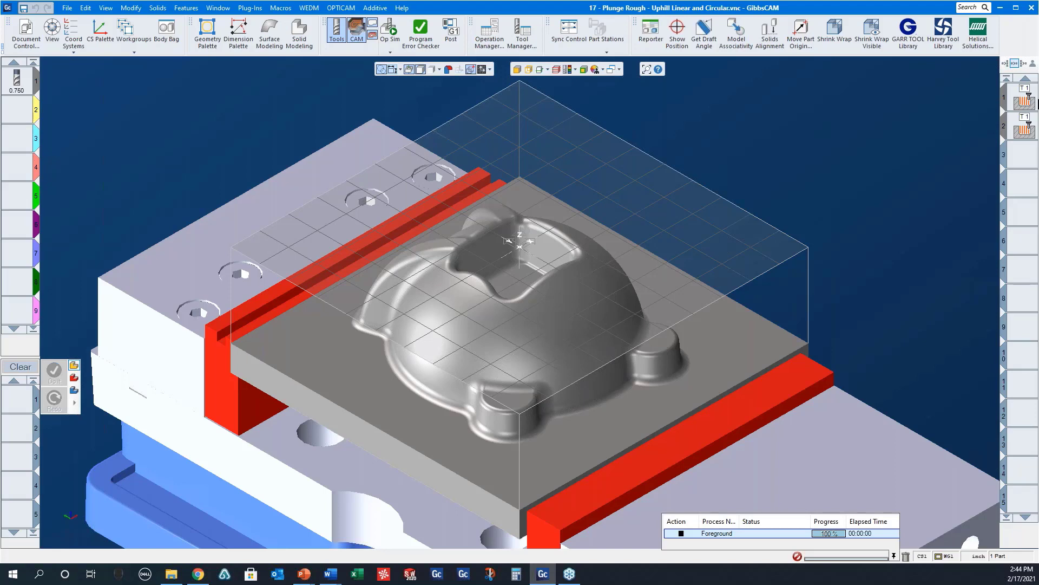
Step: Load the first operation of part 17, review its Linear Plunge Roughing settings with the Up Hill pattern, and close the process dialog
double_click(1025, 99)
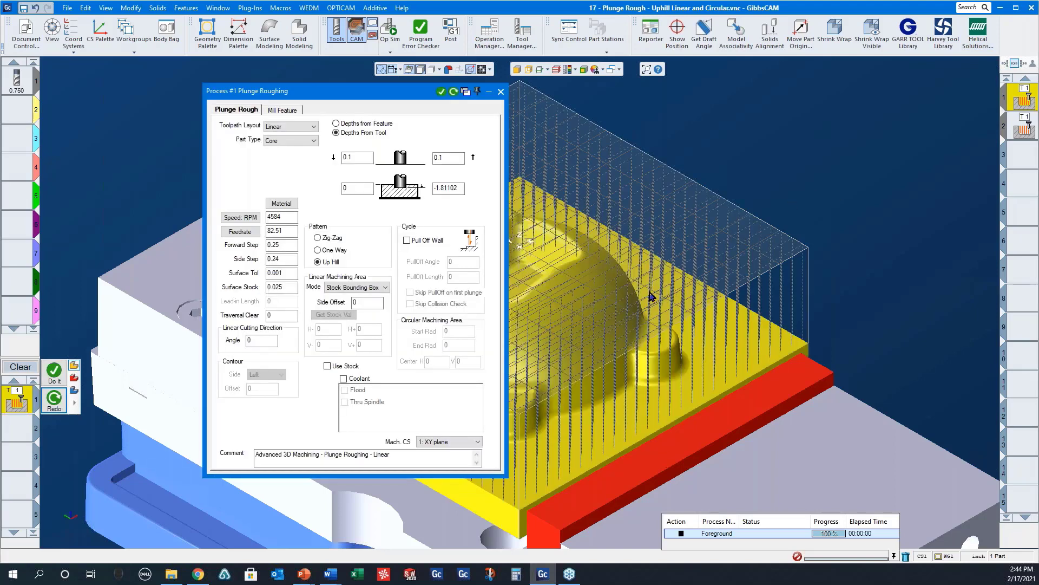
drag(374, 91, 732, 90)
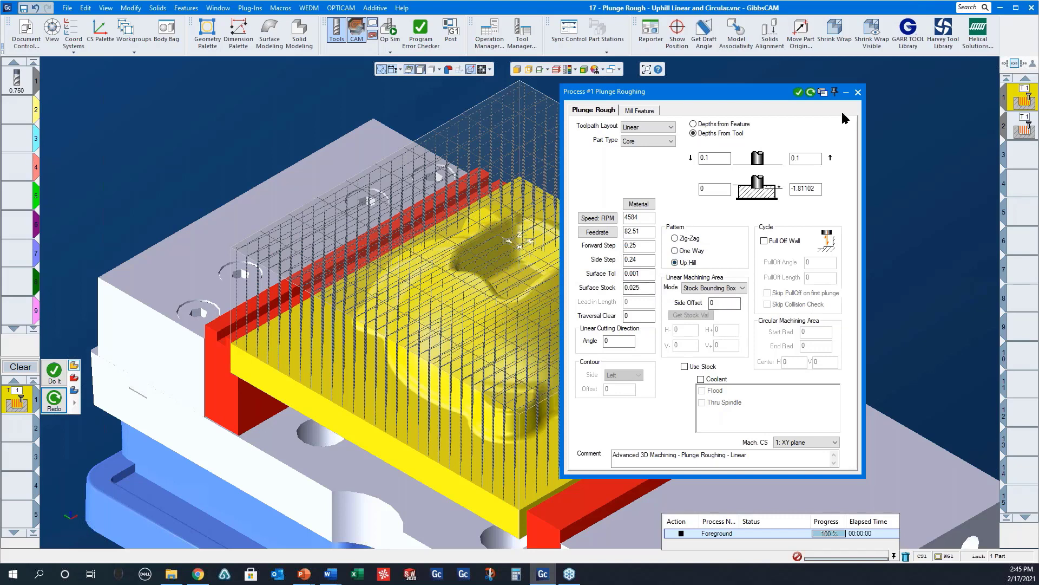
click(858, 92)
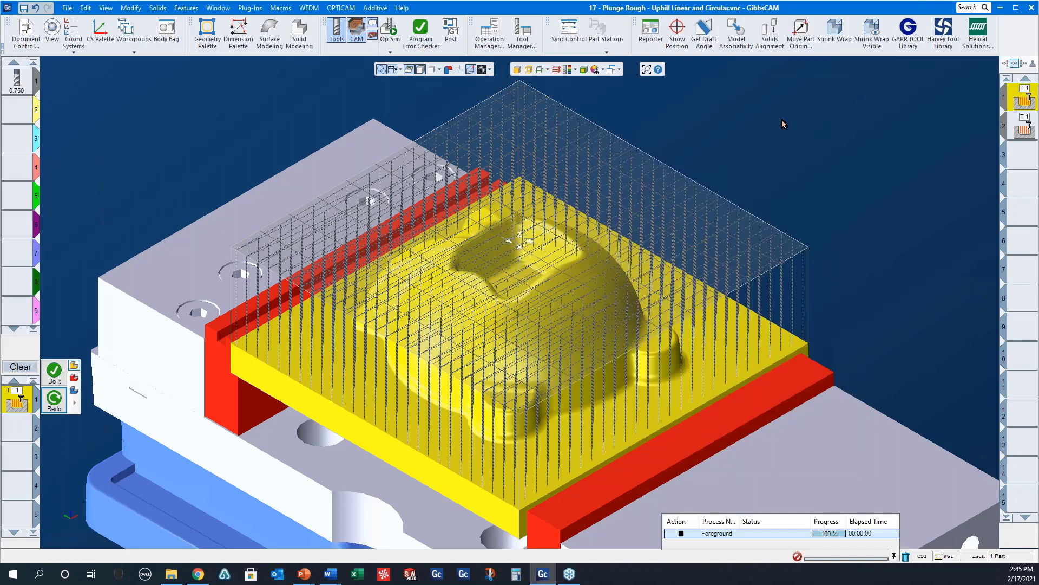
Step: Play the Op Sim of part 17's first plunge roughing operation, replaying it from the start at a slower speed and gradually speeding it up
click(391, 31)
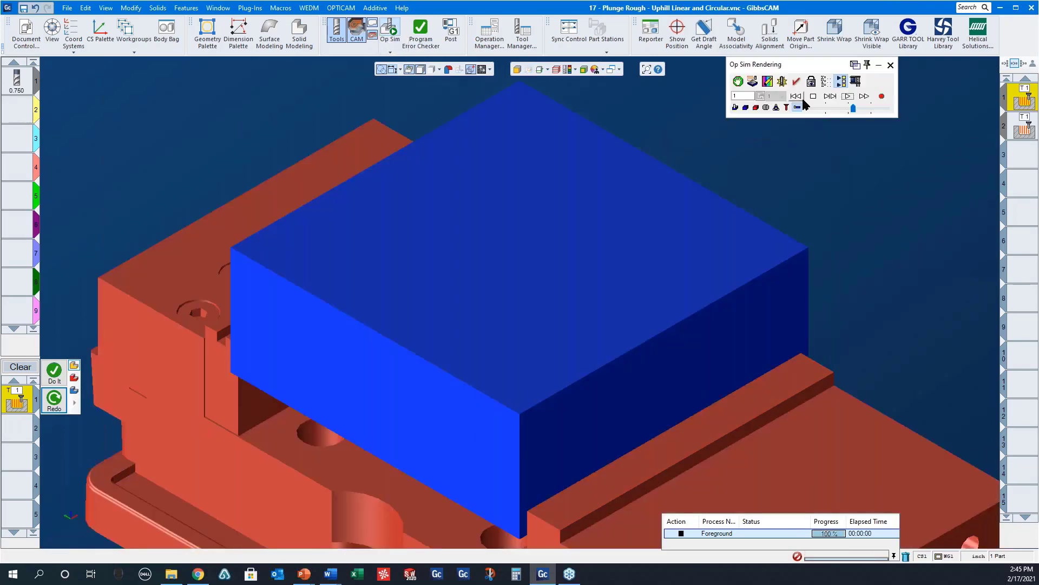
click(846, 97)
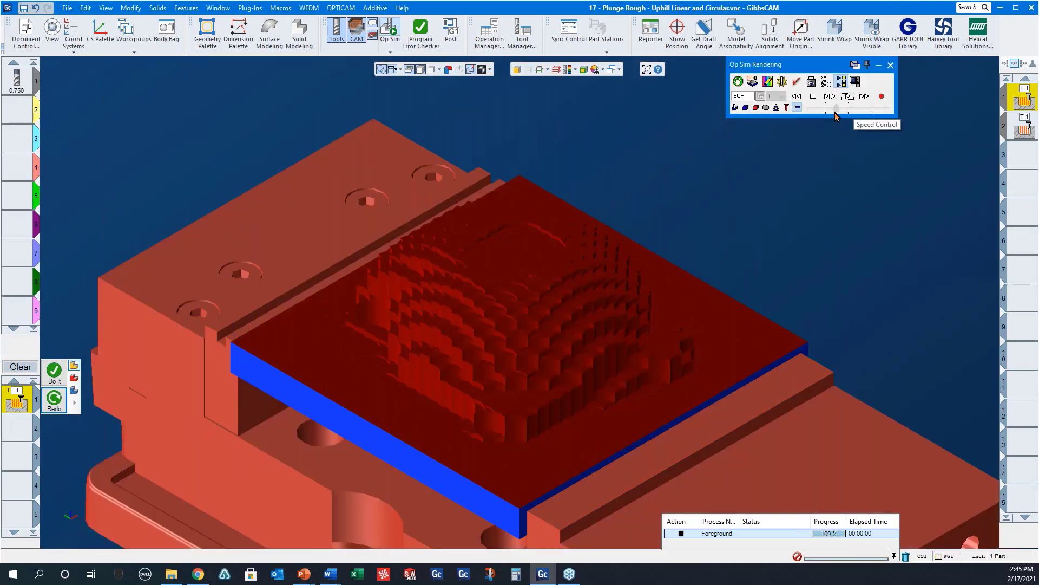
drag(836, 109, 827, 109)
click(796, 96)
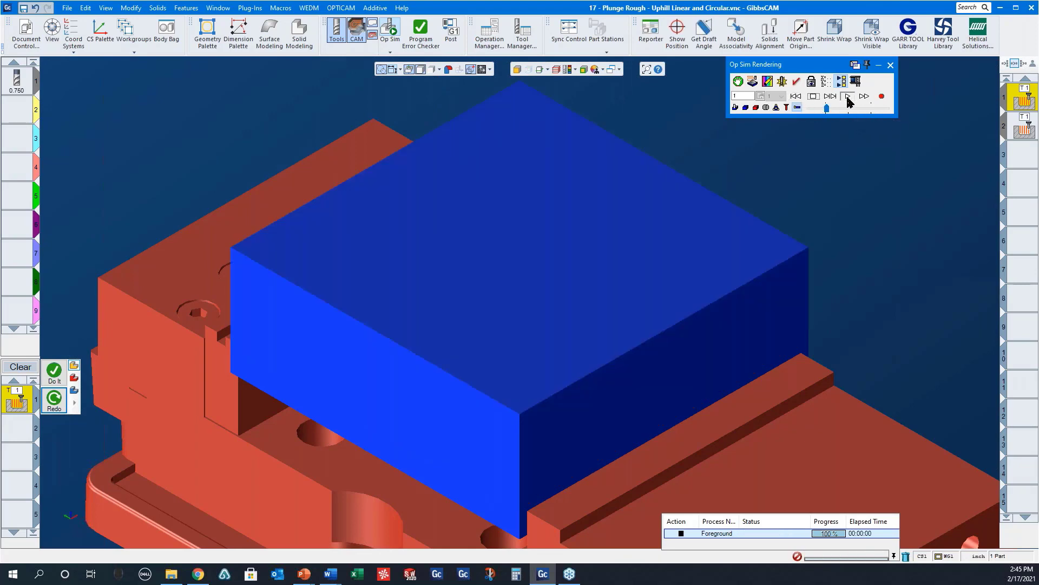
click(848, 97)
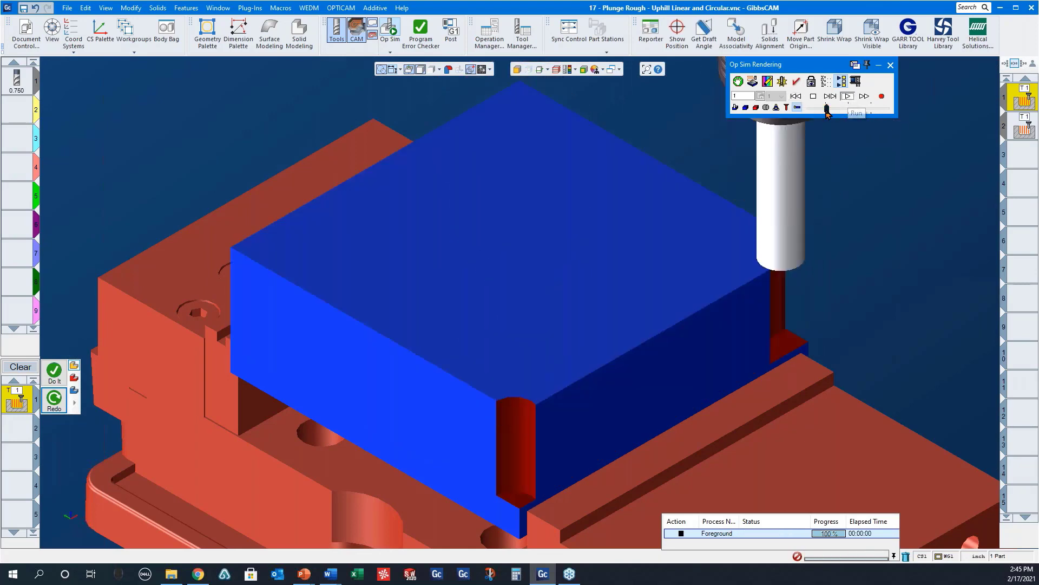
drag(826, 111, 836, 110)
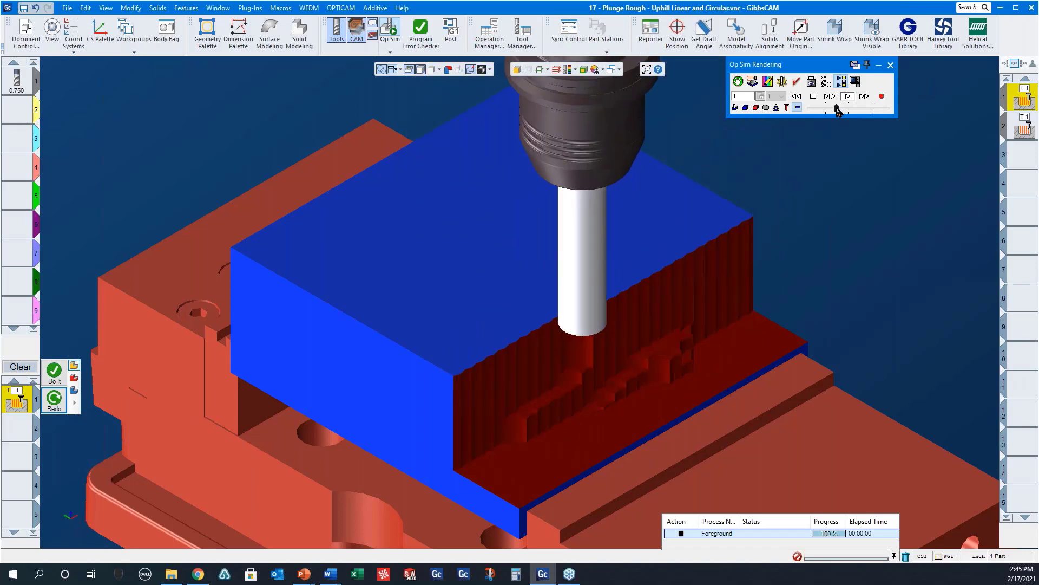
drag(838, 109, 848, 111)
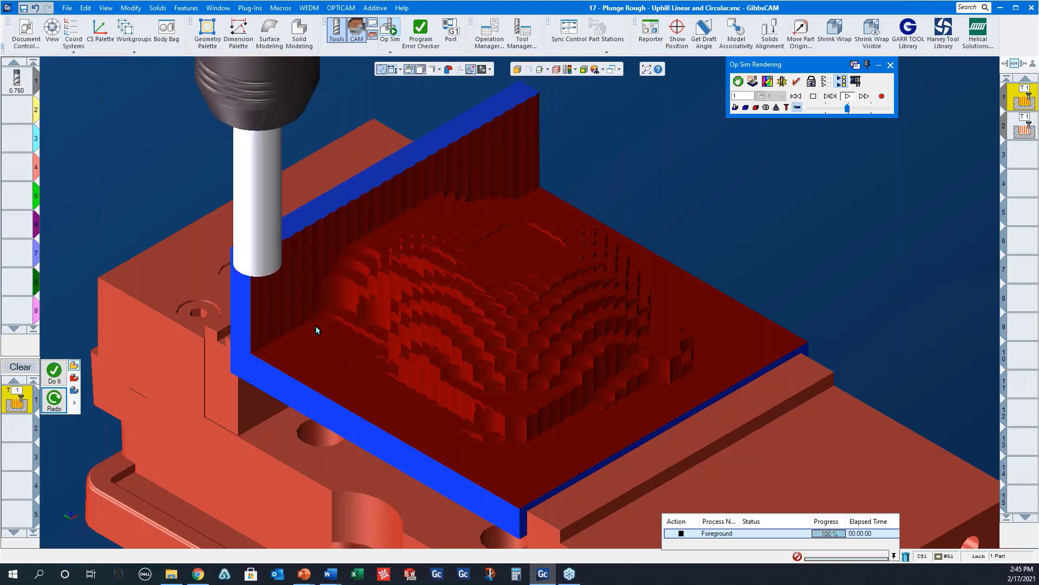
Step: Inspect the linear plunge-roughed stock from a wider and steeper angle, and exit the simulation
middle_drag(415, 330, 469, 421)
scroll(549, 317, down, 4)
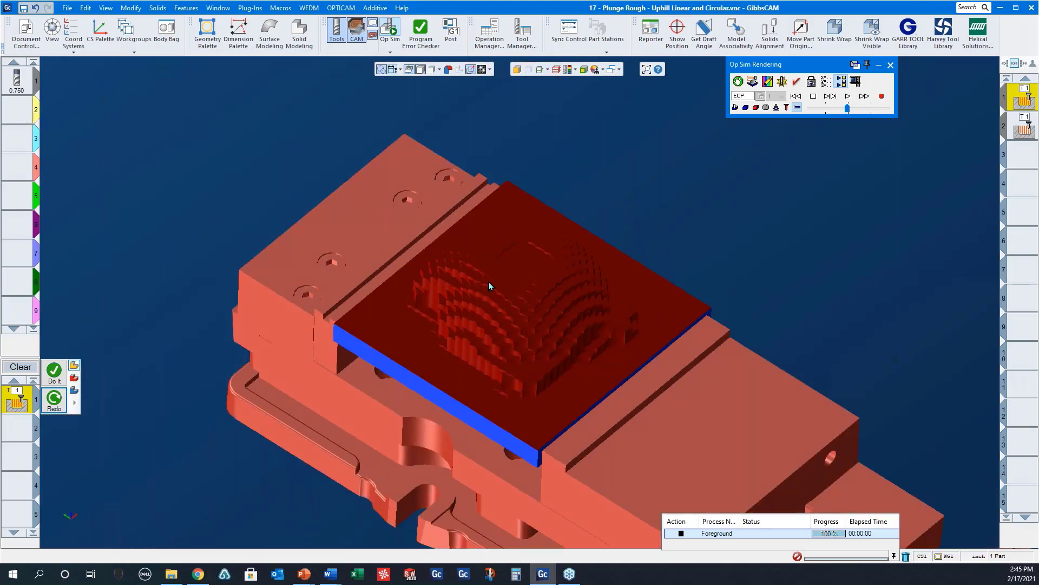
middle_drag(489, 285, 518, 331)
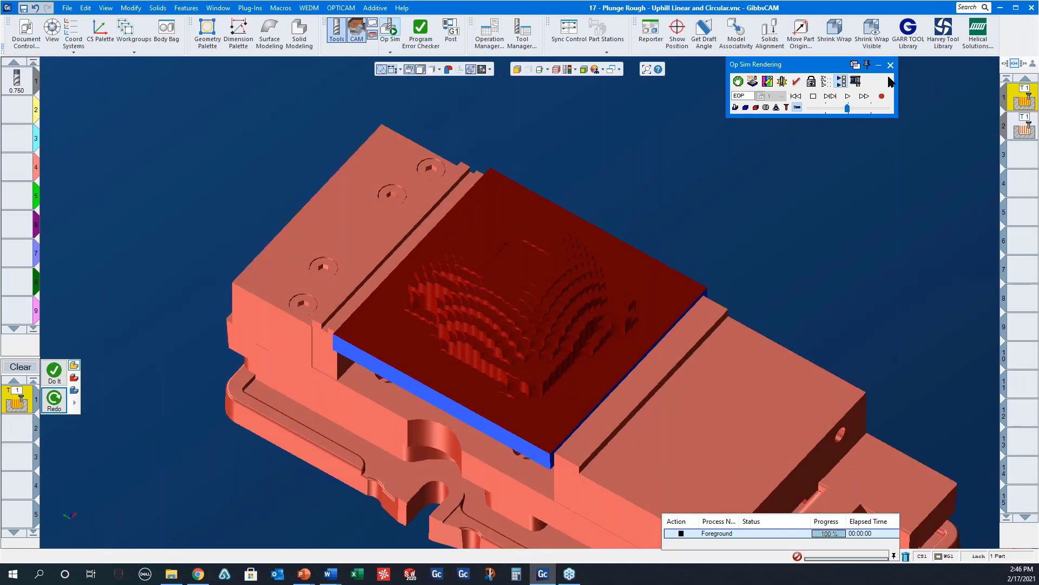
click(891, 65)
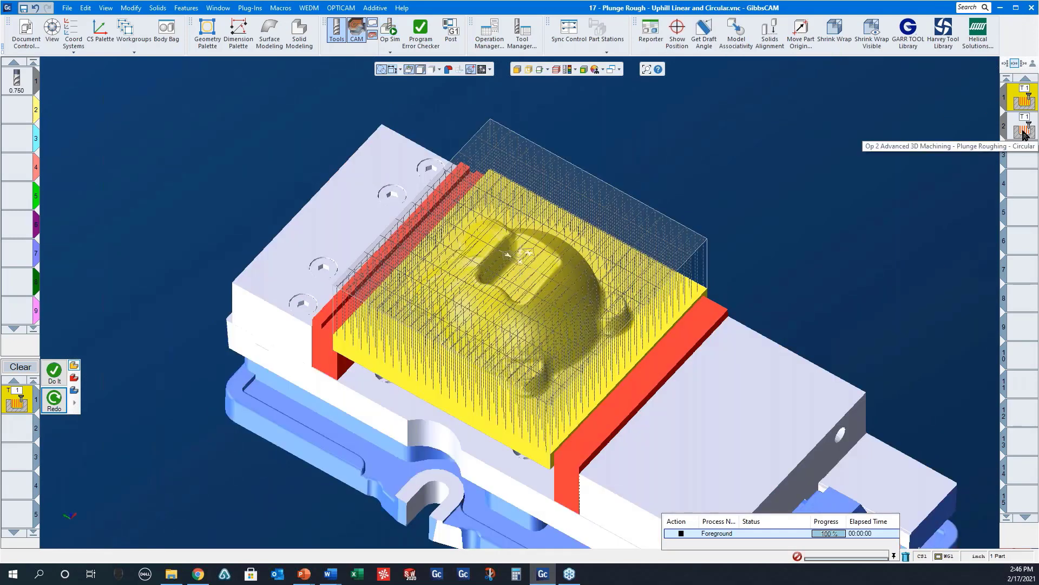
Step: Load the second operation of part 17, review its Circular Plunge Roughing settings and circular machining area, and close the process dialog
click(1024, 134)
double_click(1024, 134)
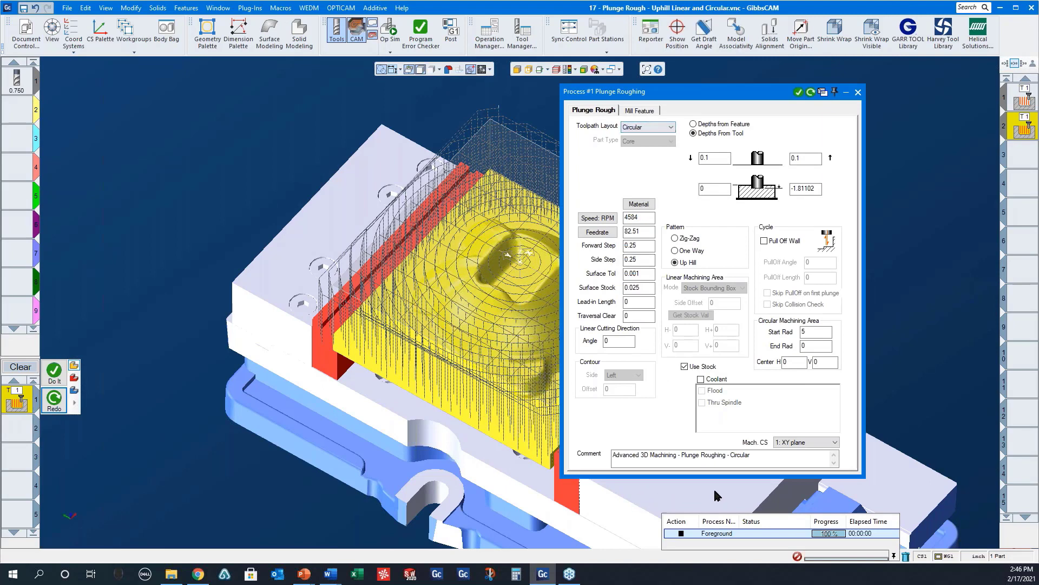
click(815, 332)
click(858, 93)
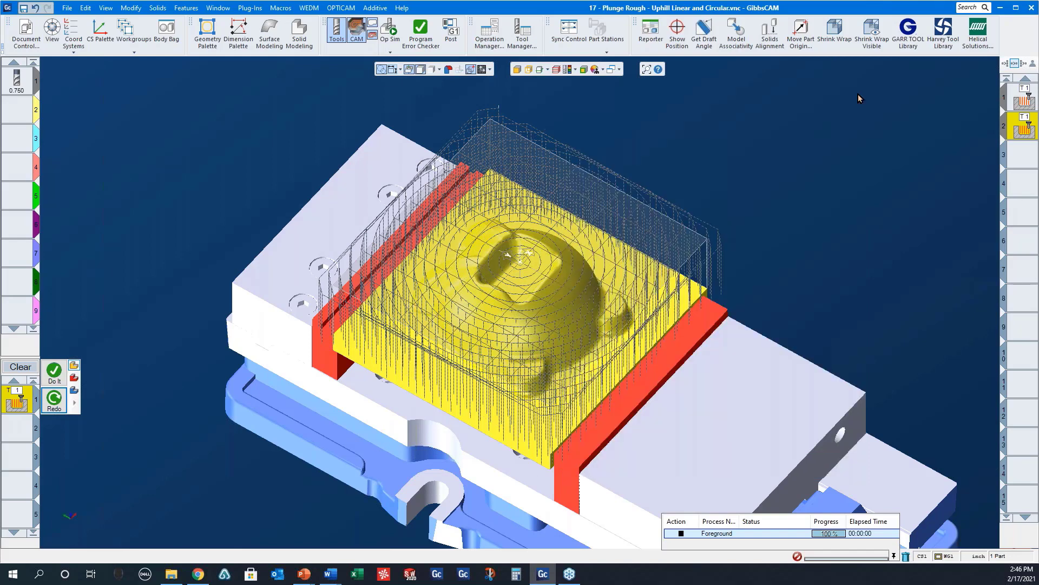
double_click(21, 405)
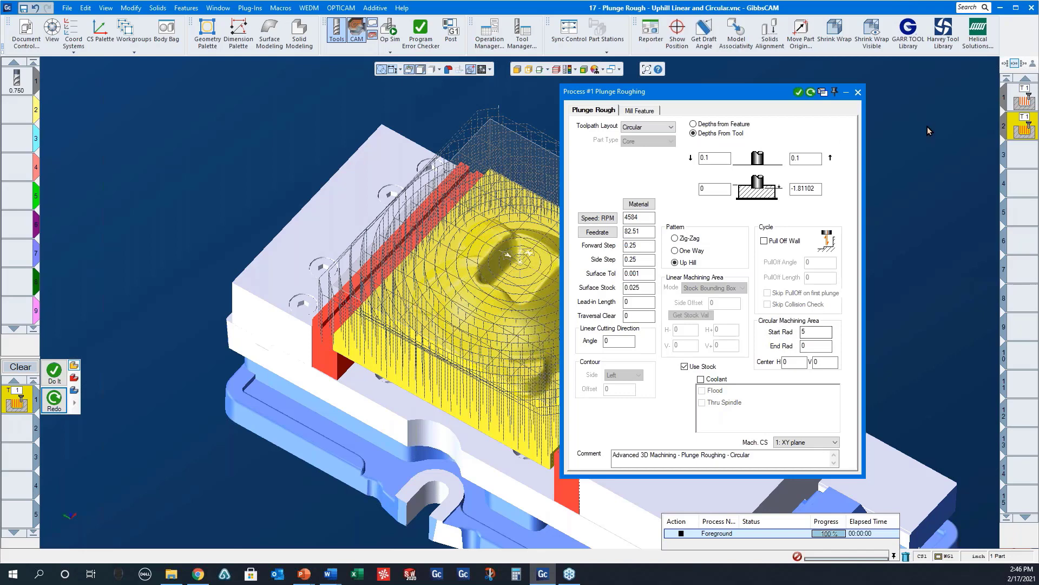
click(858, 93)
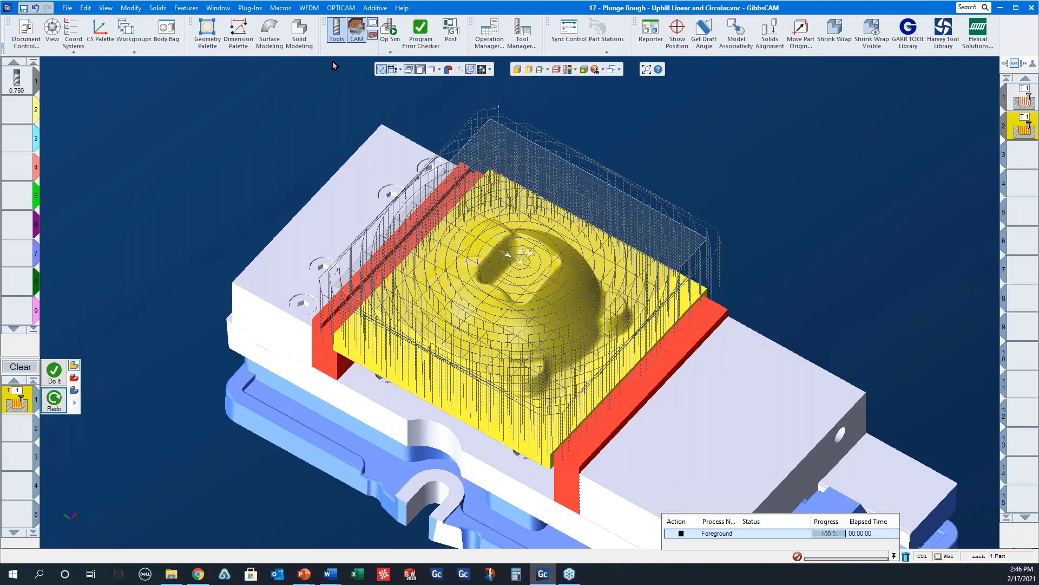
Step: Play the Op Sim of the Circular plunge roughing operation from the start and inspect the stepped dome from a lower angle
click(390, 32)
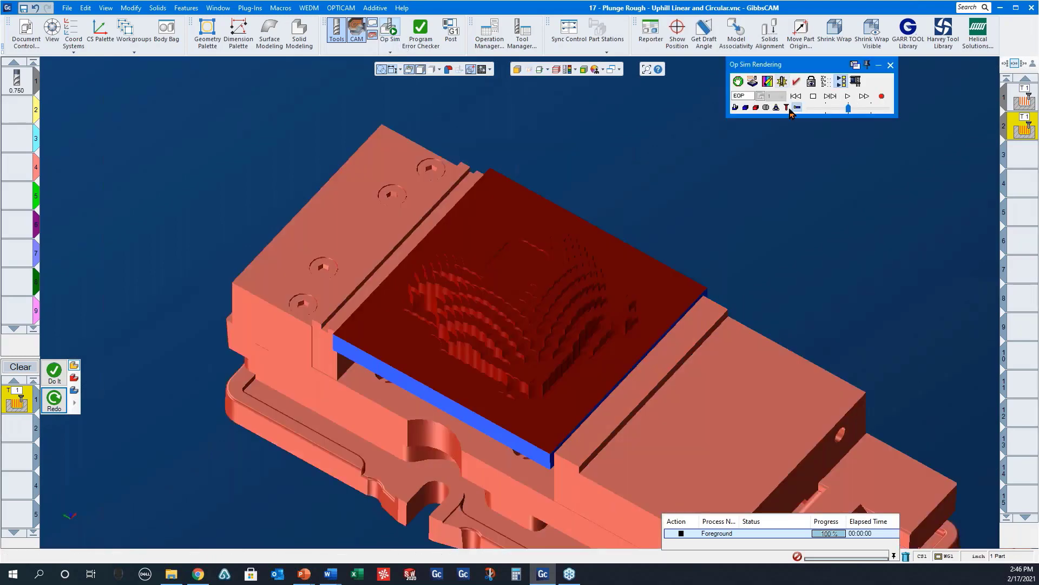
click(796, 96)
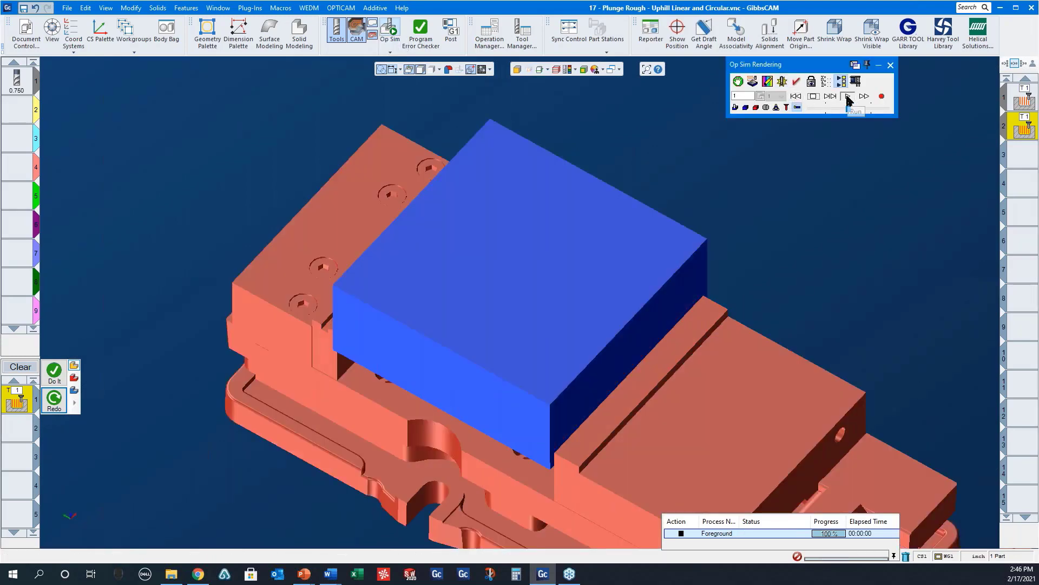
click(848, 97)
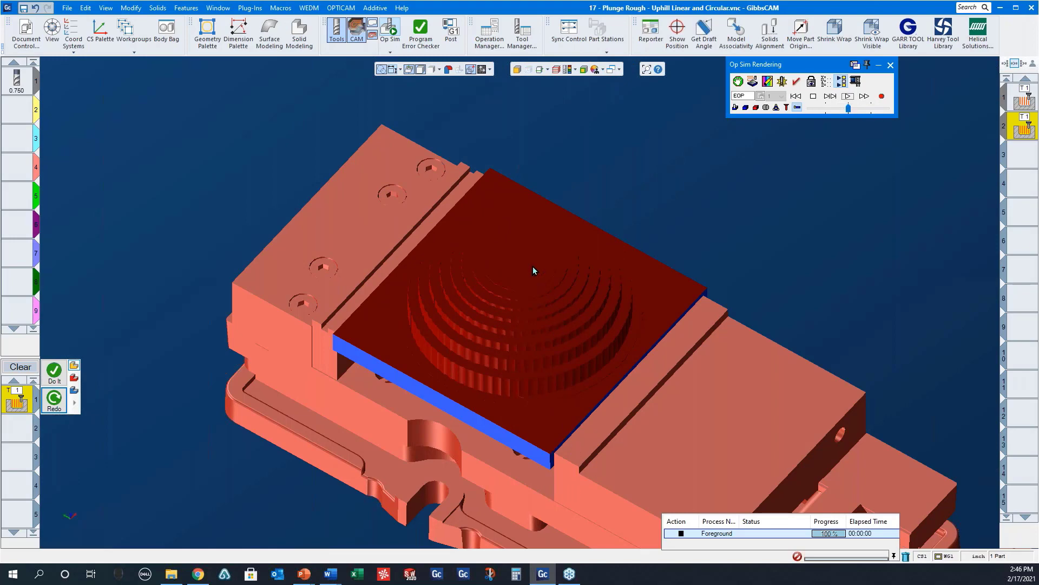
middle_drag(518, 298, 504, 242)
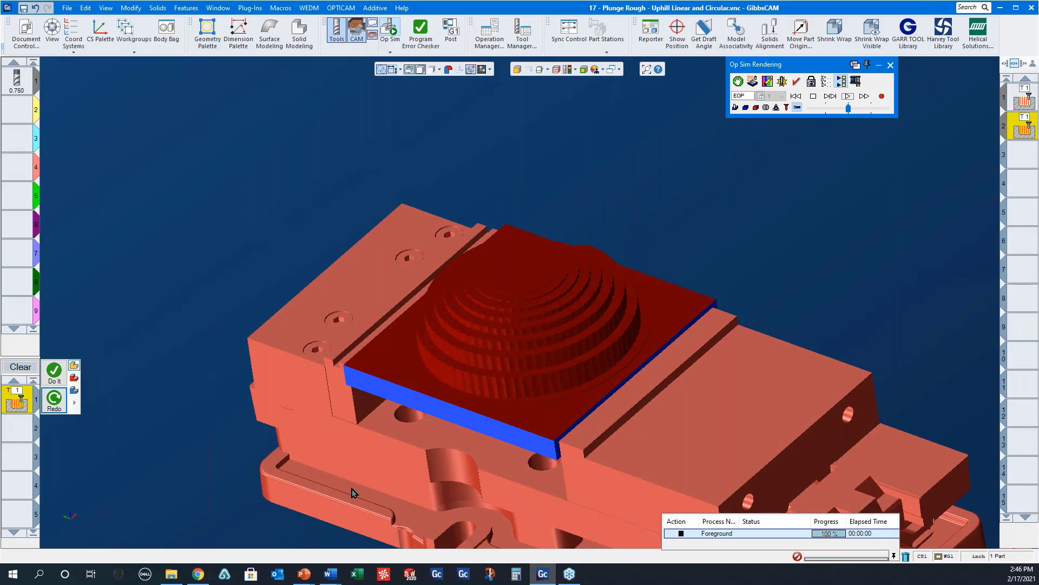
middle_drag(548, 447, 417, 494)
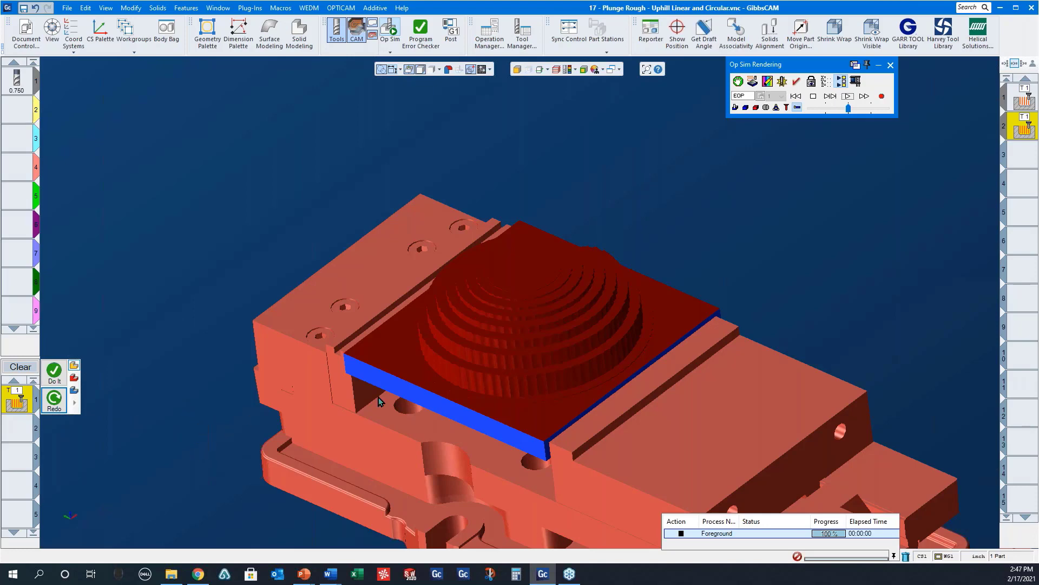
Step: Open the part file 1 - A3D Machining - Pocketing.vnc
click(68, 7)
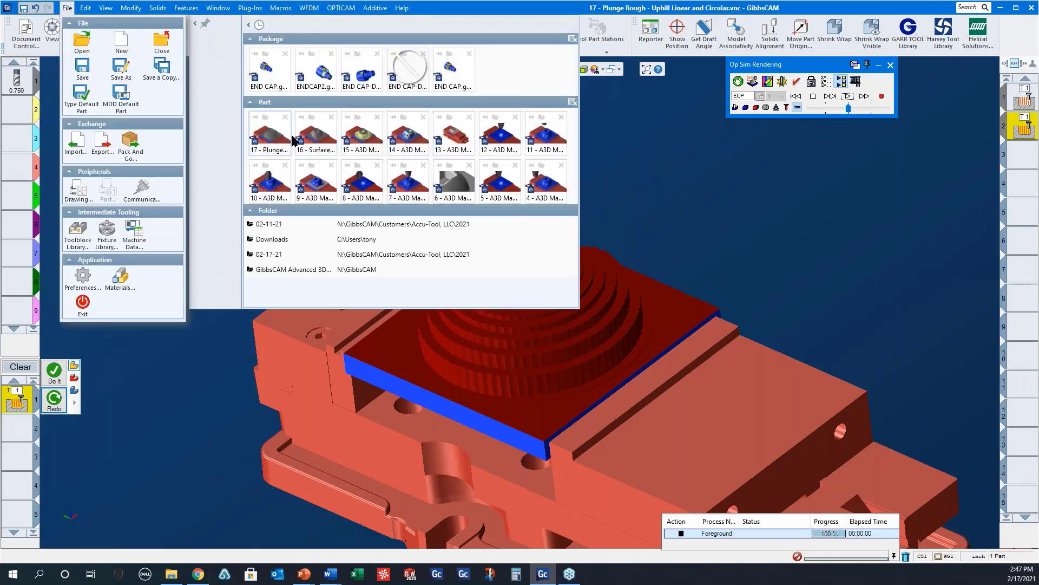
click(82, 42)
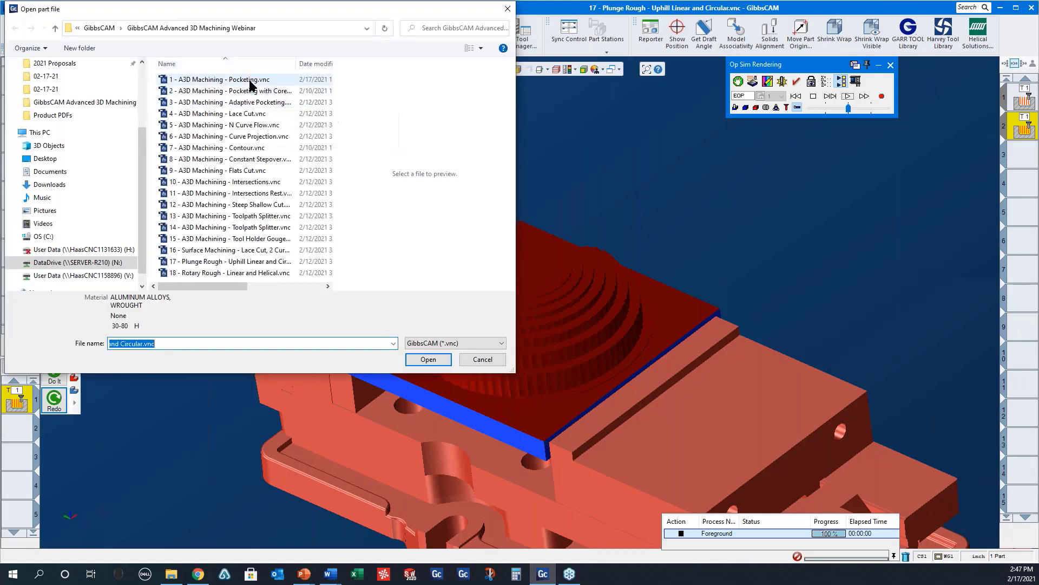
click(250, 81)
click(436, 360)
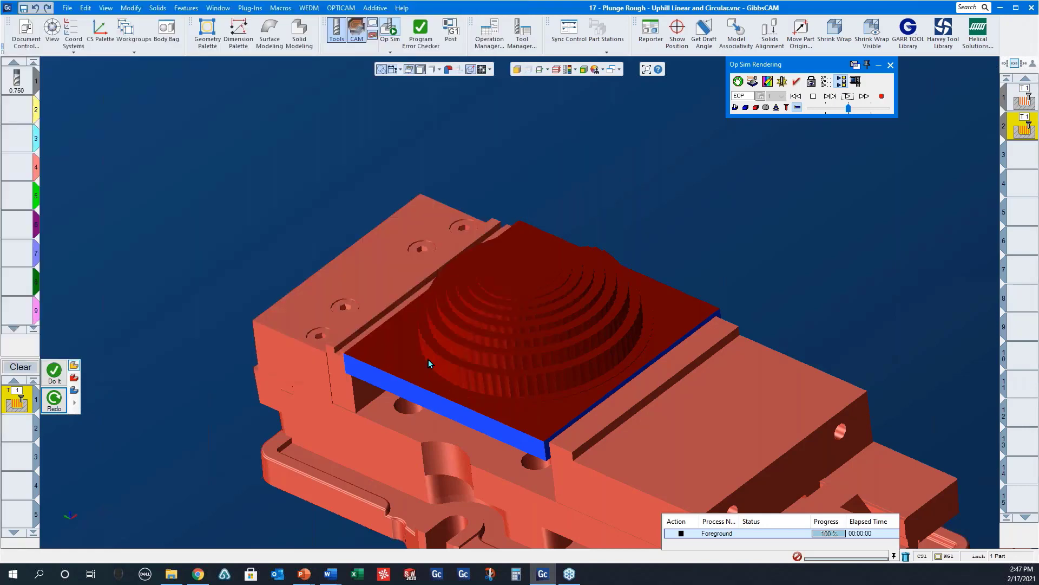
click(515, 302)
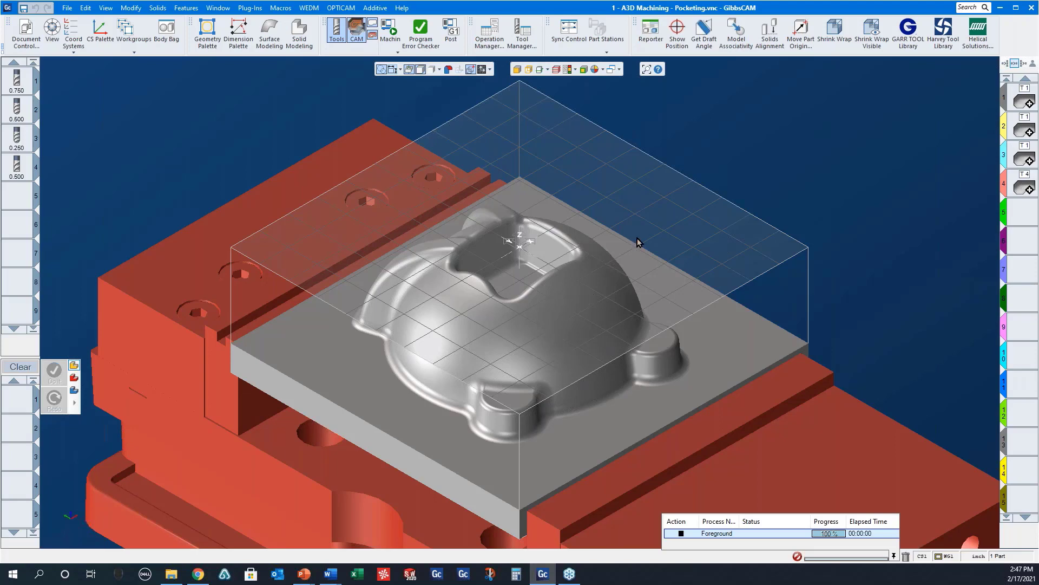
Step: Start Machine Sim for the Pocketing part and play the machining on the full machine model
click(390, 30)
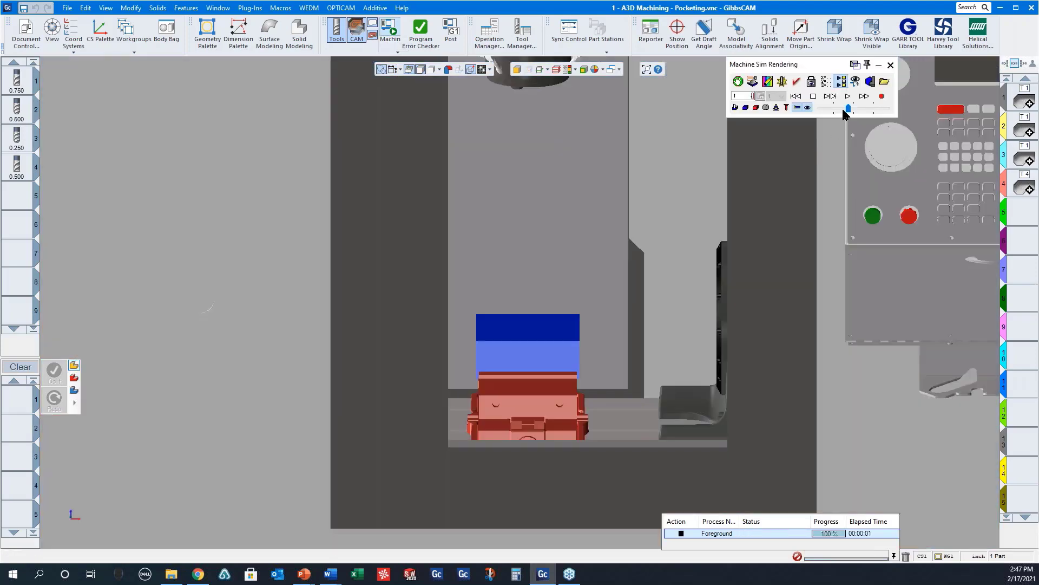
click(848, 97)
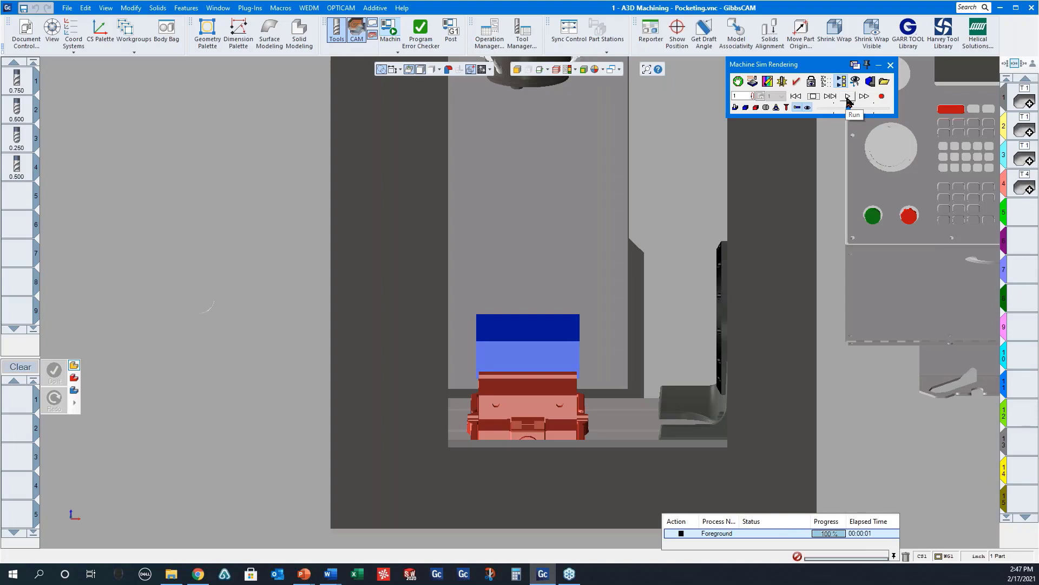
click(848, 98)
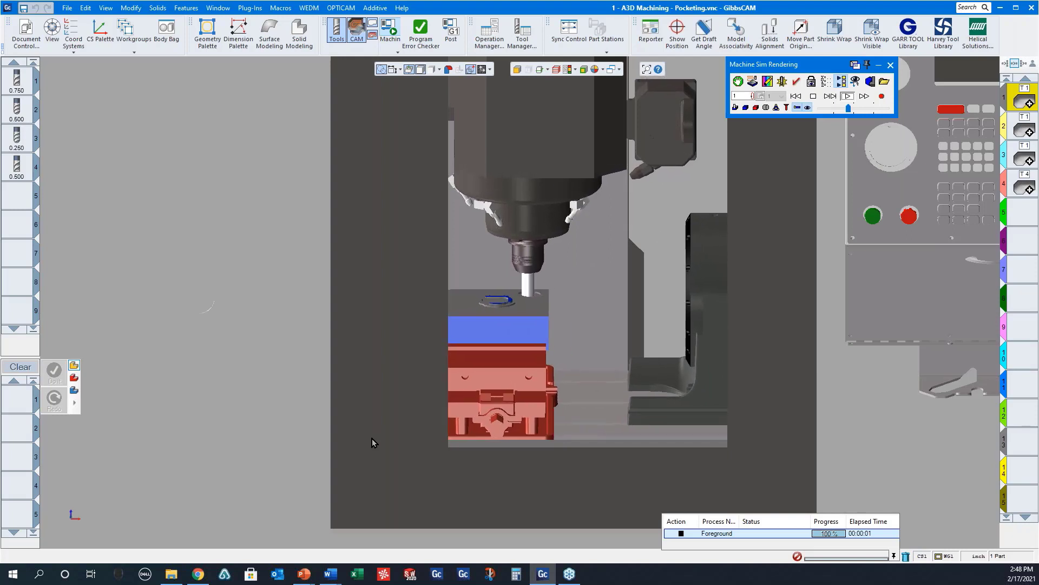
Step: Load the first operation of the Pocketing part to review its Advanced 3D Machining process settings
mouse_move(317, 569)
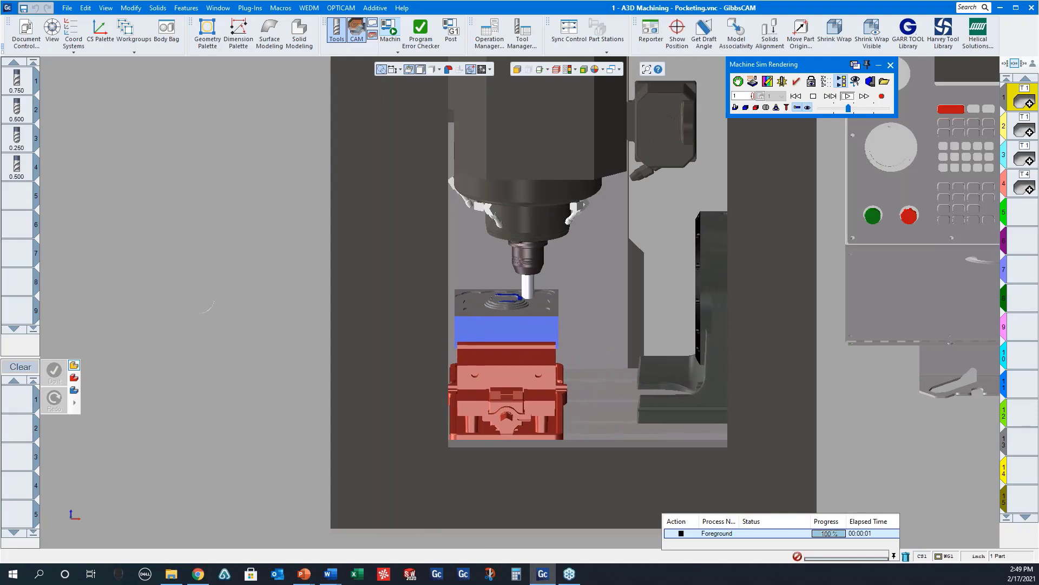
double_click(1022, 106)
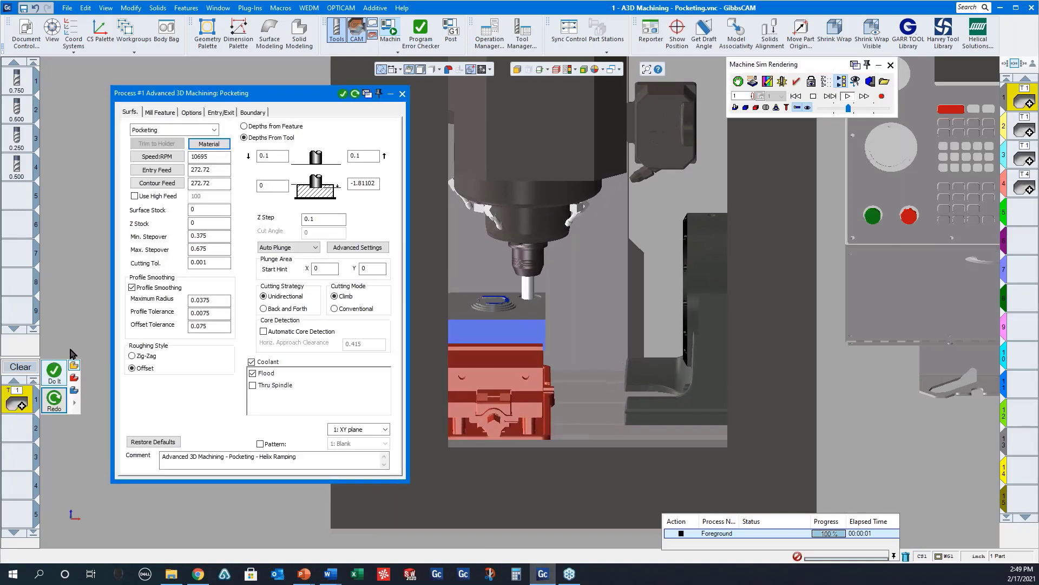